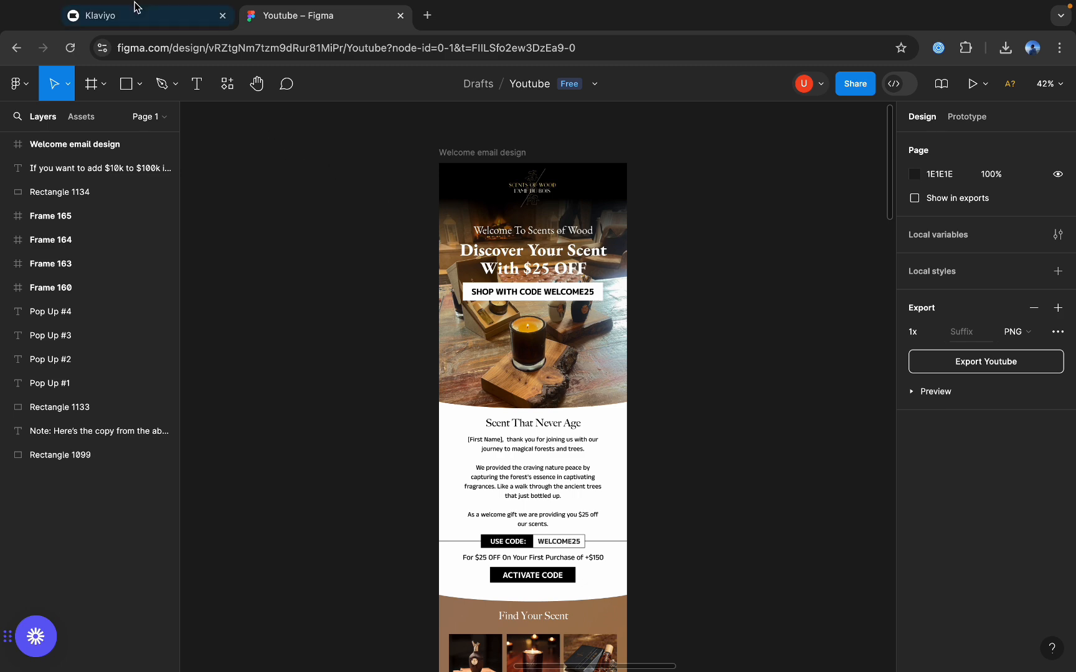
{"action": "scroll", "coordinate": [414, 457], "scroll_direction": "down", "scroll_amount": 3}
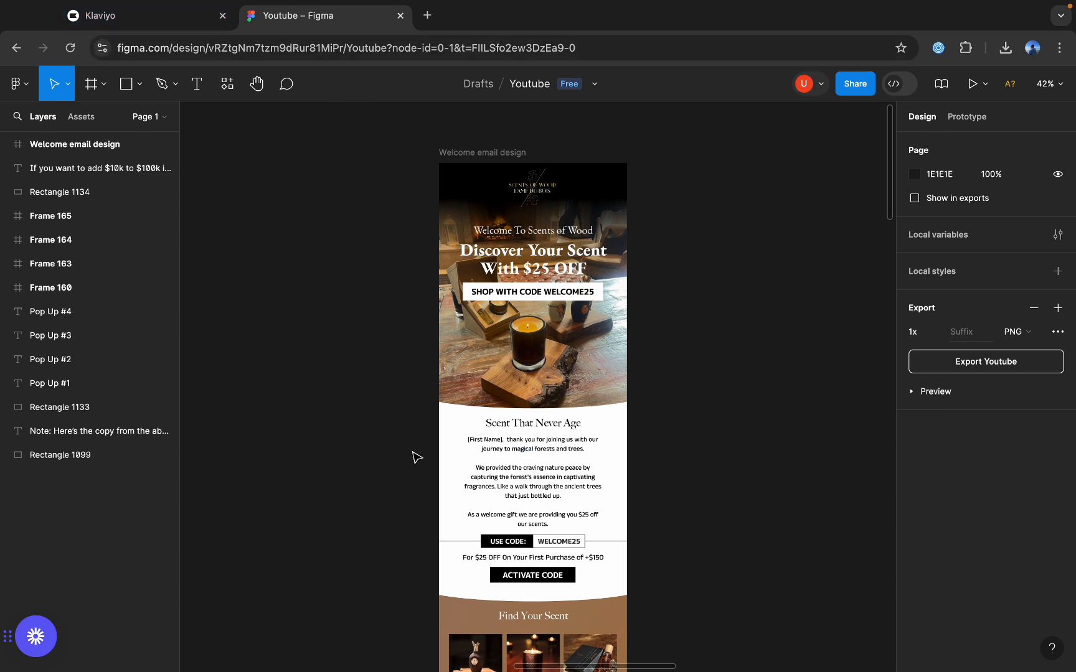
{"action": "scroll", "coordinate": [414, 457], "scroll_direction": "down", "scroll_amount": 5}
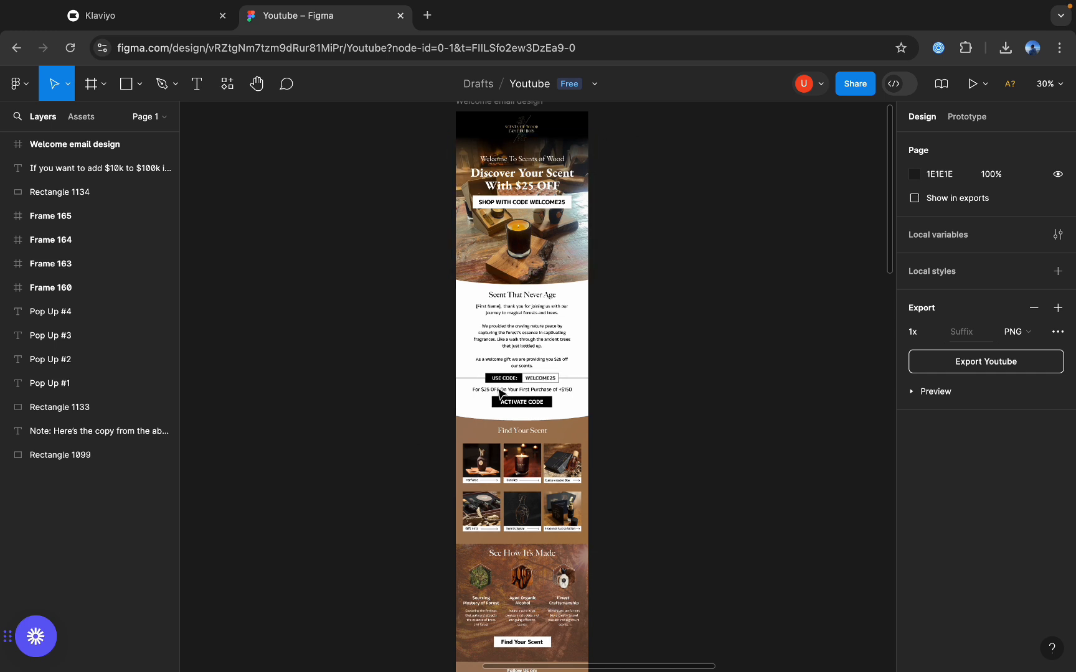
{"action": "scroll", "coordinate": [499, 392], "scroll_direction": "up", "scroll_amount": 2}
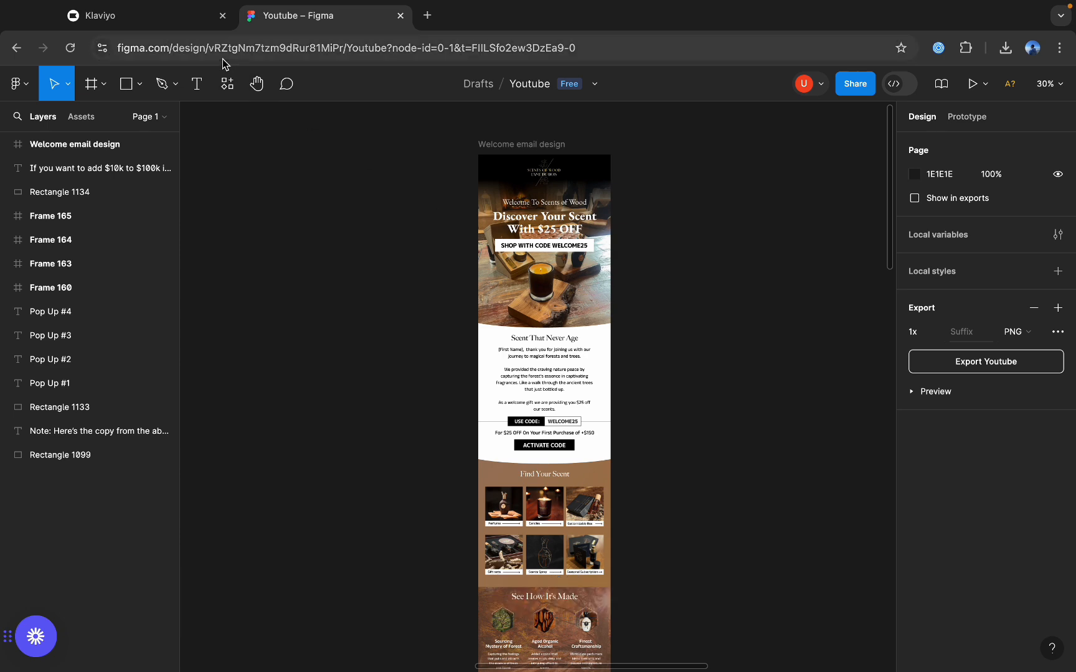
Switch to Klaviyo and open the list of flows.
{"action": "left_click", "coordinate": [143, 15]}
{"action": "left_click", "coordinate": [31, 139]}
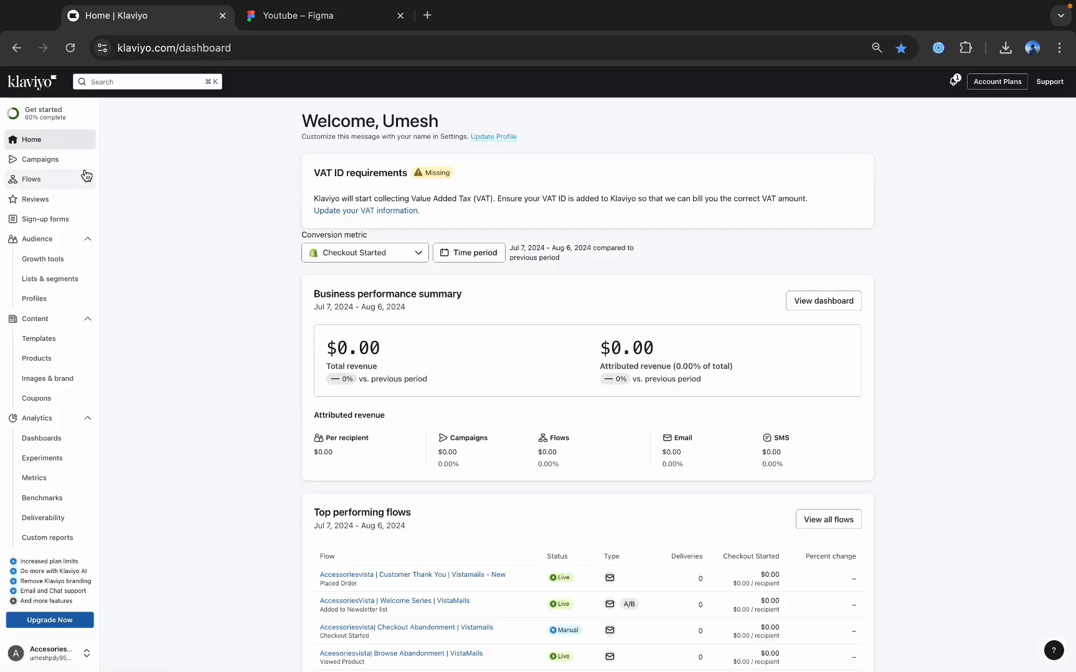
{"action": "left_click", "coordinate": [56, 160]}
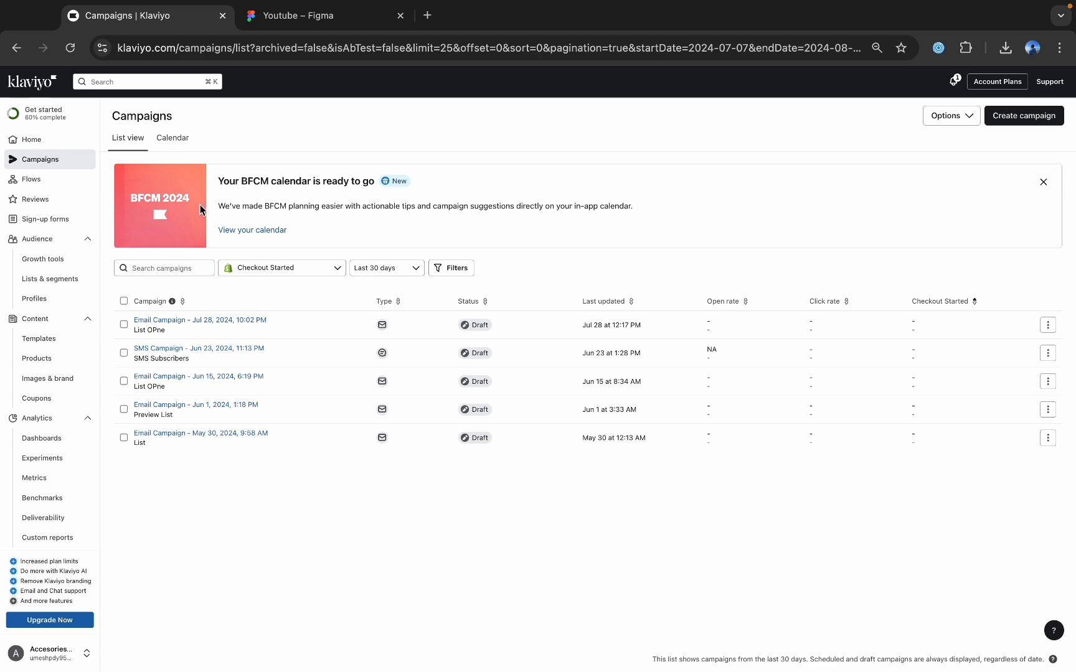
{"action": "left_click", "coordinate": [43, 179]}
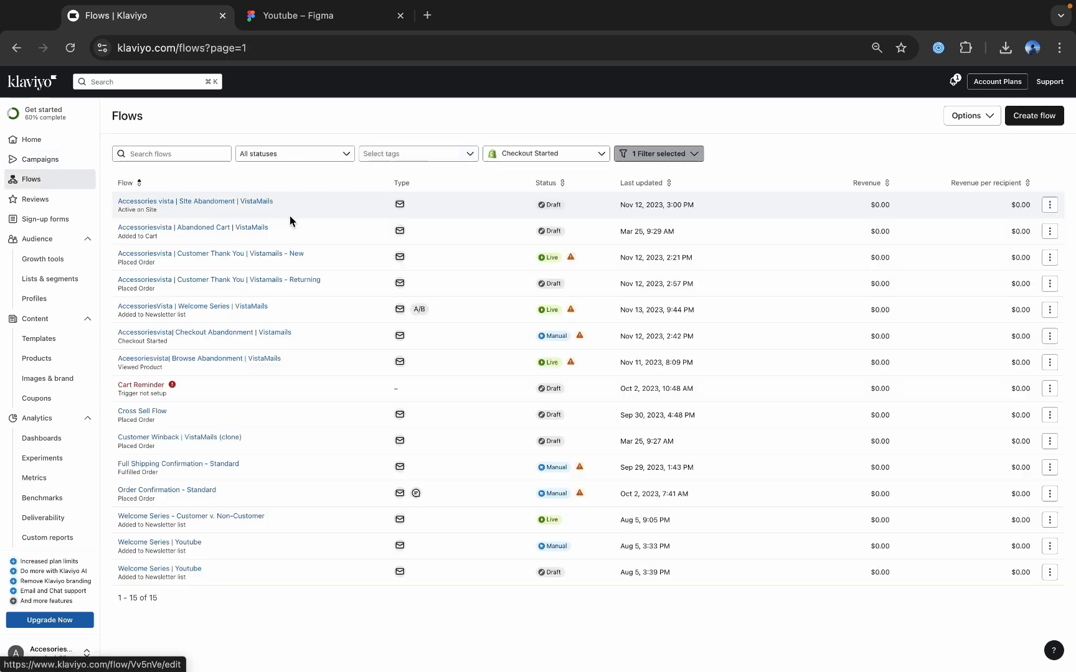
{"action": "left_click", "coordinate": [320, 18]}
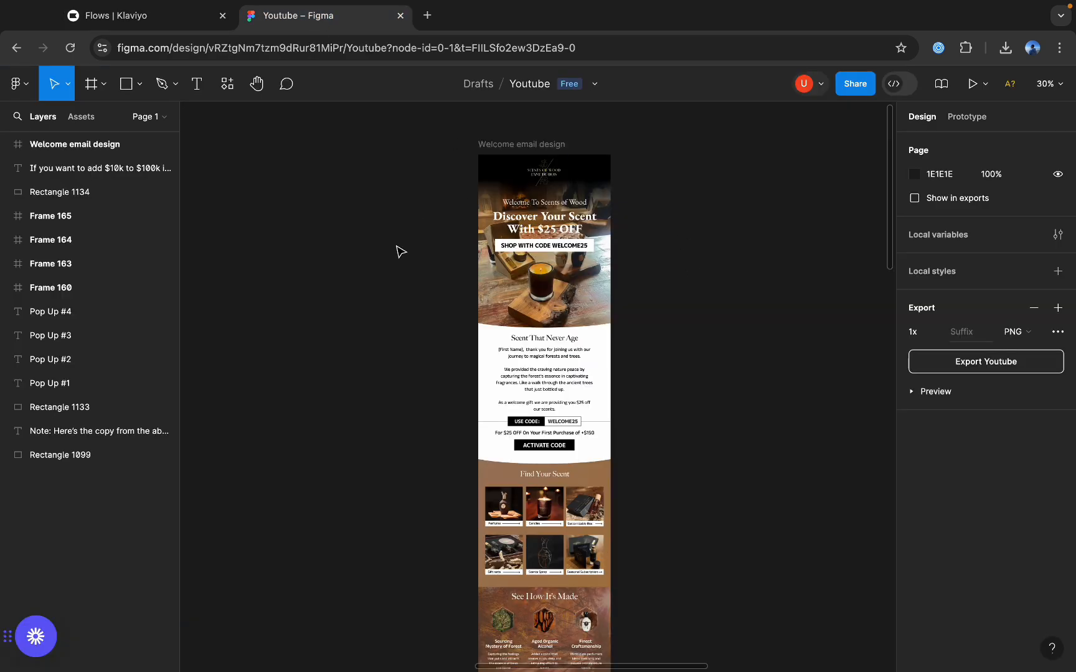
{"action": "left_click", "coordinate": [157, 27]}
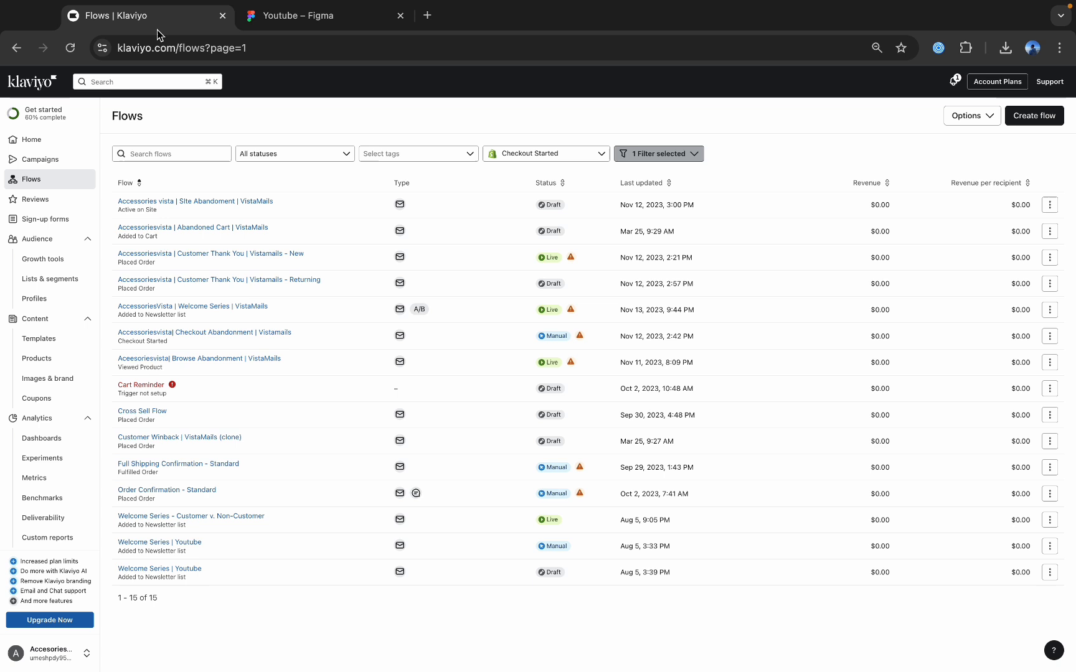
Search the flows for "welcome" and open the draft flow Welcome Series | Youtube.
{"action": "left_click", "coordinate": [177, 156]}
{"action": "type", "text": "welcom e"}
{"action": "key", "text": "BackSpace"}
{"action": "key", "text": "BackSpace"}
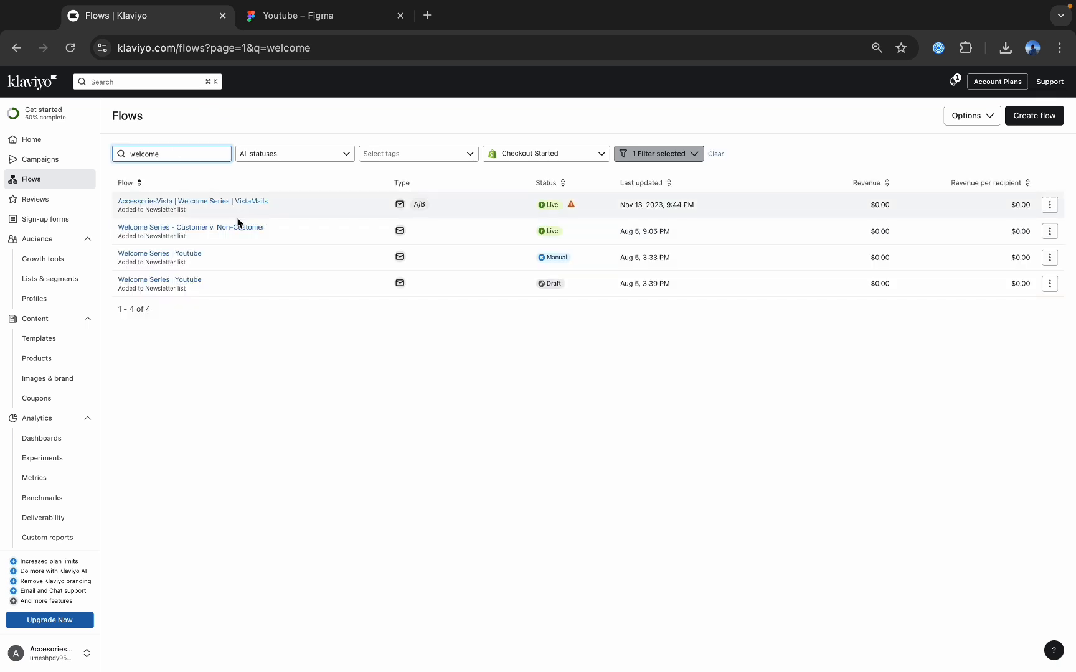
{"action": "left_click", "coordinate": [164, 284]}
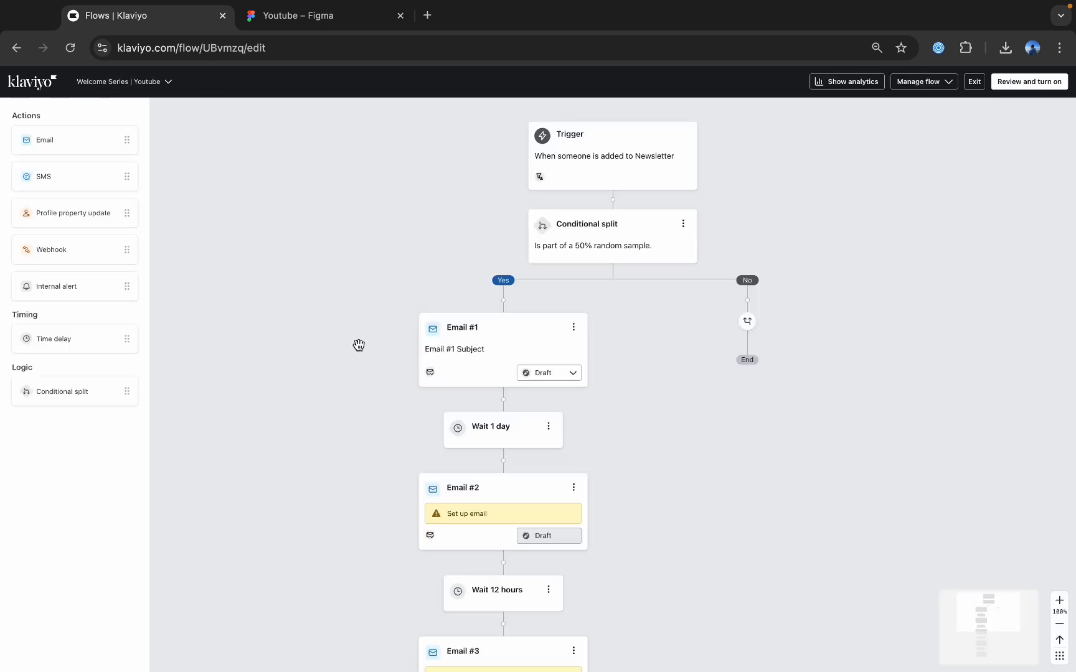
Open the template of Email #1 in the flow for editing.
{"action": "left_click", "coordinate": [471, 353]}
{"action": "scroll", "coordinate": [983, 459], "scroll_direction": "down", "scroll_amount": 2}
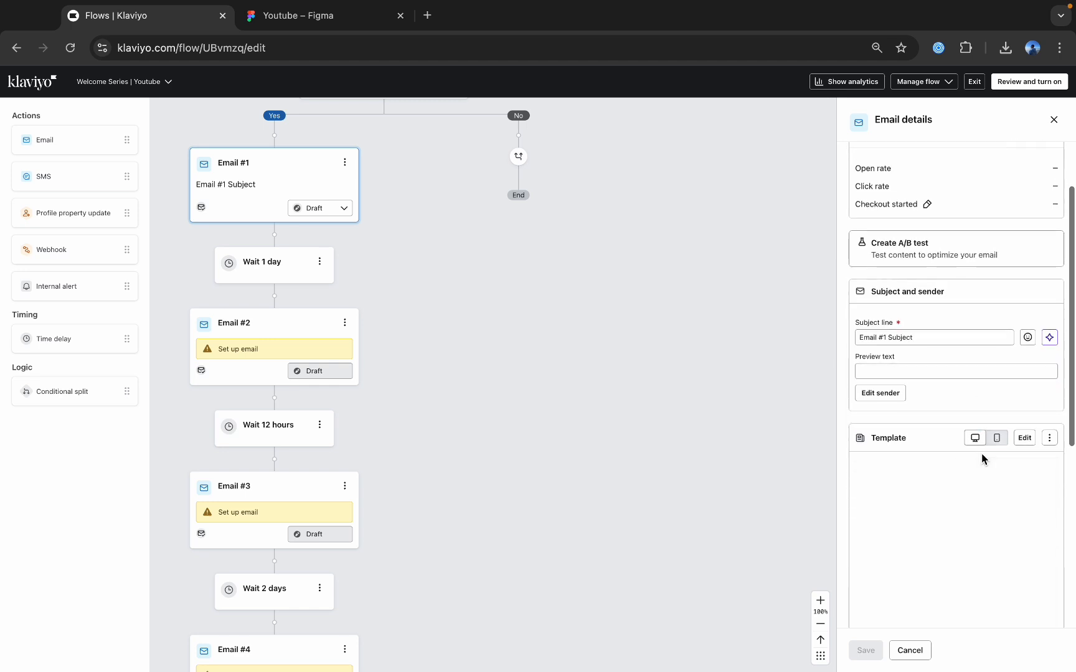
{"action": "left_click", "coordinate": [1024, 438]}
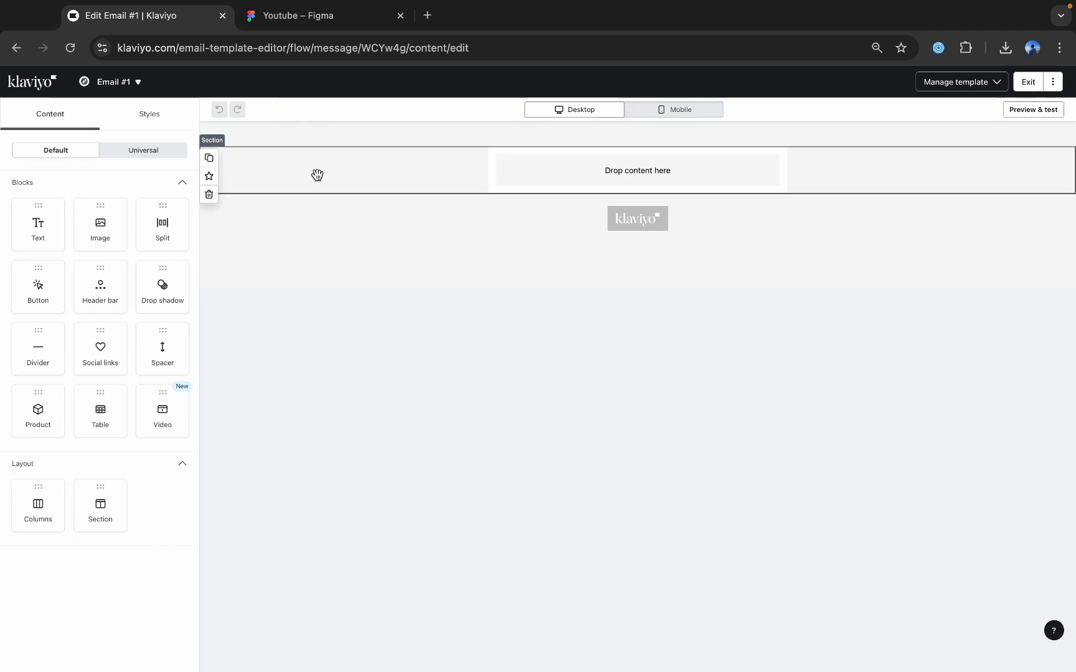
Switch to Figma and draw a 600 × 796 slice over the hero section of the welcome email design.
{"action": "left_click", "coordinate": [338, 16]}
{"action": "left_click", "coordinate": [163, 17]}
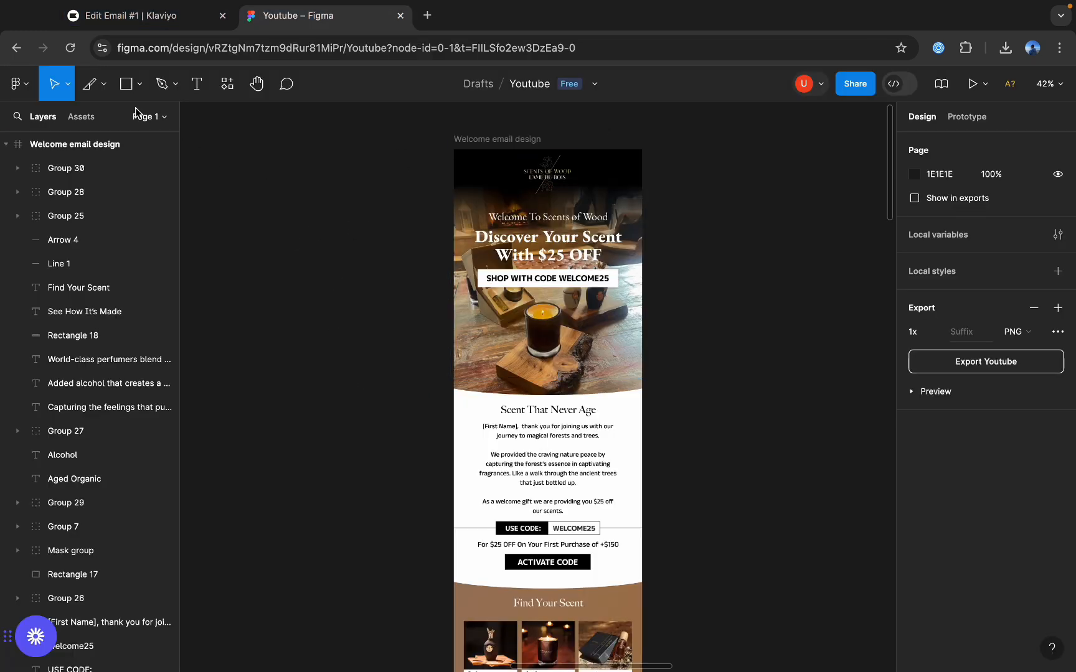
{"action": "left_click", "coordinate": [105, 88]}
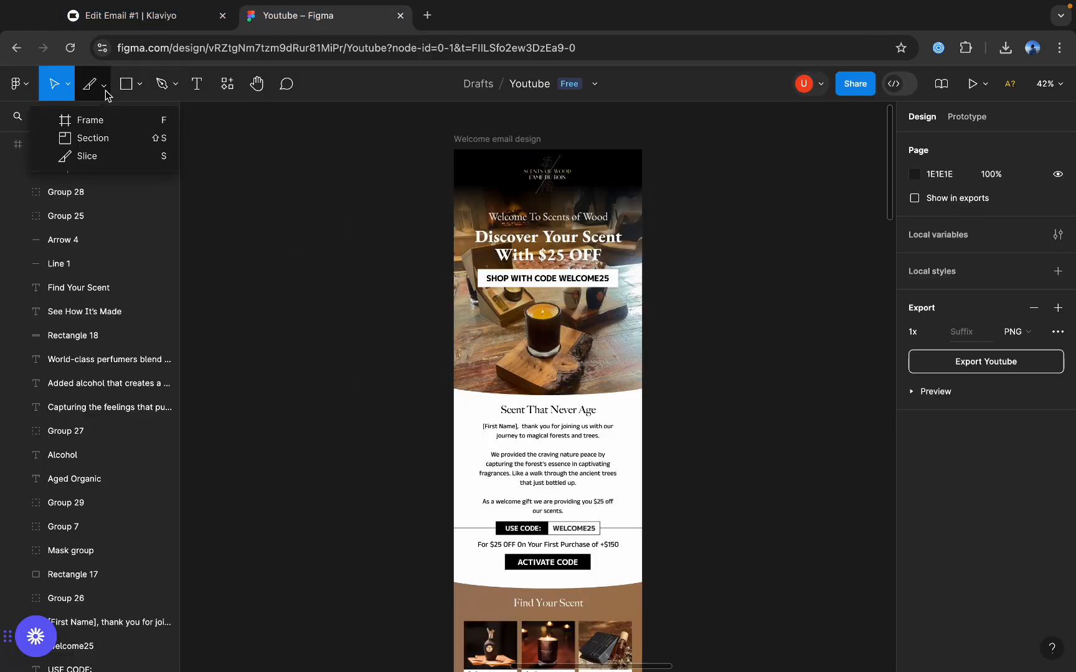
{"action": "left_click", "coordinate": [106, 156]}
{"action": "scroll", "coordinate": [509, 153], "scroll_direction": "up", "scroll_amount": 5}
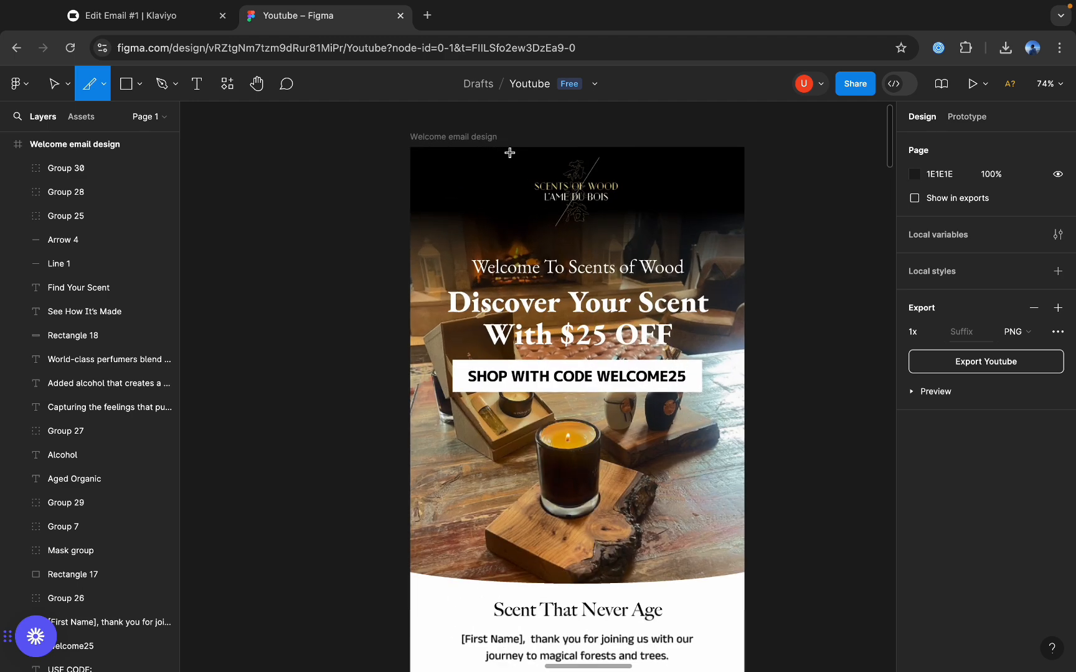
{"action": "scroll", "coordinate": [509, 153], "scroll_direction": "up", "scroll_amount": 1}
{"action": "left_click_drag", "start_coordinate": [410, 151], "coordinate": [755, 600]}
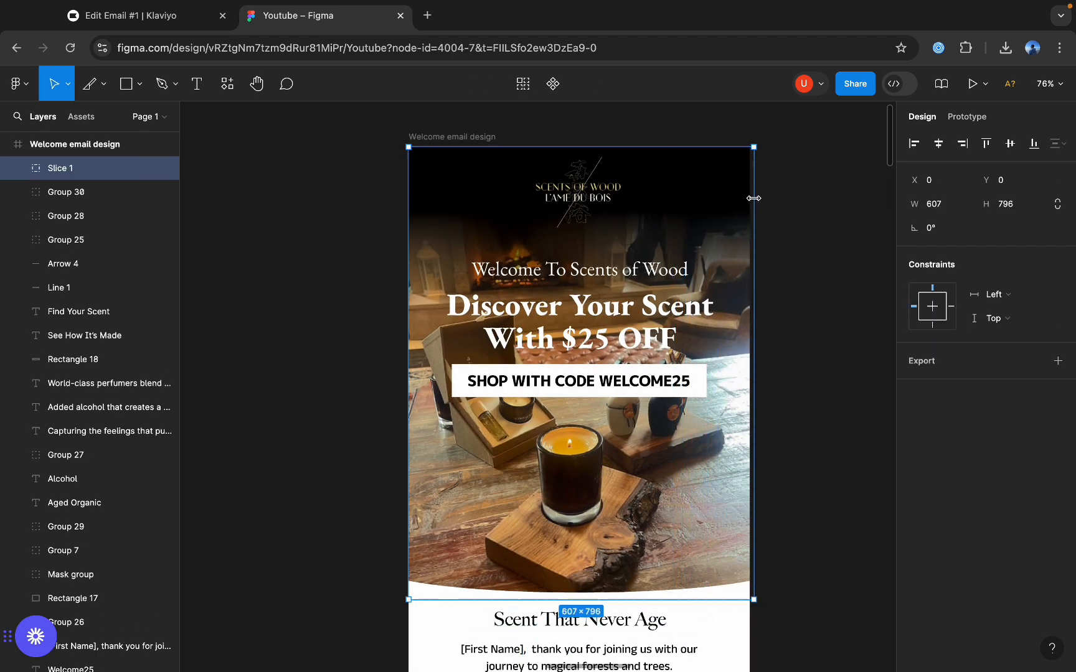
{"action": "mouse_move", "coordinate": [754, 196]}
{"action": "left_mouse_down"}
{"action": "mouse_move", "coordinate": [728, 196]}
{"action": "mouse_move", "coordinate": [750, 196]}
{"action": "left_mouse_up"}
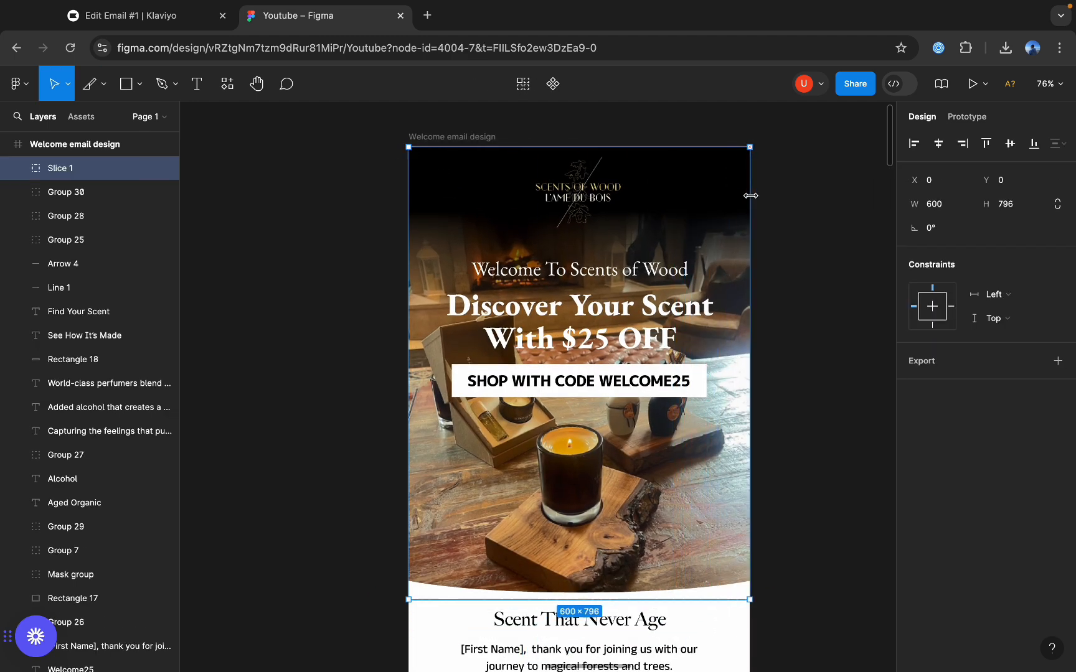
Export the hero slice as a PNG at 2x scale.
{"action": "left_click", "coordinate": [1056, 363]}
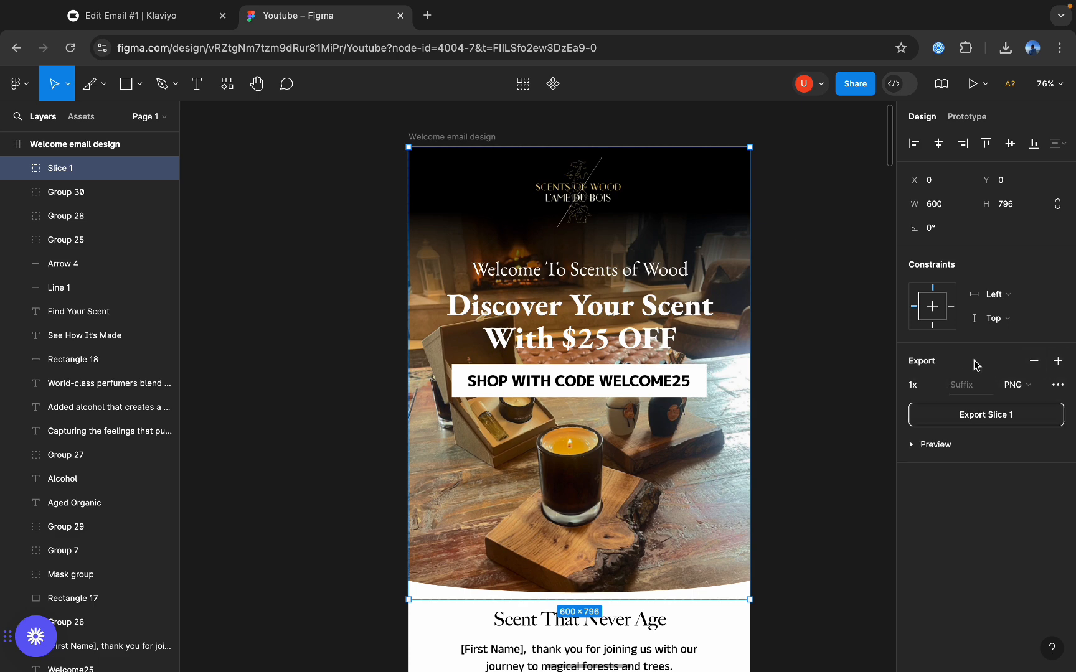
{"action": "left_click", "coordinate": [940, 385]}
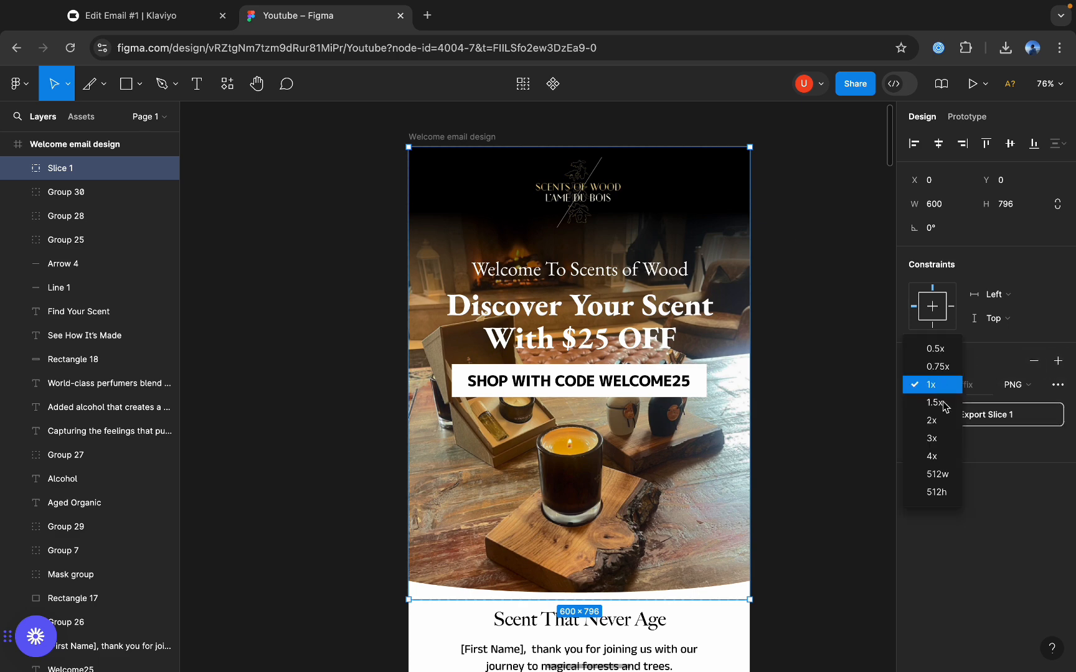
{"action": "left_click", "coordinate": [944, 418]}
{"action": "left_click", "coordinate": [924, 416]}
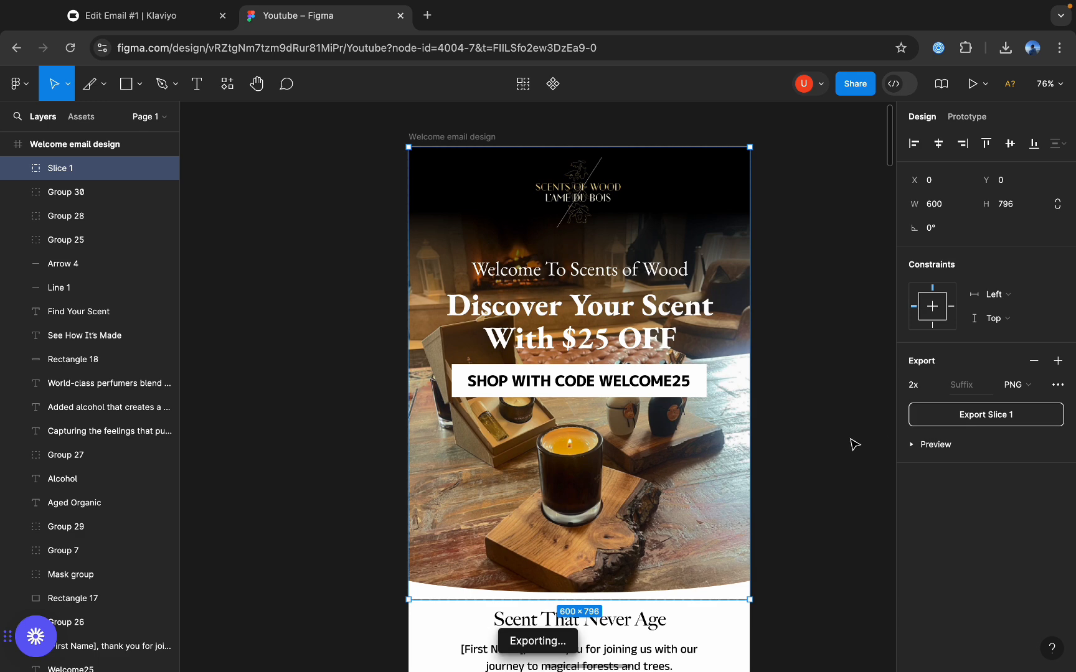
Draw a 600 × 239 slice over the discount code section, from just above USE CODE to the curved edge above Find Your Scent.
{"action": "scroll", "coordinate": [790, 402], "scroll_direction": "down", "scroll_amount": 3}
{"action": "scroll", "coordinate": [791, 403], "scroll_direction": "down", "scroll_amount": 2}
{"action": "scroll", "coordinate": [791, 403], "scroll_direction": "up", "scroll_amount": 1}
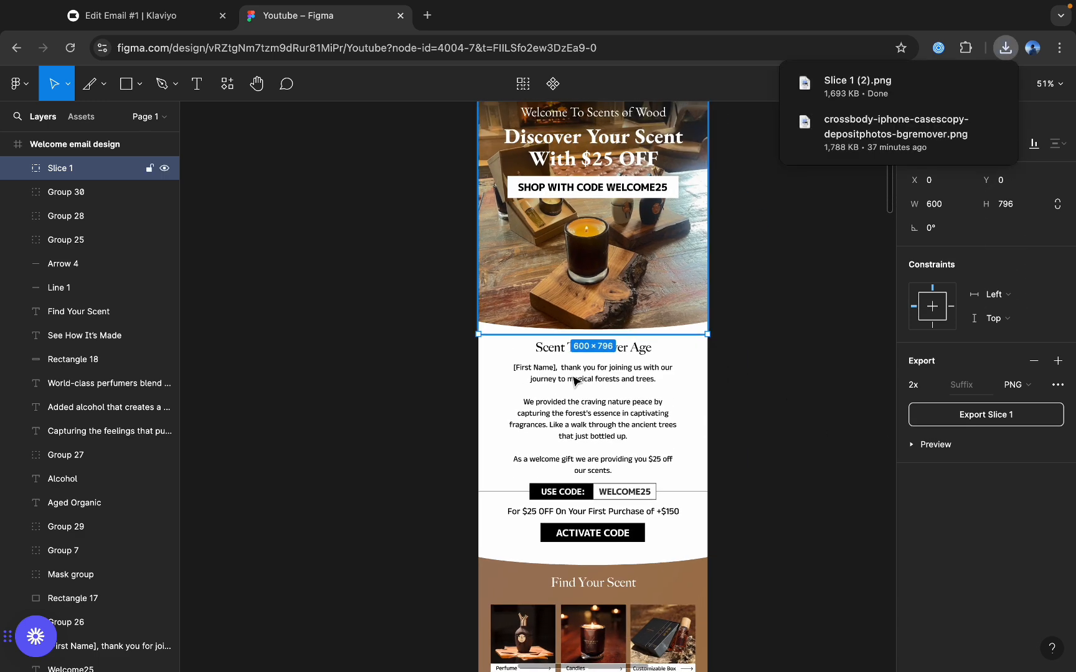
{"action": "left_click", "coordinate": [747, 218]}
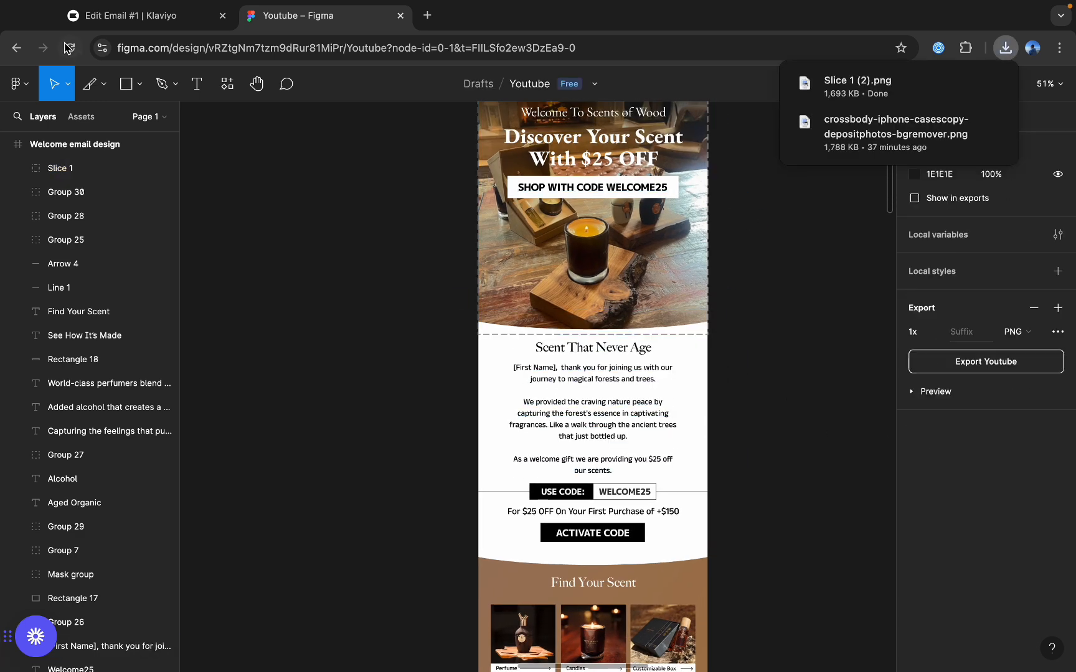
{"action": "left_click", "coordinate": [101, 94]}
{"action": "left_click", "coordinate": [106, 164]}
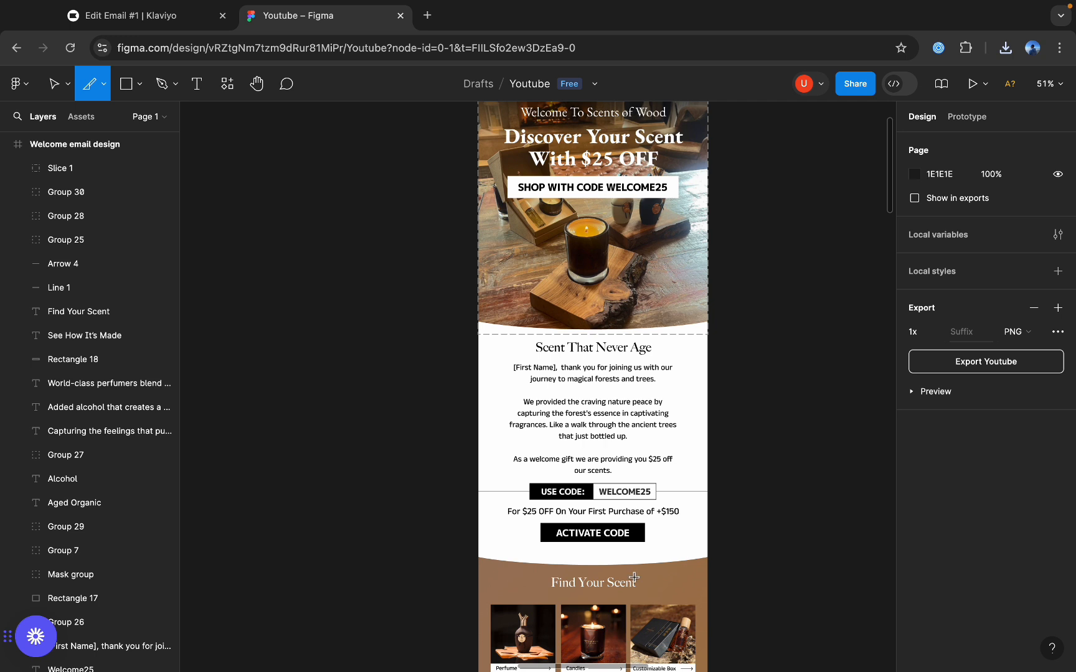
{"action": "left_click_drag", "start_coordinate": [477, 484], "coordinate": [708, 571]}
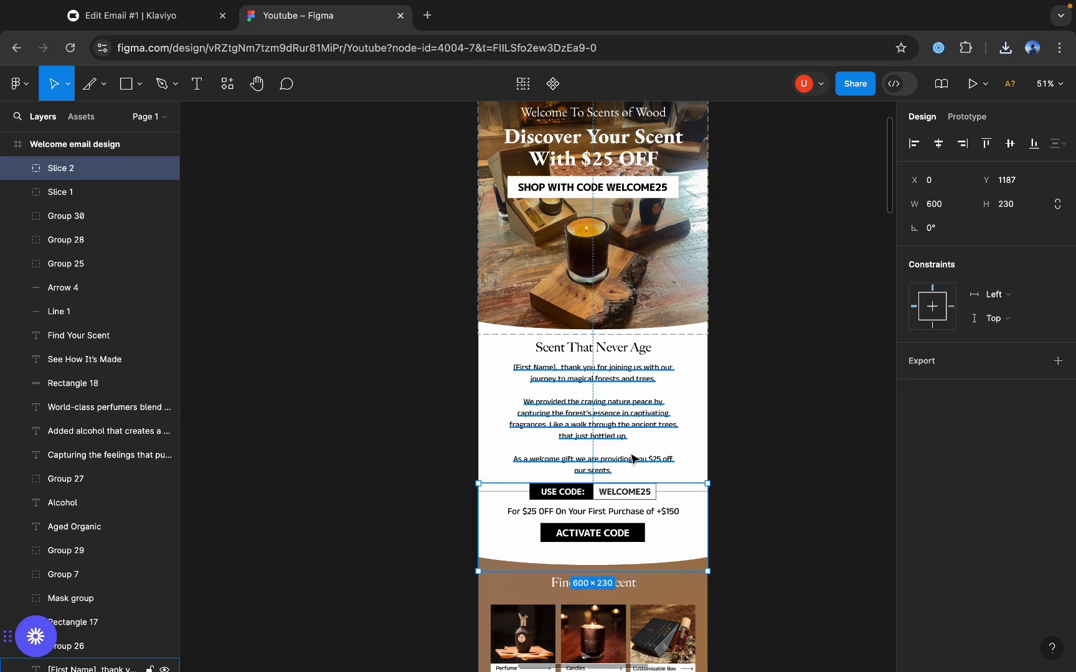
{"action": "left_click_drag", "start_coordinate": [660, 485], "coordinate": [621, 485]}
{"action": "scroll", "coordinate": [619, 476], "scroll_direction": "up", "scroll_amount": 5}
Export the discount code slice as a PNG at 2x scale and deselect it.
{"action": "left_click", "coordinate": [1058, 360]}
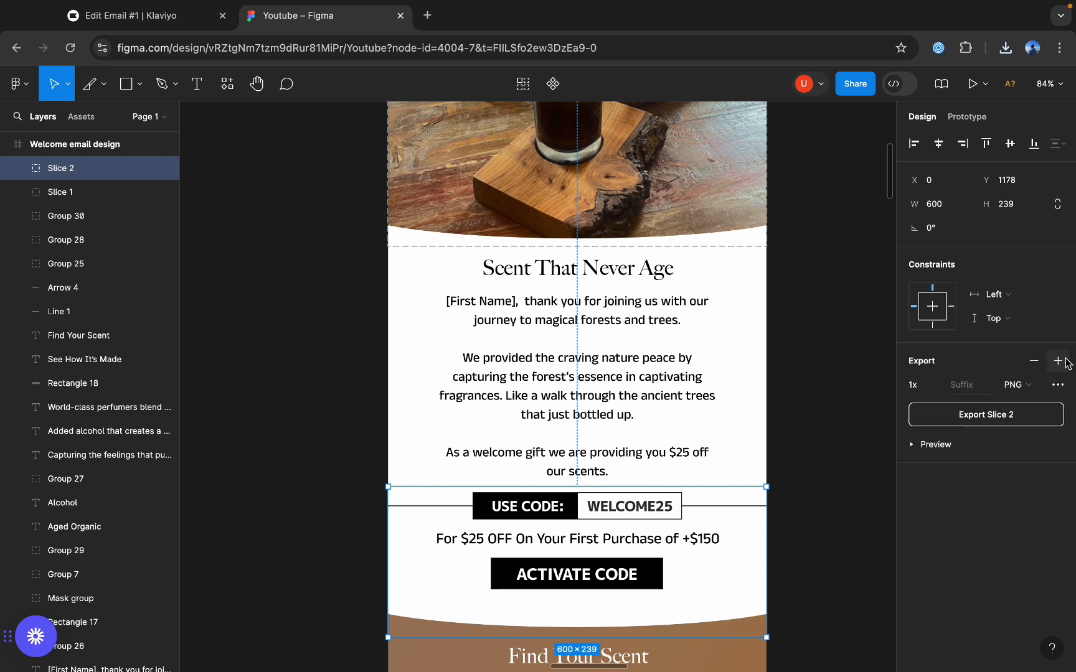
{"action": "left_click", "coordinate": [932, 385]}
{"action": "left_click", "coordinate": [941, 419]}
{"action": "left_click", "coordinate": [962, 416]}
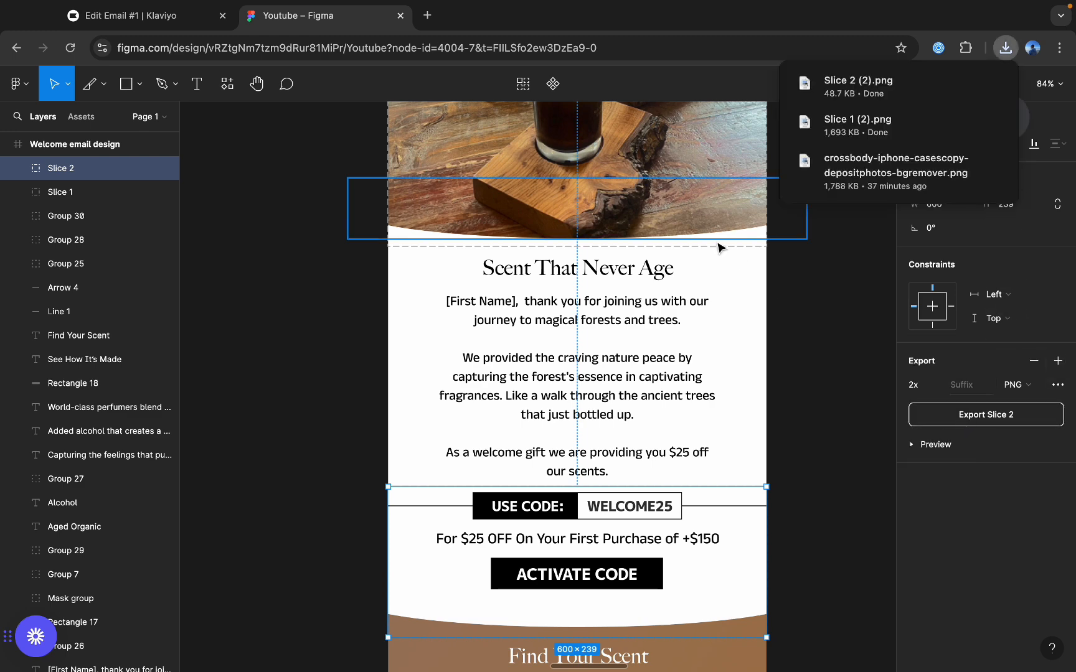
{"action": "left_click", "coordinate": [843, 269]}
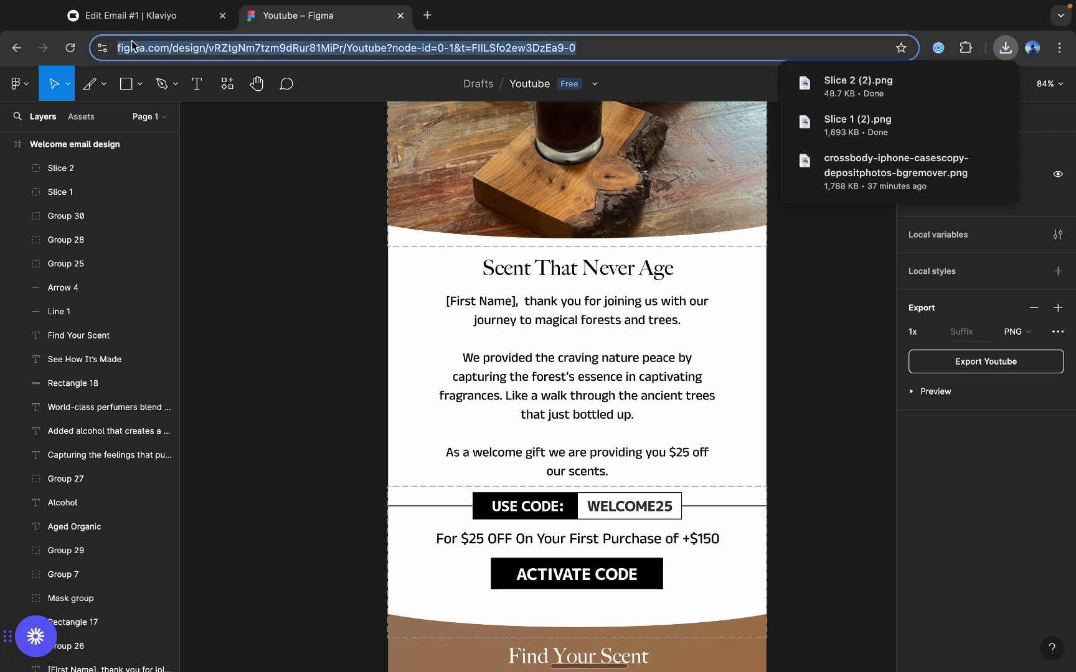
Open the compressor.io image compression site in a new browser tab.
{"action": "left_click", "coordinate": [134, 15]}
{"action": "left_click", "coordinate": [336, 19]}
{"action": "left_click", "coordinate": [429, 17]}
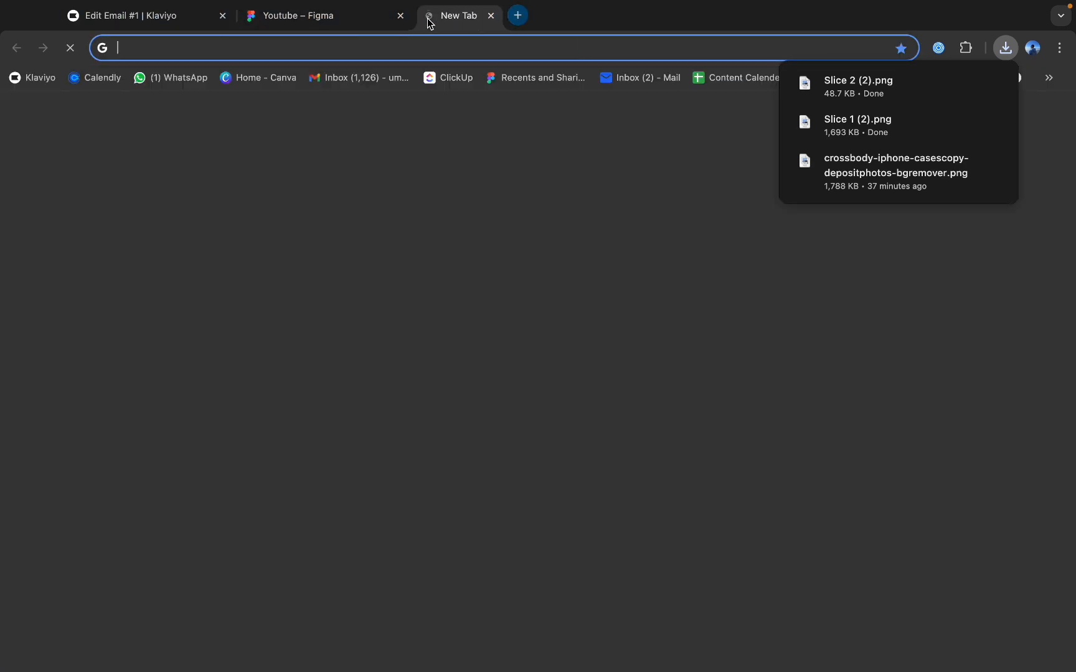
{"action": "type", "text": "compressor.io"}
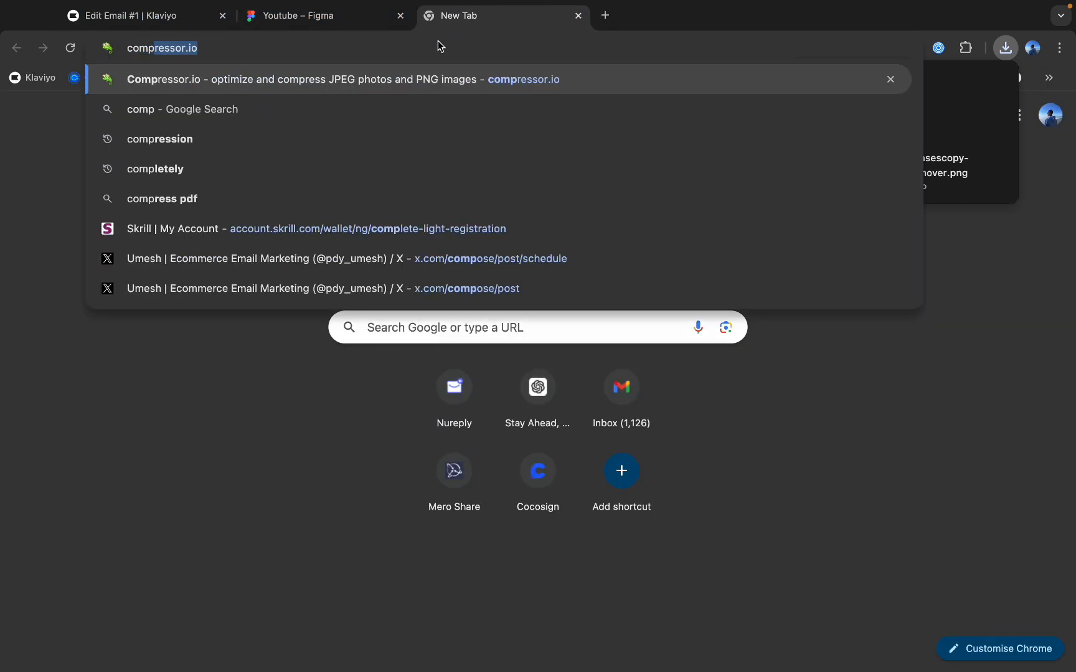
{"action": "left_click", "coordinate": [469, 83]}
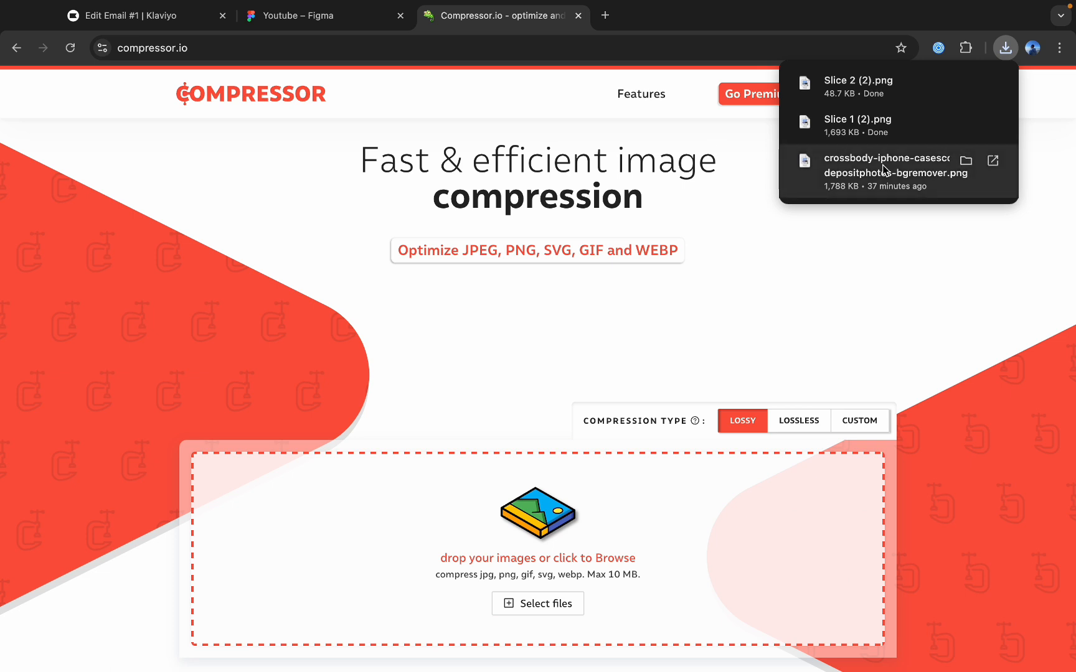
Upload the downloaded Slice 1 (2).png for lossy compression and download the compressed file.
{"action": "left_click_drag", "start_coordinate": [858, 132], "coordinate": [547, 535]}
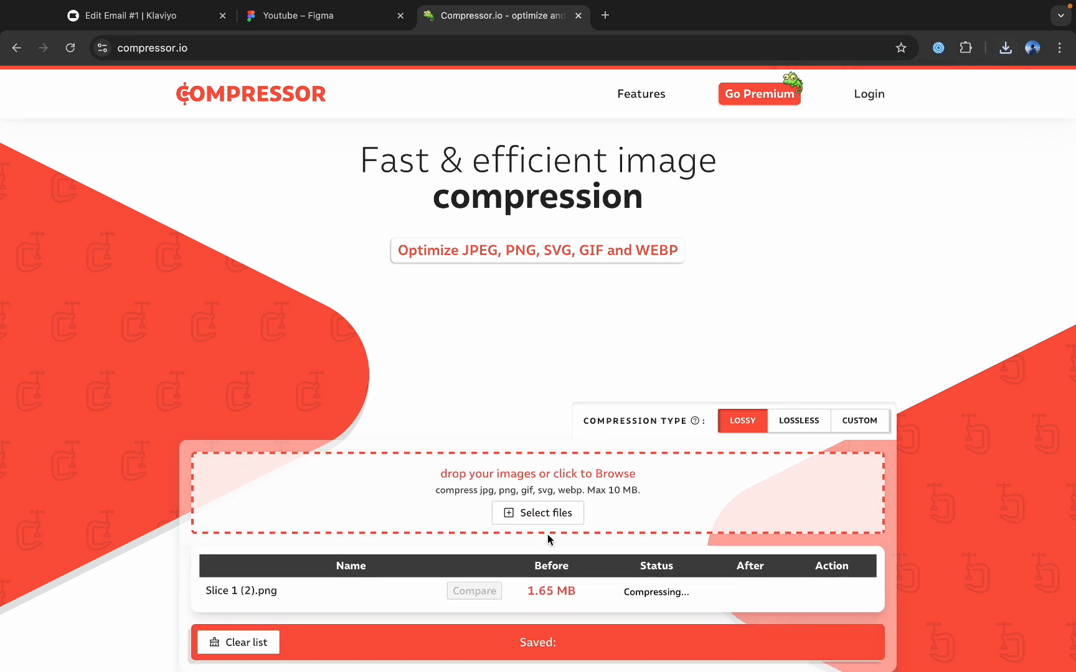
{"action": "scroll", "coordinate": [548, 535], "scroll_direction": "down", "scroll_amount": 1}
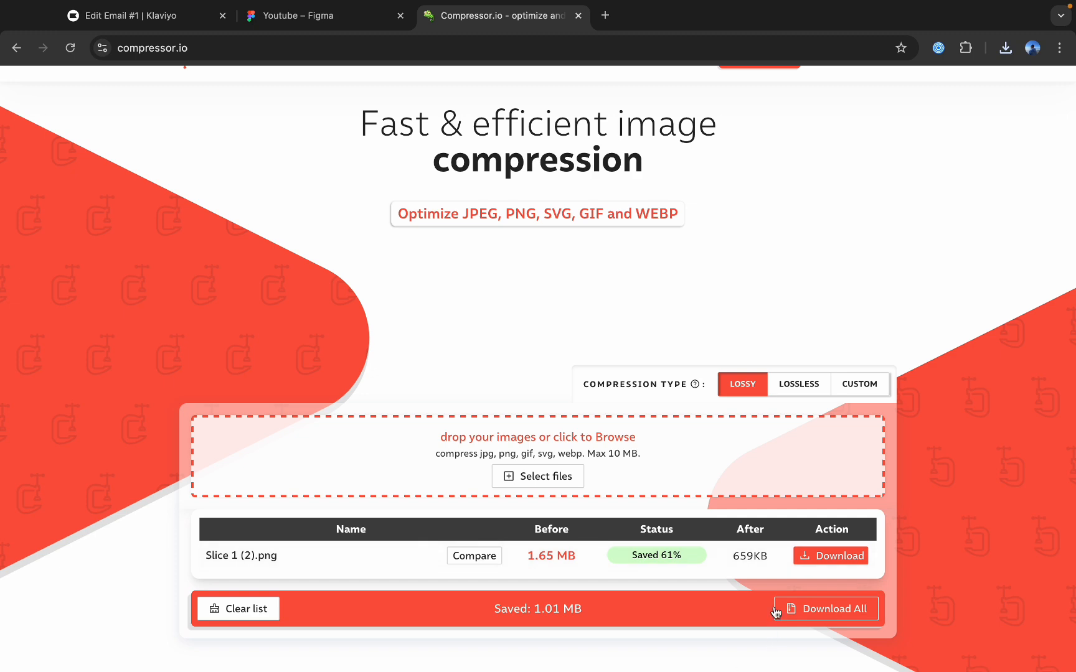
{"action": "left_click", "coordinate": [849, 558]}
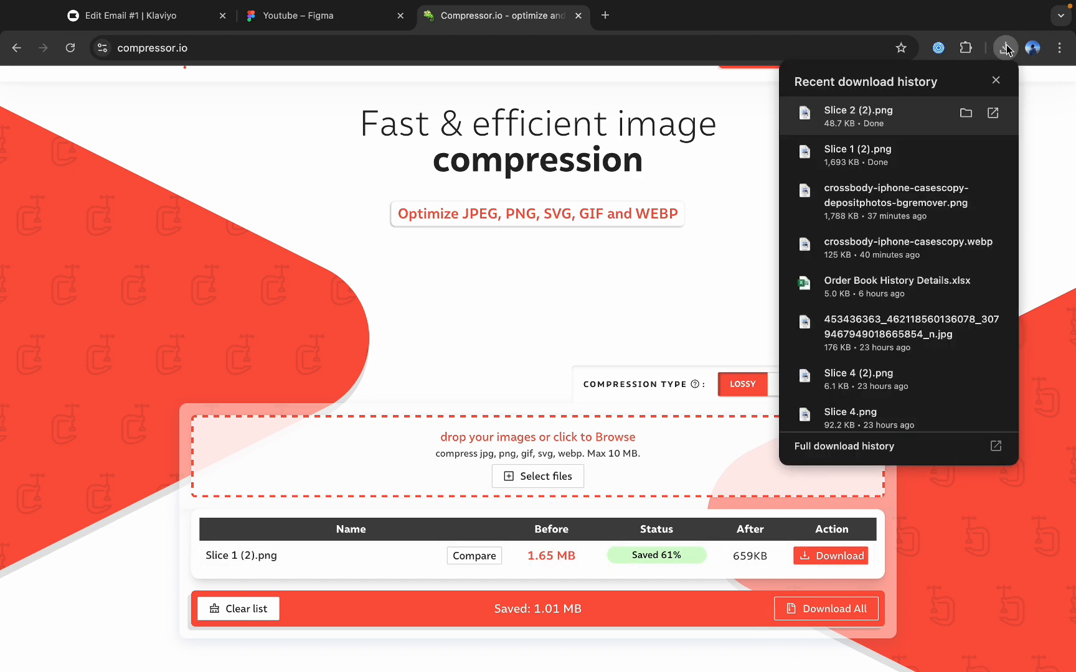
Upload the downloaded Slice 2 (2).png for lossy compression and download the compressed file.
{"action": "left_click_drag", "start_coordinate": [884, 112], "coordinate": [562, 446]}
{"action": "scroll", "coordinate": [563, 446], "scroll_direction": "down", "scroll_amount": 3}
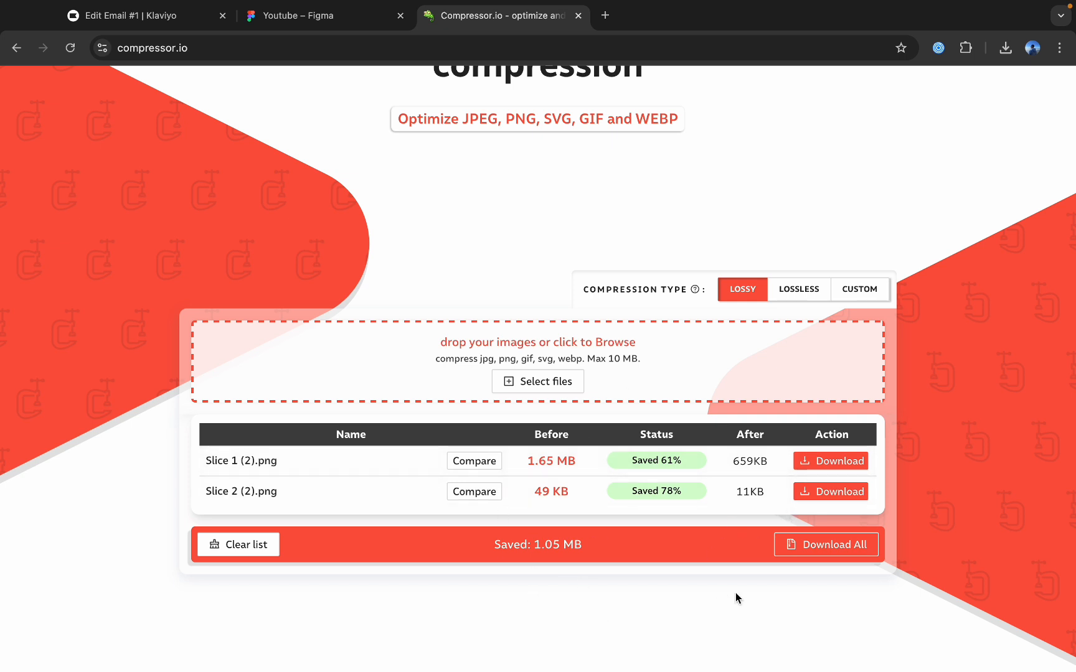
{"action": "left_click", "coordinate": [818, 492]}
Switch to Klaviyo and add an image block to the empty section of Email #1.
{"action": "left_click", "coordinate": [186, 18]}
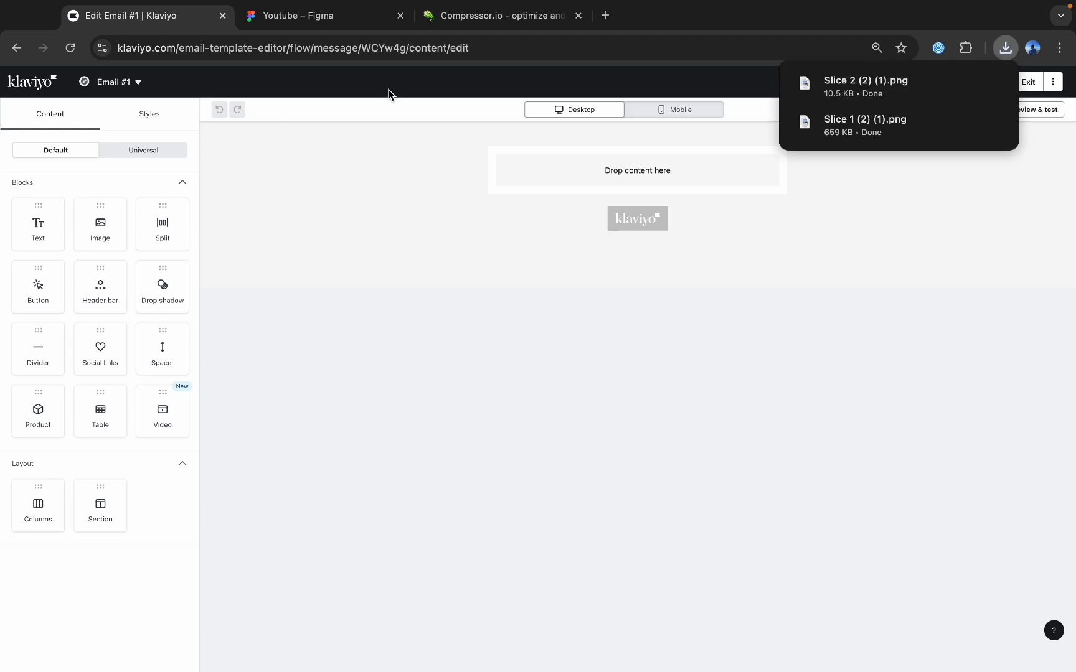
{"action": "left_click_drag", "start_coordinate": [100, 225], "coordinate": [600, 173]}
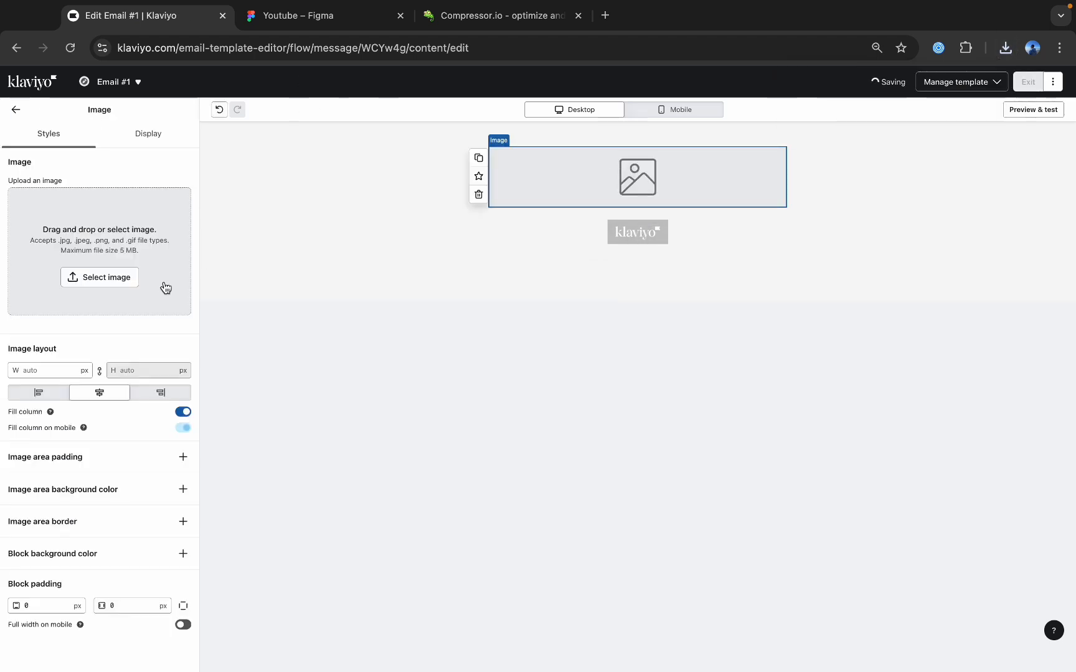
Upload the compressed Slice 1 (2) (1) hero image from the downloads into the image block.
{"action": "left_click", "coordinate": [107, 277]}
{"action": "left_click", "coordinate": [118, 134]}
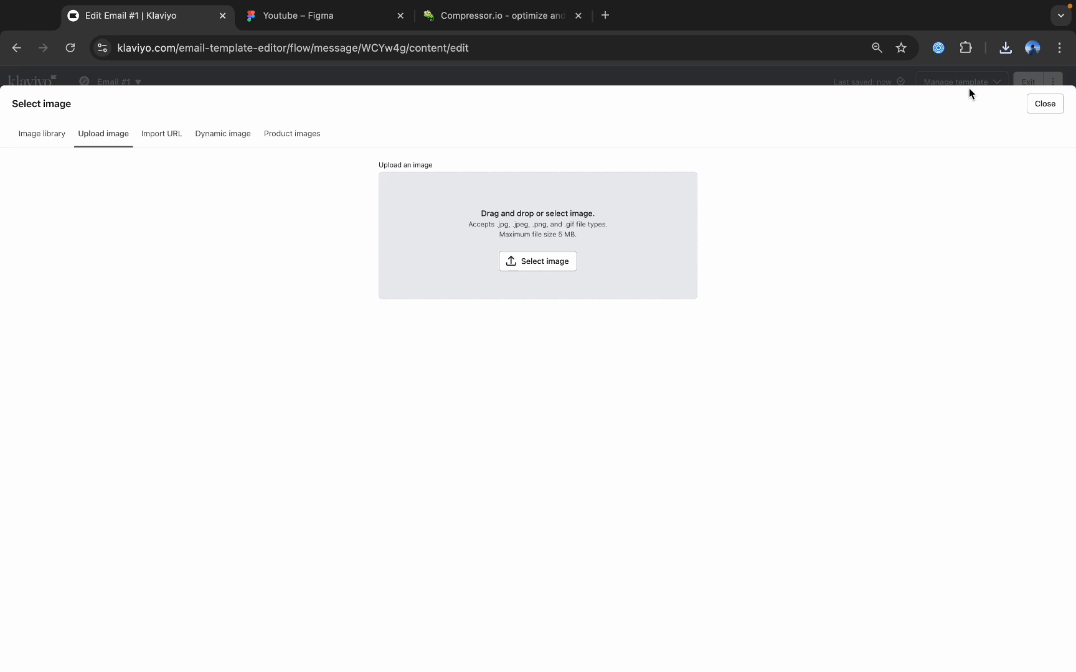
{"action": "left_click", "coordinate": [1005, 48]}
{"action": "left_click_drag", "start_coordinate": [885, 150], "coordinate": [593, 212]}
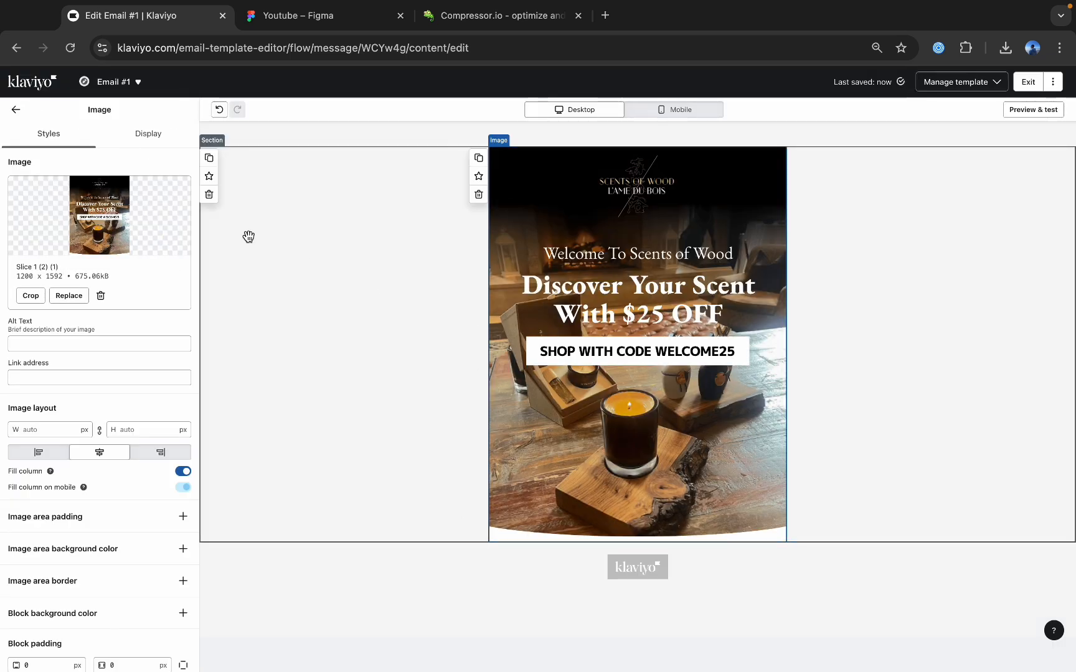
Add a text block below the hero image and replace its placeholder with the Figma heading "Scent That Never Age".
{"action": "key", "text": "ctrl+Tab"}
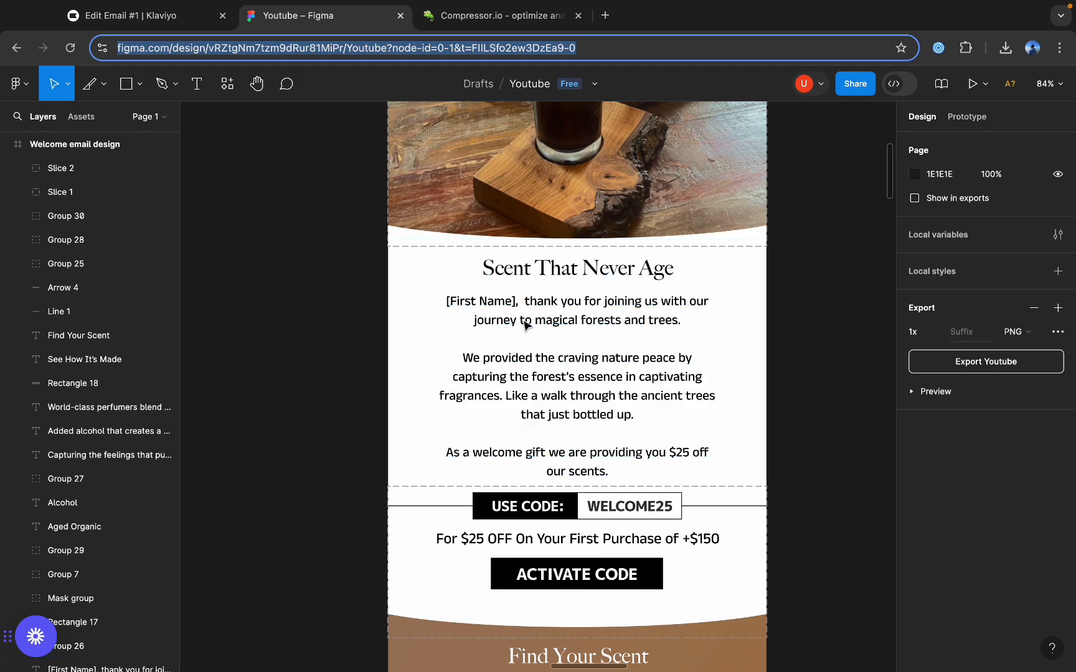
{"action": "left_click", "coordinate": [157, 16]}
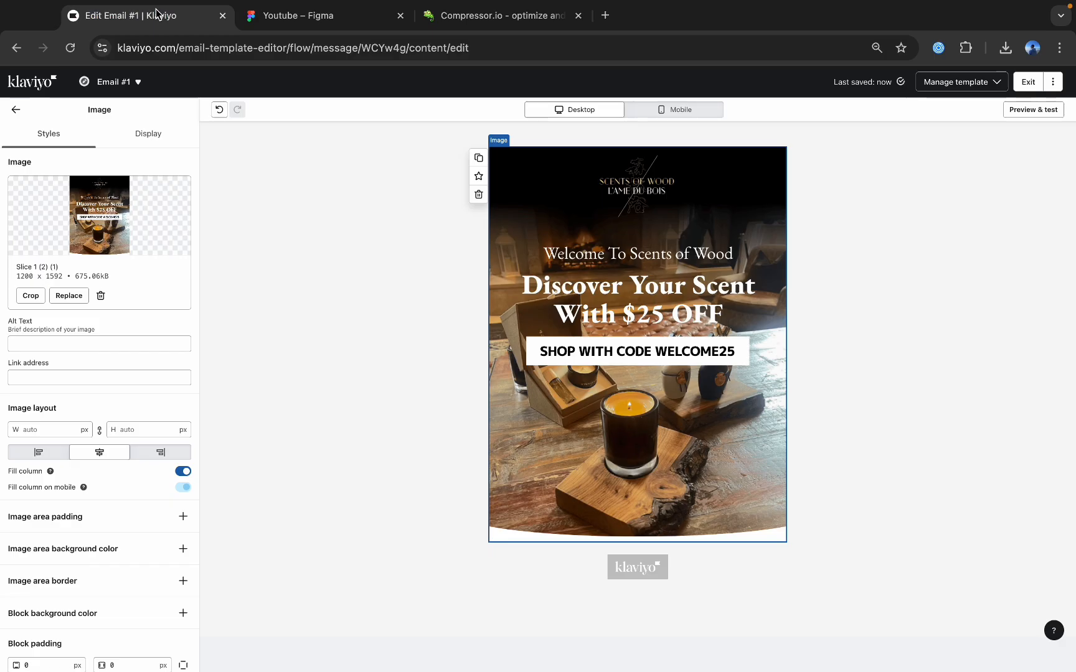
{"action": "left_click", "coordinate": [14, 110]}
{"action": "left_click_drag", "start_coordinate": [38, 228], "coordinate": [582, 550]}
{"action": "double_click", "coordinate": [578, 553]}
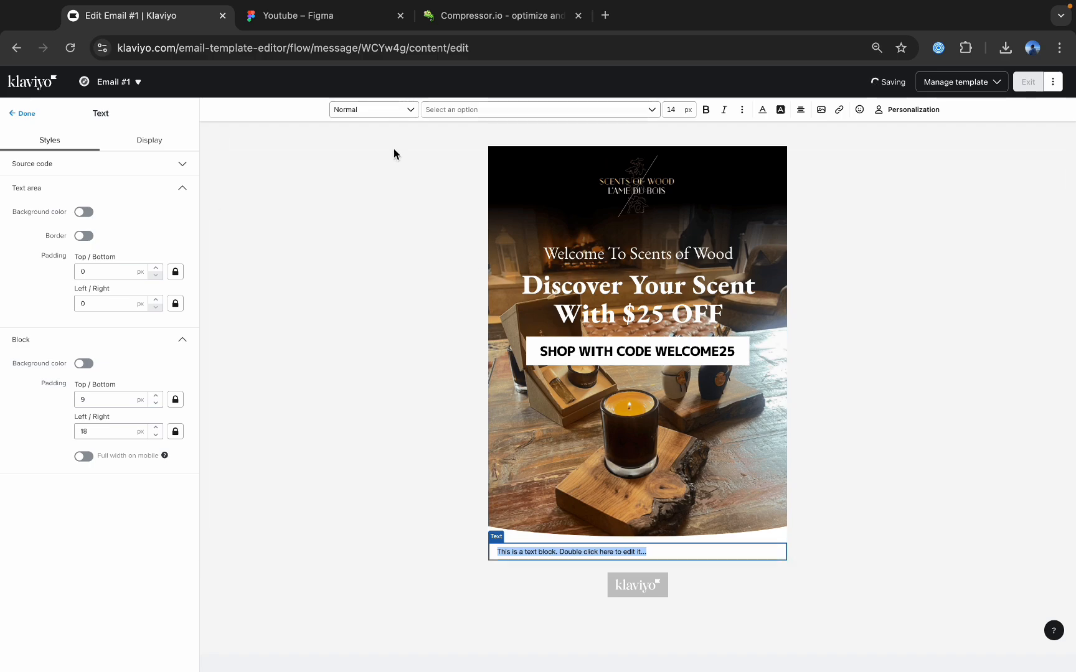
{"action": "left_click", "coordinate": [320, 20]}
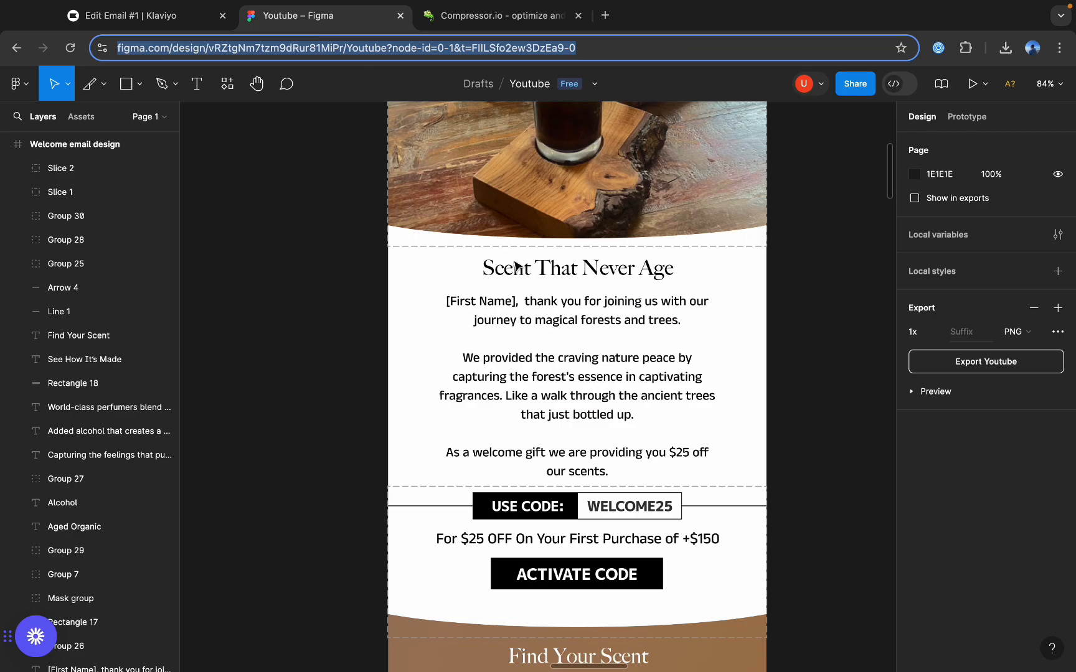
{"action": "left_click", "coordinate": [118, 30]}
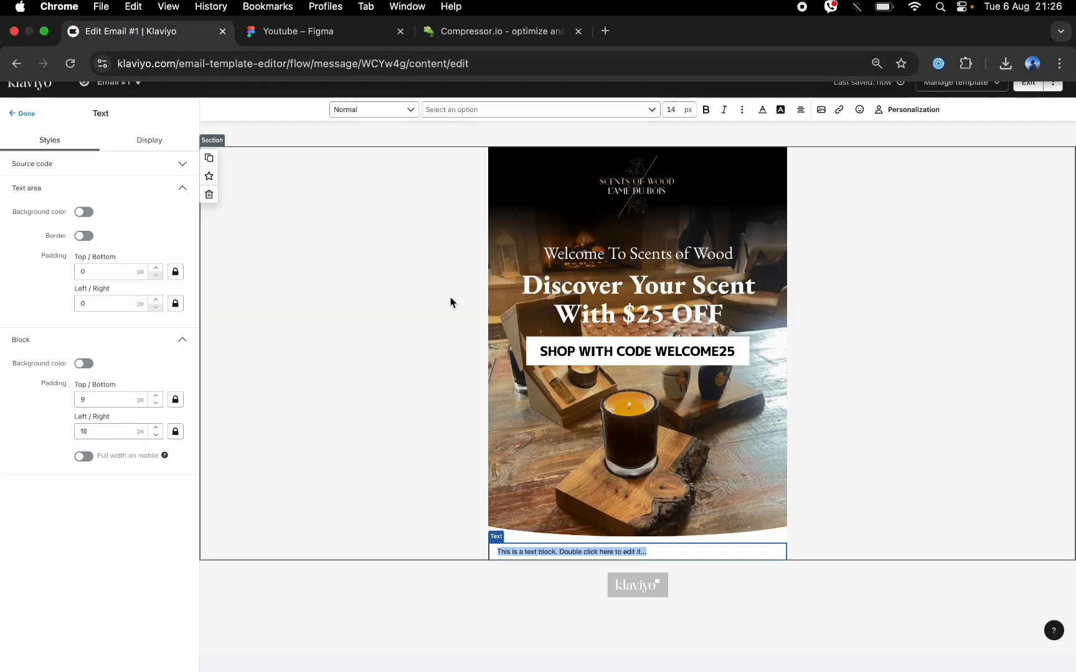
{"action": "type", "text": "scents"}
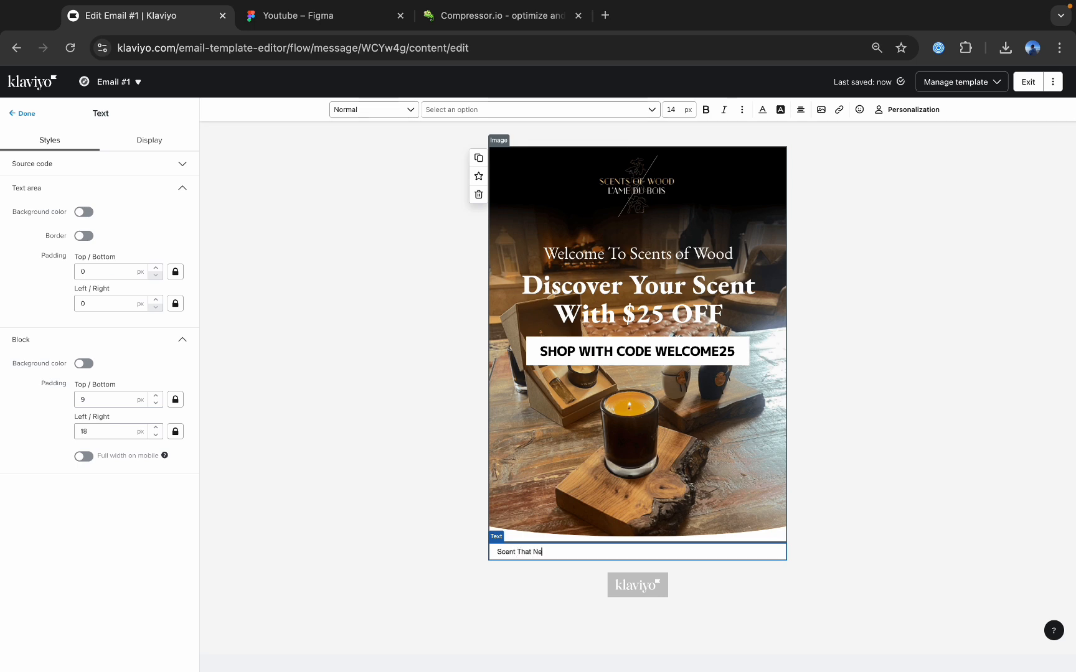
{"action": "type", "text": "ge"}
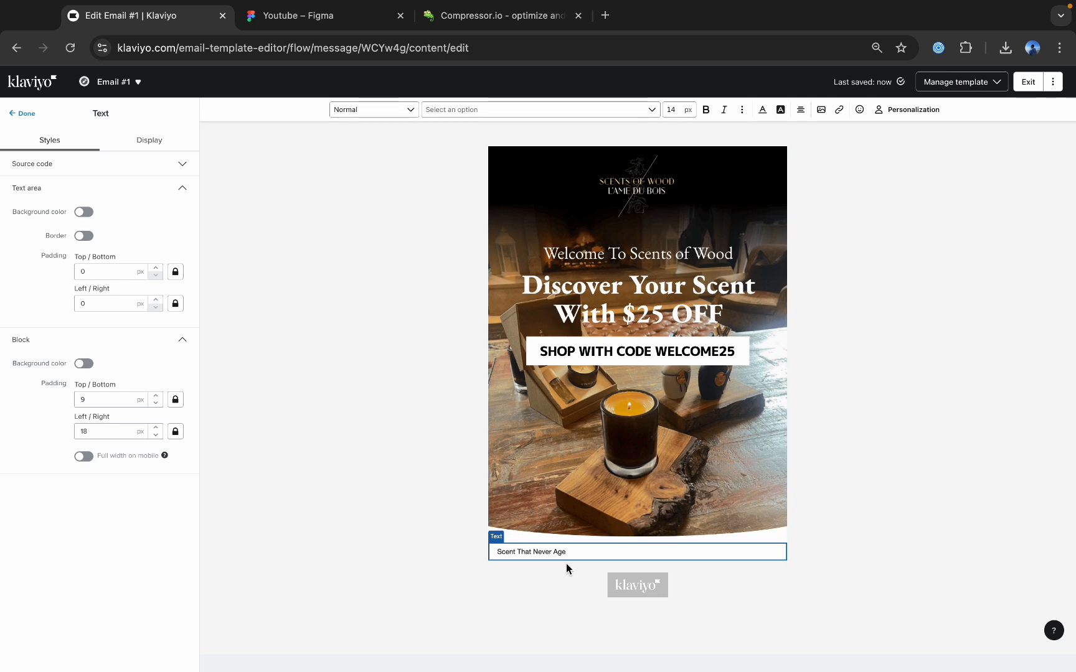
Format the heading at 30 px, centered, in Poppins-Klaviyo-Hosted Normal 400.
{"action": "left_click_drag", "start_coordinate": [566, 552], "coordinate": [520, 554]}
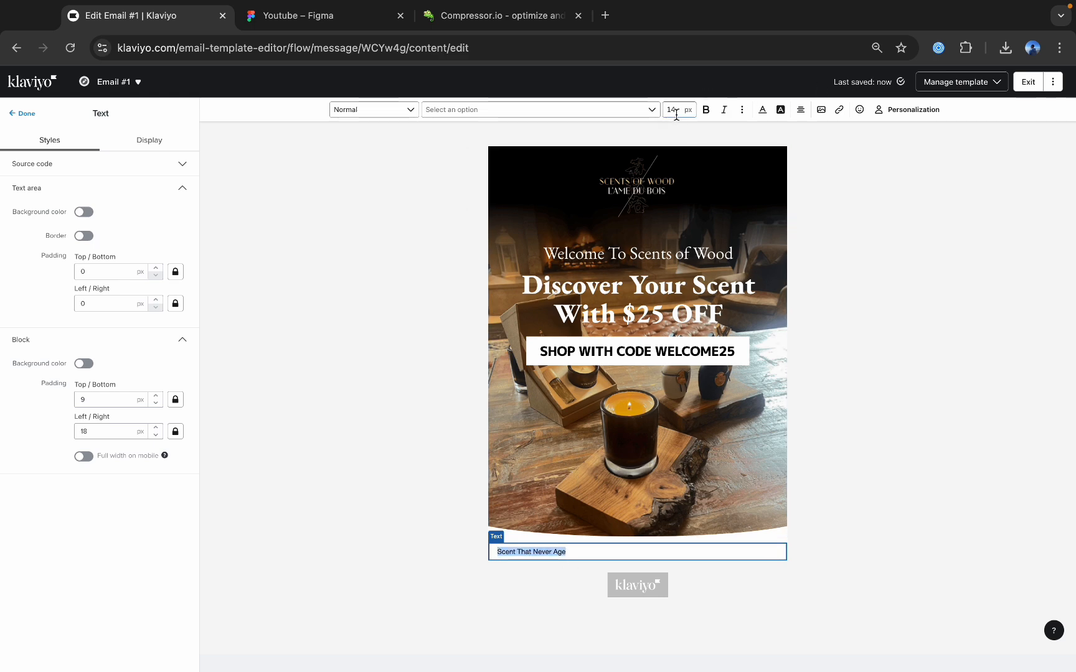
{"action": "type", "text": "3"}
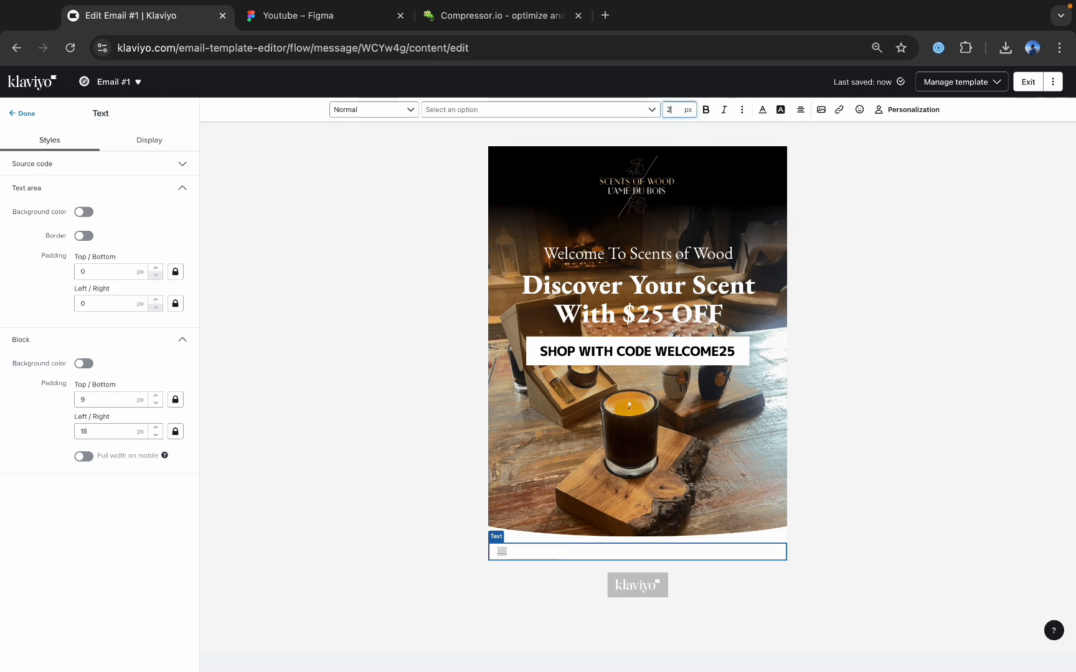
{"action": "type", "text": "5"}
{"action": "key", "text": "BackSpace"}
{"action": "key", "text": "BackSpace"}
{"action": "type", "text": "30"}
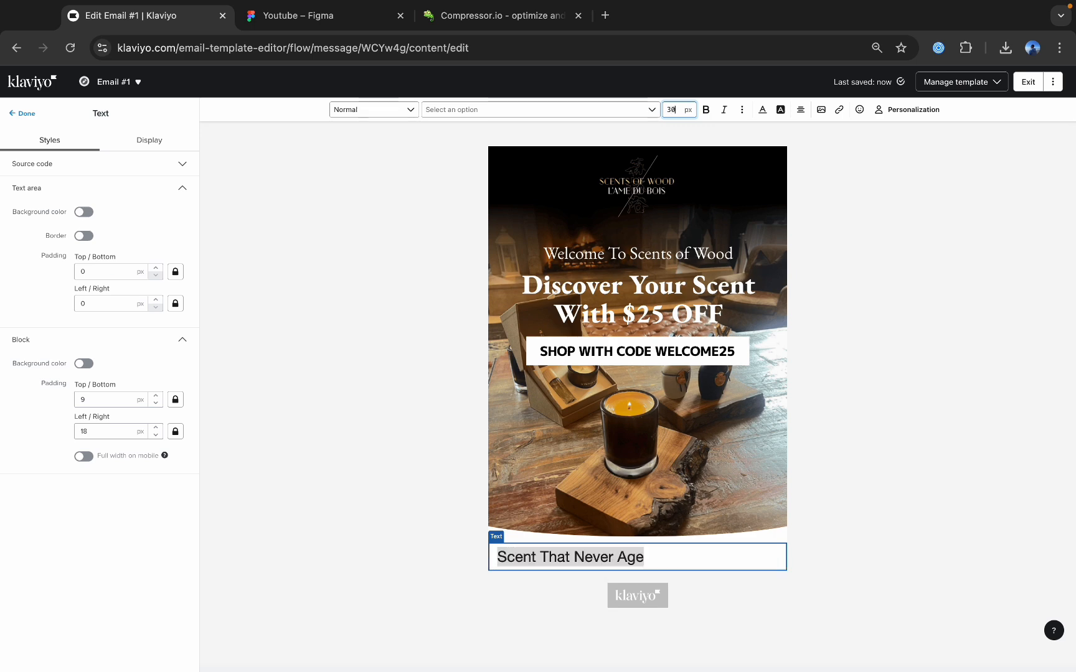
{"action": "left_click", "coordinate": [801, 110]}
{"action": "left_click", "coordinate": [819, 131]}
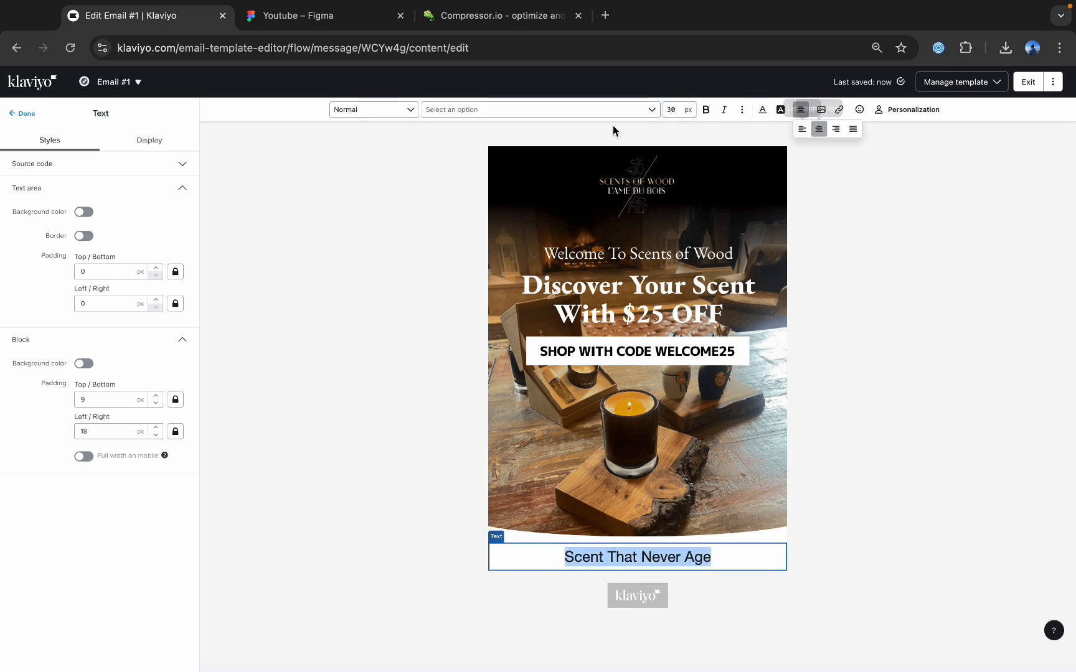
{"action": "left_click", "coordinate": [536, 110]}
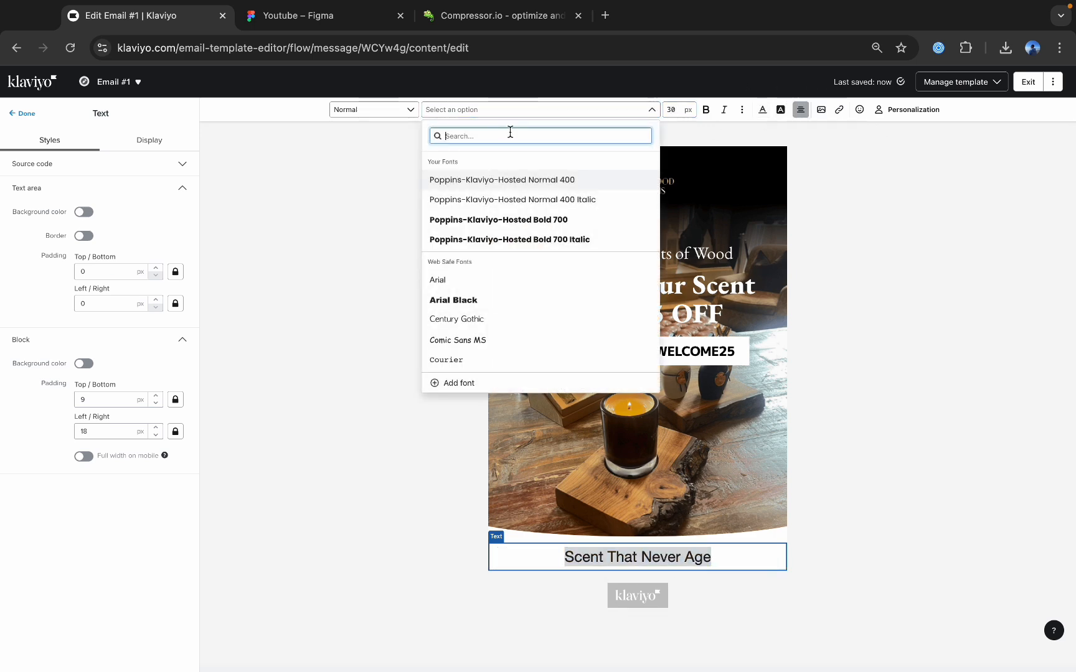
{"action": "left_click", "coordinate": [529, 180]}
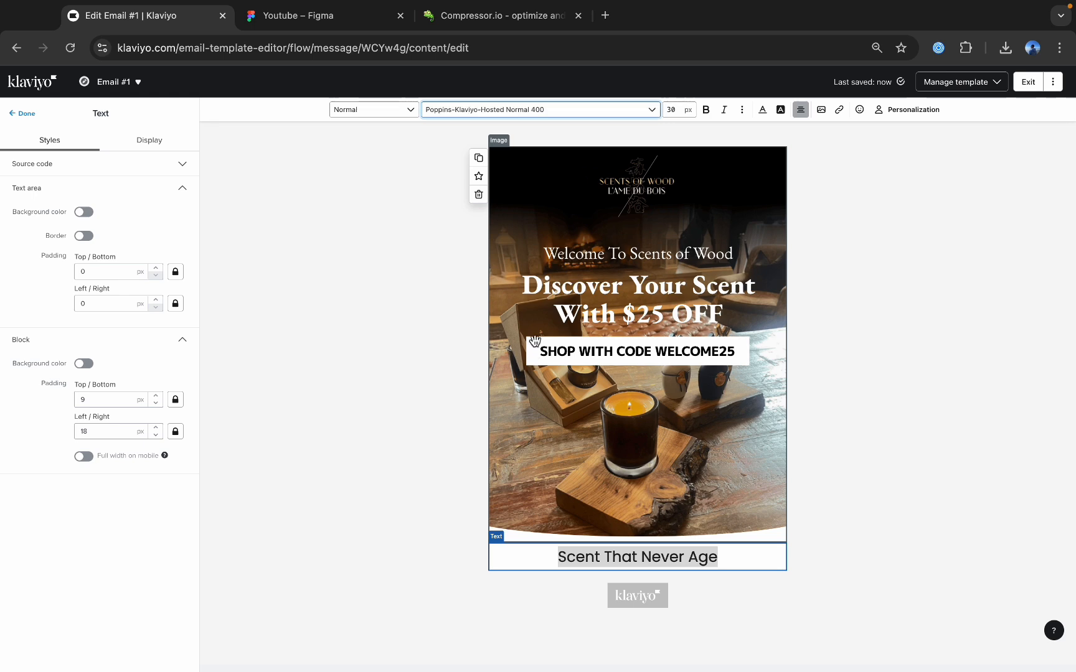
Select the body text below the "Scent That Never Age" heading in Figma and return to Klaviyo.
{"action": "left_click", "coordinate": [332, 18]}
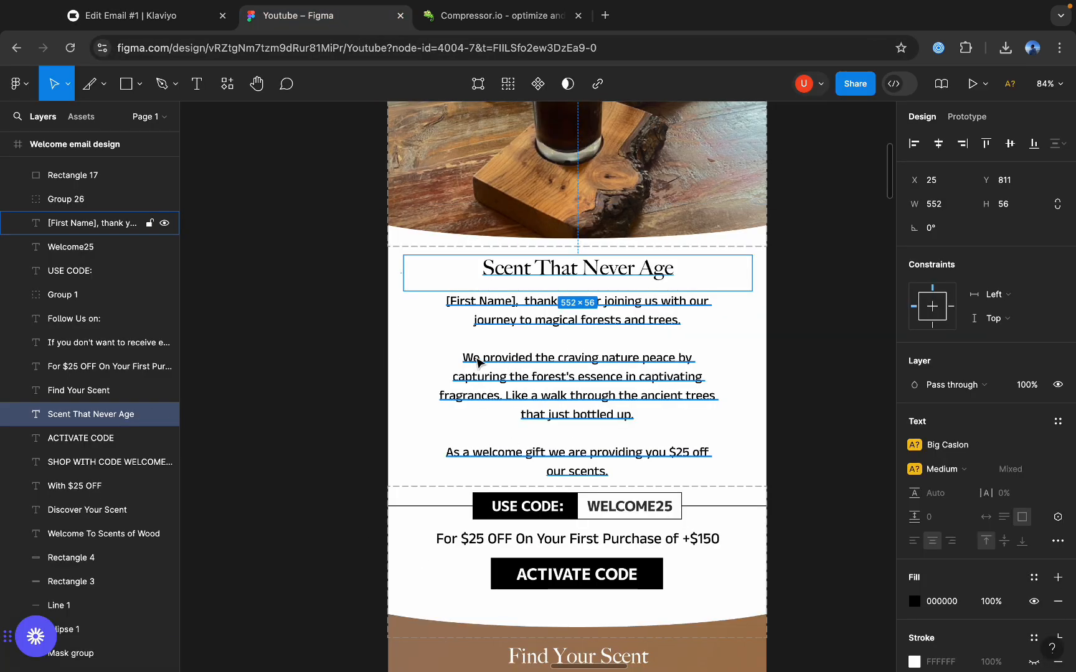
{"action": "left_click", "coordinate": [524, 329]}
{"action": "double_click", "coordinate": [521, 325]}
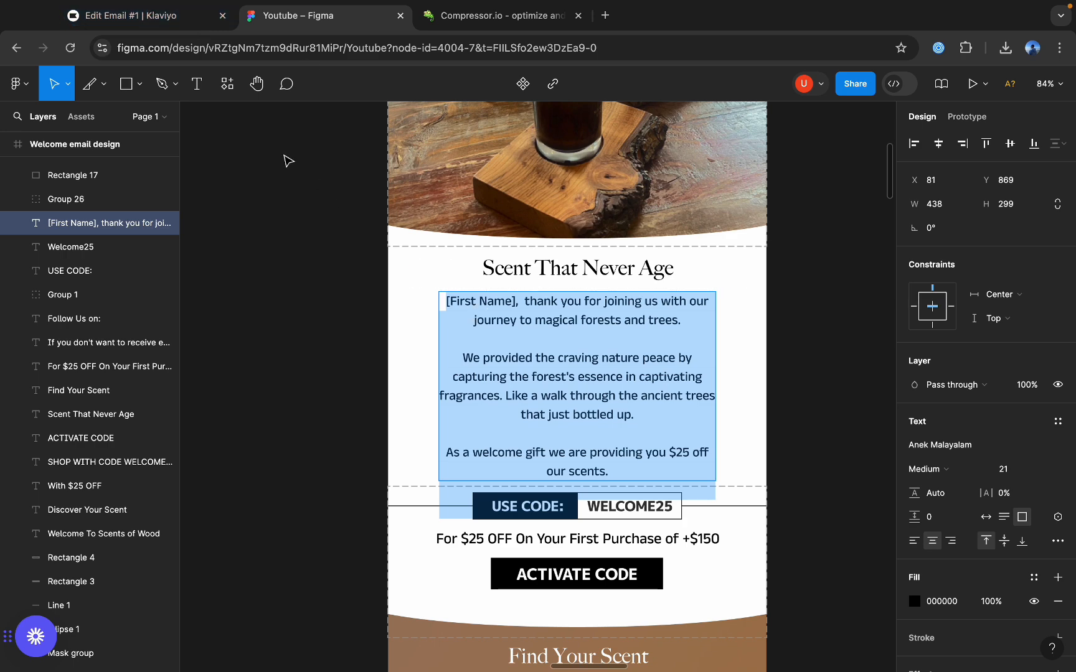
{"action": "left_click", "coordinate": [124, 16]}
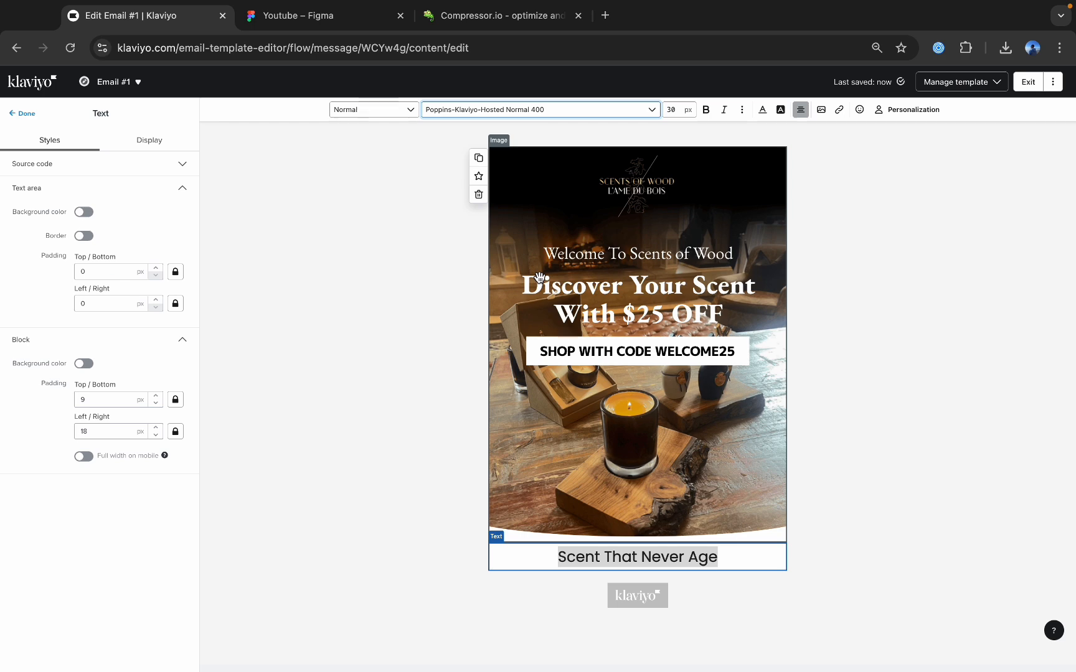
Add two line breaks after the "Scent That Never Age" heading in the text block.
{"action": "left_click", "coordinate": [745, 561]}
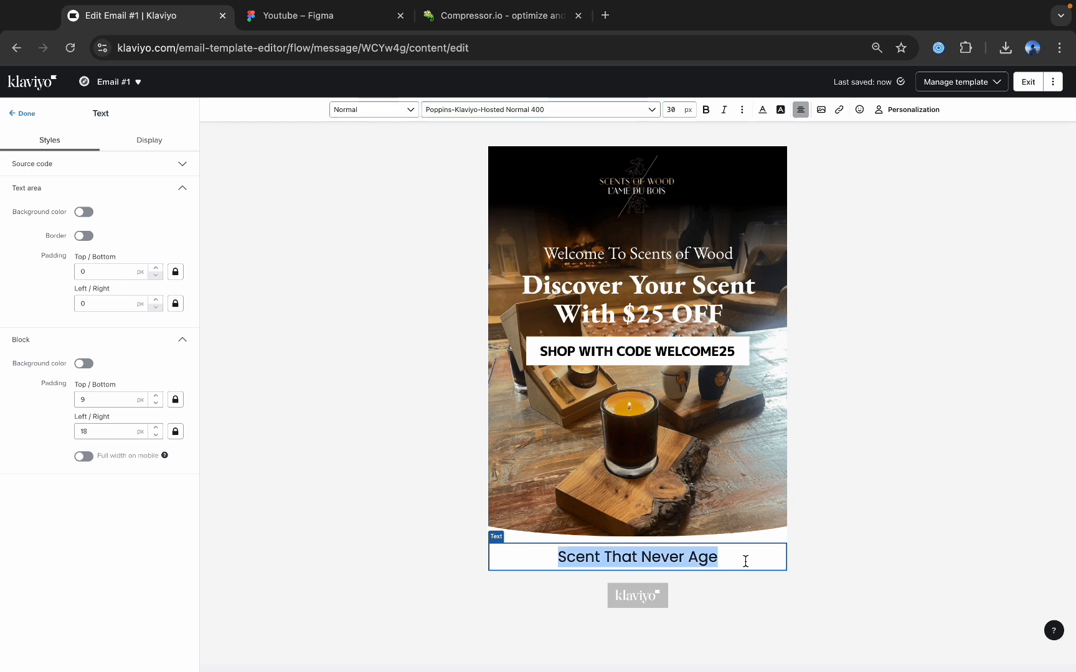
{"action": "left_click", "coordinate": [735, 561]}
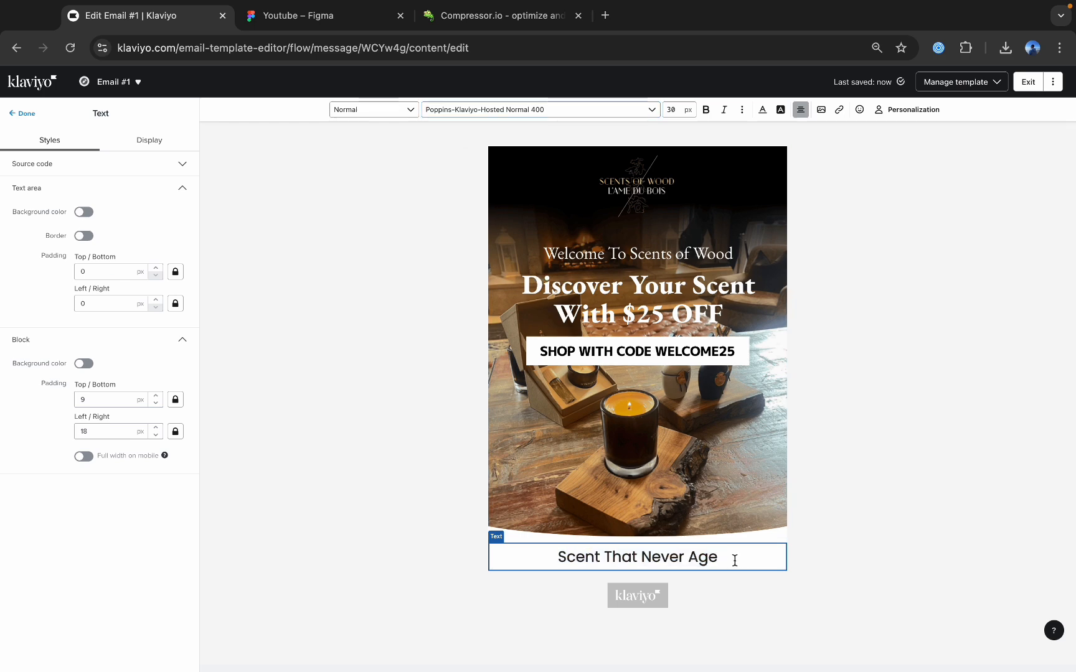
{"action": "key", "text": "Return"}
{"action": "key", "text": "Return"}
Copy the full body text from the Figma design and paste it with formatting below the heading in Klaviyo's text block.
{"action": "left_click", "coordinate": [336, 17]}
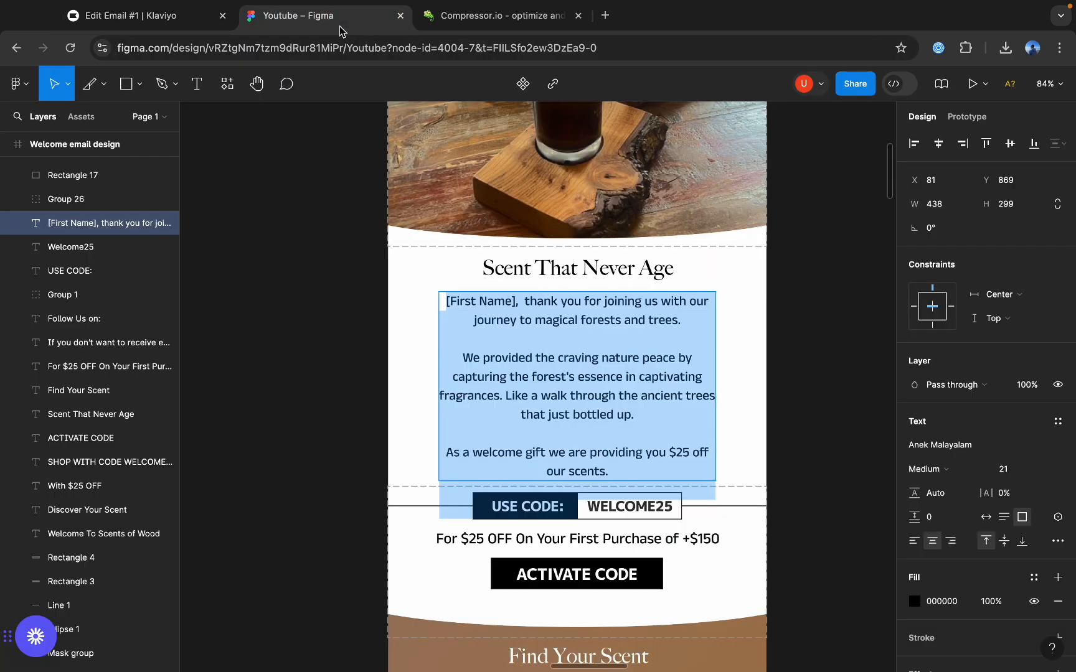
{"action": "left_click", "coordinate": [538, 364]}
{"action": "left_click_drag", "start_coordinate": [615, 466], "coordinate": [440, 300]}
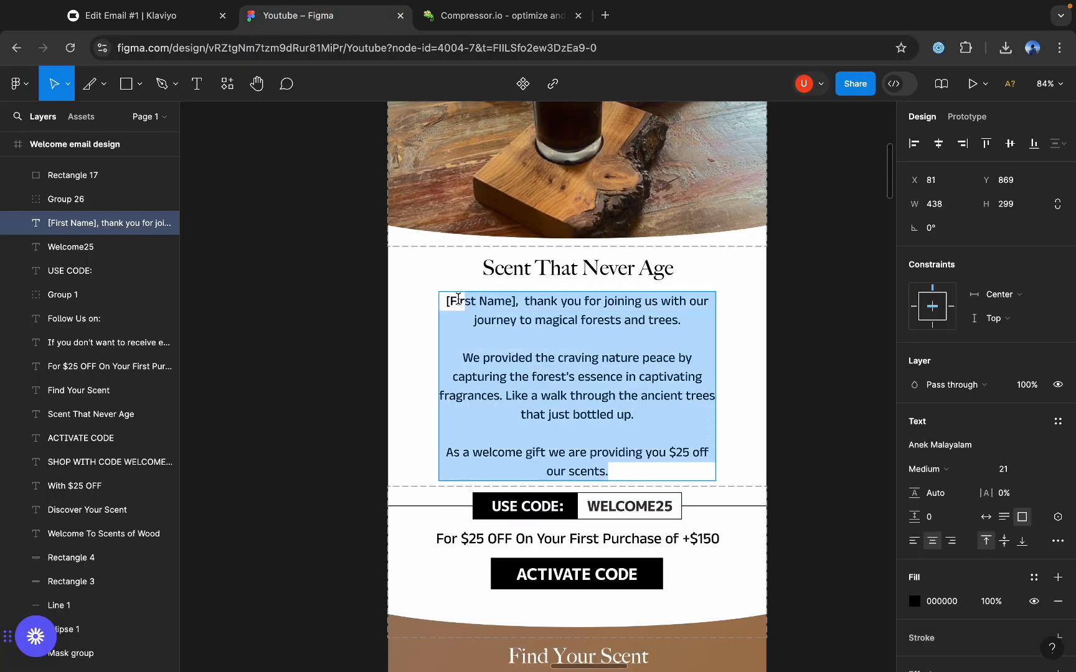
{"action": "key", "text": "ctrl+x"}
{"action": "key", "text": "ctrl+z"}
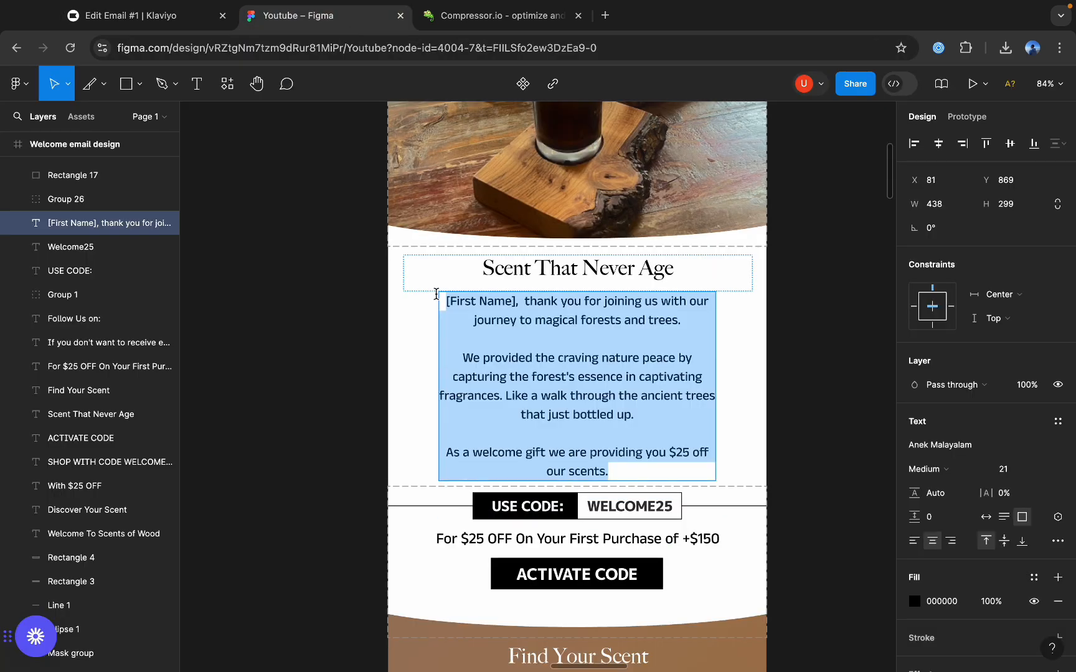
{"action": "left_click", "coordinate": [124, 15]}
{"action": "key", "text": "ctrl+v"}
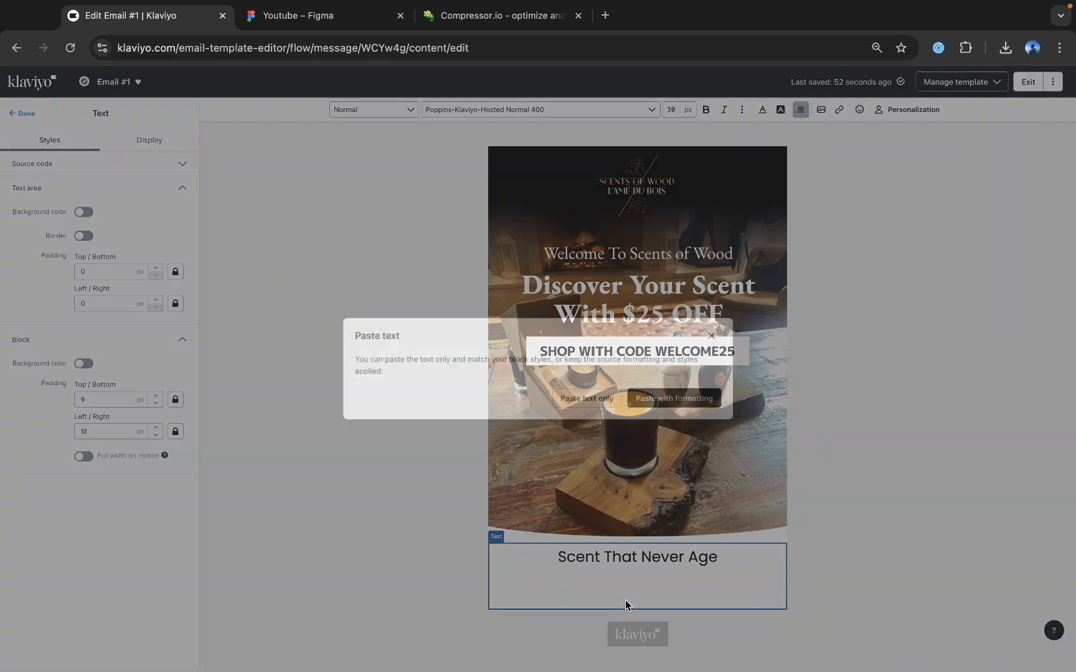
{"action": "left_click", "coordinate": [690, 404]}
Set the font size of the pasted body paragraphs to 20 px, leaving out the heading.
{"action": "scroll", "coordinate": [689, 577], "scroll_direction": "down", "scroll_amount": 3}
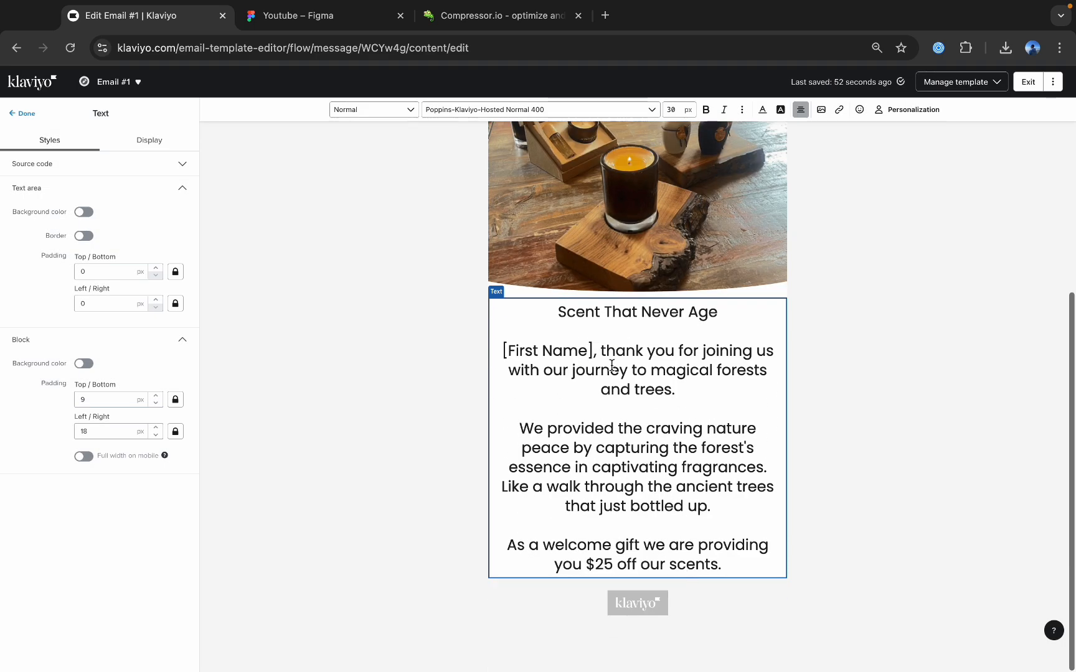
{"action": "left_click_drag", "start_coordinate": [499, 345], "coordinate": [772, 619]}
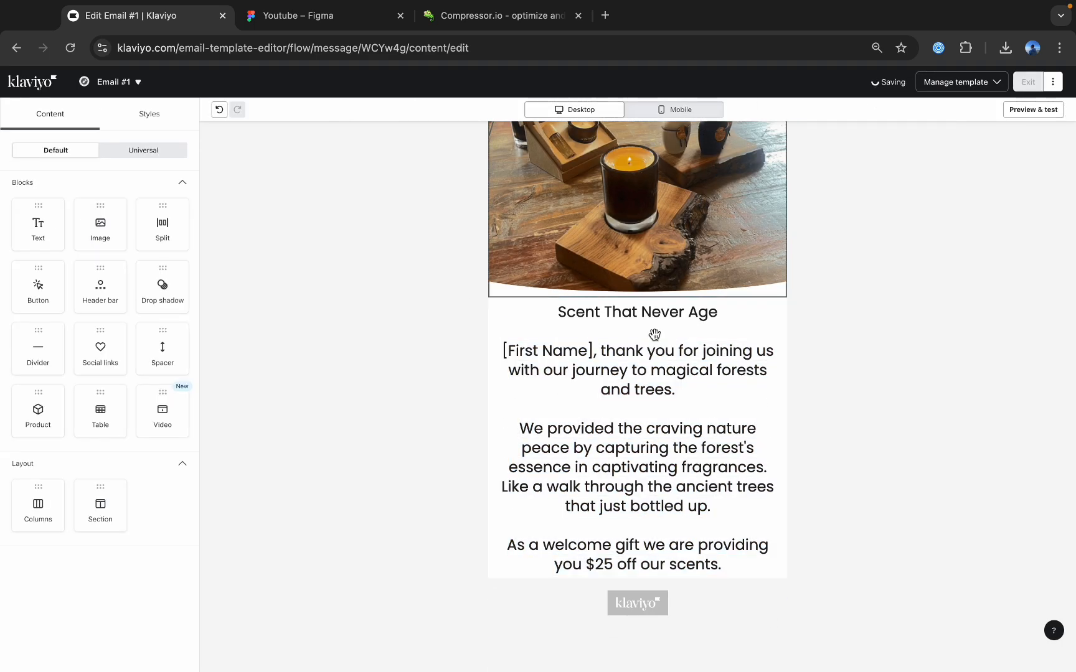
{"action": "left_click", "coordinate": [632, 339]}
{"action": "left_click_drag", "start_coordinate": [503, 372], "coordinate": [739, 587]}
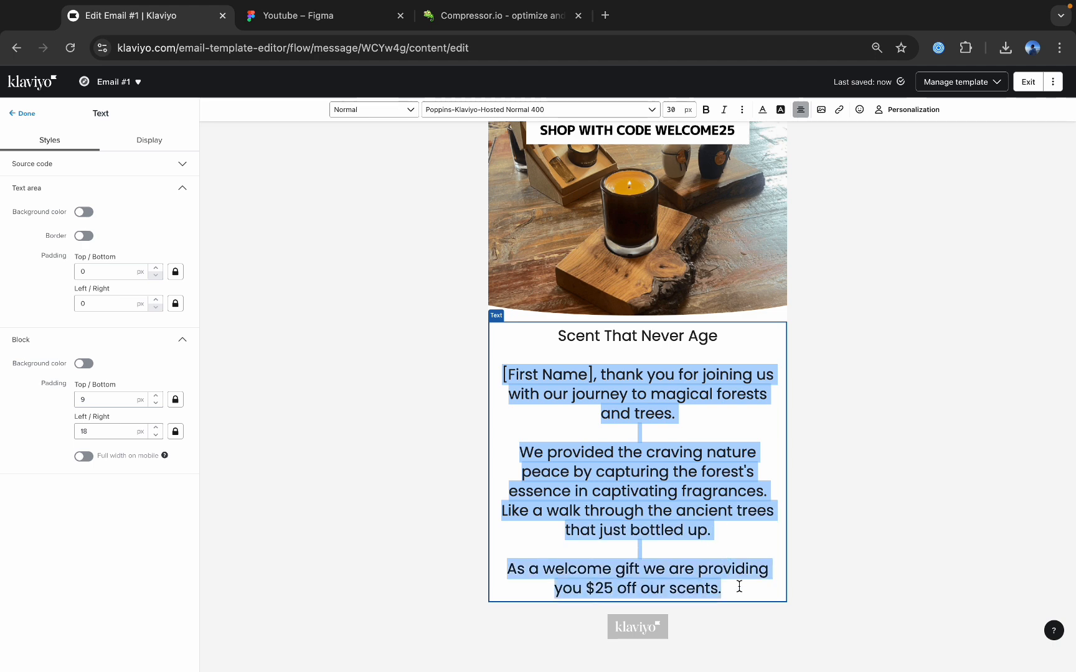
{"action": "left_click", "coordinate": [678, 109]}
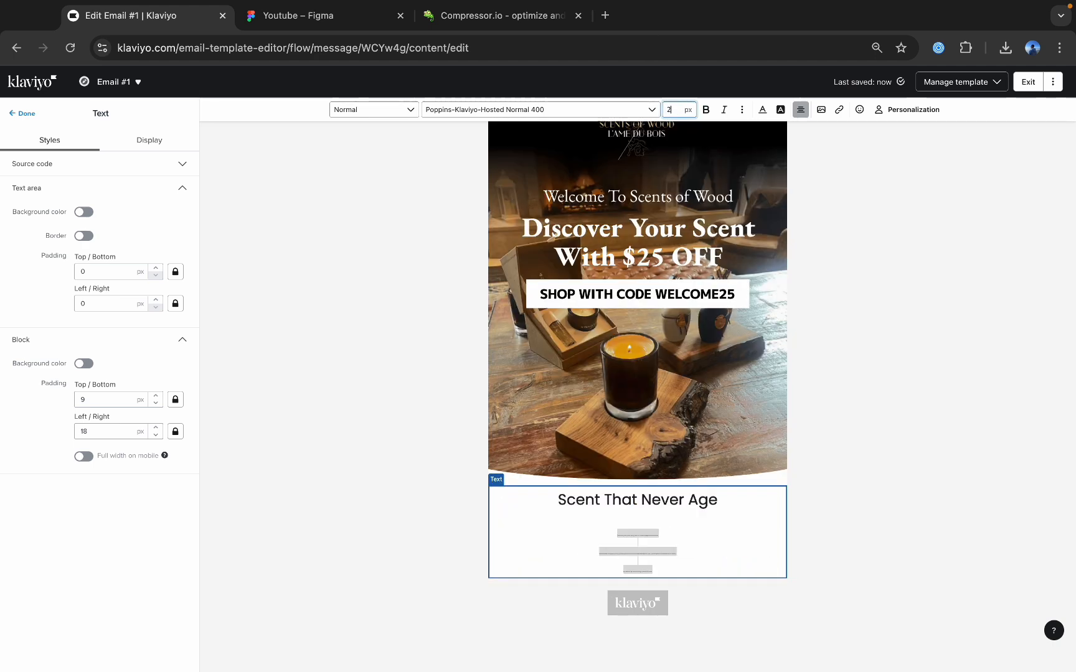
{"action": "type", "text": "0"}
{"action": "left_click", "coordinate": [690, 514]}
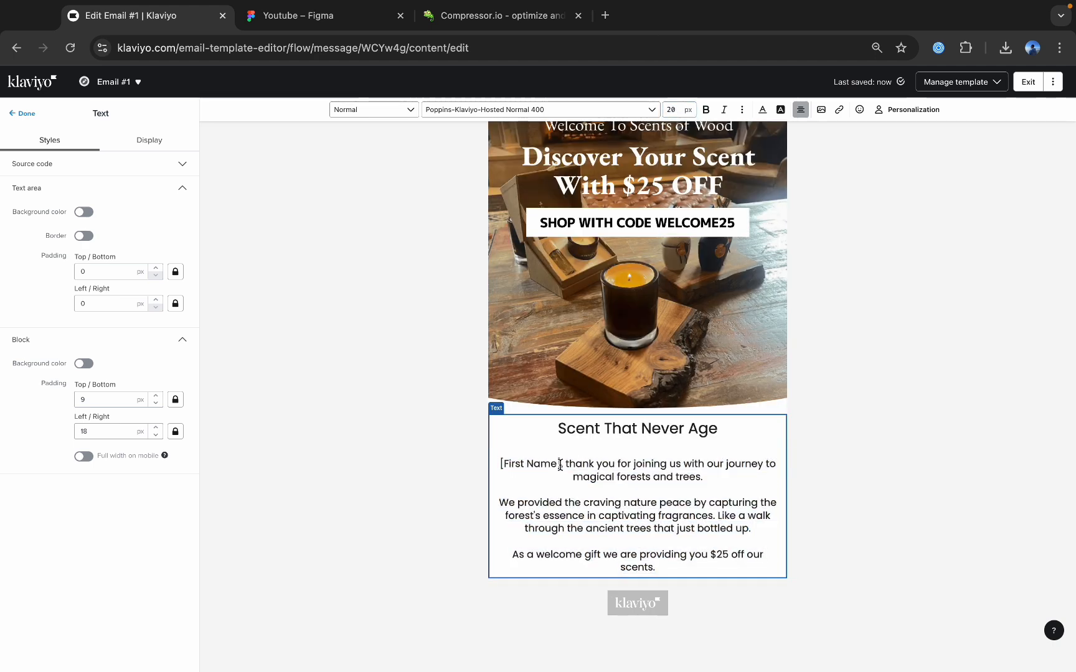
Replace the [First Name] placeholder with the First name personalization tag, using "friend" as default text.
{"action": "key", "text": "BackSpace"}
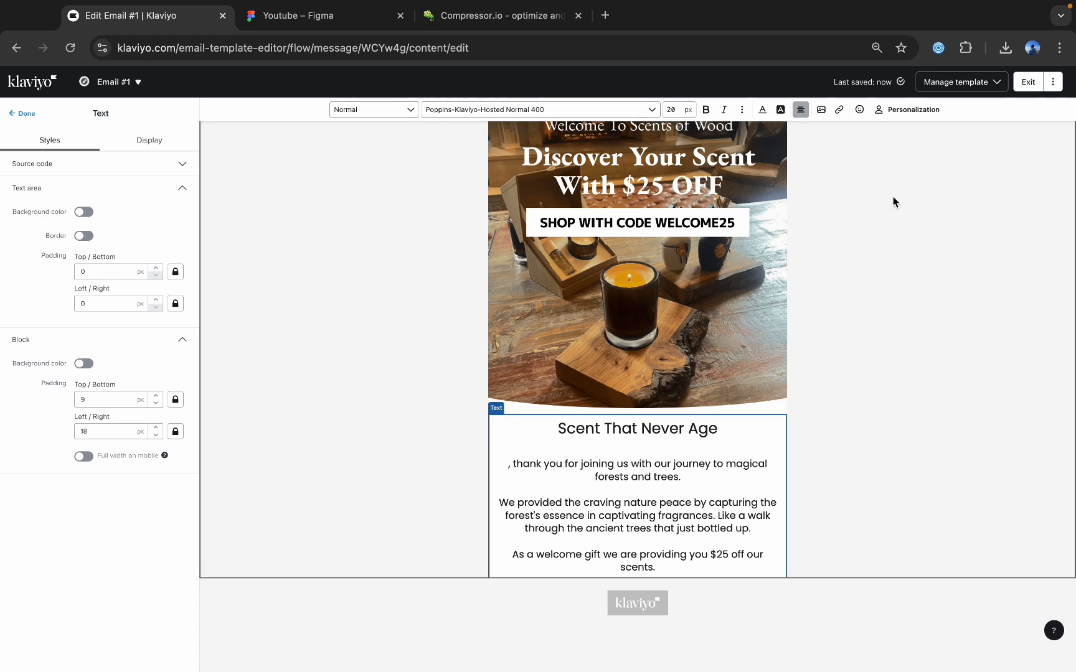
{"action": "left_click", "coordinate": [909, 110]}
{"action": "left_click", "coordinate": [859, 201]}
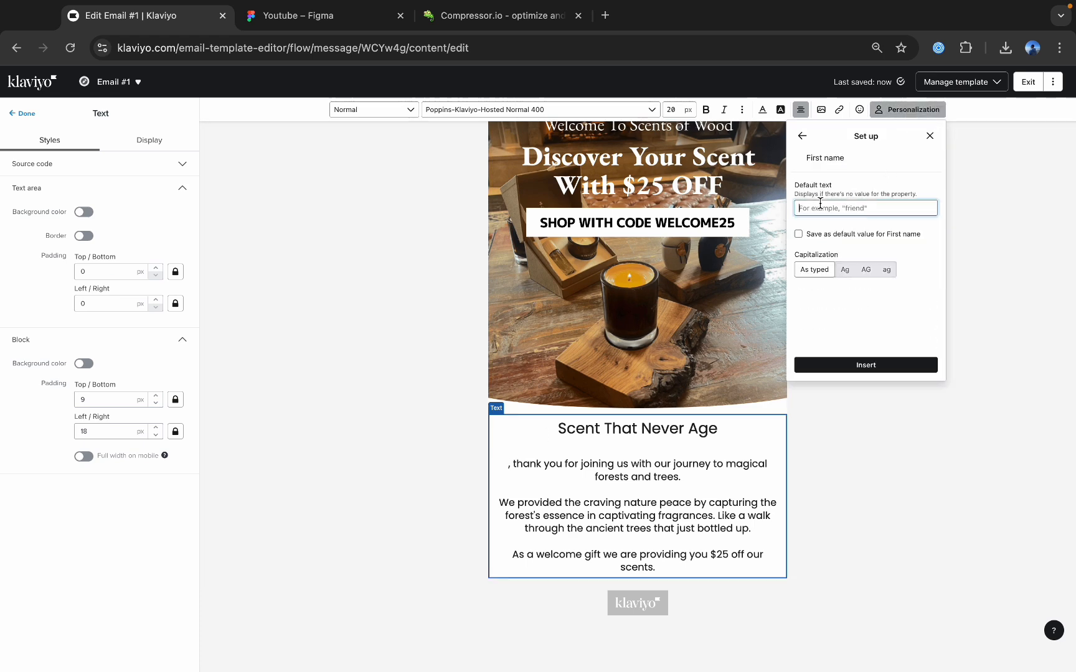
{"action": "left_click", "coordinate": [875, 367]}
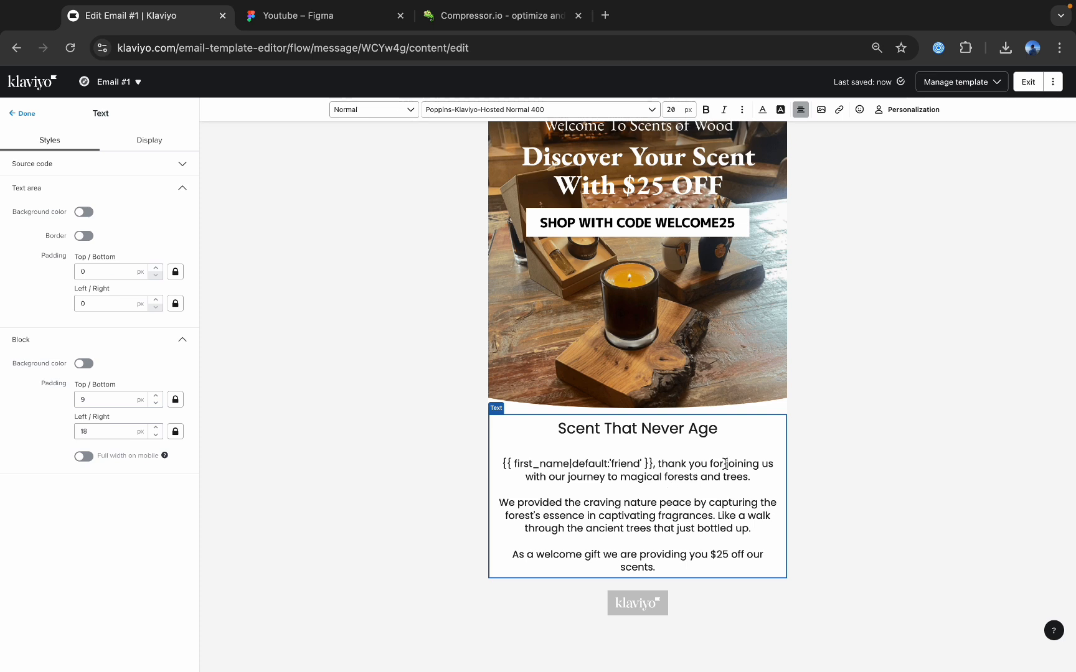
Insert line breaks before "joining", "and trees", "capturing" and "fragrances" to narrow the first two body paragraphs.
{"action": "key", "text": "Return"}
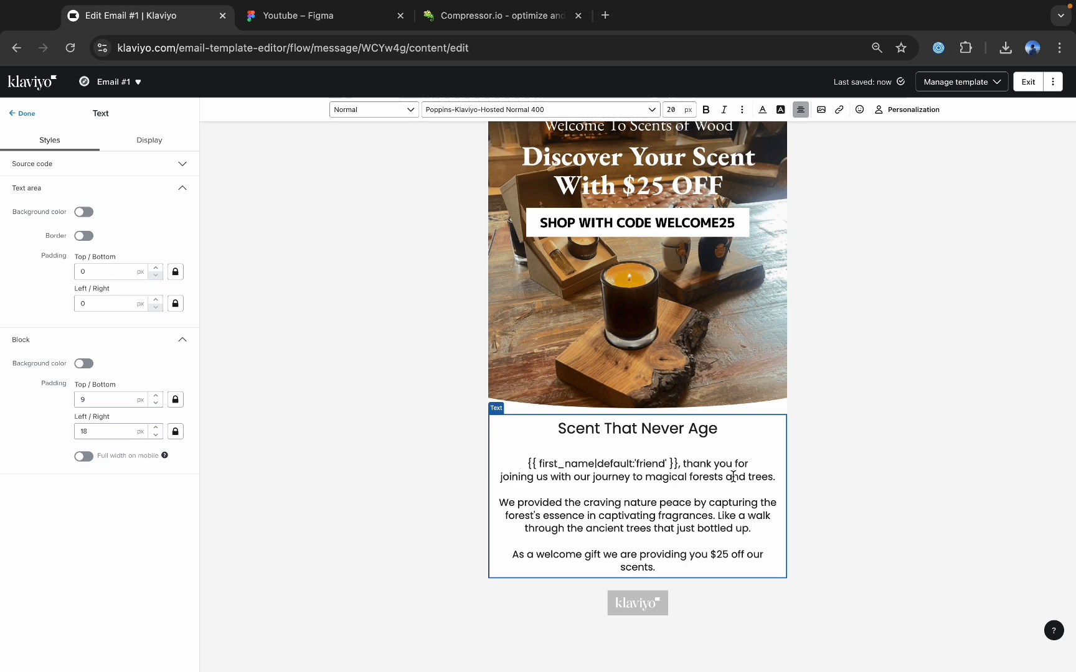
{"action": "key", "text": "Return"}
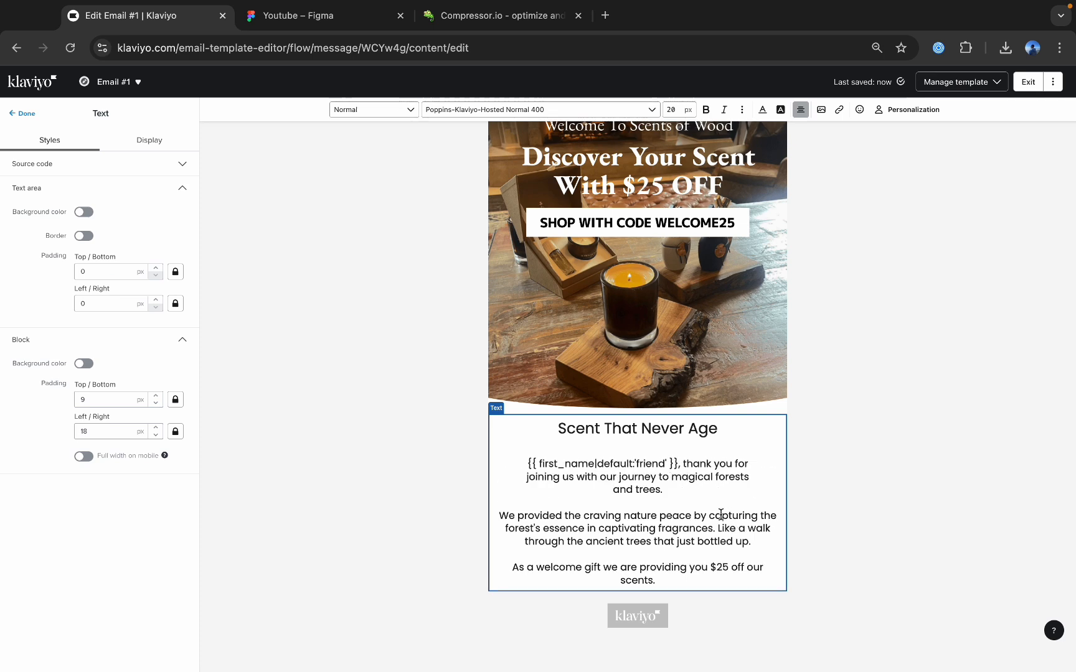
{"action": "left_click", "coordinate": [709, 515]}
{"action": "key", "text": "Return"}
{"action": "left_click", "coordinate": [722, 530]}
{"action": "key", "text": "Return"}
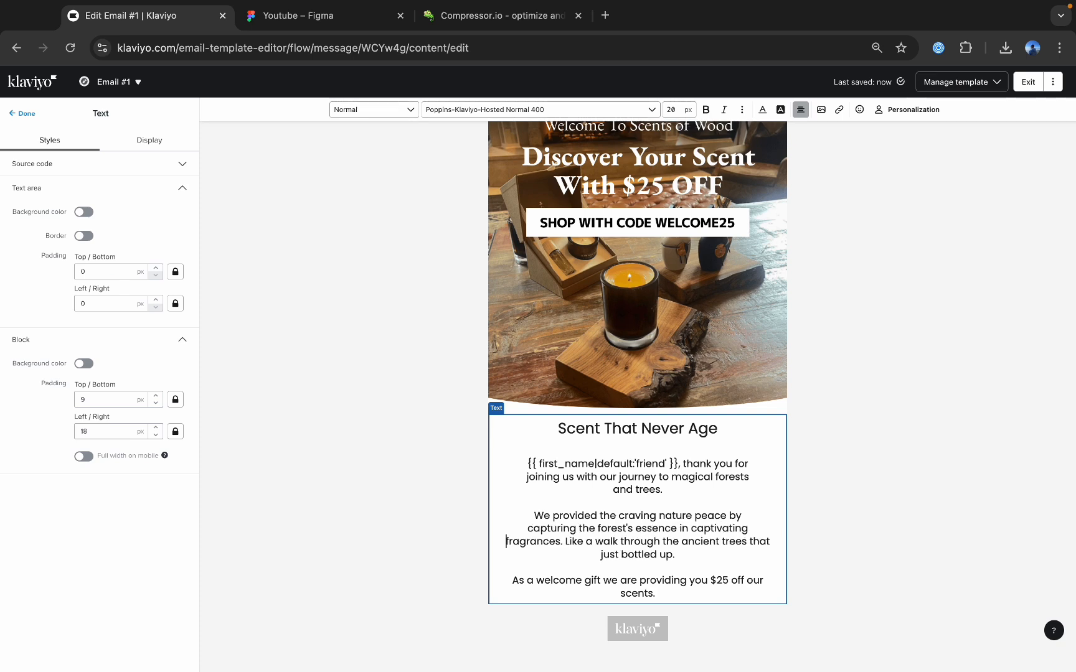
Insert a line break before "$25 off" in the last body paragraph and finish editing the text block.
{"action": "left_click", "coordinate": [712, 582]}
{"action": "key", "text": "Return"}
{"action": "key", "text": "ctrl+Tab"}
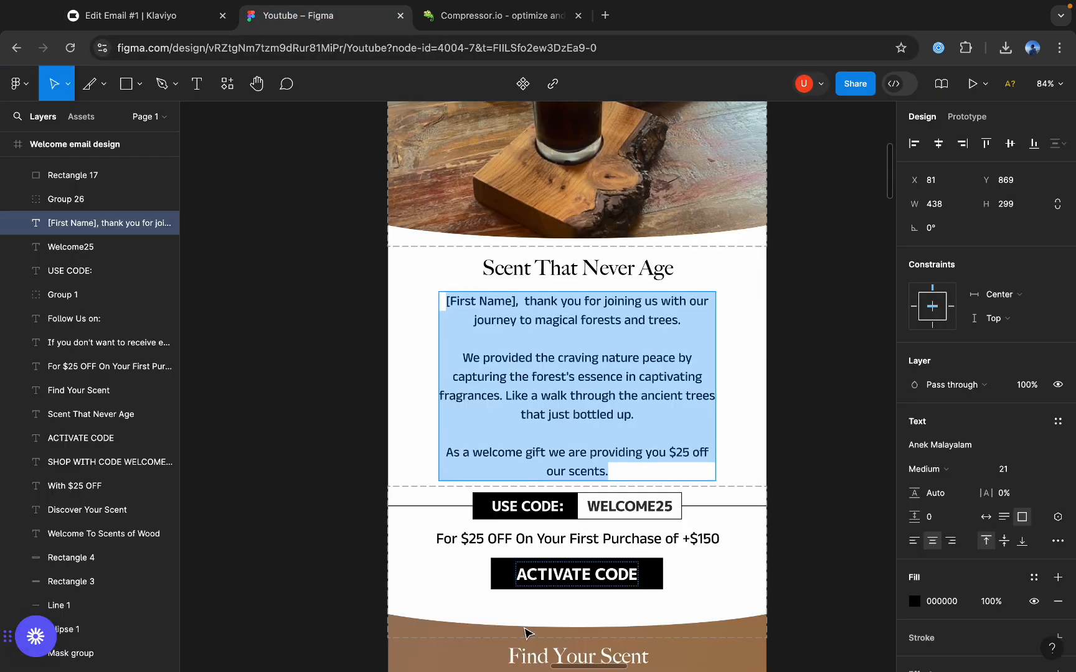
{"action": "scroll", "coordinate": [483, 564], "scroll_direction": "down", "scroll_amount": 3}
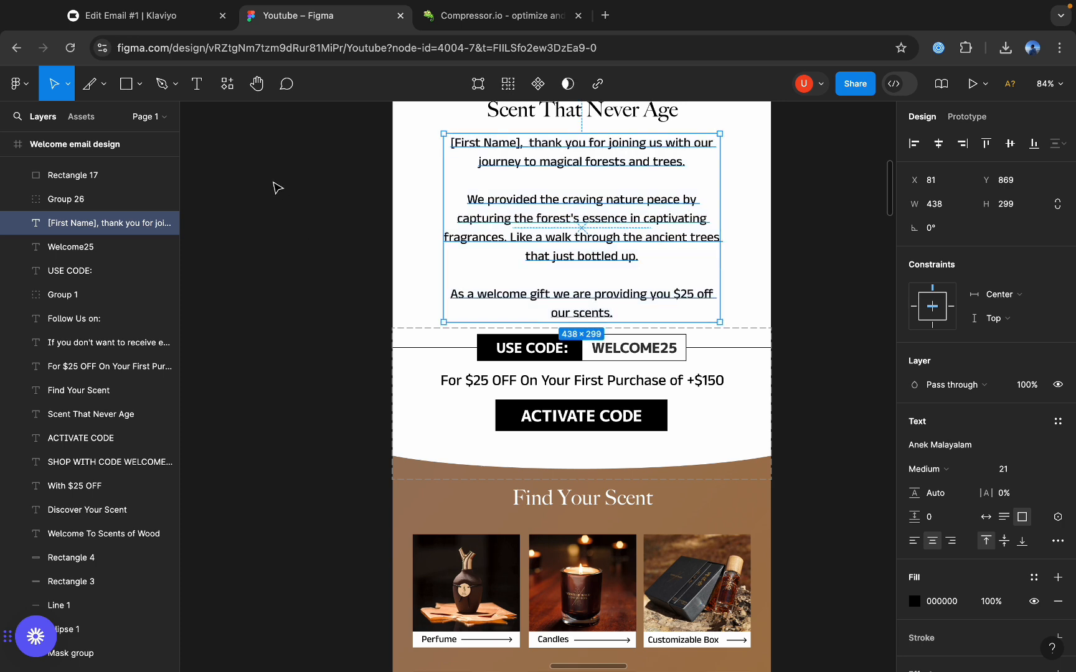
{"action": "left_click", "coordinate": [136, 19]}
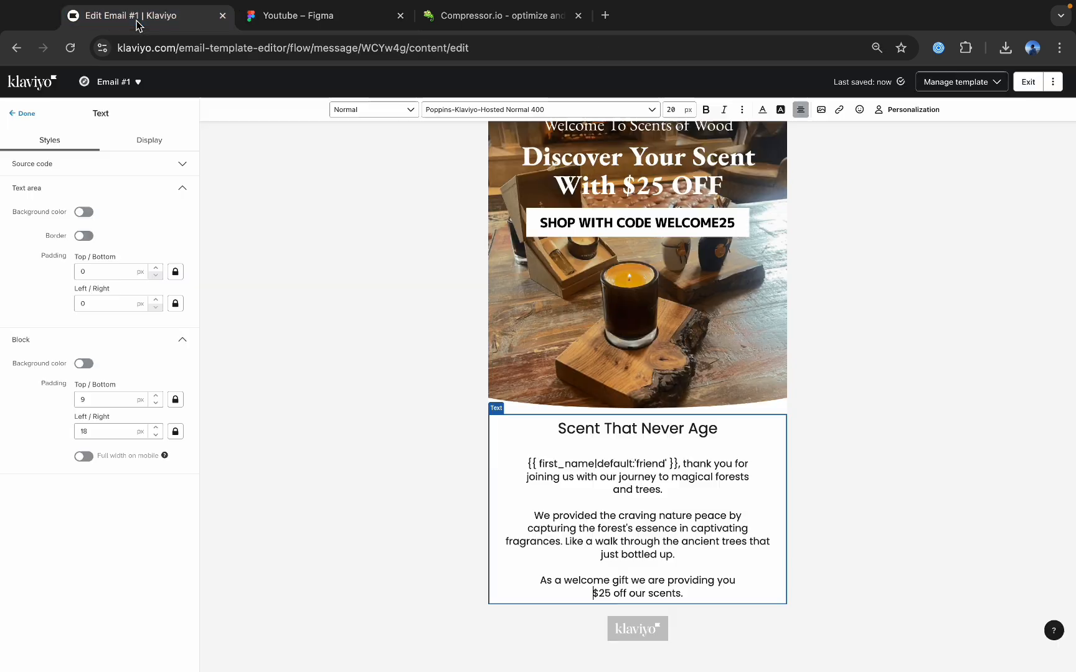
{"action": "left_click", "coordinate": [23, 113]}
Add an image block below the text block and upload the compressed Slice 2 discount-code image into it.
{"action": "left_click_drag", "start_coordinate": [119, 222], "coordinate": [598, 564]}
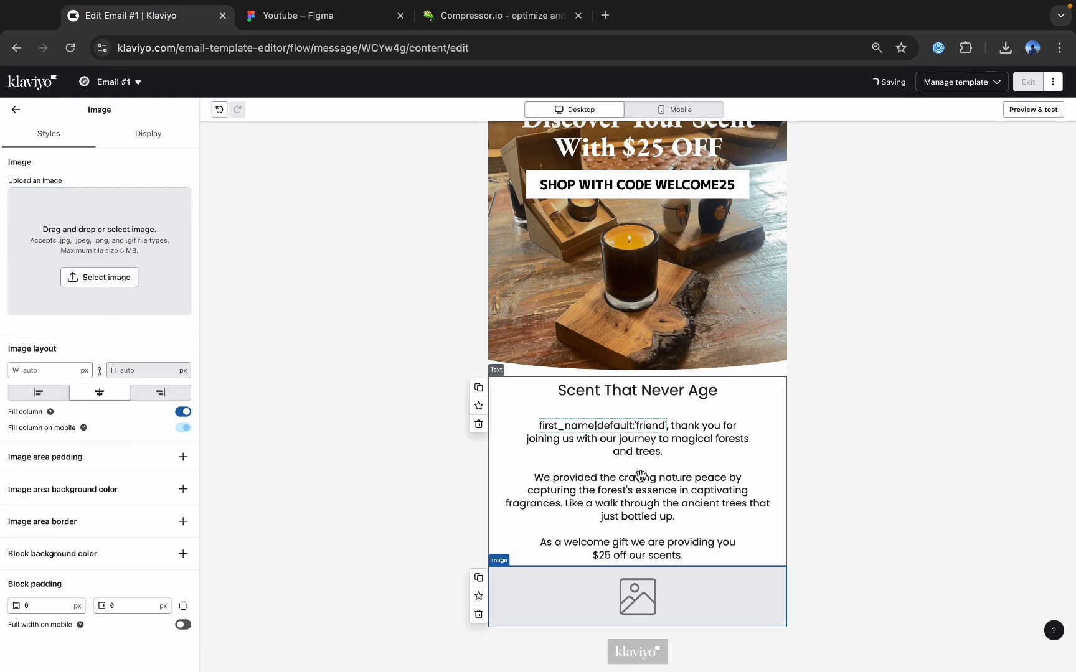
{"action": "left_click", "coordinate": [102, 279]}
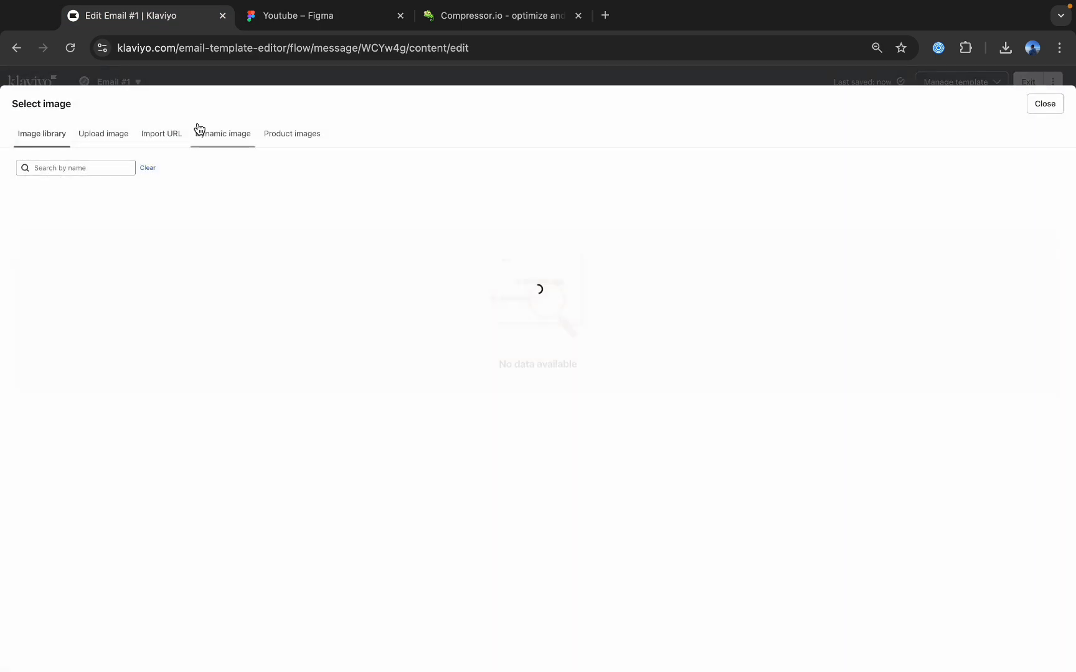
{"action": "left_click", "coordinate": [1006, 47]}
{"action": "left_click_drag", "start_coordinate": [686, 235], "coordinate": [541, 280]}
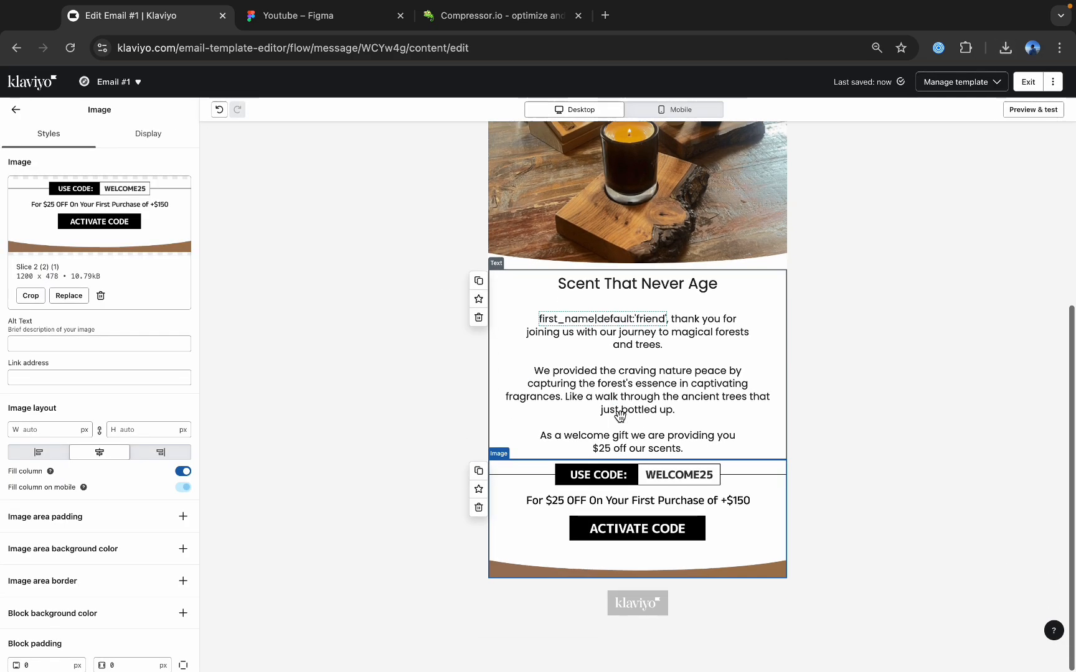
Switch to Figma and draw a slice about 600 × 54 px around the "Find Your Scent" heading, directly below the discount-code slice.
{"action": "key", "text": "ctrl+Tab"}
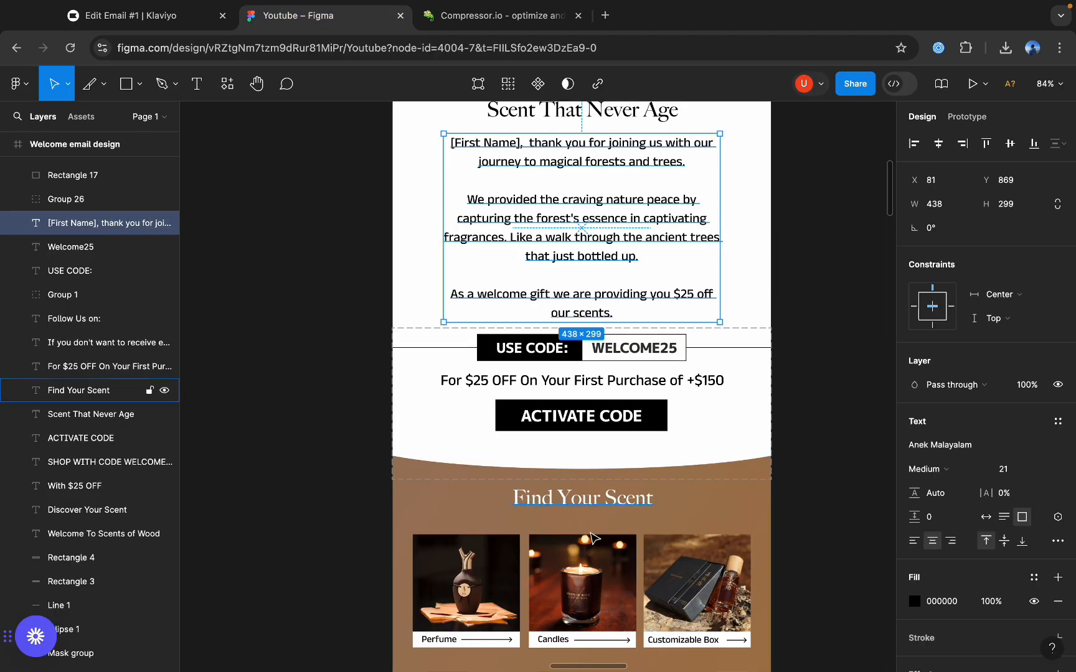
{"action": "scroll", "coordinate": [548, 469], "scroll_direction": "down", "scroll_amount": 4}
{"action": "scroll", "coordinate": [548, 469], "scroll_direction": "down", "scroll_amount": 3}
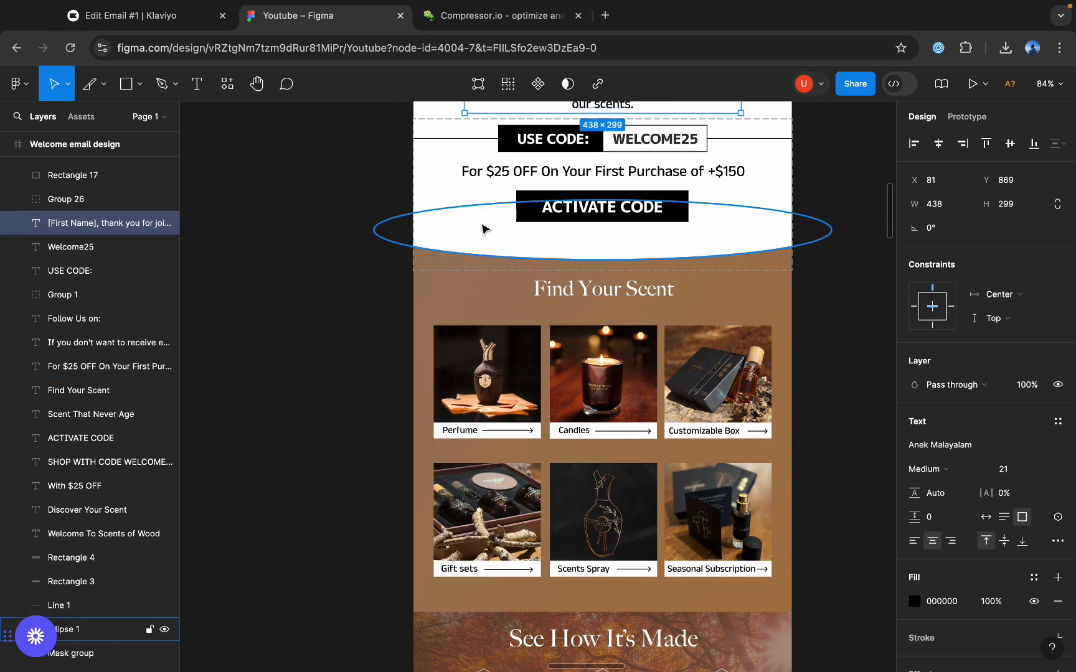
{"action": "left_click", "coordinate": [104, 87]}
{"action": "left_click", "coordinate": [87, 156]}
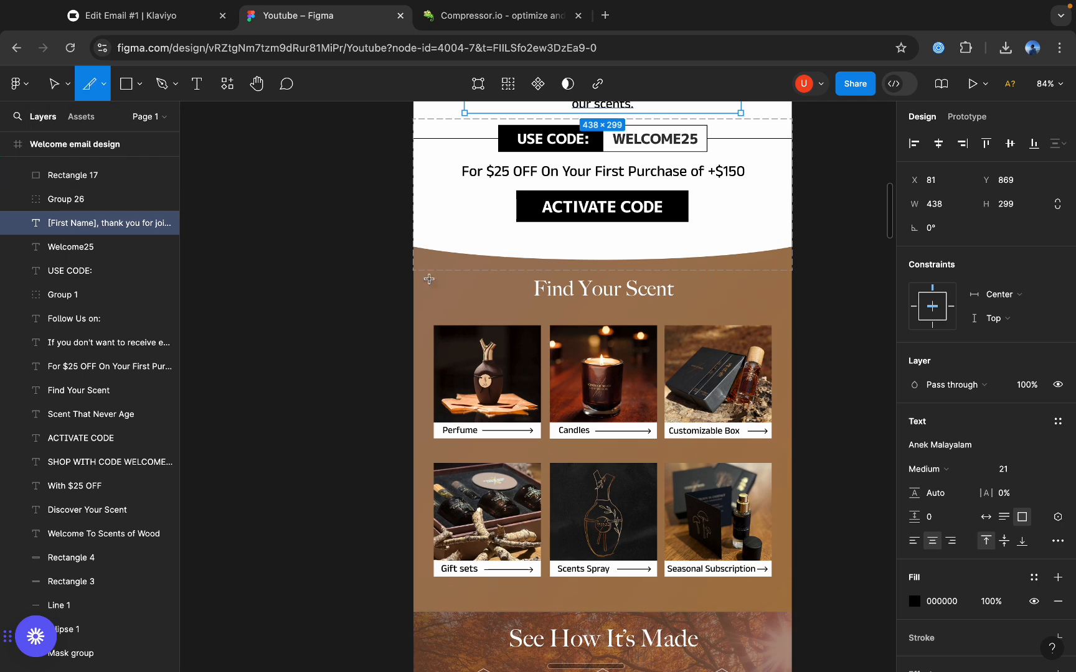
{"action": "left_click_drag", "start_coordinate": [411, 272], "coordinate": [792, 306]}
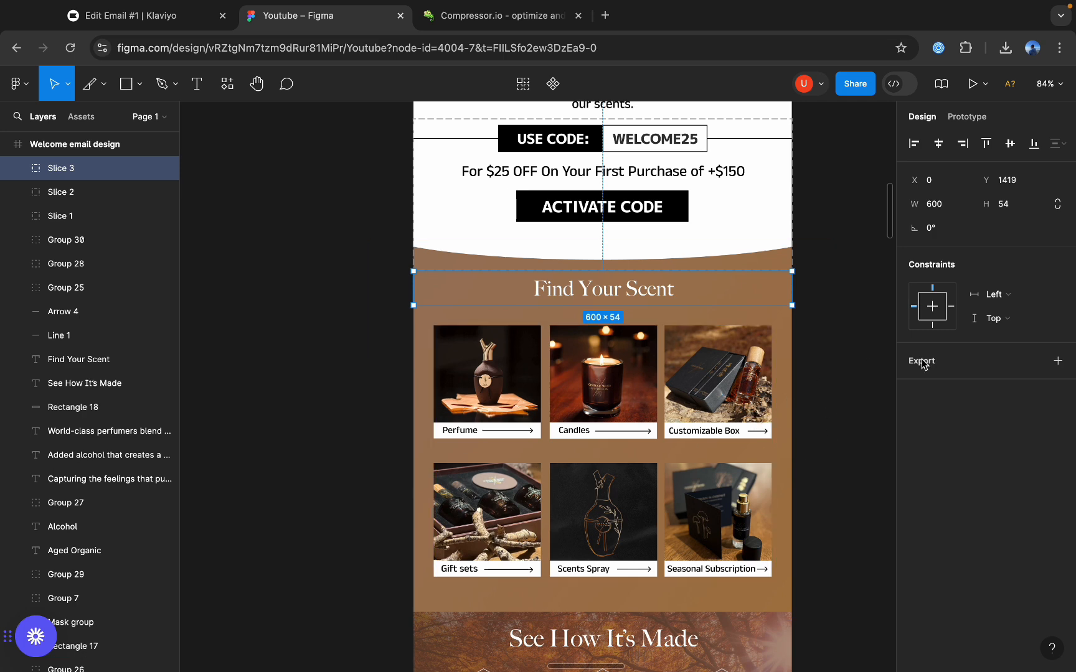
Export the "Find Your Scent" heading slice as a PNG at 2x and deselect it.
{"action": "left_click", "coordinate": [1058, 360]}
{"action": "left_click", "coordinate": [937, 385]}
{"action": "left_click", "coordinate": [948, 423]}
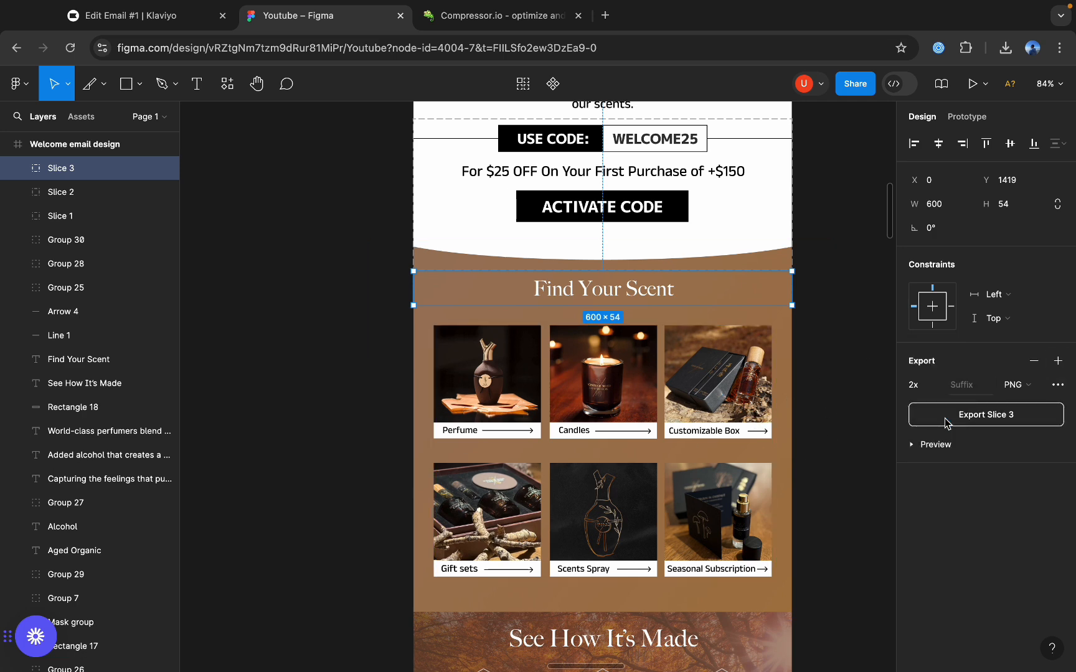
{"action": "left_click", "coordinate": [974, 422]}
{"action": "left_click", "coordinate": [853, 355]}
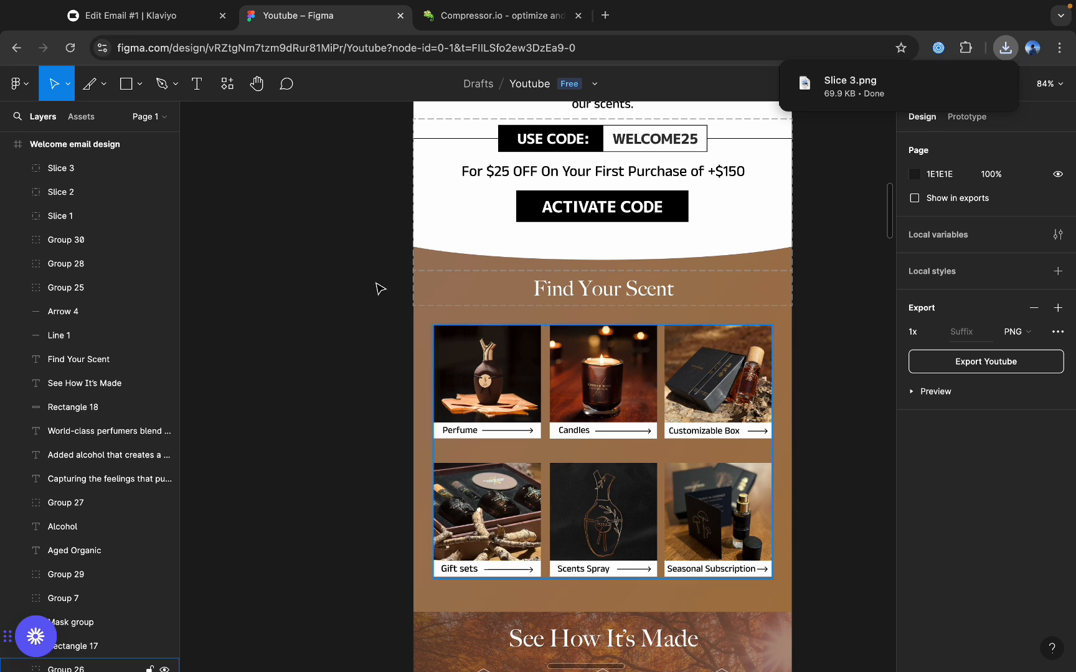
Examine the Welcome email design frame's overall width and the layout of its product grid.
{"action": "left_click", "coordinate": [104, 83]}
{"action": "left_click", "coordinate": [133, 155]}
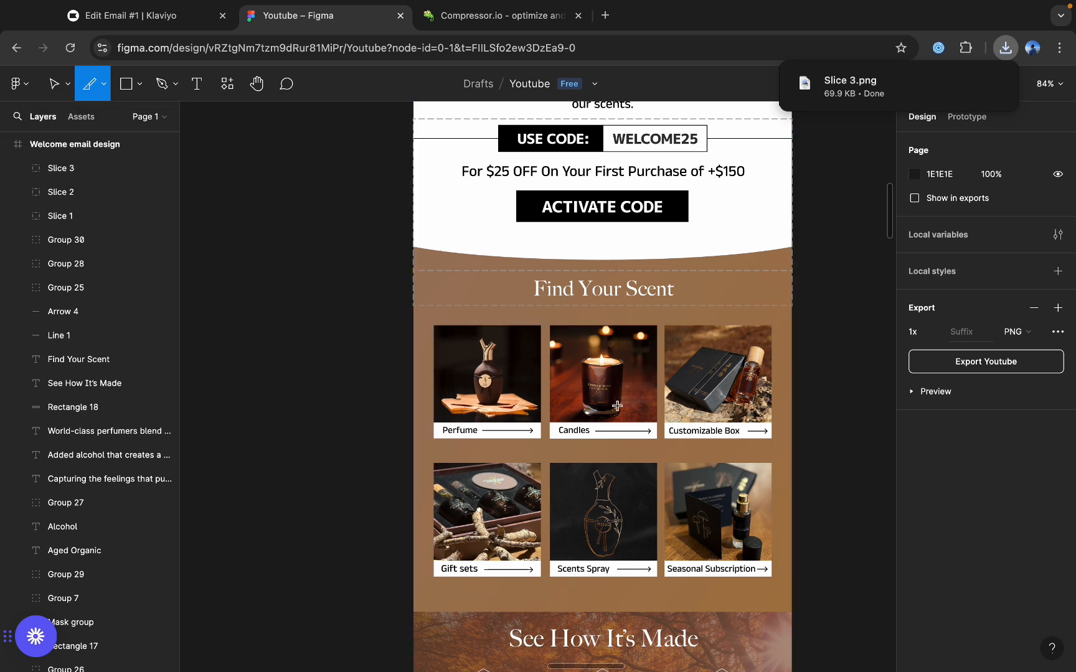
{"action": "scroll", "coordinate": [615, 407], "scroll_direction": "up", "scroll_amount": 2}
{"action": "scroll", "coordinate": [615, 406], "scroll_direction": "up", "scroll_amount": 3}
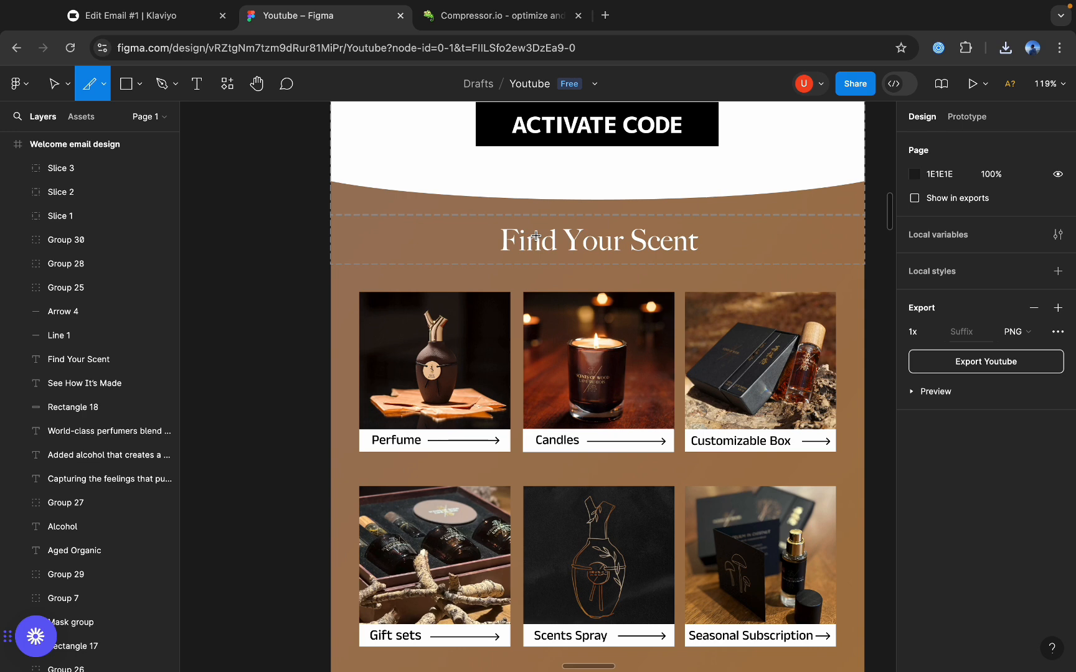
{"action": "scroll", "coordinate": [536, 235], "scroll_direction": "down", "scroll_amount": 5}
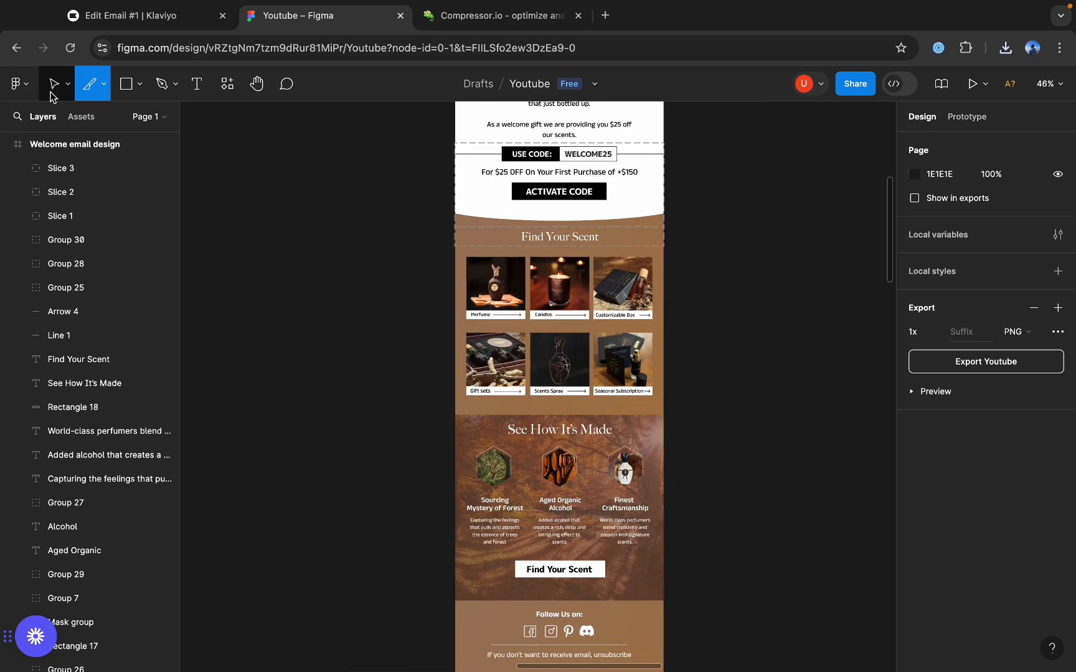
{"action": "left_click", "coordinate": [52, 85]}
{"action": "scroll", "coordinate": [487, 228], "scroll_direction": "down", "scroll_amount": 4}
{"action": "right_click", "coordinate": [485, 215]}
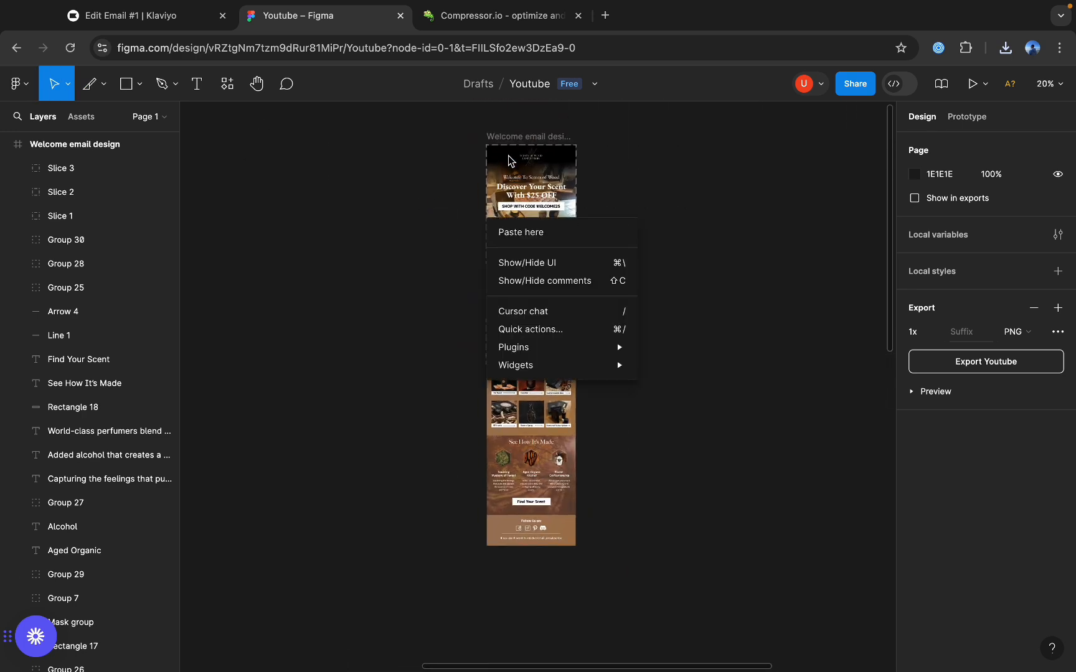
{"action": "left_click", "coordinate": [502, 143]}
{"action": "left_click", "coordinate": [502, 144]}
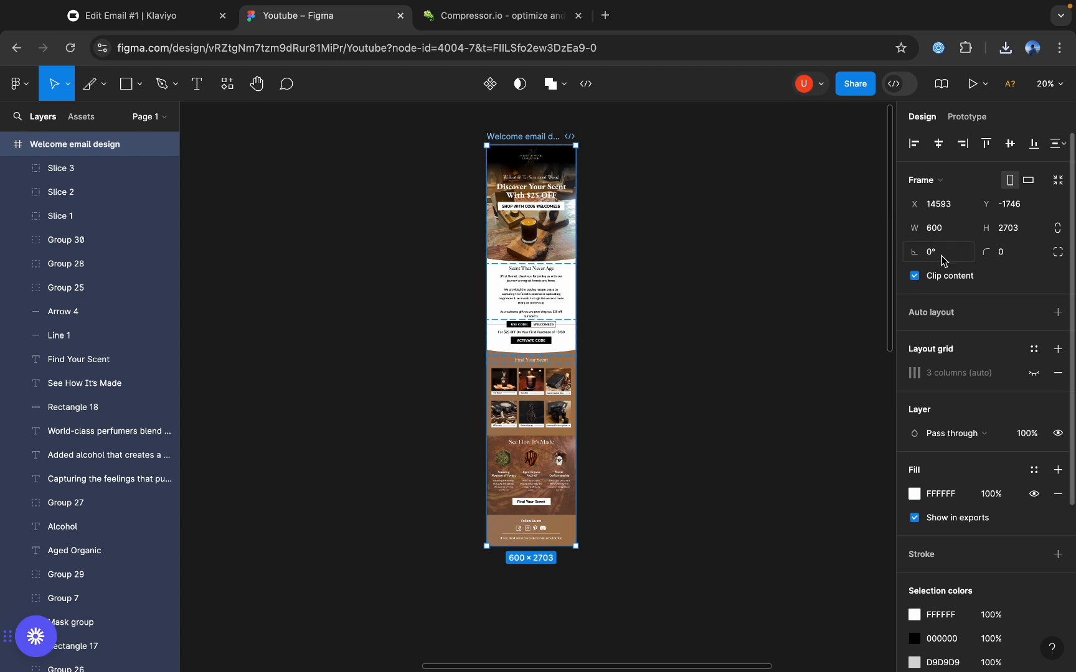
{"action": "scroll", "coordinate": [493, 413], "scroll_direction": "up", "scroll_amount": 5}
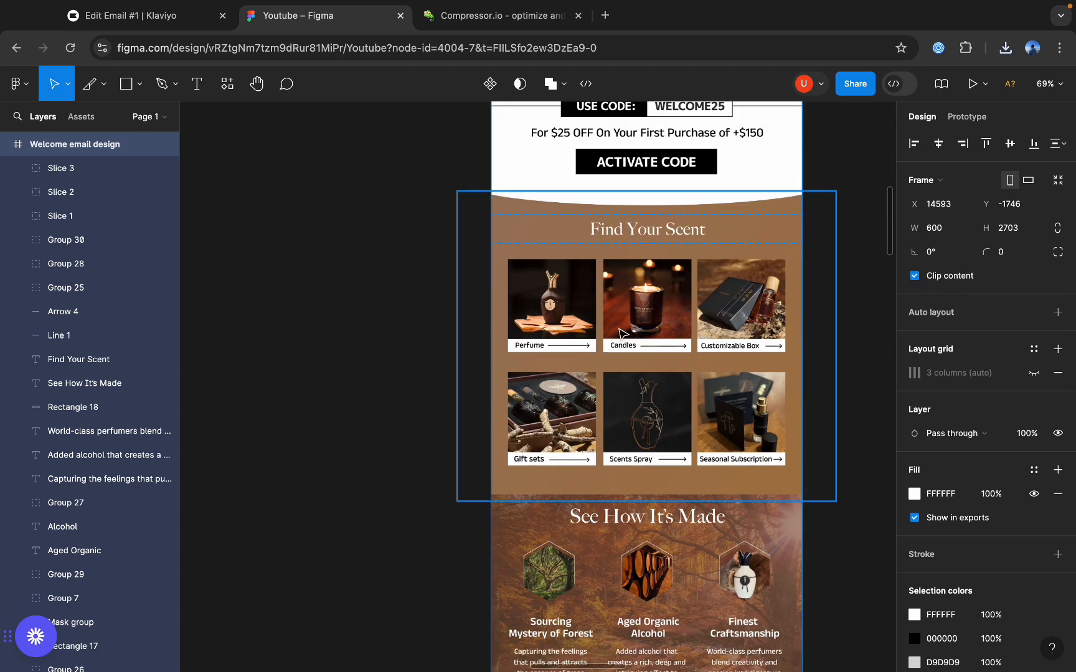
{"action": "left_click", "coordinate": [451, 280]}
{"action": "scroll", "coordinate": [677, 252], "scroll_direction": "up", "scroll_amount": 3}
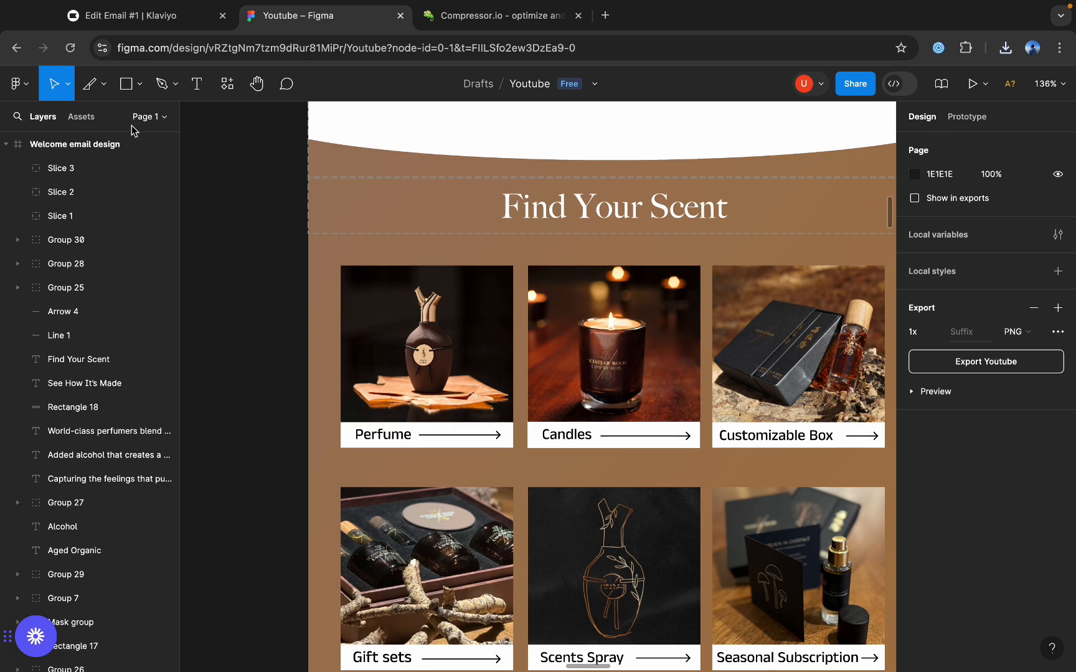
Draw a slice about 127 px wide over the Perfume tile's upper corner, aligning its top edge with the heading slice's bottom at Y 1473.
{"action": "left_click", "coordinate": [107, 91]}
{"action": "left_click", "coordinate": [75, 156]}
{"action": "scroll", "coordinate": [313, 240], "scroll_direction": "up", "scroll_amount": 5}
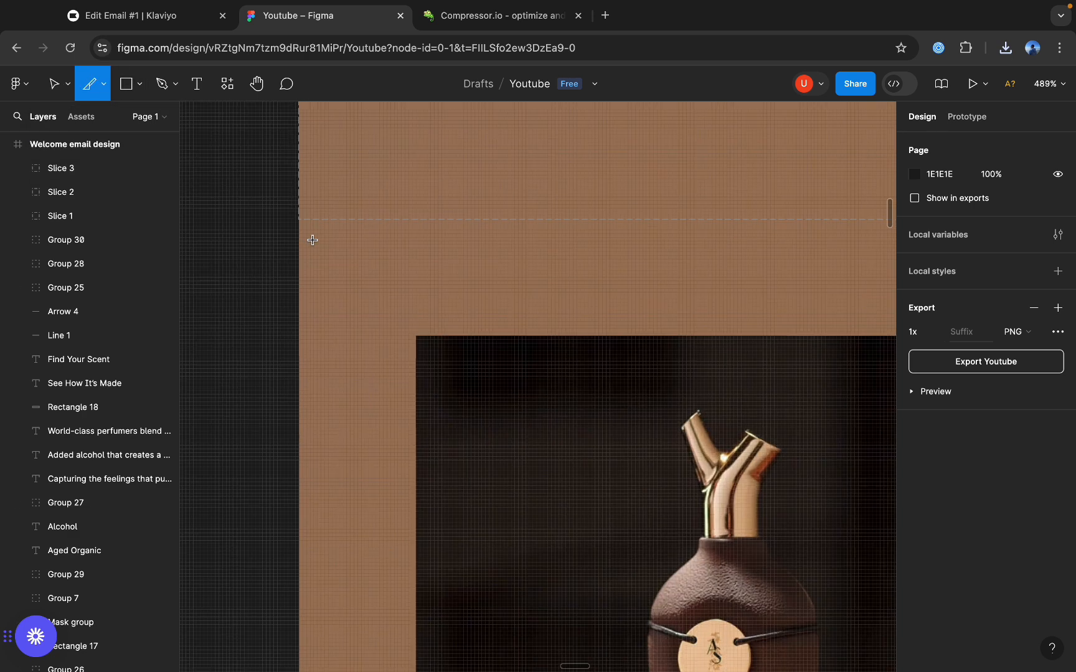
{"action": "left_click_drag", "start_coordinate": [298, 219], "coordinate": [764, 513]}
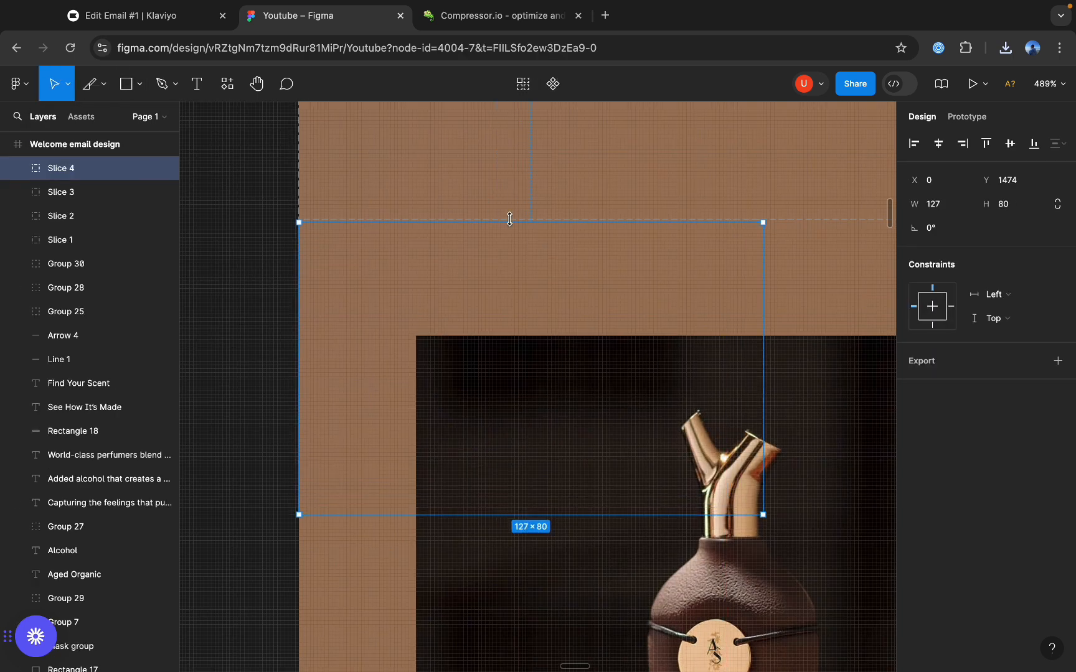
{"action": "scroll", "coordinate": [508, 234], "scroll_direction": "up", "scroll_amount": 5}
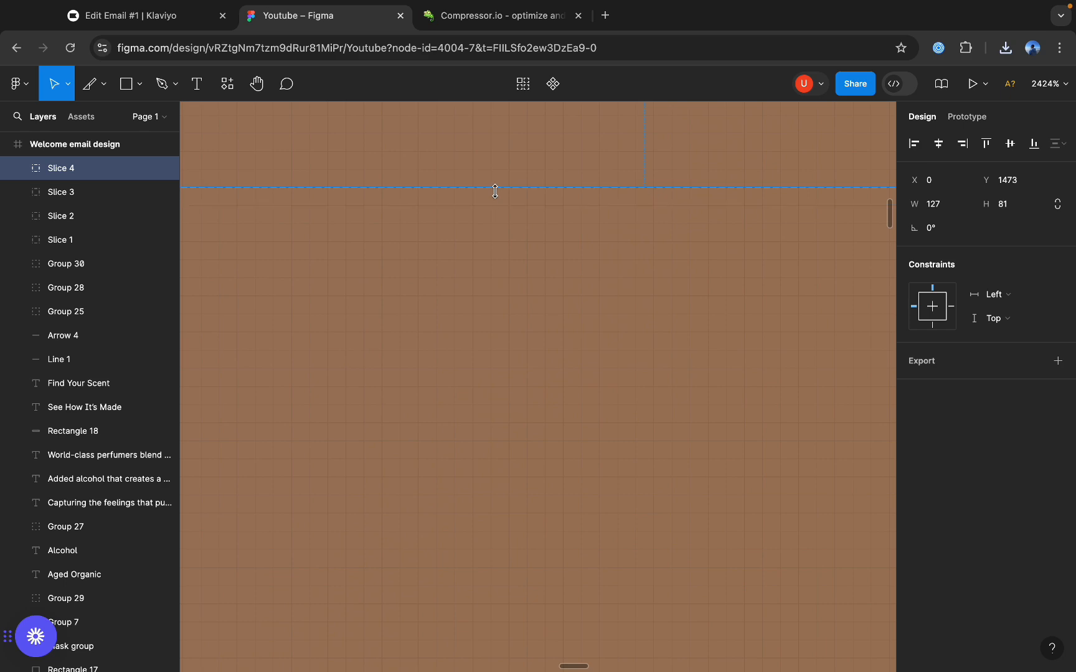
{"action": "scroll", "coordinate": [496, 299], "scroll_direction": "down", "scroll_amount": 10}
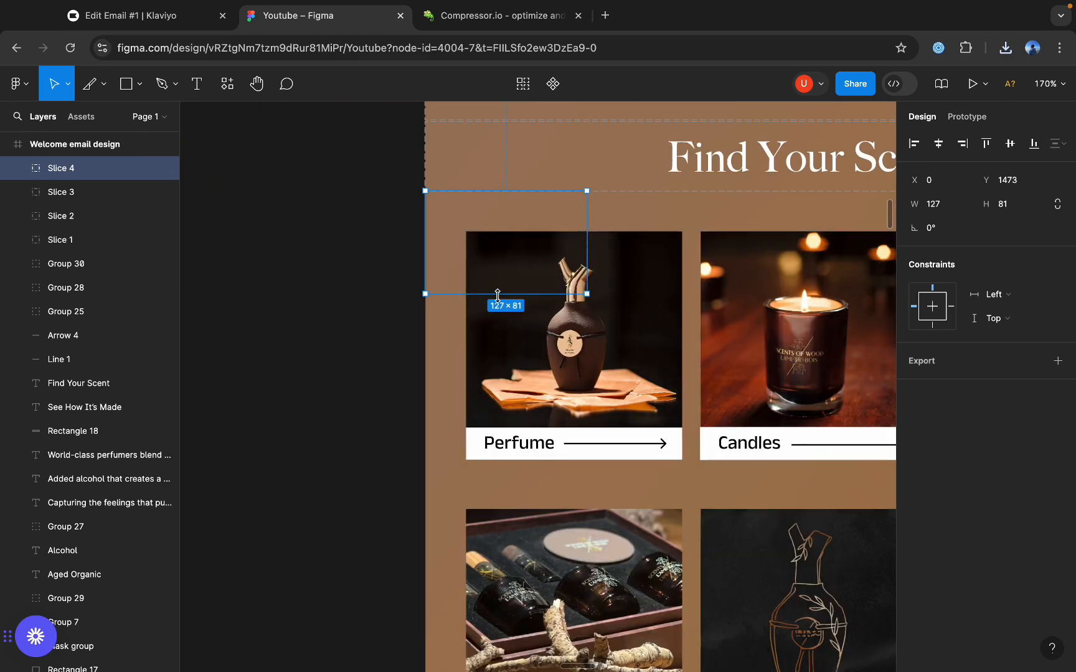
Extend the slice around the Perfume tile to 226 px high and set its width to 200.
{"action": "left_click_drag", "start_coordinate": [497, 294], "coordinate": [499, 479]}
{"action": "left_click_drag", "start_coordinate": [588, 358], "coordinate": [685, 350]}
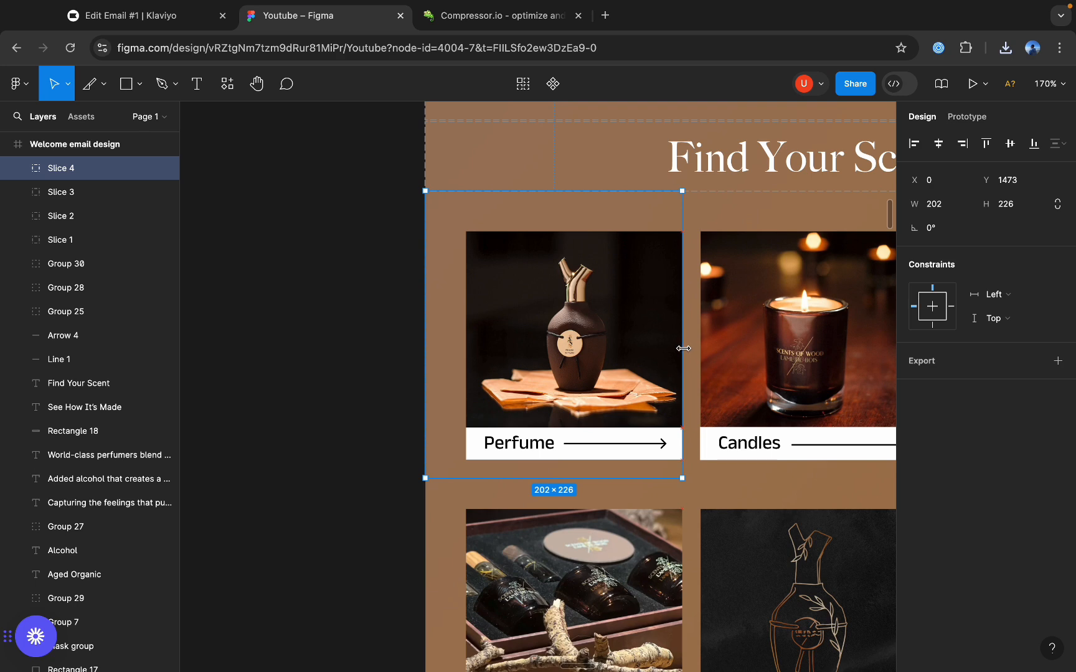
{"action": "left_click_drag", "start_coordinate": [680, 349], "coordinate": [680, 349]}
{"action": "left_click", "coordinate": [935, 204]}
{"action": "type", "text": "200"}
{"action": "key", "text": "Return"}
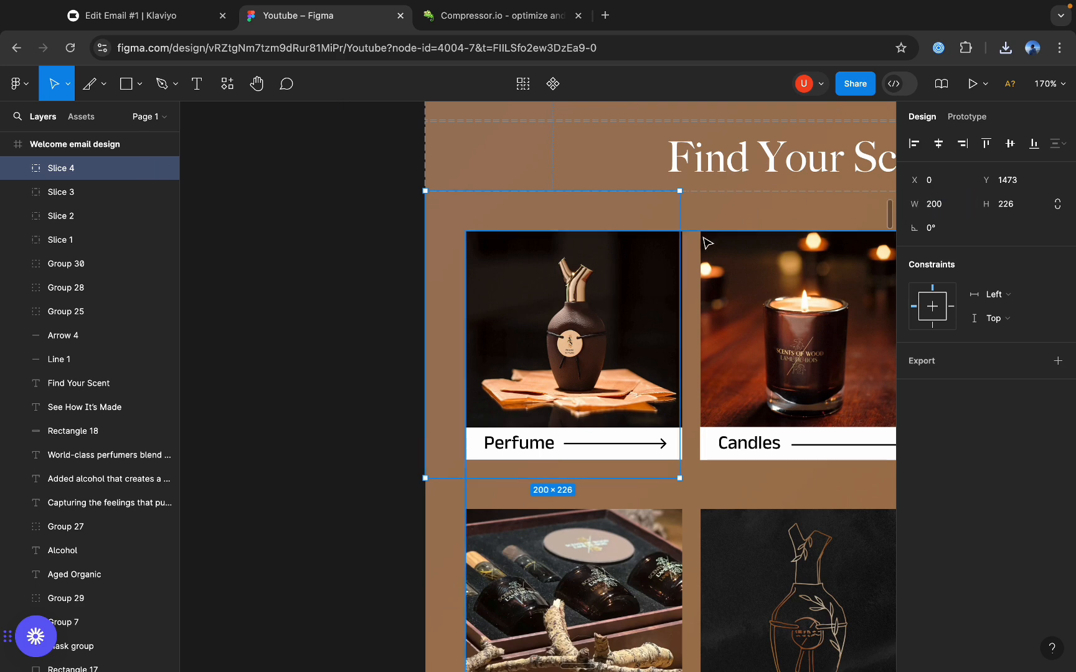
Export the Perfume slice as a PNG at 2x.
{"action": "left_click", "coordinate": [321, 223]}
{"action": "left_click", "coordinate": [447, 241]}
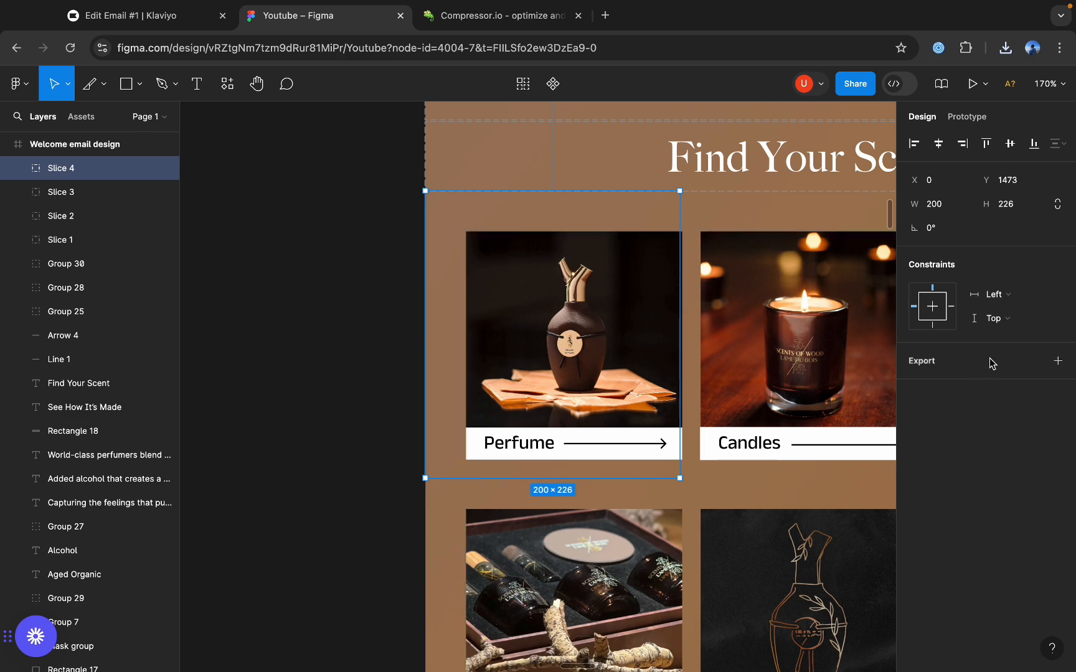
{"action": "left_click", "coordinate": [1058, 360]}
{"action": "left_click", "coordinate": [934, 386]}
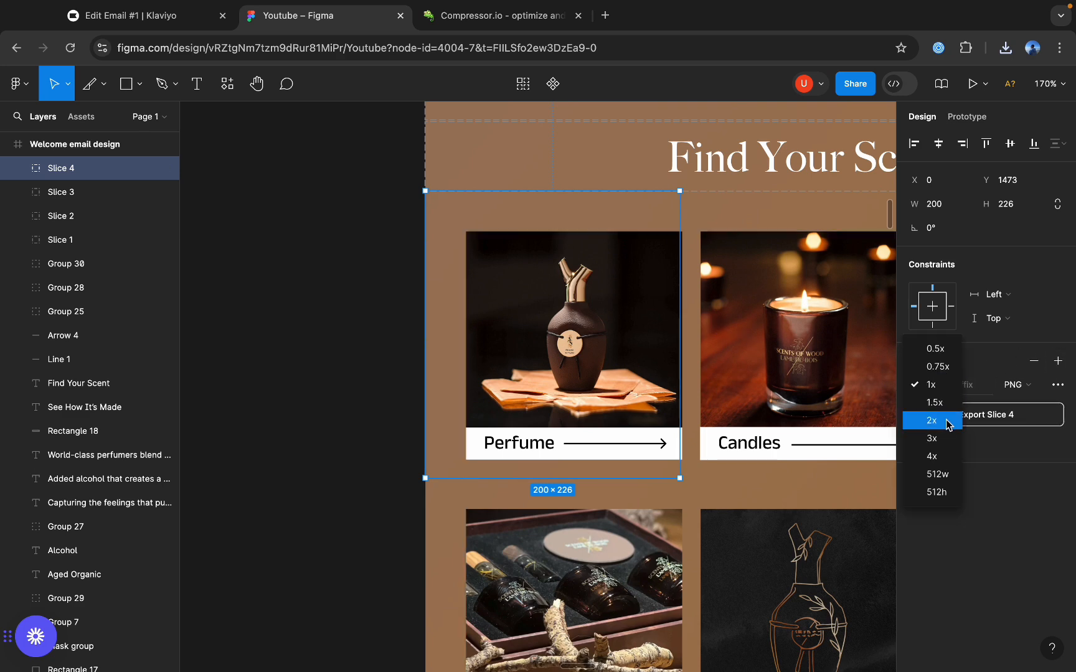
{"action": "left_click", "coordinate": [922, 420]}
{"action": "left_click", "coordinate": [966, 421]}
Draw a 200 × 226 px slice around the Candles tile, starting exactly at the Perfume slice's right edge at X 200.
{"action": "scroll", "coordinate": [561, 312], "scroll_direction": "right", "scroll_amount": 3}
{"action": "left_click", "coordinate": [104, 84]}
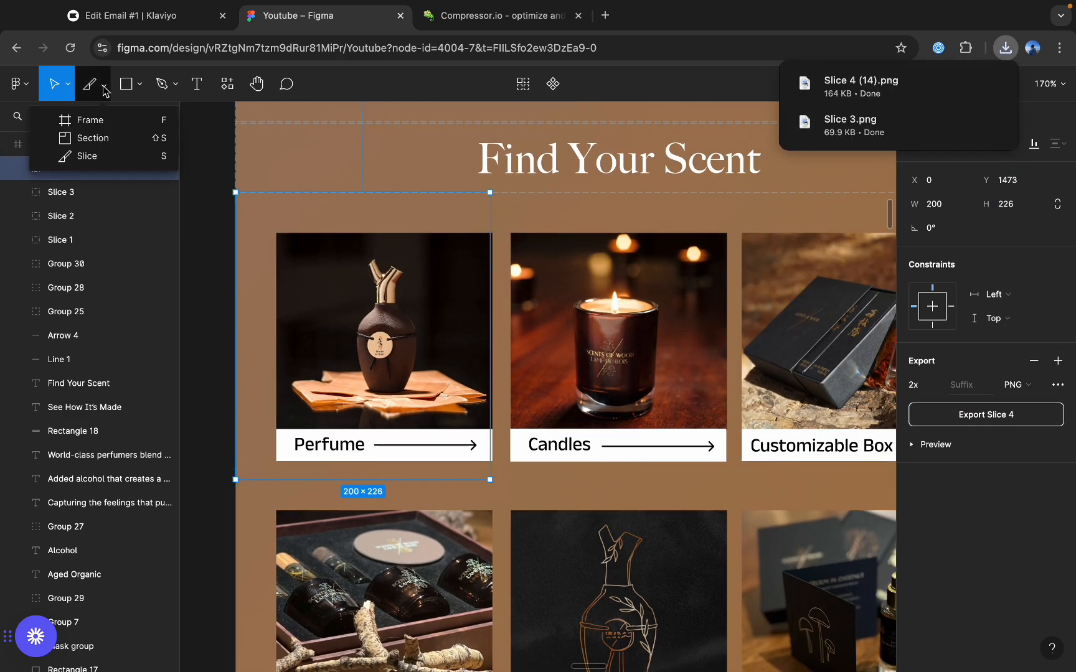
{"action": "left_click", "coordinate": [112, 161]}
{"action": "left_click_drag", "start_coordinate": [490, 192], "coordinate": [751, 480]}
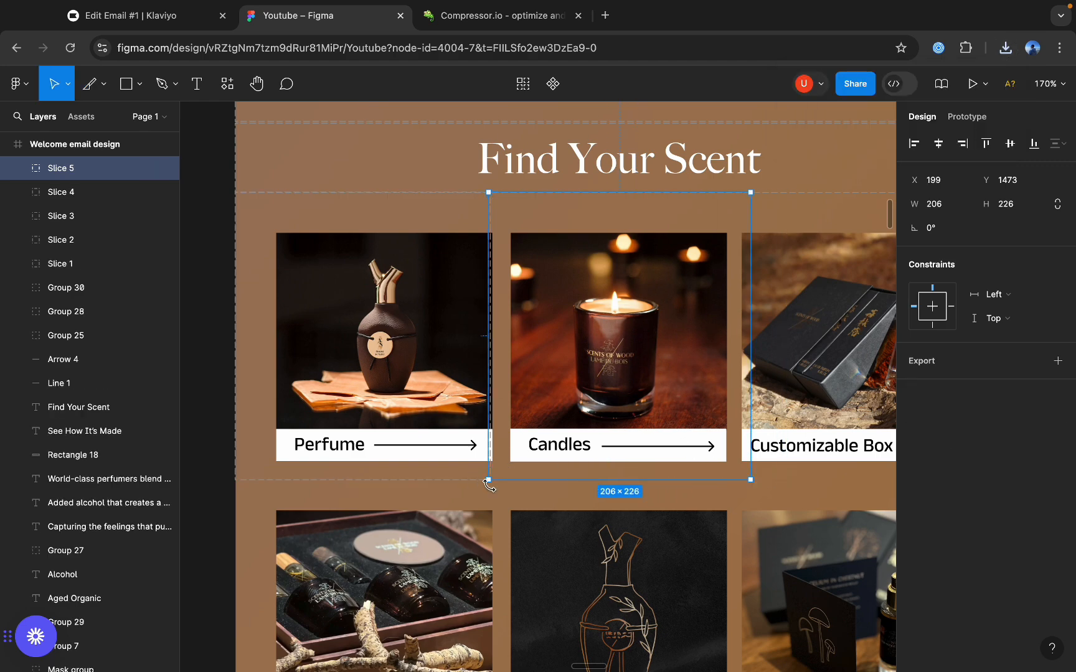
{"action": "scroll", "coordinate": [515, 472], "scroll_direction": "up", "scroll_amount": 10}
{"action": "left_click_drag", "start_coordinate": [531, 419], "coordinate": [526, 417]}
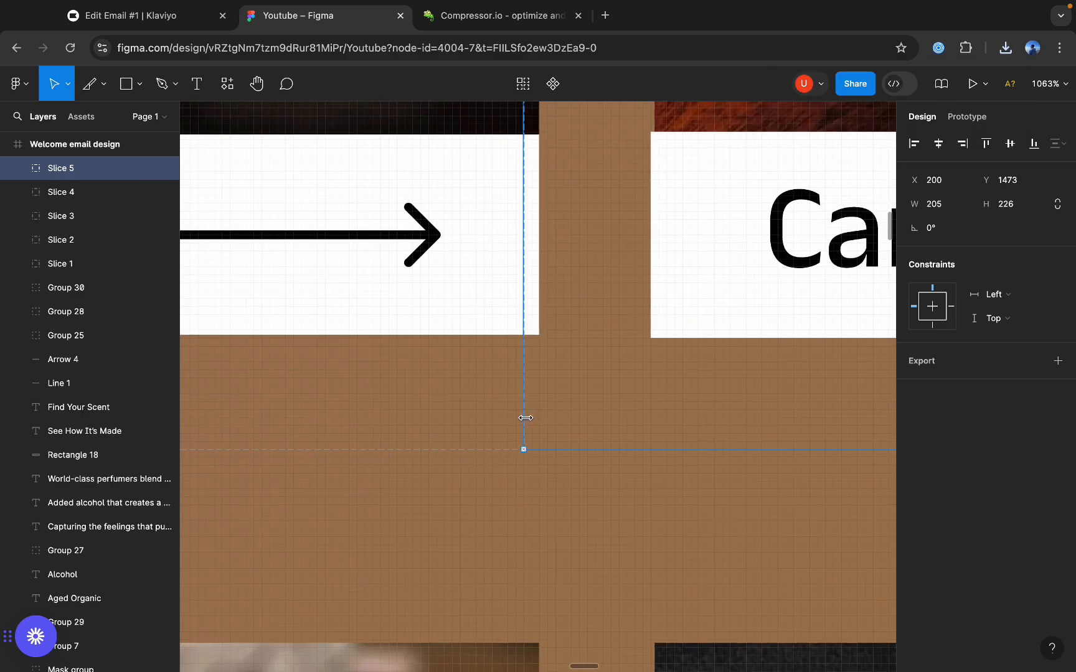
{"action": "scroll", "coordinate": [381, 462], "scroll_direction": "down", "scroll_amount": 10}
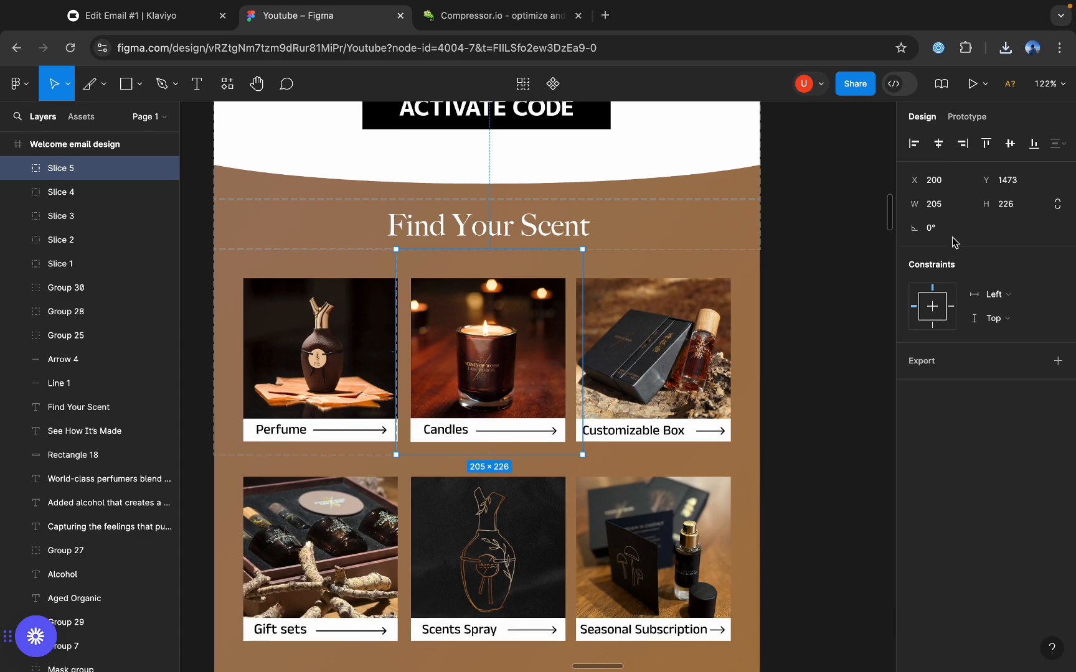
{"action": "key", "text": "Return"}
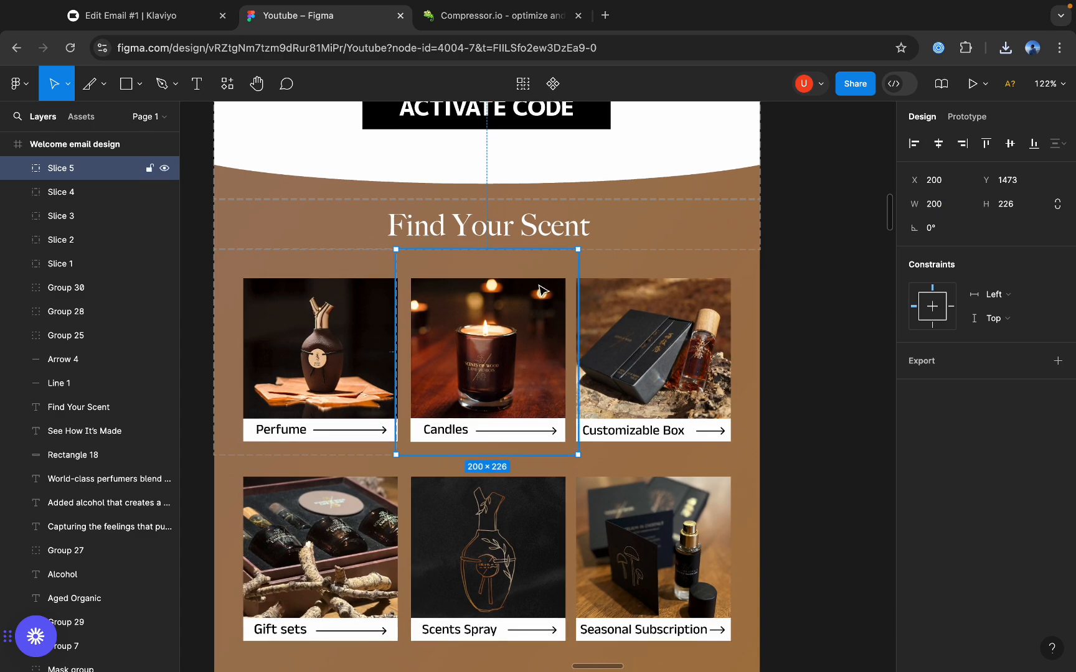
Check the Candles slice's edges and export it as a PNG at 2x.
{"action": "scroll", "coordinate": [551, 257], "scroll_direction": "up", "scroll_amount": 10}
{"action": "scroll", "coordinate": [580, 247], "scroll_direction": "down", "scroll_amount": 7}
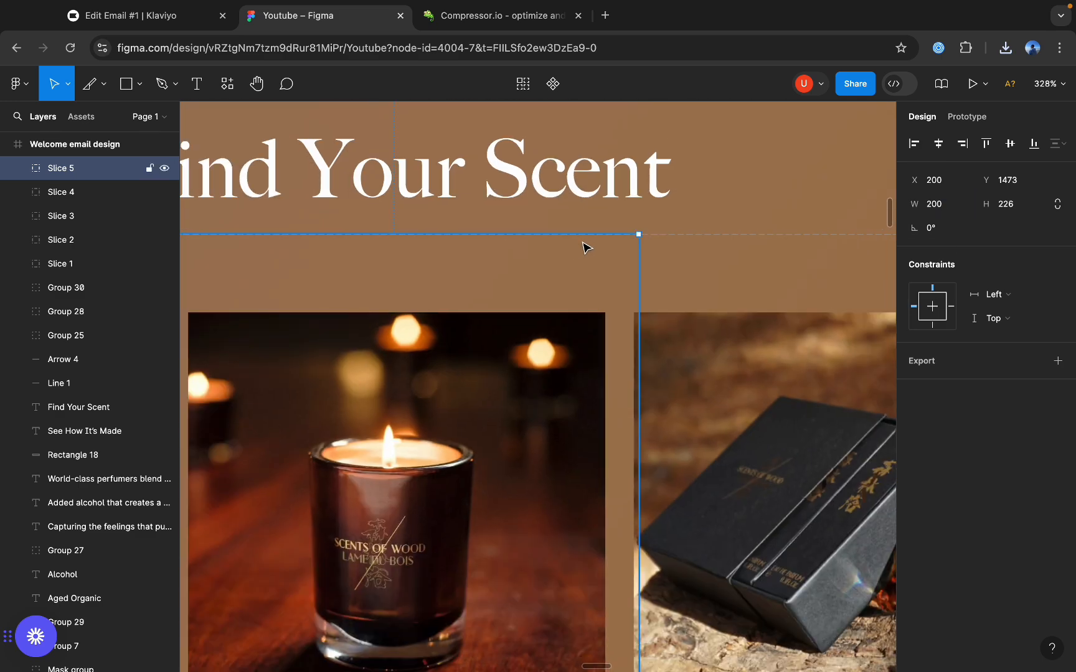
{"action": "scroll", "coordinate": [581, 243], "scroll_direction": "down", "scroll_amount": 5}
{"action": "left_click", "coordinate": [1057, 363]}
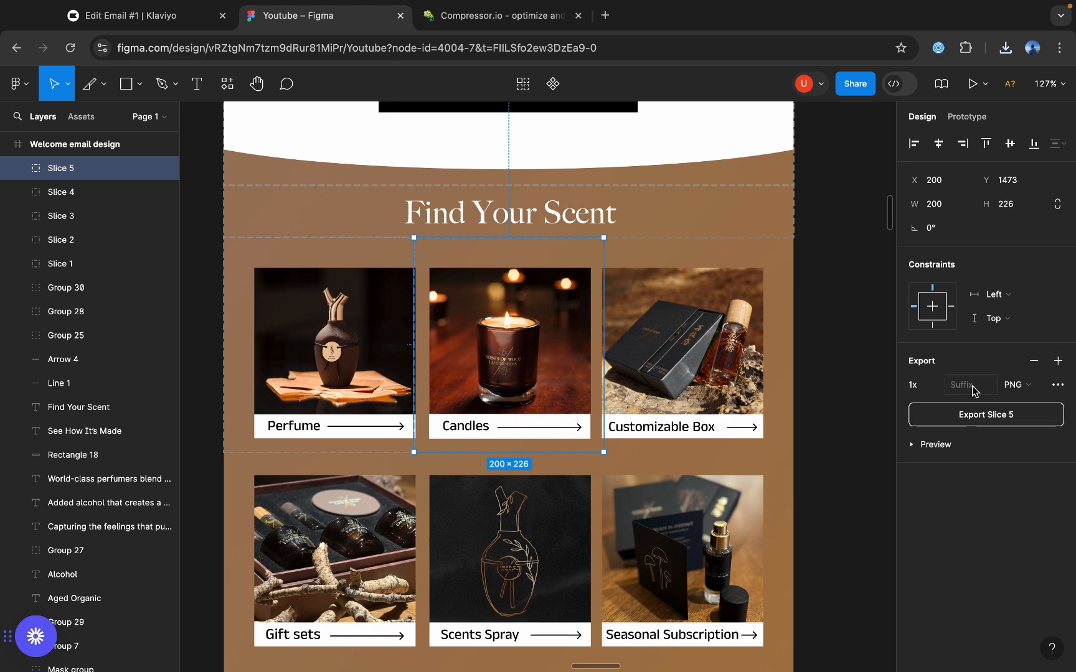
{"action": "left_click", "coordinate": [918, 385]}
{"action": "left_click", "coordinate": [934, 418]}
{"action": "left_click", "coordinate": [912, 413]}
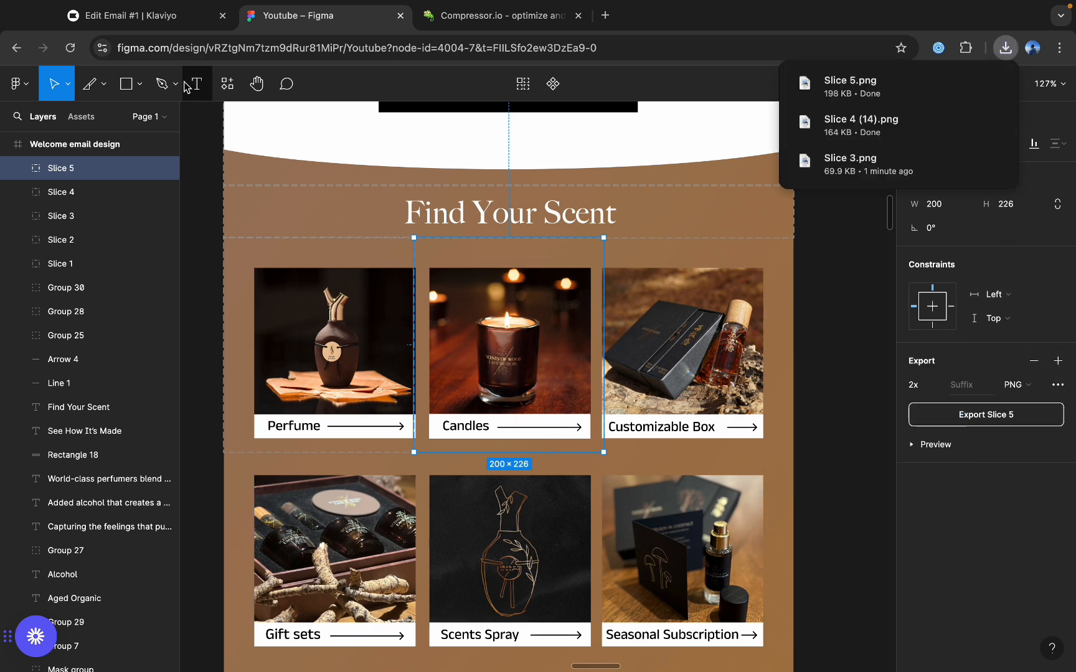
Draw a 200 × 226 px slice around the Customizable Box tile, starting at X 400 and Y 1473.
{"action": "left_click", "coordinate": [104, 84]}
{"action": "left_click", "coordinate": [75, 159]}
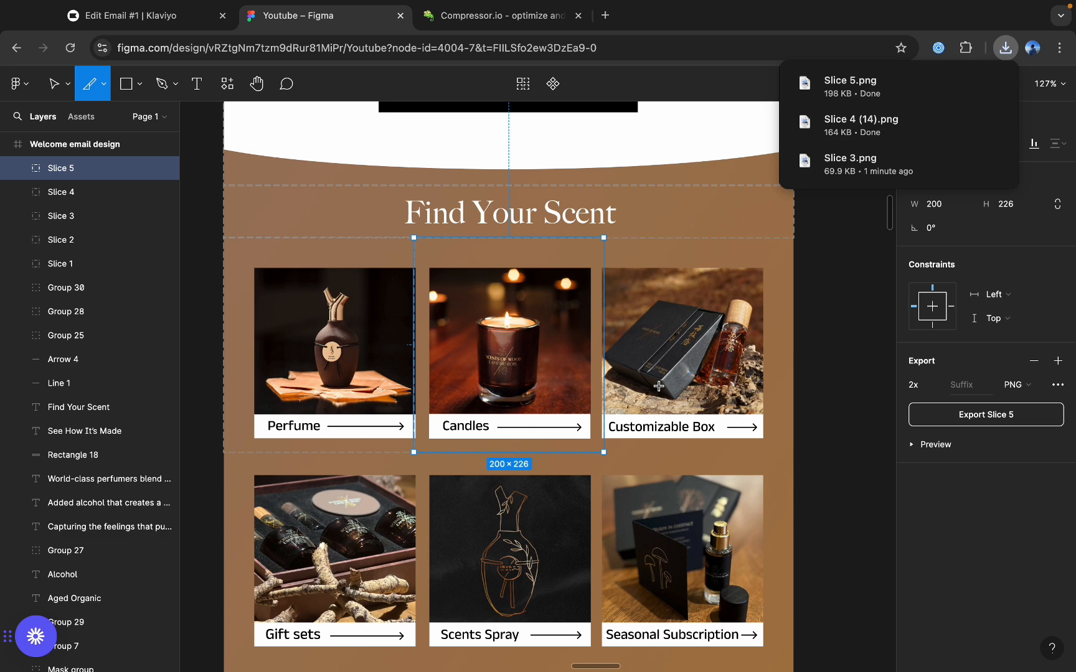
{"action": "left_click", "coordinate": [623, 455]}
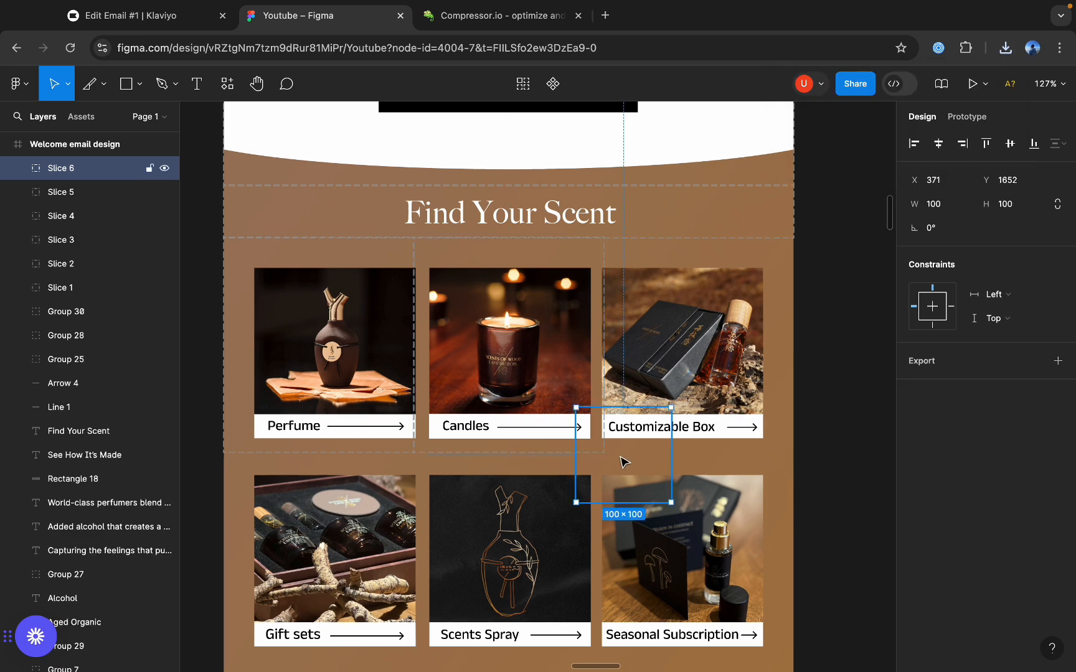
{"action": "scroll", "coordinate": [623, 460], "scroll_direction": "up", "scroll_amount": 5}
{"action": "left_click_drag", "start_coordinate": [680, 413], "coordinate": [768, 196]}
{"action": "scroll", "coordinate": [679, 295], "scroll_direction": "down", "scroll_amount": 7}
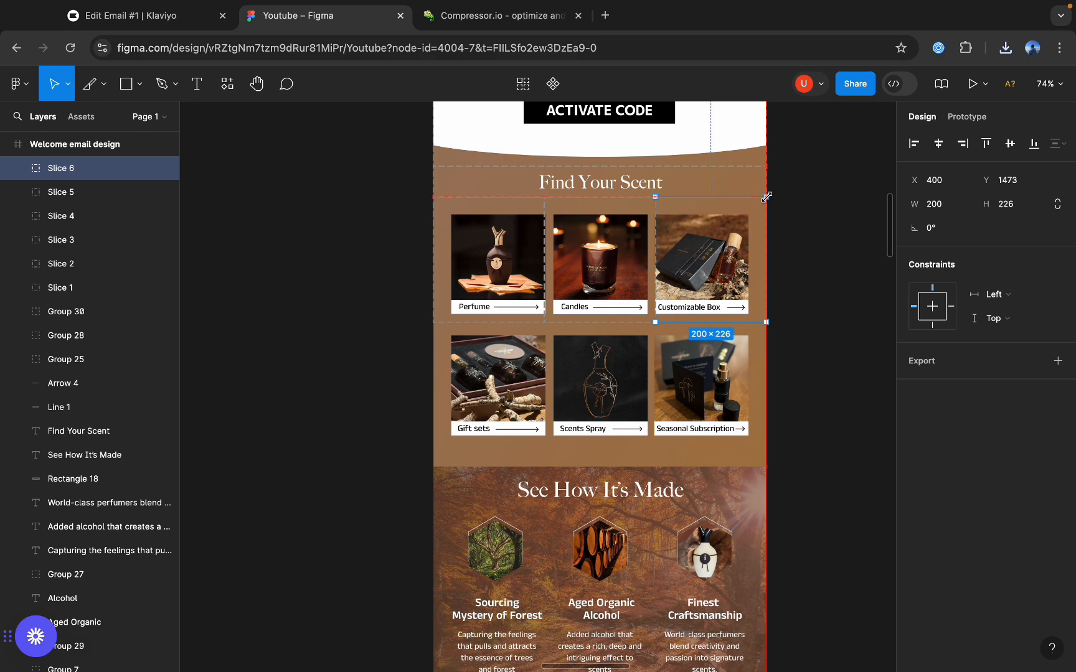
Check the Customizable Box slice's edges and export it as a PNG at 2x.
{"action": "scroll", "coordinate": [667, 195], "scroll_direction": "up", "scroll_amount": 10}
{"action": "scroll", "coordinate": [598, 183], "scroll_direction": "down", "scroll_amount": 10}
{"action": "scroll", "coordinate": [598, 183], "scroll_direction": "down", "scroll_amount": 2}
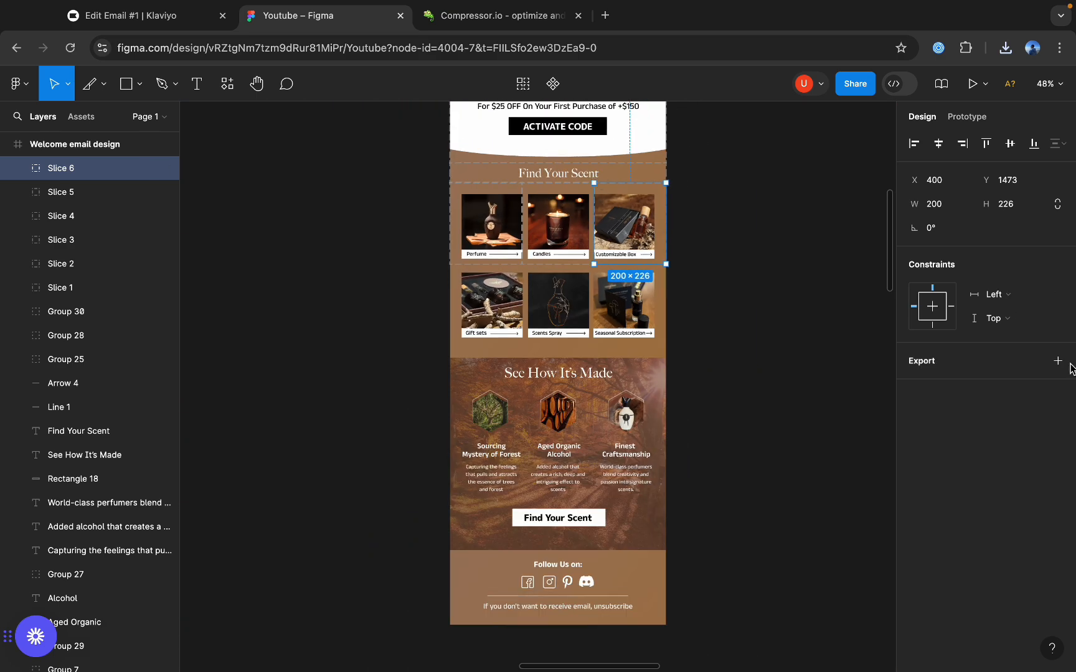
{"action": "left_click", "coordinate": [1058, 361]}
{"action": "left_click", "coordinate": [969, 415]}
{"action": "left_click", "coordinate": [103, 84]}
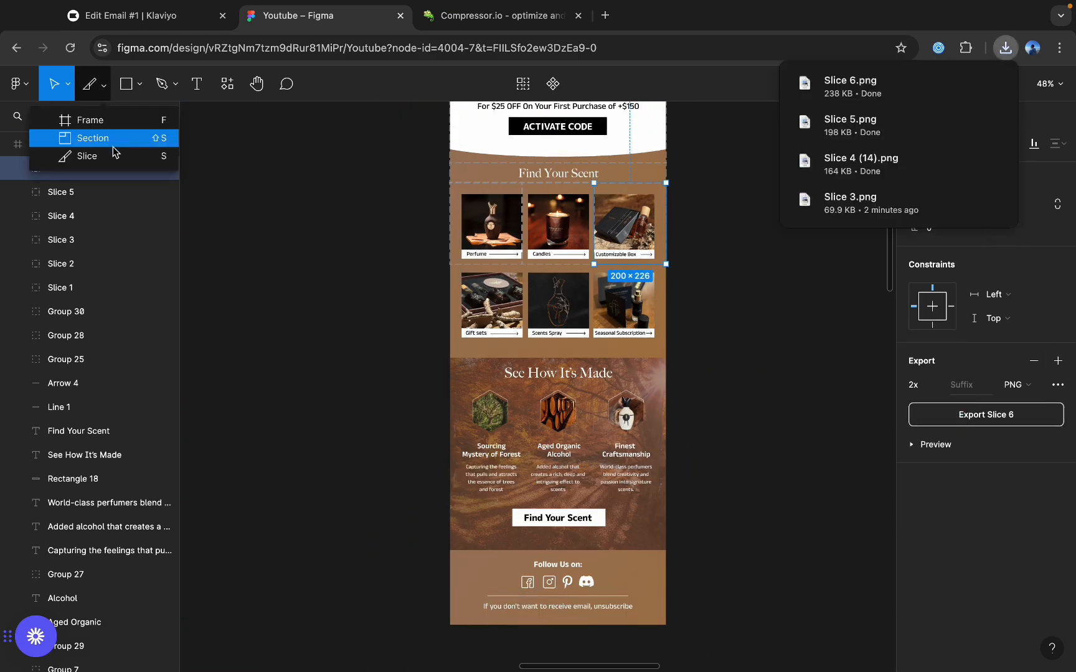
{"action": "left_click", "coordinate": [113, 153]}
{"action": "scroll", "coordinate": [539, 277], "scroll_direction": "up", "scroll_amount": 10}
{"action": "mouse_move", "coordinate": [519, 255]}
{"action": "left_mouse_down"}
{"action": "mouse_move", "coordinate": [785, 598]}
{"action": "mouse_move", "coordinate": [830, 560]}
{"action": "left_mouse_up"}
{"action": "scroll", "coordinate": [610, 478], "scroll_direction": "right", "scroll_amount": 2}
{"action": "key", "text": "super+z"}
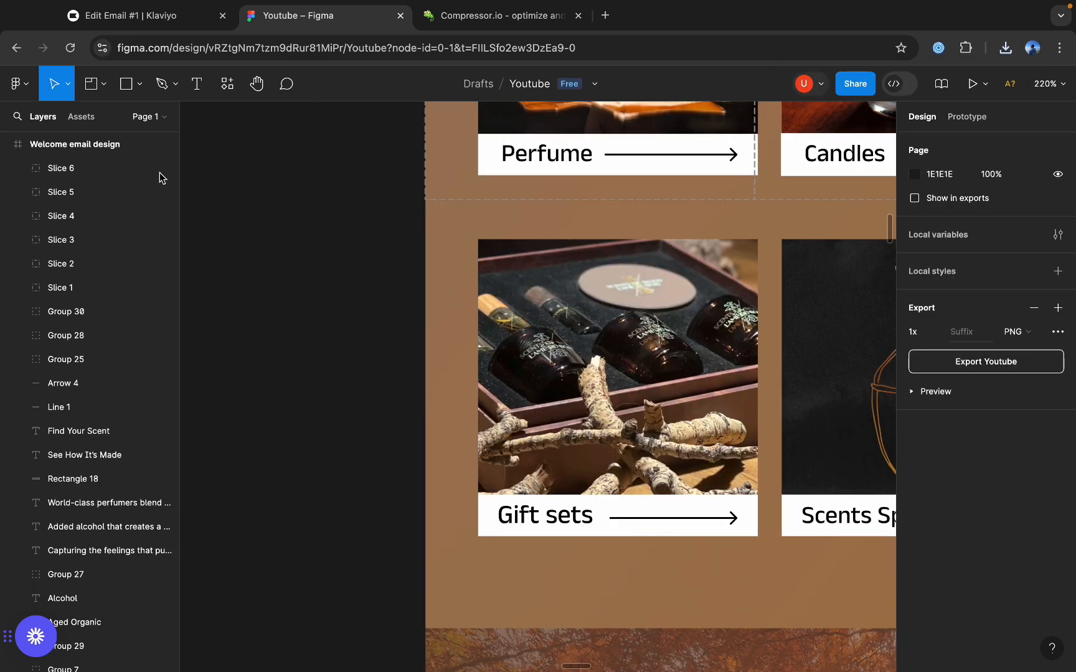
Draw a 200 × 213 px slice around the Gift sets tile at X 0 and Y 1700, just below the Perfume slice.
{"action": "left_click", "coordinate": [103, 83]}
{"action": "left_click", "coordinate": [106, 154]}
{"action": "mouse_move", "coordinate": [427, 201]}
{"action": "left_mouse_down"}
{"action": "mouse_move", "coordinate": [851, 543]}
{"action": "mouse_move", "coordinate": [752, 570]}
{"action": "mouse_move", "coordinate": [751, 552]}
{"action": "left_mouse_up"}
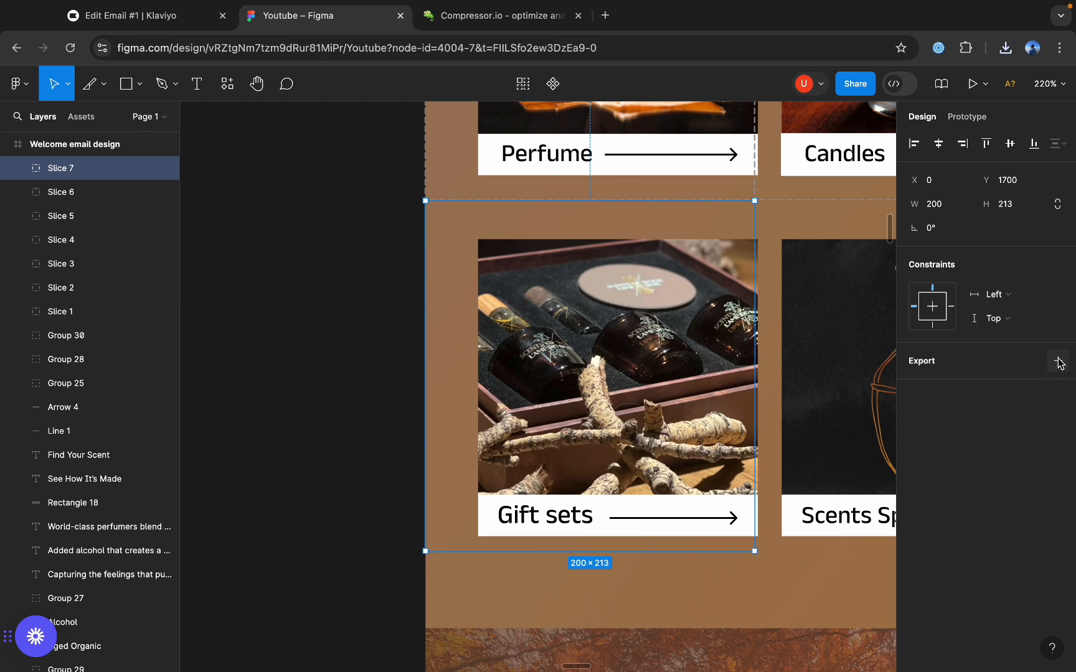
Export the Gift sets slice as a PNG at 2x and deselect it.
{"action": "left_click", "coordinate": [1058, 360]}
{"action": "left_click", "coordinate": [934, 384]}
{"action": "left_click", "coordinate": [932, 422]}
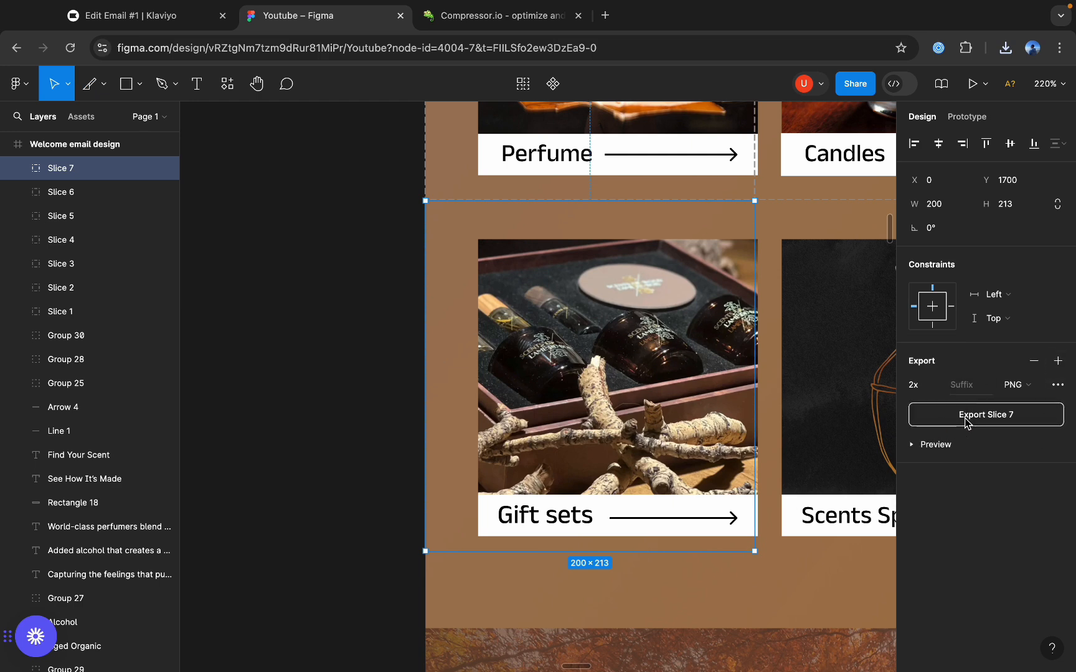
{"action": "left_click", "coordinate": [965, 421]}
{"action": "left_click", "coordinate": [308, 423]}
Draw a 214 px high slice around the Scents Spray tile from X 200 and Y 1699, and set its width to 200.
{"action": "left_click", "coordinate": [104, 84]}
{"action": "left_click", "coordinate": [87, 155]}
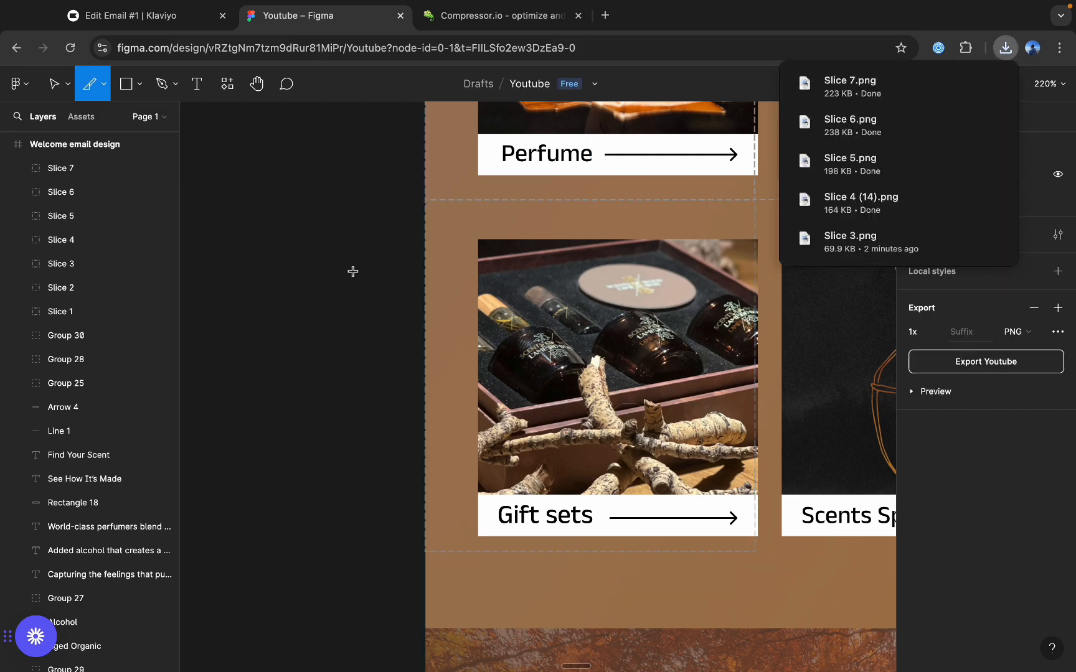
{"action": "scroll", "coordinate": [460, 195], "scroll_direction": "right", "scroll_amount": 5}
{"action": "left_click_drag", "start_coordinate": [422, 198], "coordinate": [602, 548]}
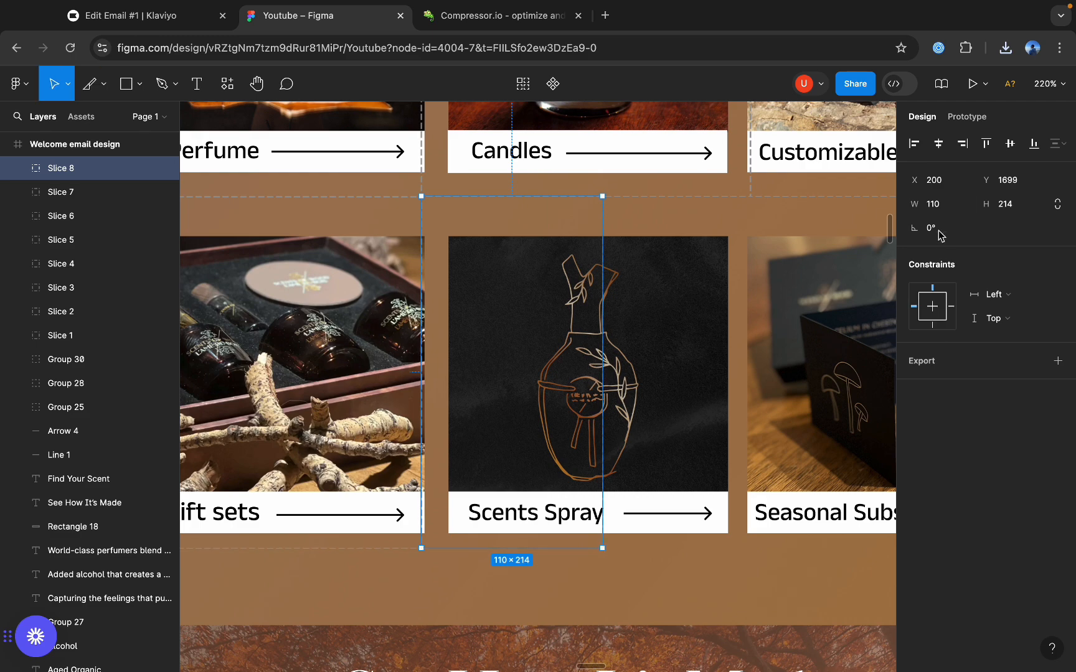
{"action": "key", "text": "Return"}
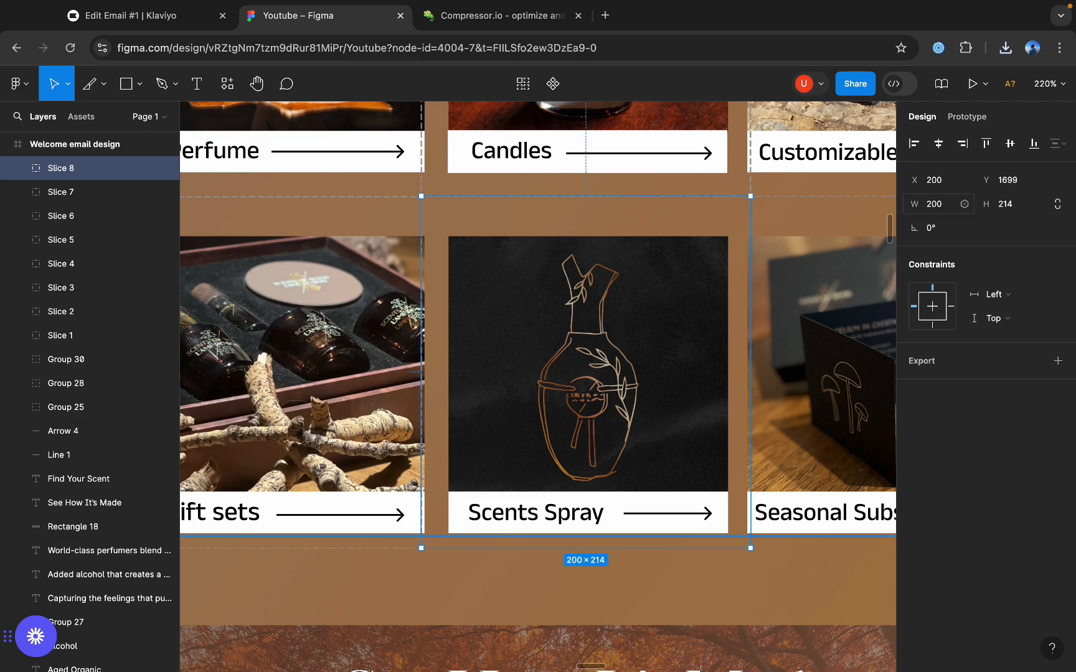
Export the Scents Spray slice as a PNG at 2x.
{"action": "left_click", "coordinate": [1057, 361]}
{"action": "left_click", "coordinate": [914, 385]}
{"action": "left_click", "coordinate": [932, 418]}
{"action": "left_click", "coordinate": [986, 415]}
Draw a 200 × 213 px slice around the Seasonal Subscription tile at X 400 and Y 1700, ending at the email's edge.
{"action": "left_click", "coordinate": [103, 84]}
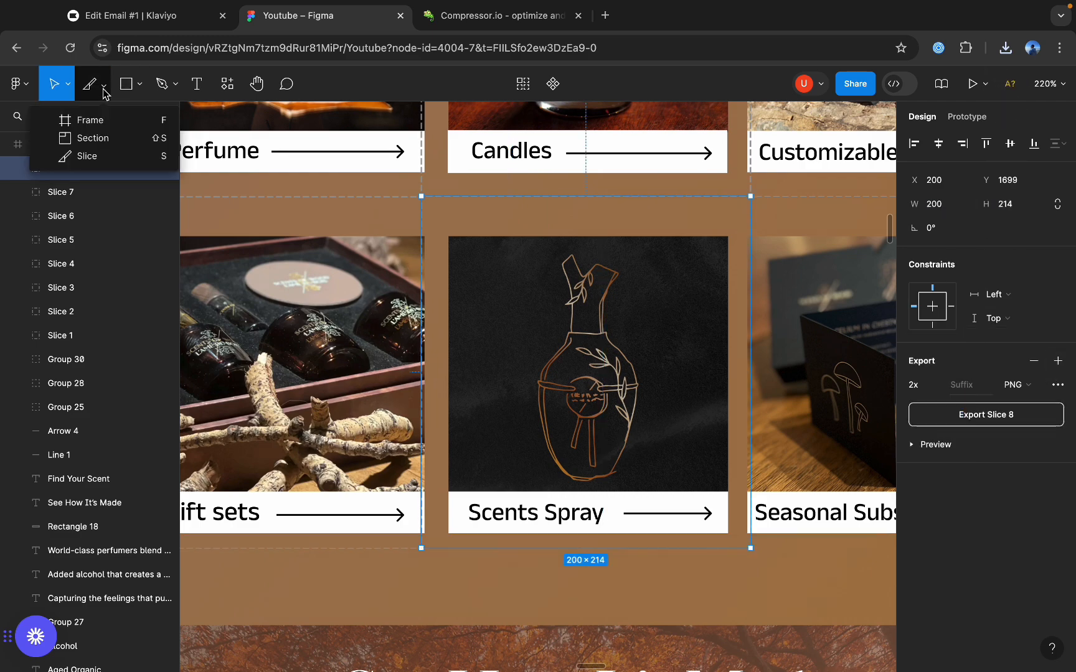
{"action": "left_click", "coordinate": [87, 155]}
{"action": "scroll", "coordinate": [595, 205], "scroll_direction": "right", "scroll_amount": 3}
{"action": "left_click_drag", "start_coordinate": [591, 207], "coordinate": [737, 557]}
{"action": "scroll", "coordinate": [738, 410], "scroll_direction": "right", "scroll_amount": 3}
{"action": "mouse_move", "coordinate": [738, 410]}
{"action": "left_mouse_down"}
{"action": "mouse_move", "coordinate": [726, 399]}
{"action": "mouse_move", "coordinate": [741, 394]}
{"action": "left_mouse_up"}
Export the Seasonal Subscription slice as a PNG at 2x and deselect it.
{"action": "left_click", "coordinate": [1059, 364]}
{"action": "left_click", "coordinate": [938, 385]}
{"action": "left_click", "coordinate": [939, 421]}
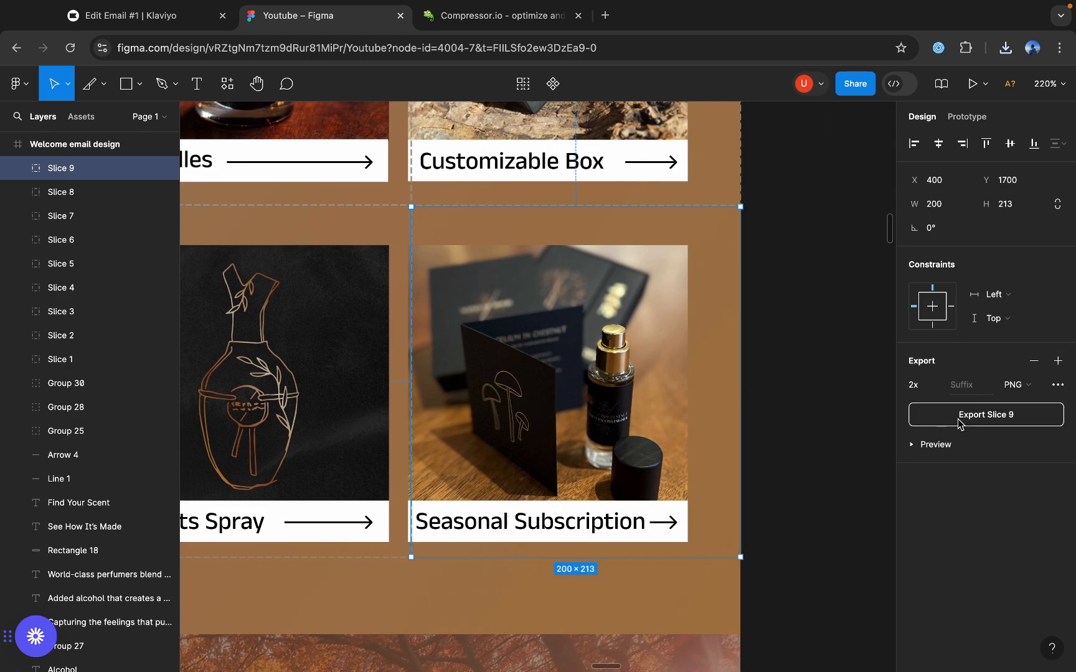
{"action": "left_click", "coordinate": [961, 426]}
{"action": "left_click", "coordinate": [811, 403]}
{"action": "scroll", "coordinate": [736, 395], "scroll_direction": "down", "scroll_amount": 2}
{"action": "scroll", "coordinate": [739, 396], "scroll_direction": "down", "scroll_amount": 5}
{"action": "scroll", "coordinate": [752, 396], "scroll_direction": "up", "scroll_amount": 4}
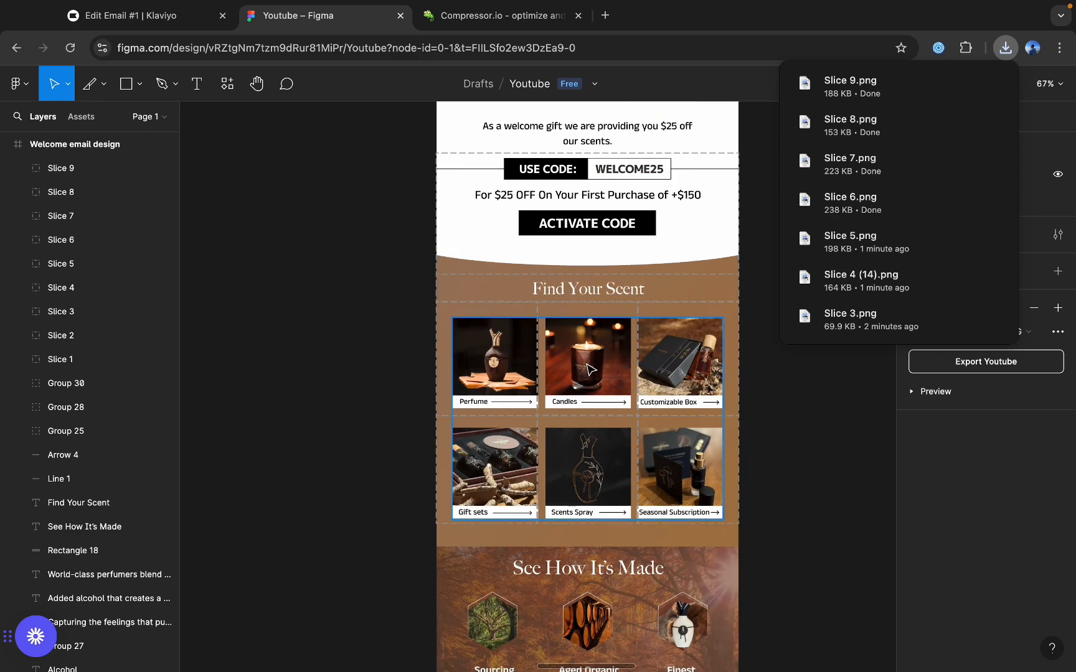
{"action": "scroll", "coordinate": [582, 365], "scroll_direction": "up", "scroll_amount": 3}
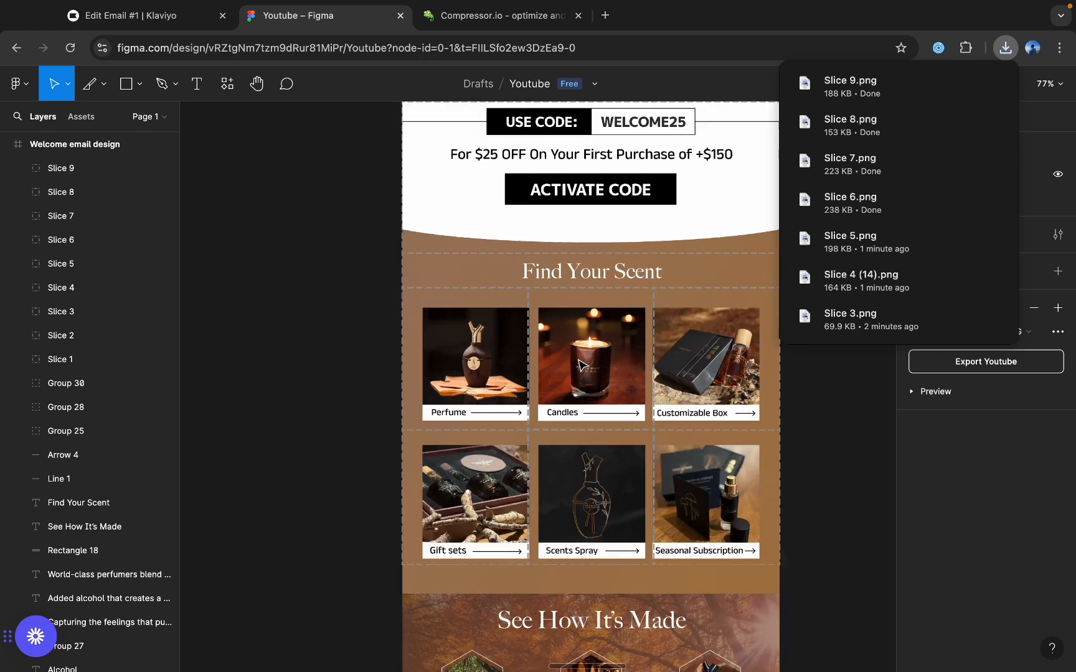
{"action": "scroll", "coordinate": [436, 349], "scroll_direction": "down", "scroll_amount": 4}
{"action": "scroll", "coordinate": [394, 341], "scroll_direction": "up", "scroll_amount": 5}
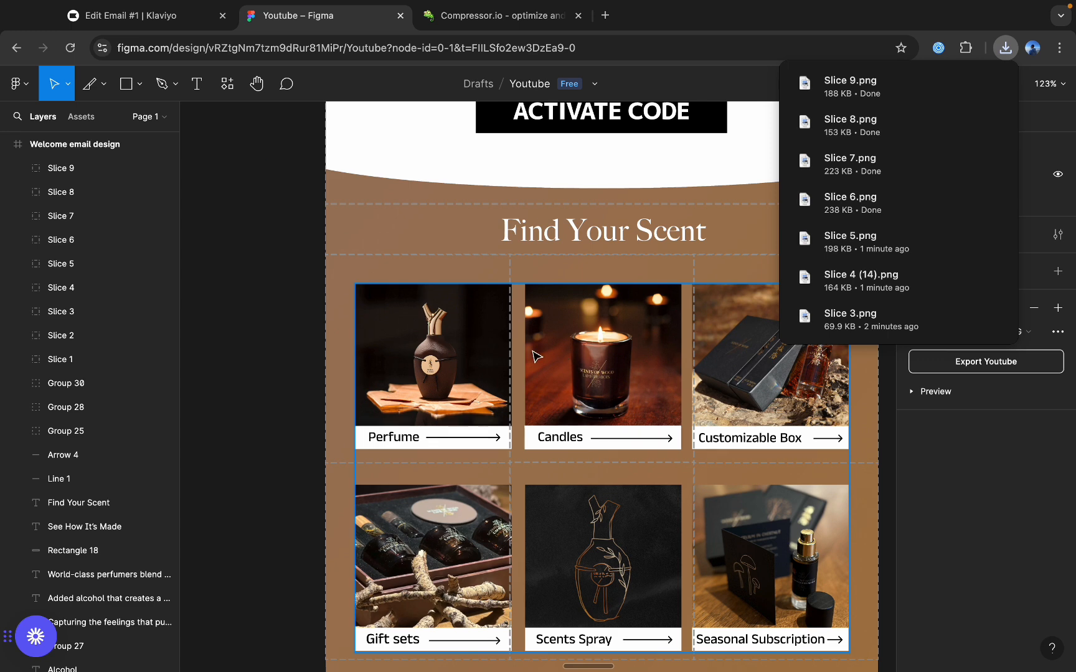
Switch to Compressor.io and add the downloaded Slice 3.png and Slice 4 (14).png for lossy compression.
{"action": "left_click", "coordinate": [498, 16]}
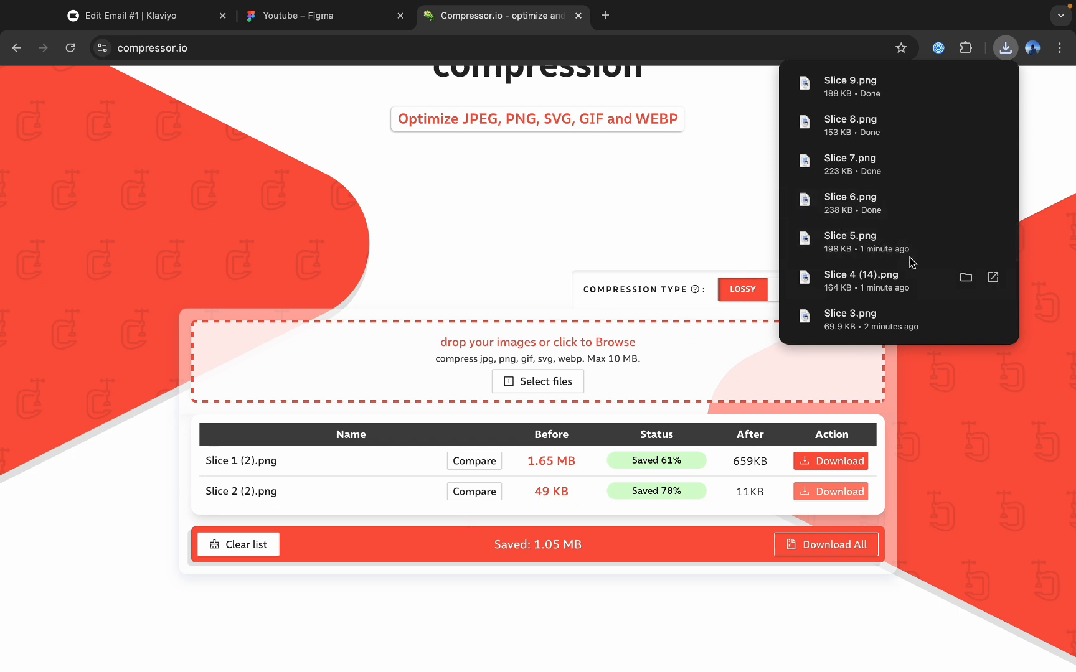
{"action": "left_click_drag", "start_coordinate": [878, 320], "coordinate": [666, 327]}
{"action": "left_click", "coordinate": [1009, 49]}
{"action": "left_click_drag", "start_coordinate": [853, 305], "coordinate": [623, 379]}
Add the downloaded Slice 5.png, Slice 6.png, Slice 7.png, Slice 8.png and Slice 9.png for compression, one at a time.
{"action": "left_click", "coordinate": [1006, 48]}
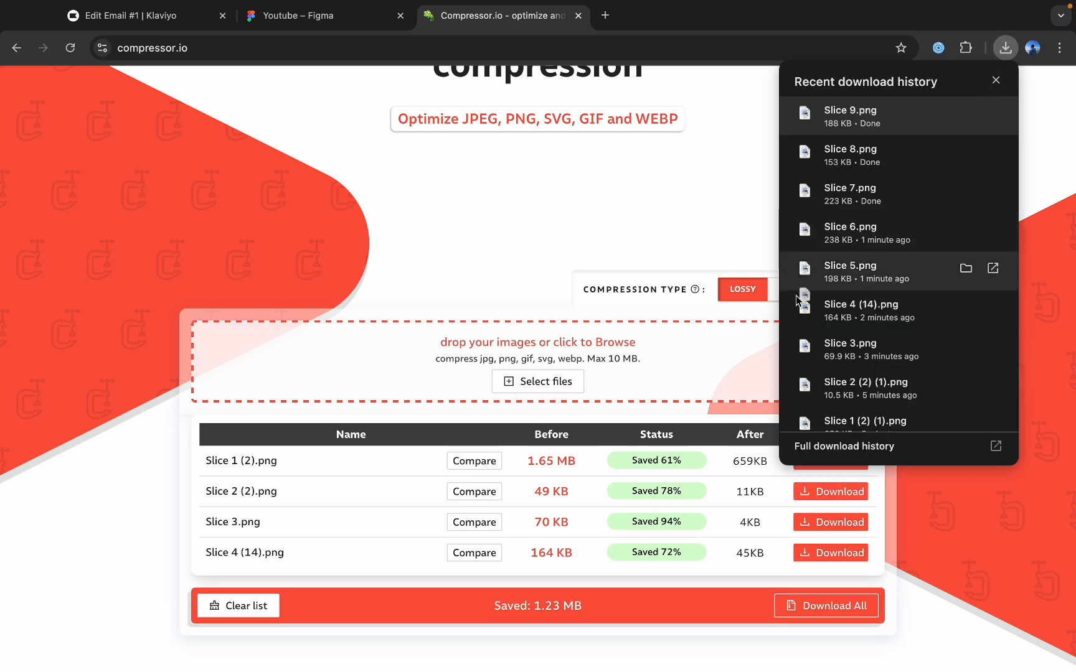
{"action": "left_click_drag", "start_coordinate": [804, 284], "coordinate": [673, 356]}
{"action": "left_click", "coordinate": [1005, 49]}
{"action": "left_click_drag", "start_coordinate": [853, 232], "coordinate": [638, 358]}
{"action": "left_click", "coordinate": [1006, 48]}
{"action": "left_click_drag", "start_coordinate": [853, 193], "coordinate": [622, 361]}
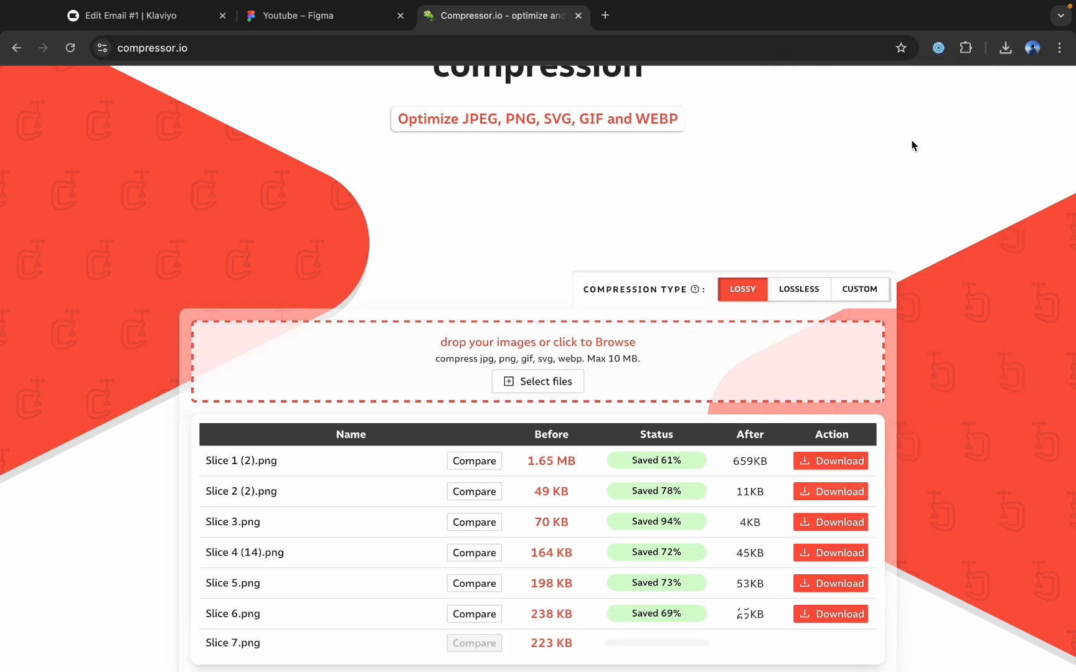
{"action": "left_click", "coordinate": [1006, 48]}
{"action": "left_click_drag", "start_coordinate": [903, 142], "coordinate": [697, 339]}
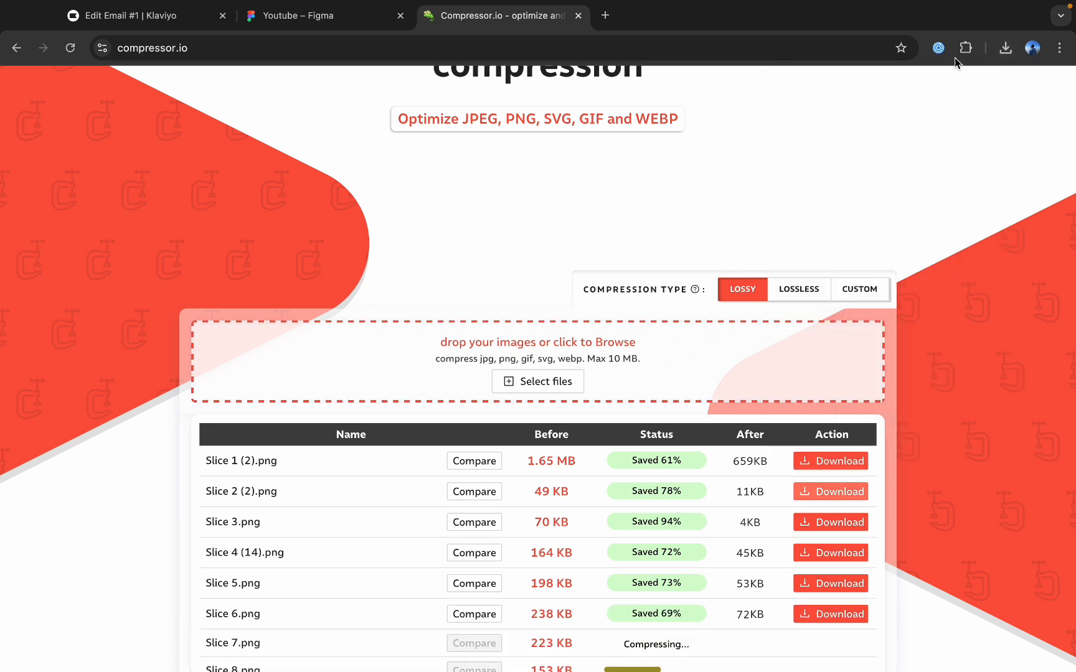
{"action": "left_click", "coordinate": [1006, 48]}
{"action": "left_click_drag", "start_coordinate": [897, 112], "coordinate": [655, 353]}
Download the compressed versions of Slice 3 through Slice 9 individually.
{"action": "scroll", "coordinate": [655, 354], "scroll_direction": "down", "scroll_amount": 5}
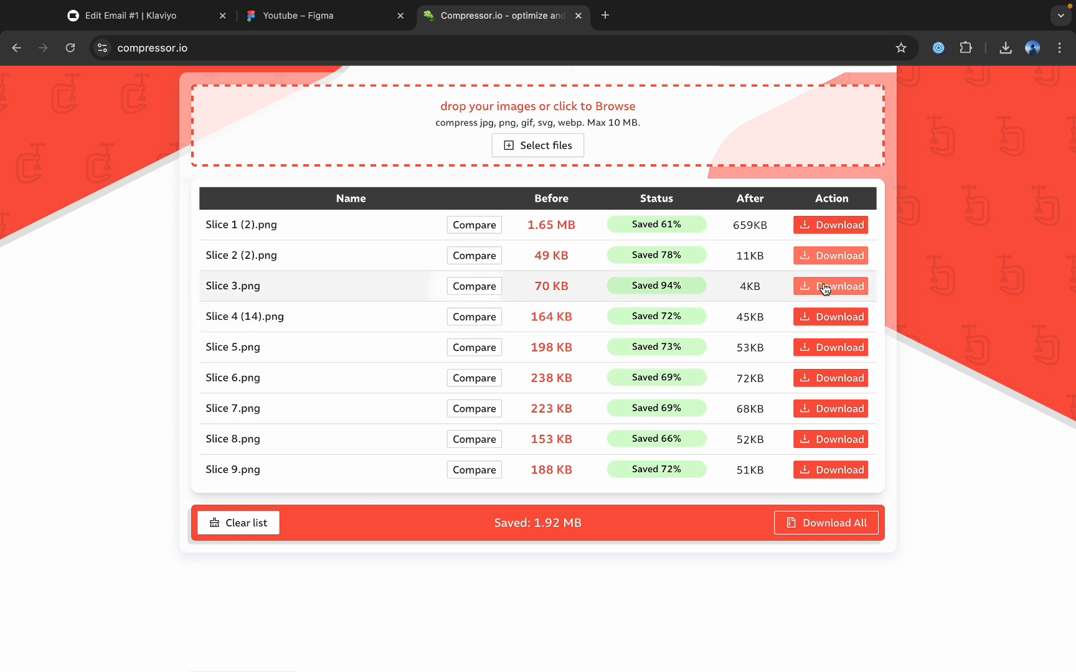
{"action": "left_click", "coordinate": [823, 285]}
{"action": "left_click", "coordinate": [825, 316]}
{"action": "left_click", "coordinate": [831, 349]}
{"action": "left_click", "coordinate": [831, 380]}
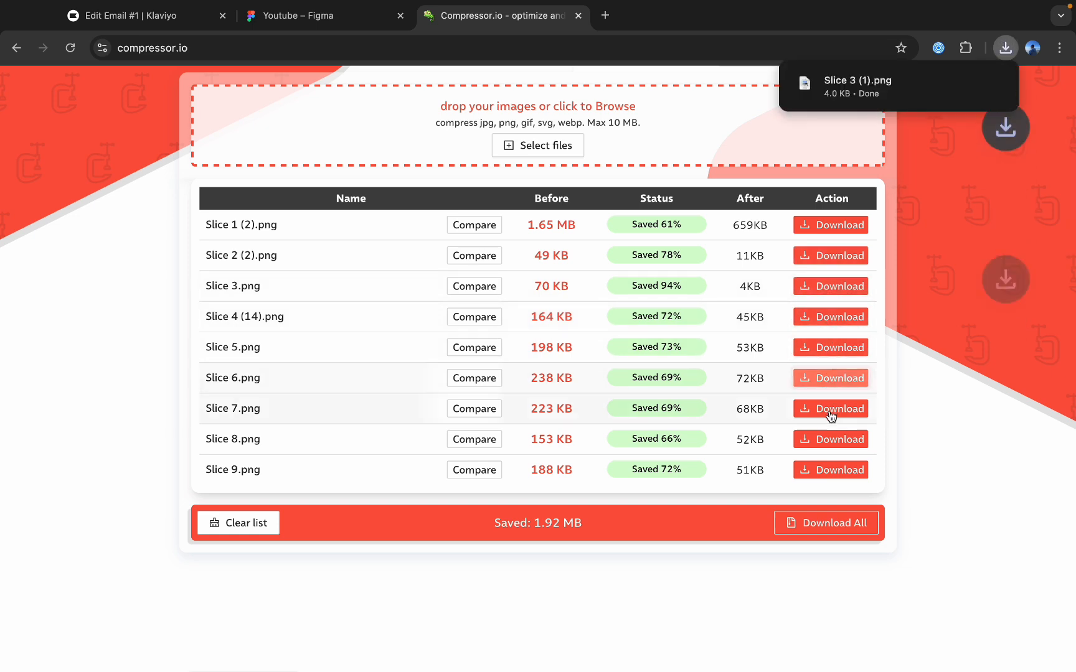
{"action": "left_click", "coordinate": [832, 411]}
{"action": "left_click", "coordinate": [830, 440]}
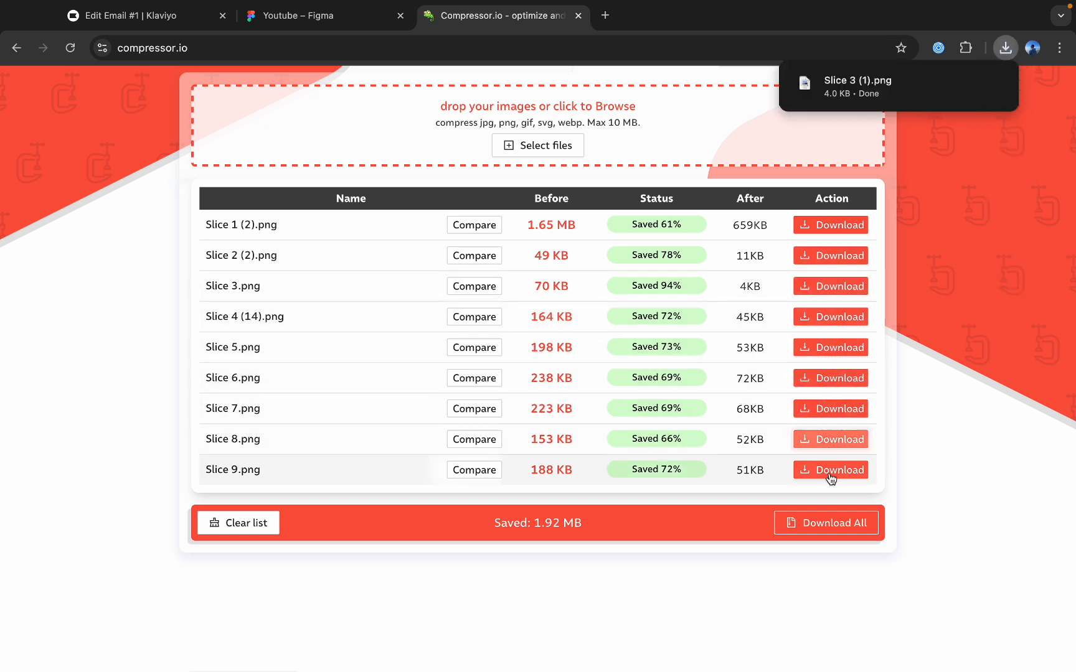
Switch to Klaviyo, add an Image block beneath the Activate Code image and open its image selection.
{"action": "left_click", "coordinate": [133, 24]}
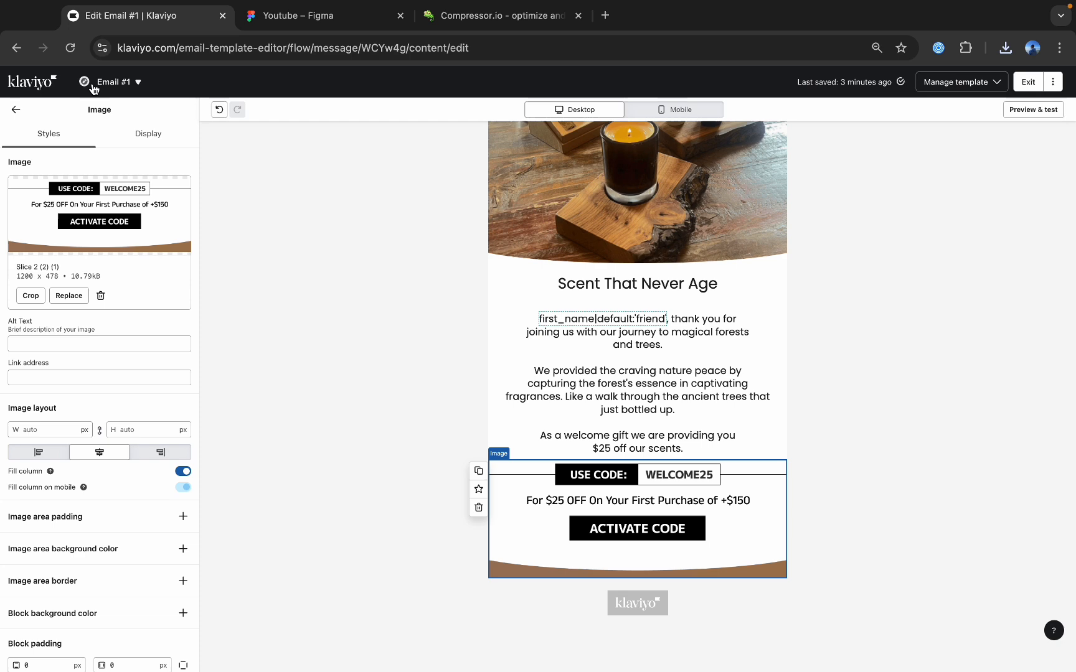
{"action": "left_click", "coordinate": [14, 111]}
{"action": "left_click_drag", "start_coordinate": [100, 227], "coordinate": [588, 574]}
{"action": "left_click", "coordinate": [139, 276]}
Check the Find Your Scent header in Figma, and upload Slice 3 (1).png into the new image block in Klaviyo.
{"action": "left_click", "coordinate": [321, 19]}
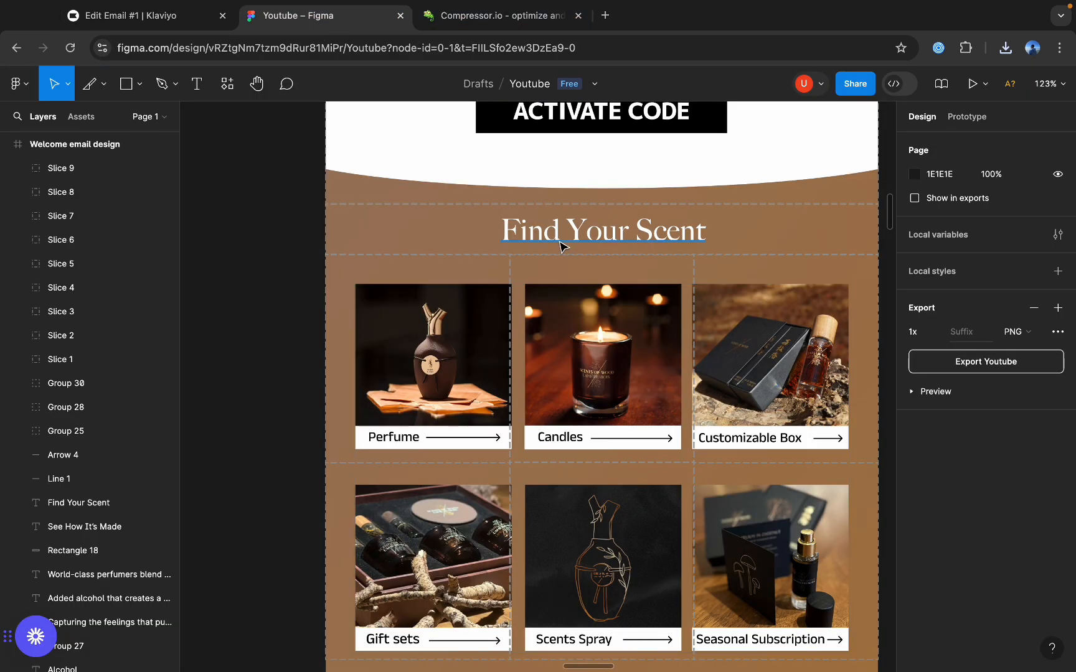
{"action": "left_click", "coordinate": [117, 16]}
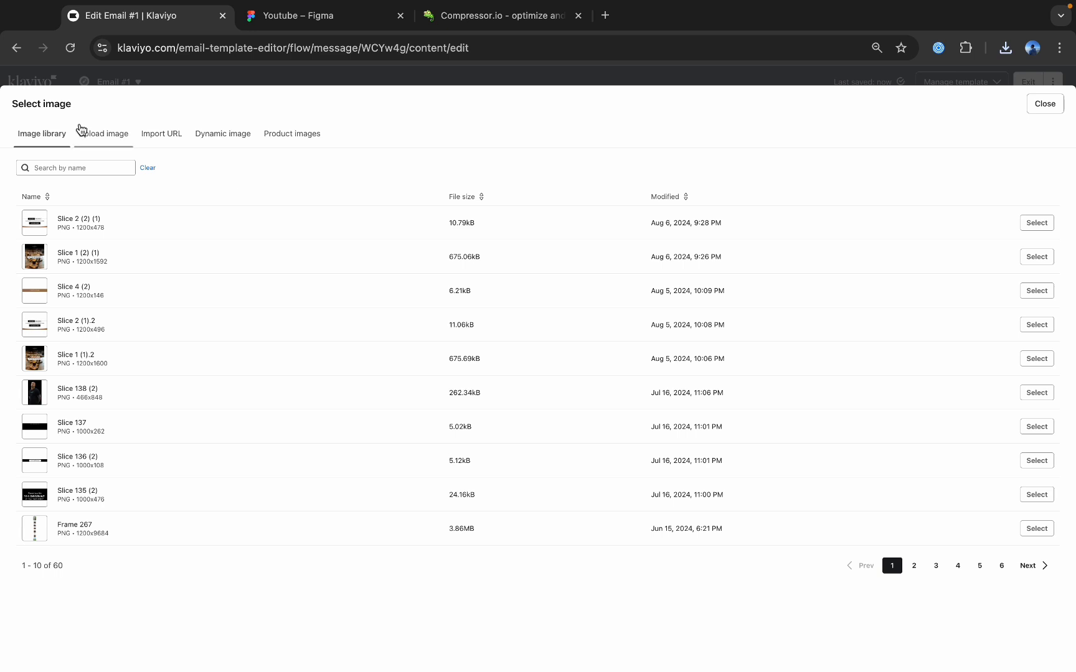
{"action": "left_click", "coordinate": [80, 131]}
{"action": "left_click", "coordinate": [1006, 51]}
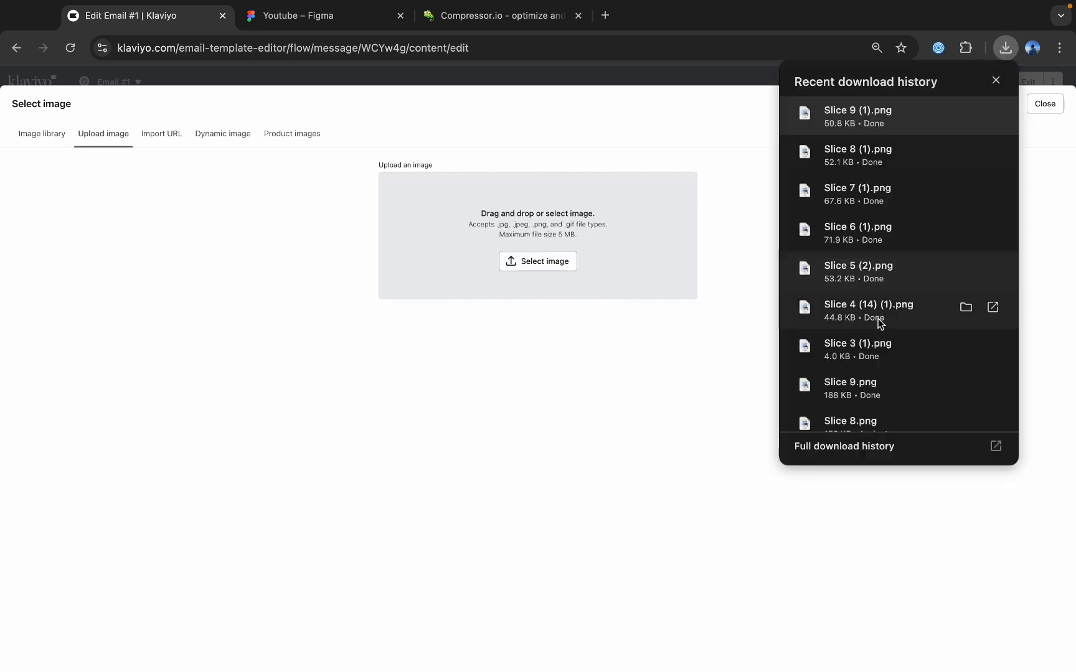
{"action": "left_click_drag", "start_coordinate": [879, 346], "coordinate": [627, 257]}
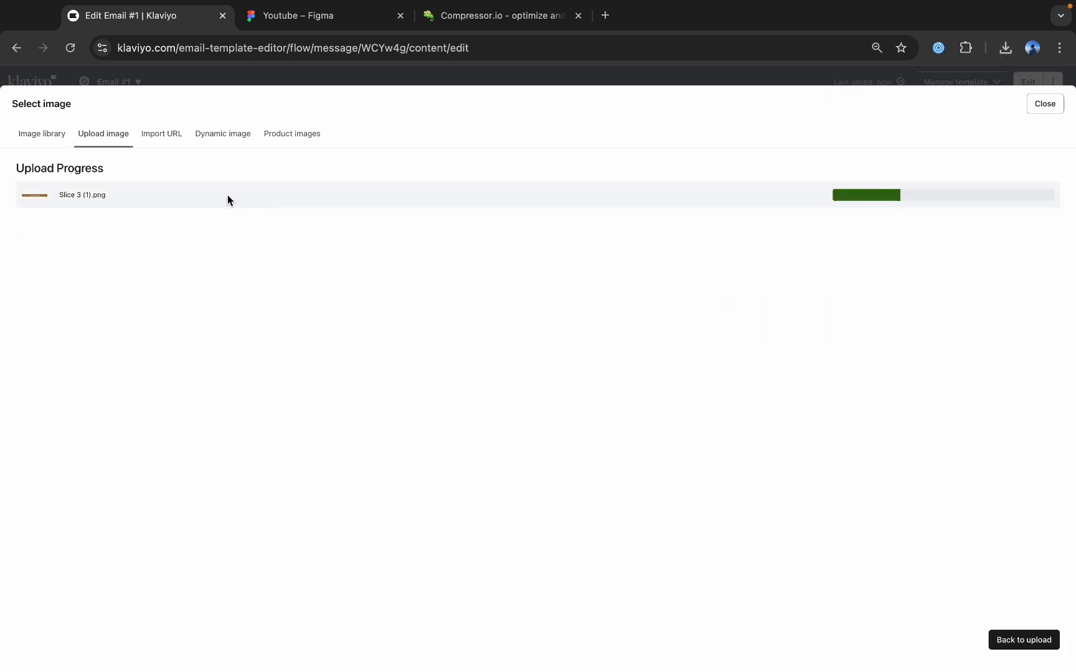
{"action": "scroll", "coordinate": [616, 500], "scroll_direction": "down", "scroll_amount": 1}
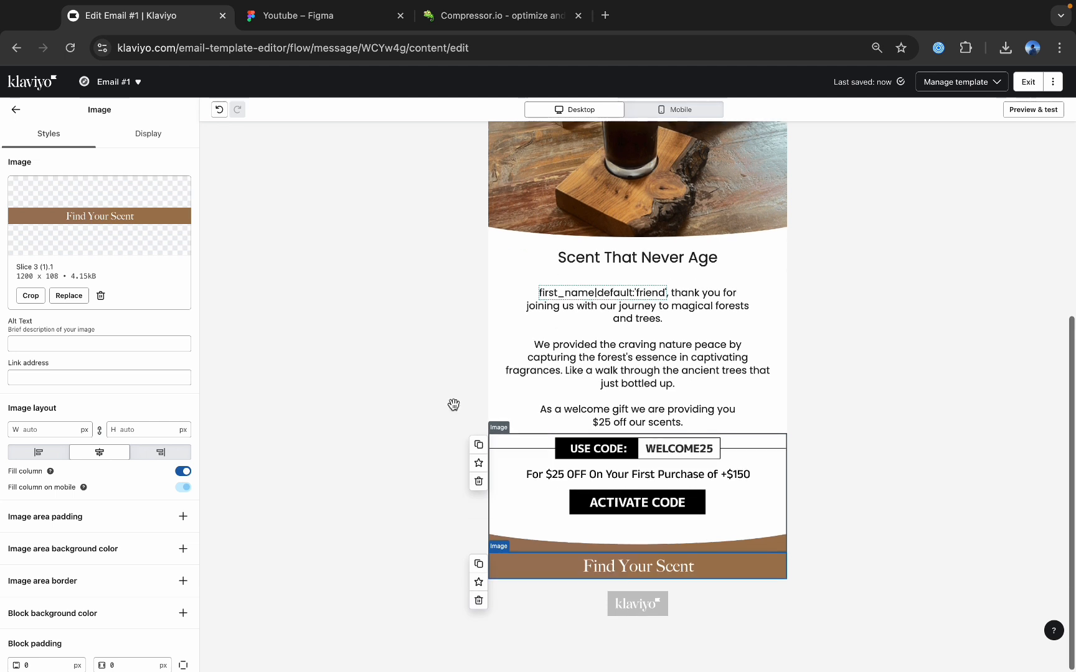
Add a section beneath the Find Your Scent header and insert an equal three-column layout in it.
{"action": "left_click", "coordinate": [16, 109]}
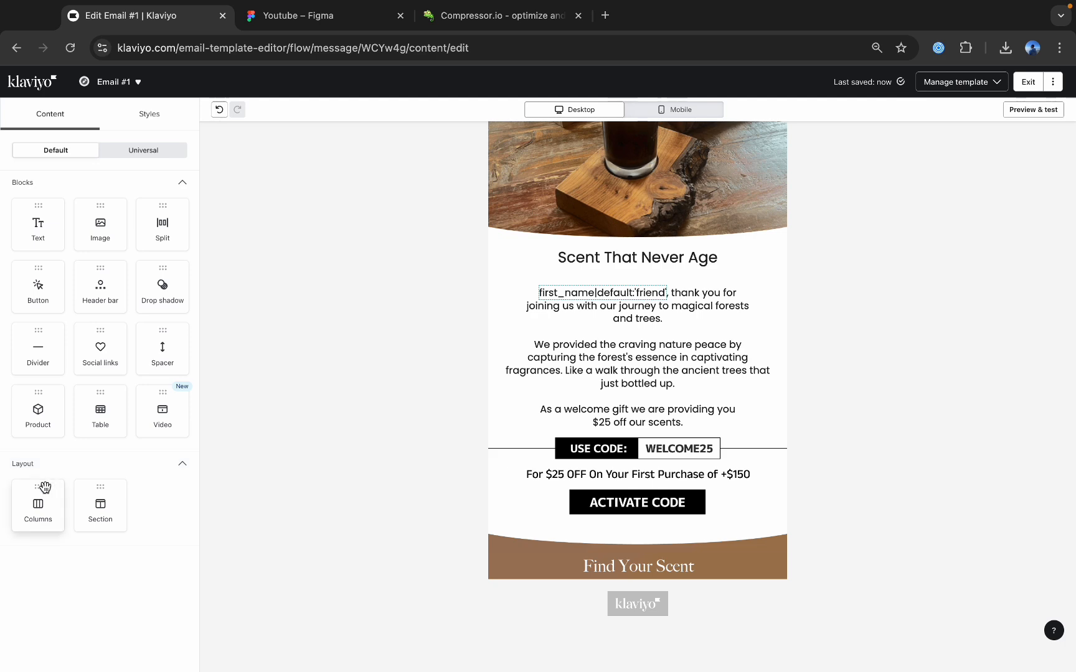
{"action": "left_click_drag", "start_coordinate": [99, 509], "coordinate": [523, 576]}
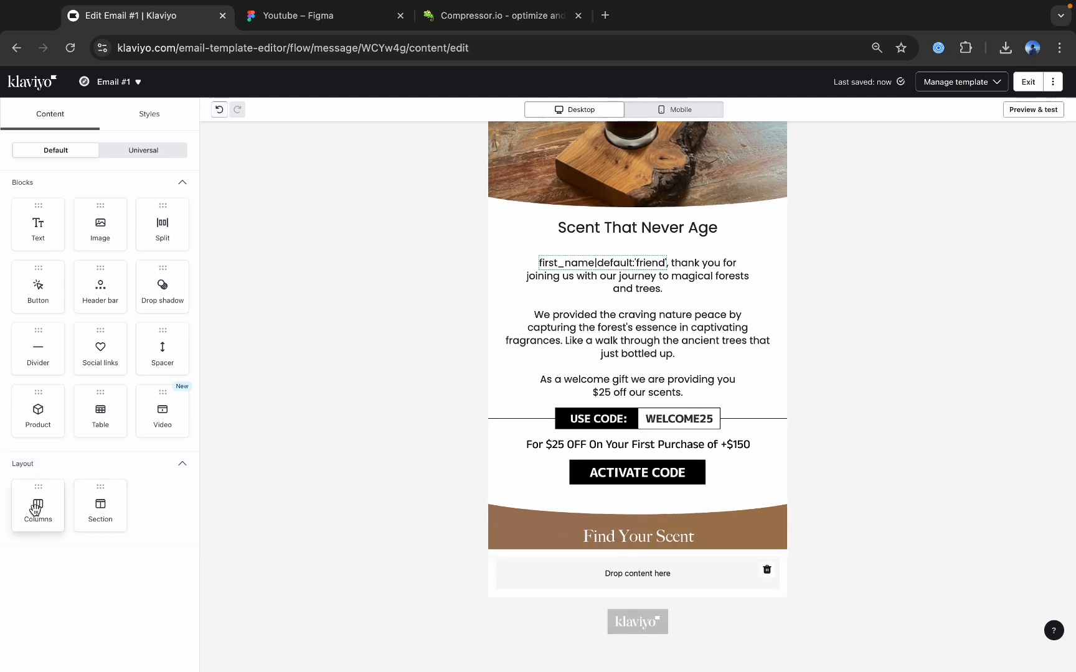
{"action": "left_click_drag", "start_coordinate": [35, 510], "coordinate": [654, 556]}
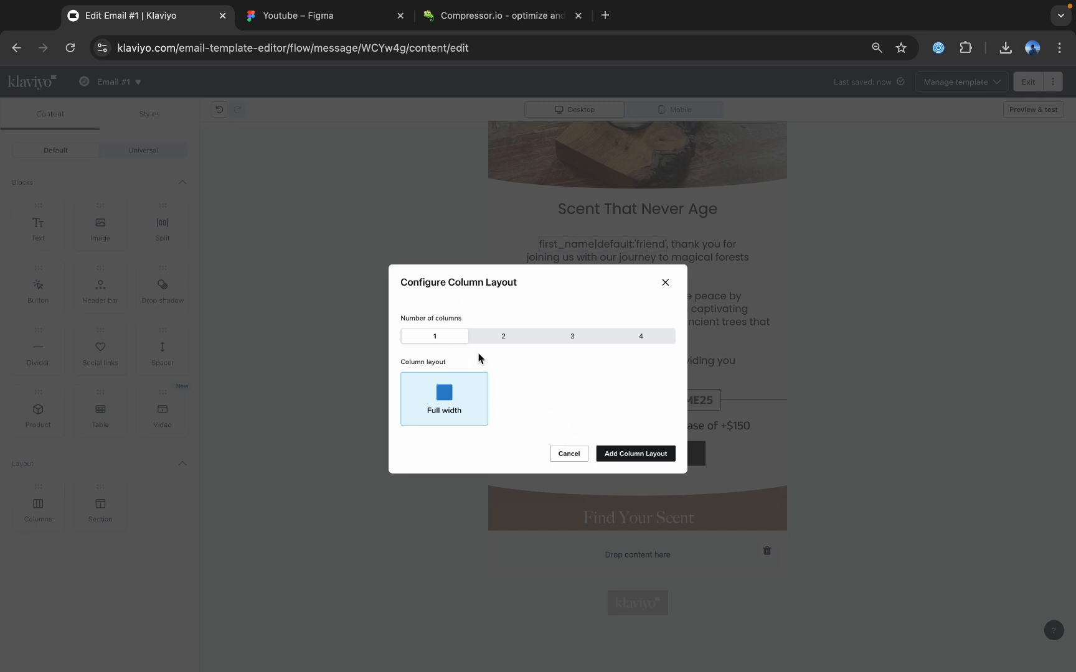
{"action": "left_click", "coordinate": [571, 339]}
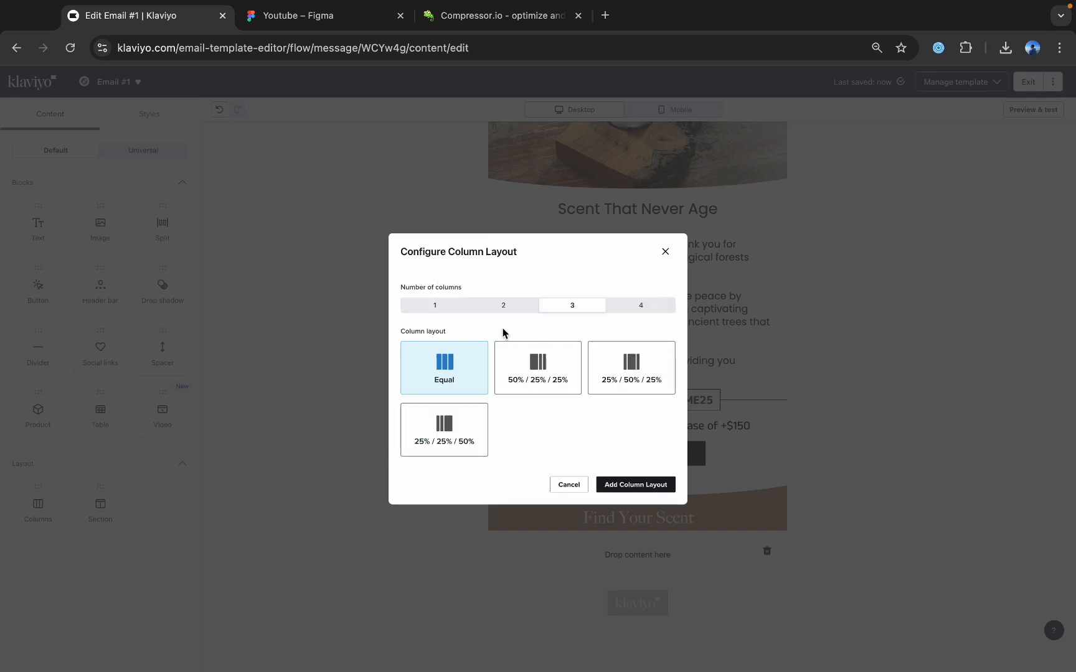
{"action": "left_click", "coordinate": [504, 310]}
{"action": "left_click", "coordinate": [563, 310]}
{"action": "left_click", "coordinate": [506, 306]}
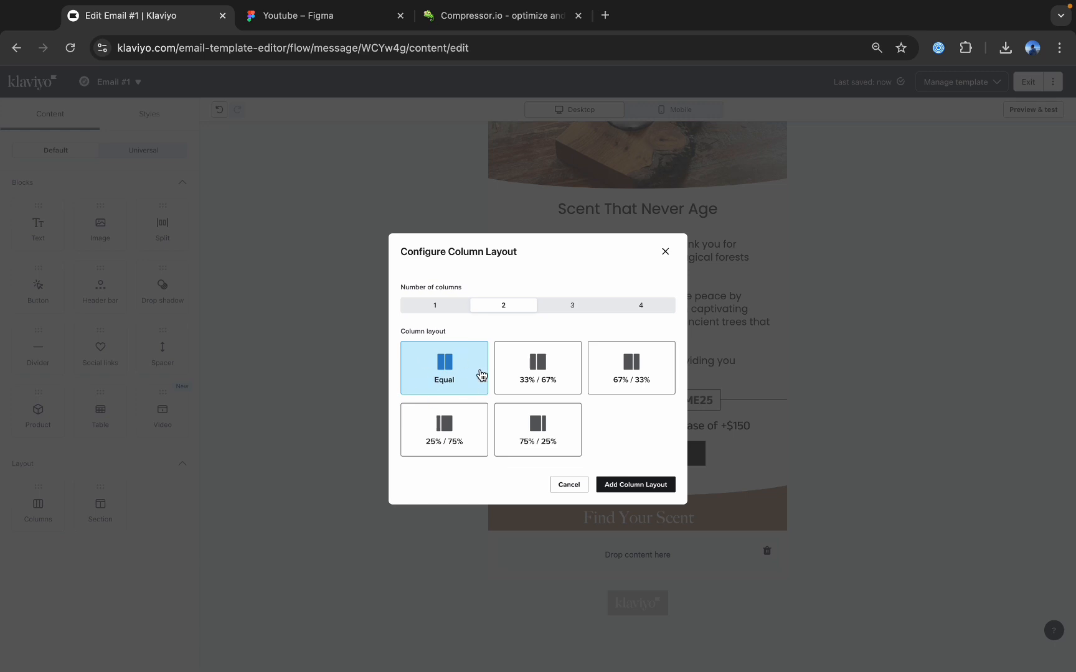
{"action": "left_click", "coordinate": [564, 305]}
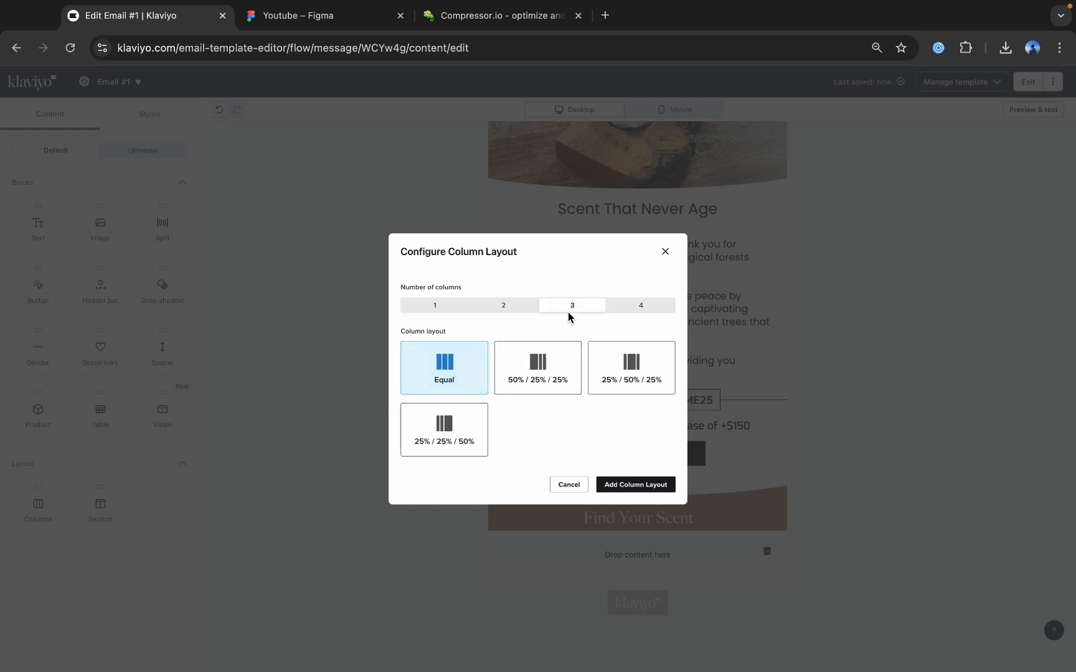
{"action": "left_click", "coordinate": [609, 489]}
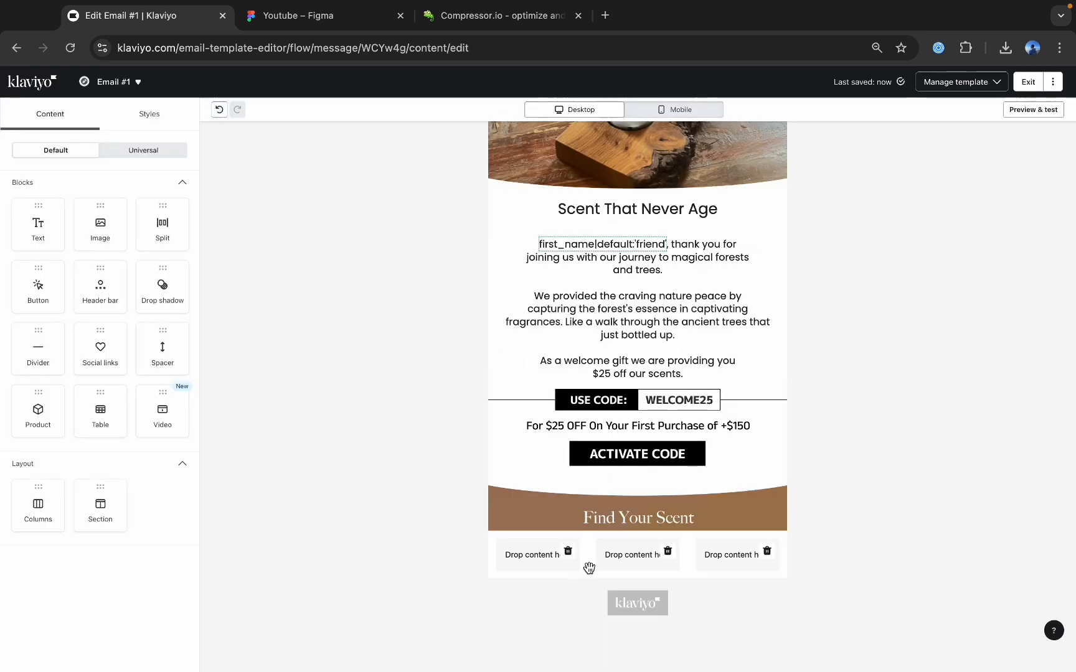
Place an Image block in each of the three columns beneath the Find Your Scent header.
{"action": "left_click_drag", "start_coordinate": [92, 216], "coordinate": [516, 551]}
{"action": "left_click", "coordinate": [16, 109]}
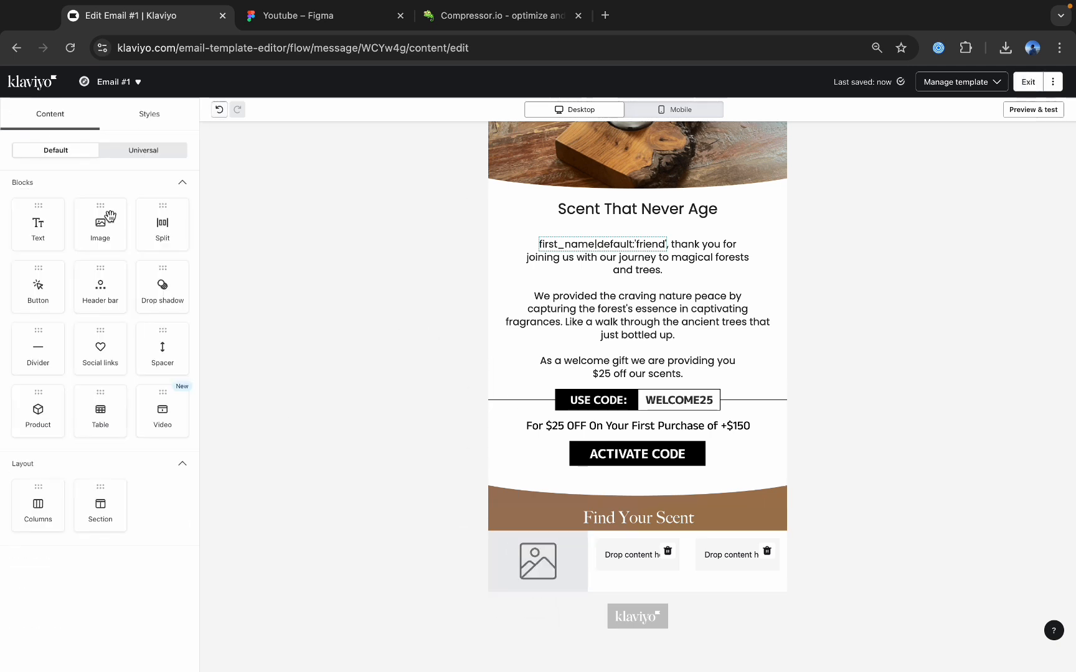
{"action": "left_click_drag", "start_coordinate": [99, 221], "coordinate": [634, 551]}
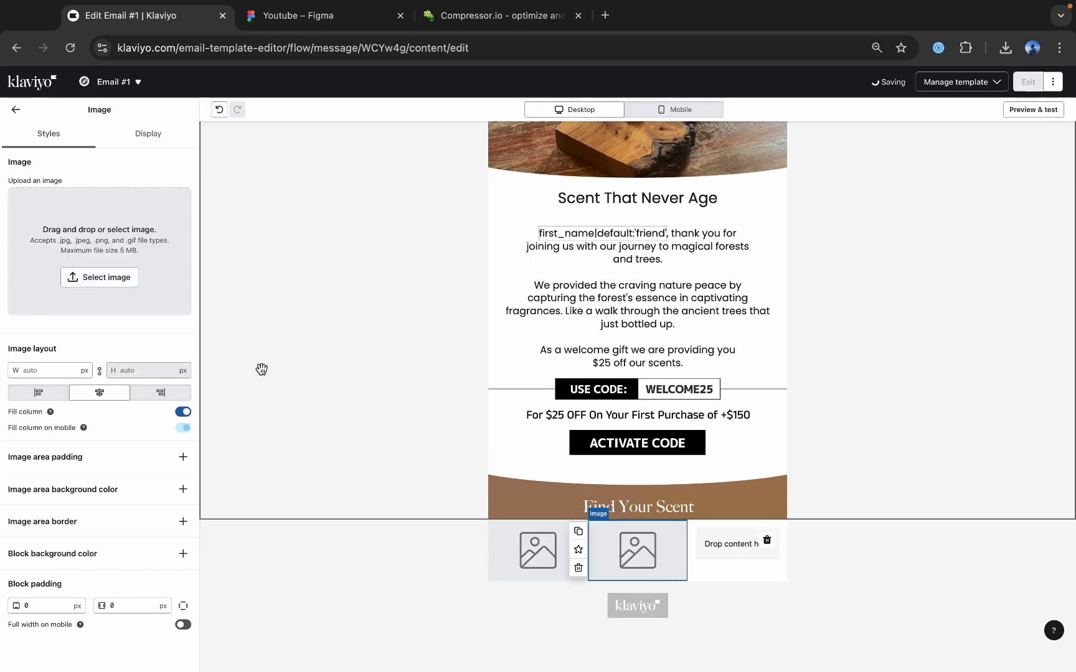
{"action": "left_click", "coordinate": [16, 109]}
{"action": "left_click_drag", "start_coordinate": [101, 224], "coordinate": [728, 549]}
{"action": "left_click", "coordinate": [16, 110]}
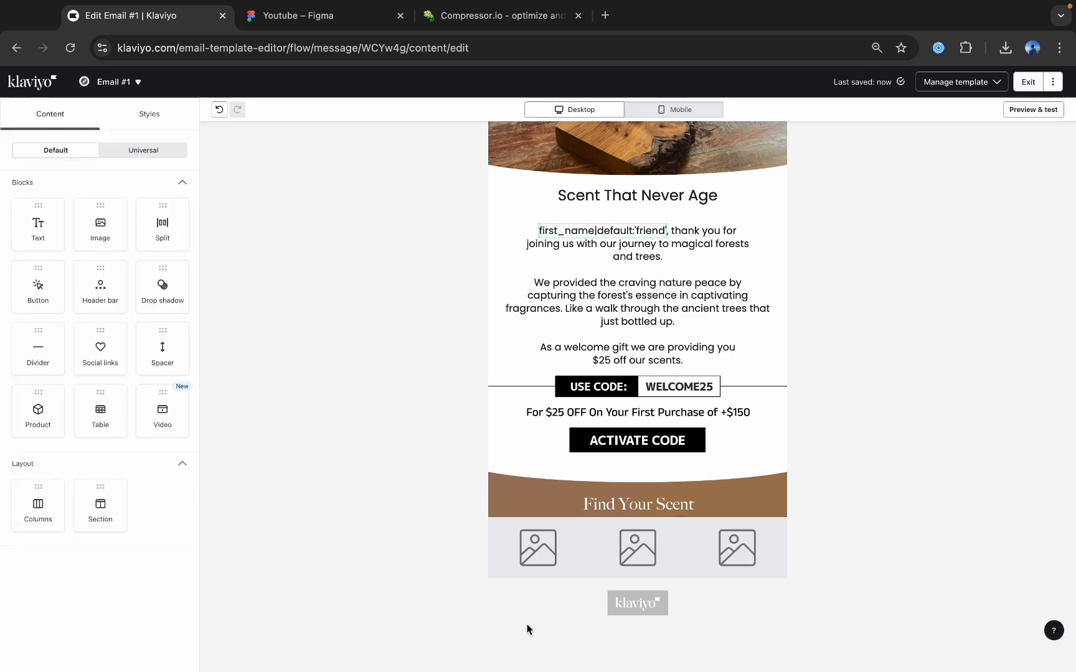
Upload the compressed Slice 4 (14) (1).png into the first column's image block.
{"action": "left_click", "coordinate": [519, 558]}
{"action": "left_click", "coordinate": [101, 277]}
{"action": "left_click", "coordinate": [105, 134]}
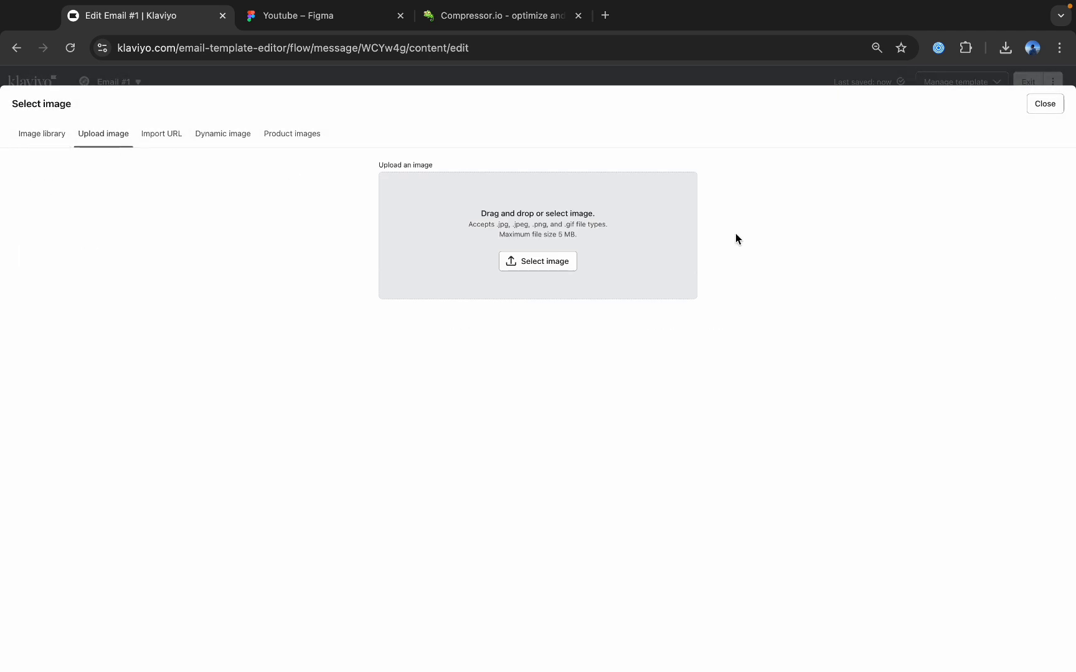
{"action": "left_click", "coordinate": [1005, 48]}
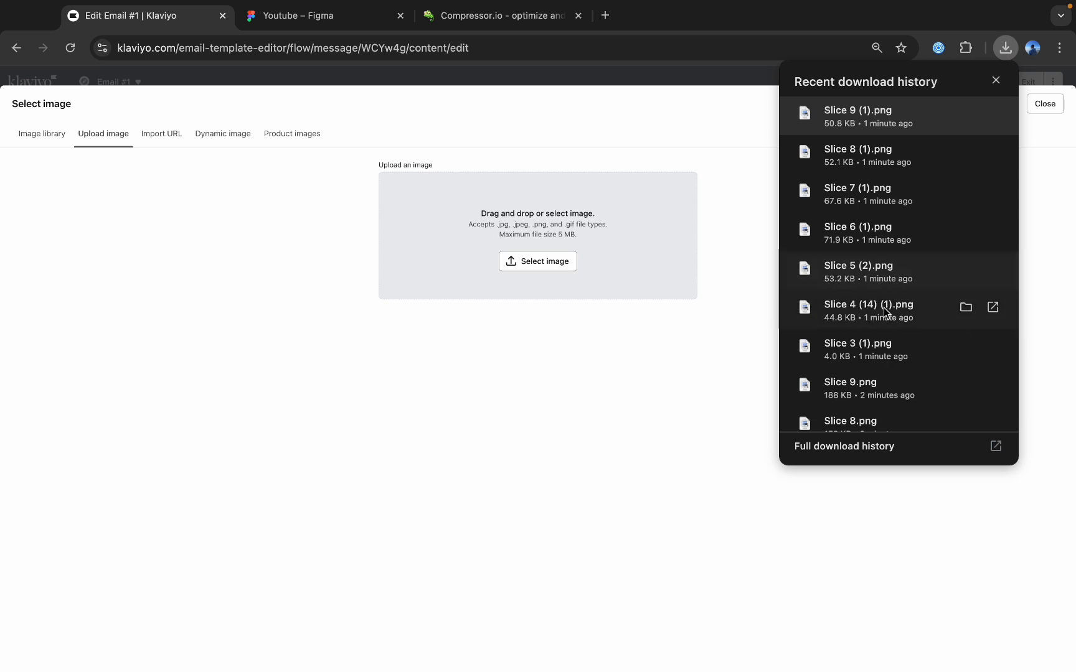
{"action": "left_click_drag", "start_coordinate": [886, 311], "coordinate": [581, 277]}
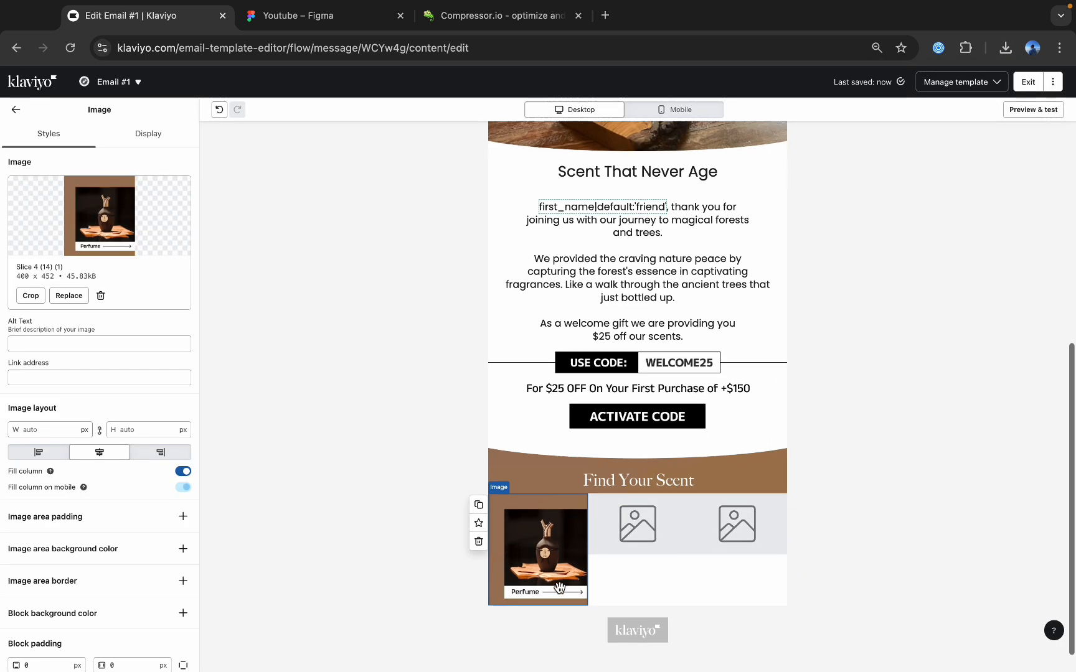
{"action": "left_click", "coordinate": [16, 109]}
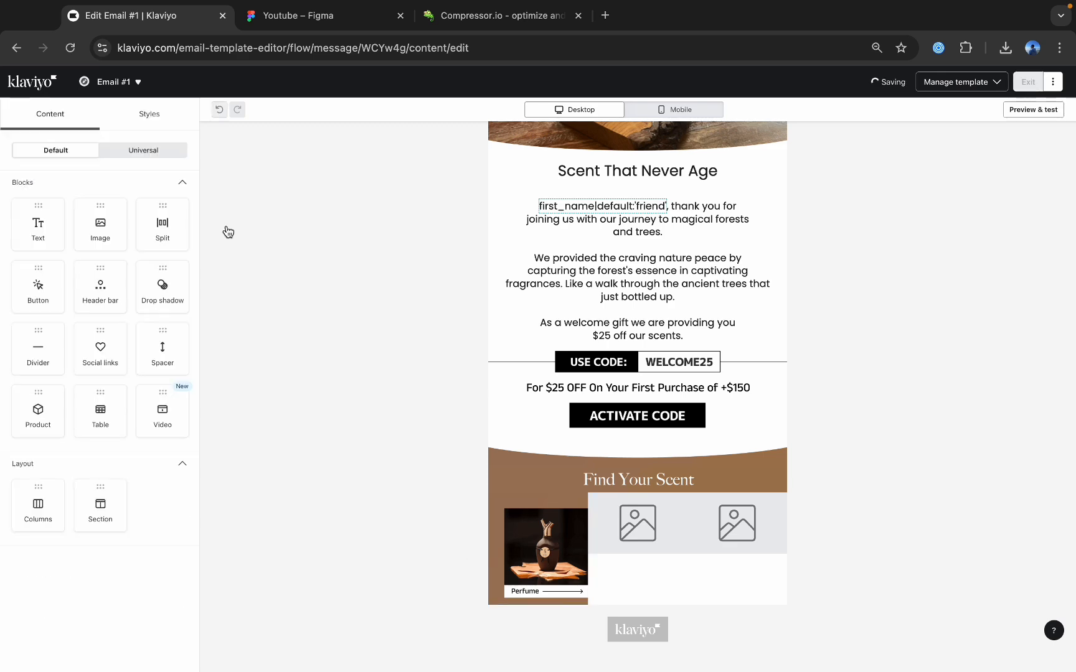
Upload Slice 5 (2).png into the second column's image block and Slice 6 (1).png into the third column's.
{"action": "left_click", "coordinate": [637, 523]}
{"action": "left_click", "coordinate": [106, 209]}
{"action": "left_click", "coordinate": [133, 138]}
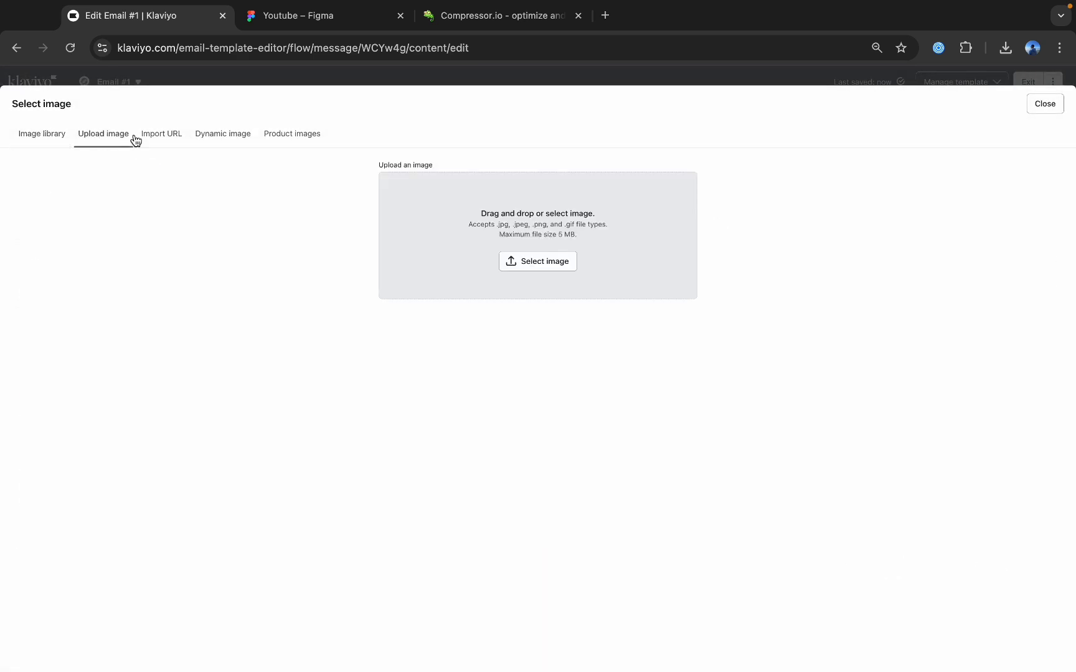
{"action": "left_click", "coordinate": [1005, 48]}
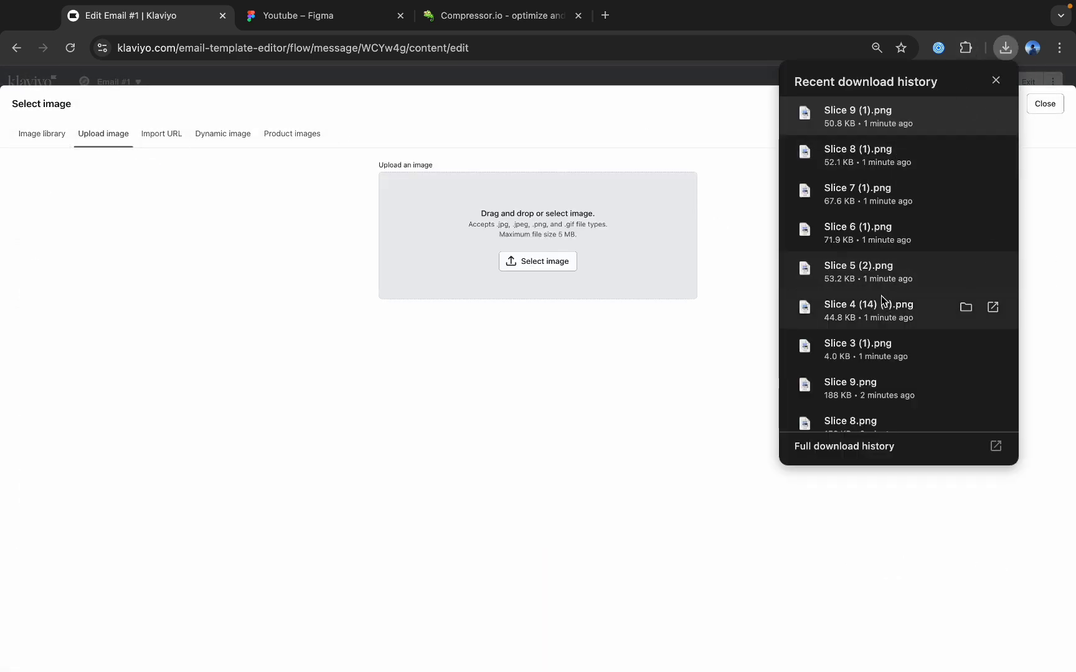
{"action": "left_click_drag", "start_coordinate": [872, 272], "coordinate": [505, 260]}
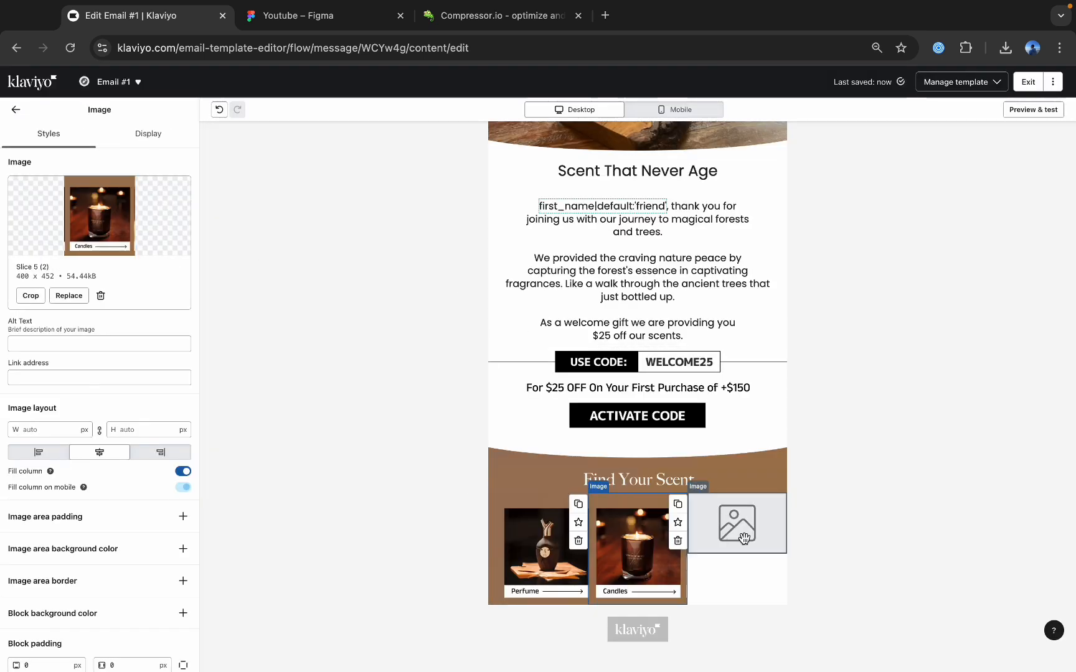
{"action": "left_click", "coordinate": [745, 540]}
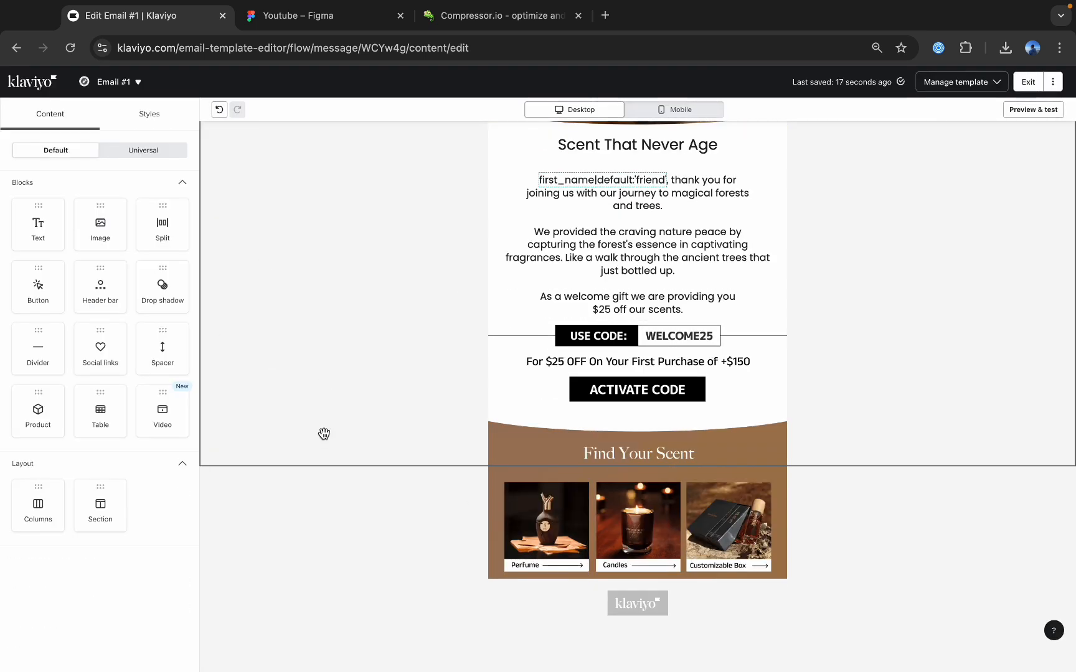
Check the product grid in Figma, and duplicate the Perfume, Candles and Customizable Box images in Klaviyo to form a second row.
{"action": "left_click", "coordinate": [329, 28]}
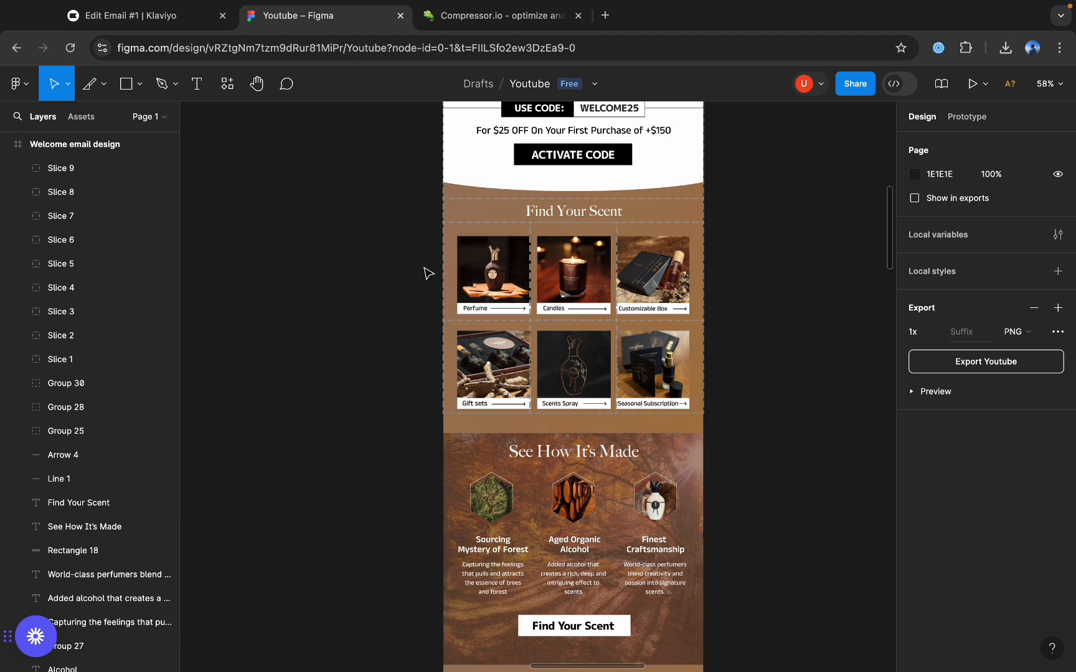
{"action": "left_click", "coordinate": [149, 16]}
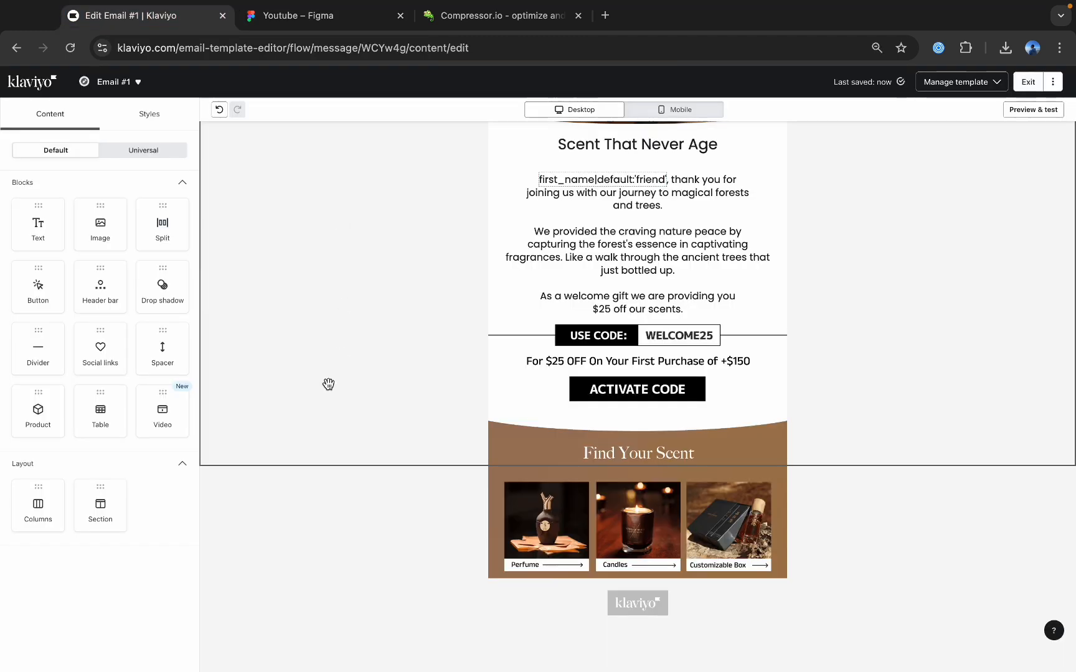
{"action": "left_click", "coordinate": [517, 502]}
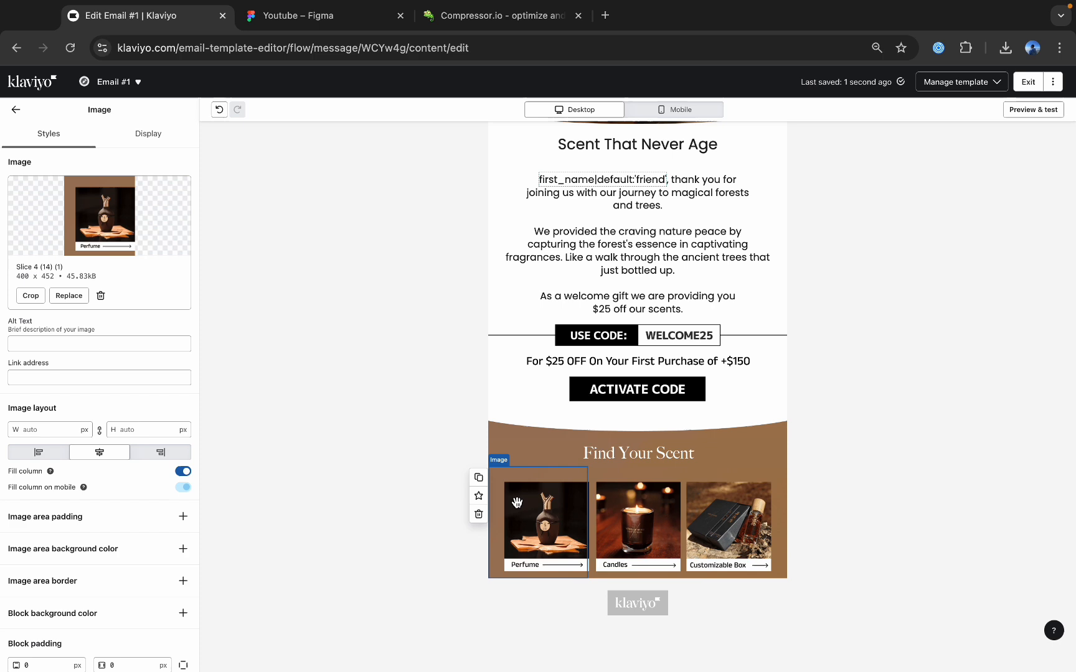
{"action": "left_click", "coordinate": [479, 479]}
{"action": "left_click", "coordinate": [637, 509]}
{"action": "left_click", "coordinate": [578, 478]}
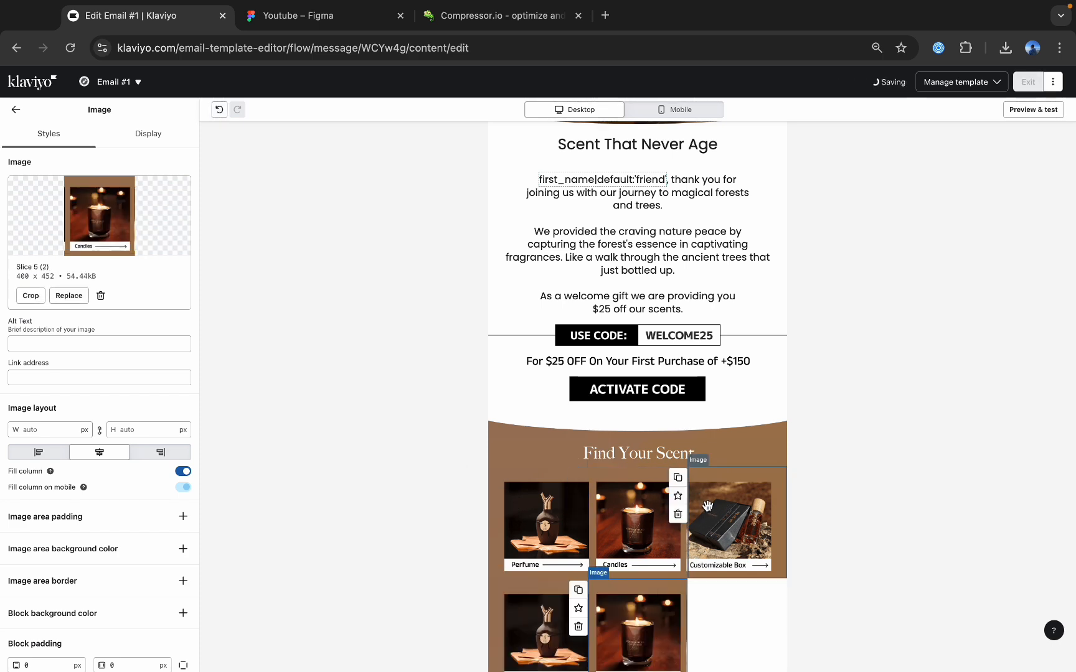
{"action": "left_click", "coordinate": [728, 516]}
{"action": "left_click", "coordinate": [677, 478]}
Replace the duplicated Perfume image in the second row with the uploaded Slice 7 (1).png.
{"action": "left_click", "coordinate": [555, 609]}
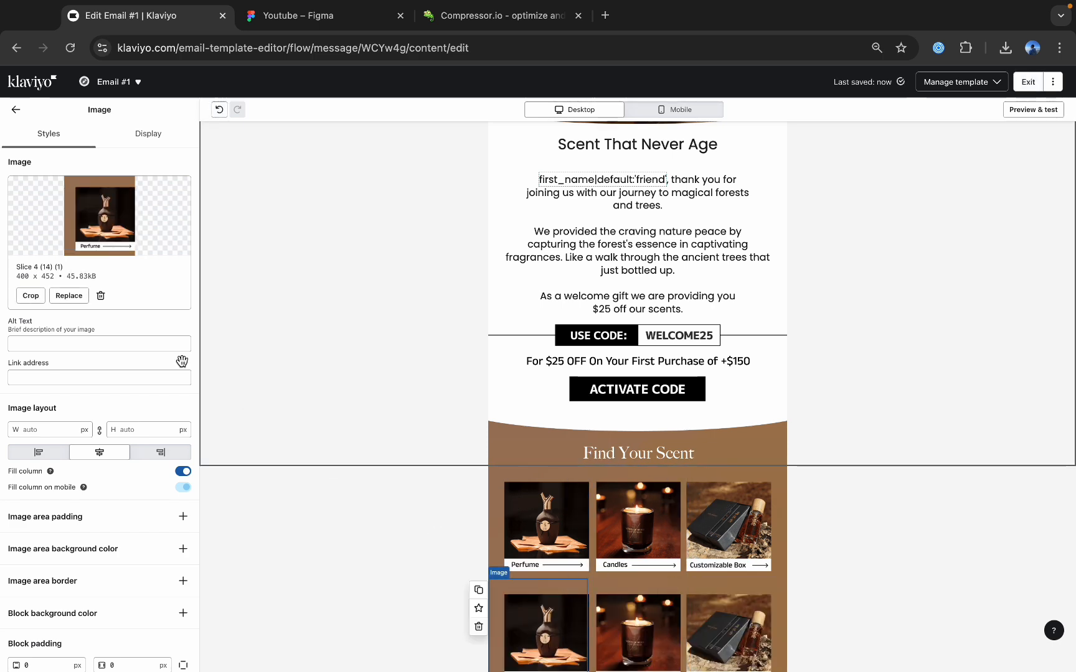
{"action": "left_click", "coordinate": [70, 294]}
{"action": "left_click", "coordinate": [99, 136]}
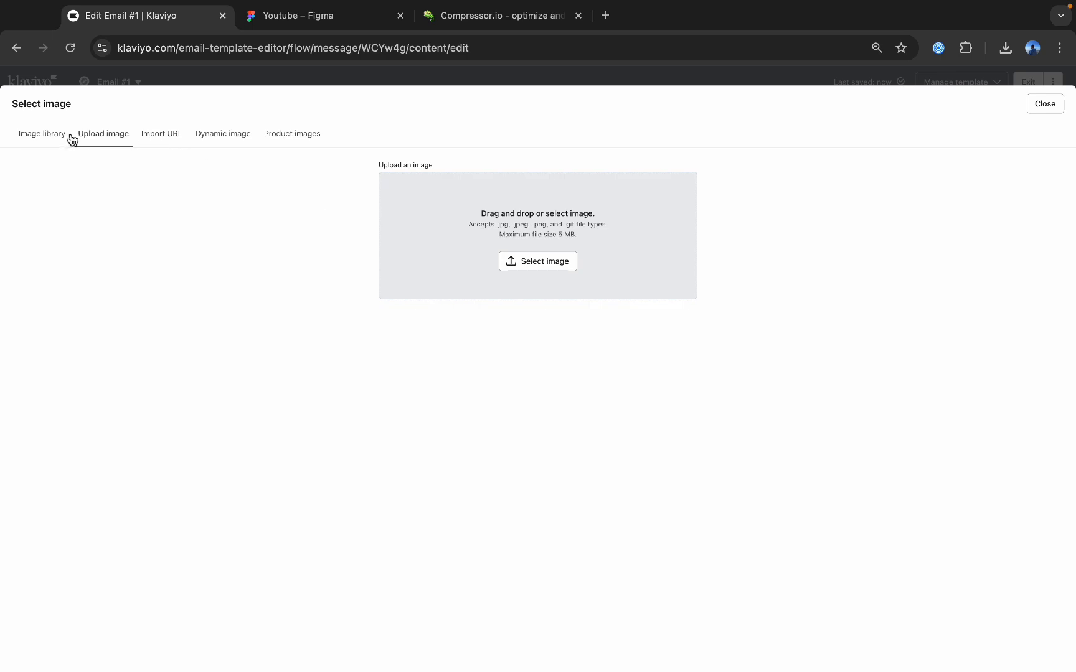
{"action": "left_click", "coordinate": [67, 136]}
{"action": "left_click", "coordinate": [86, 139]}
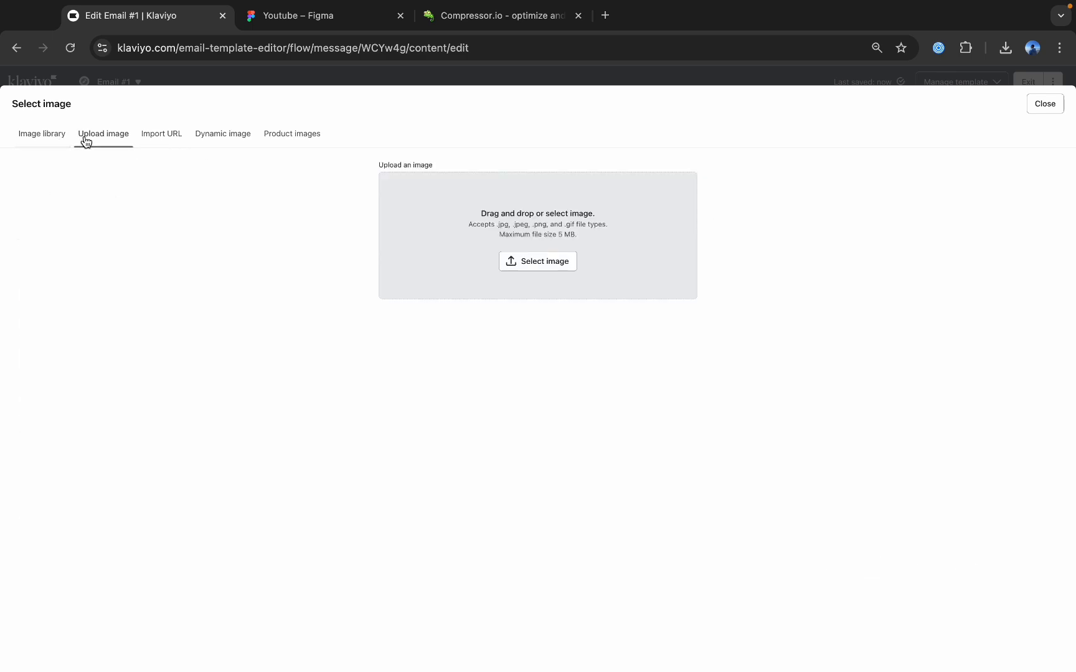
{"action": "left_click", "coordinate": [1005, 48]}
{"action": "left_click_drag", "start_coordinate": [897, 192], "coordinate": [610, 268]}
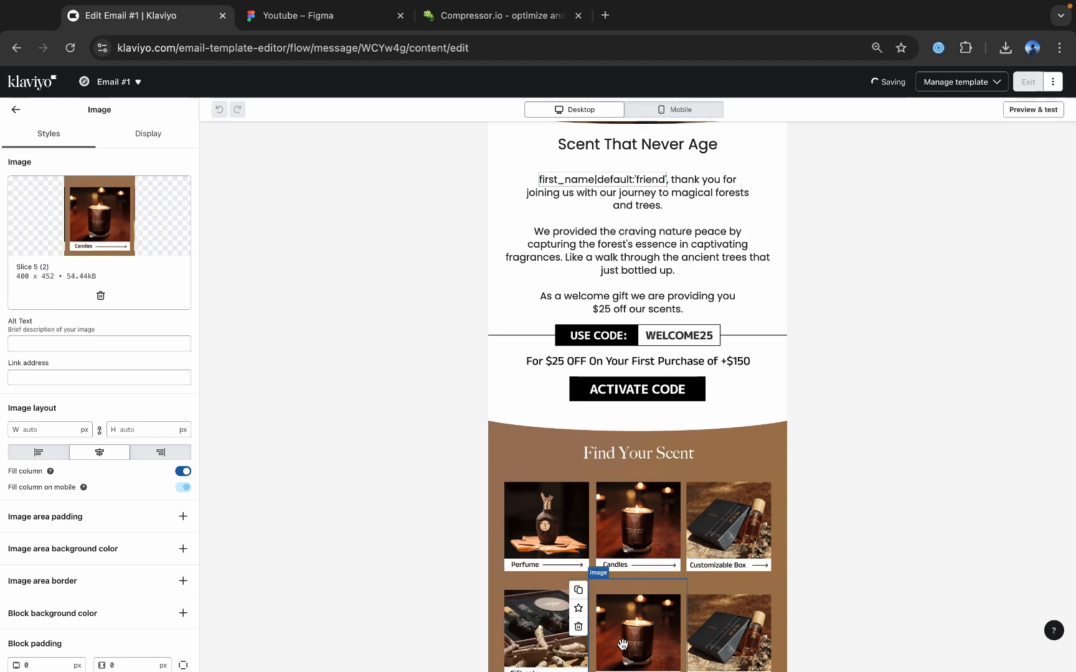
Replace the duplicated Candles image in the second row with the uploaded Slice 8 (1).png.
{"action": "left_click", "coordinate": [68, 296]}
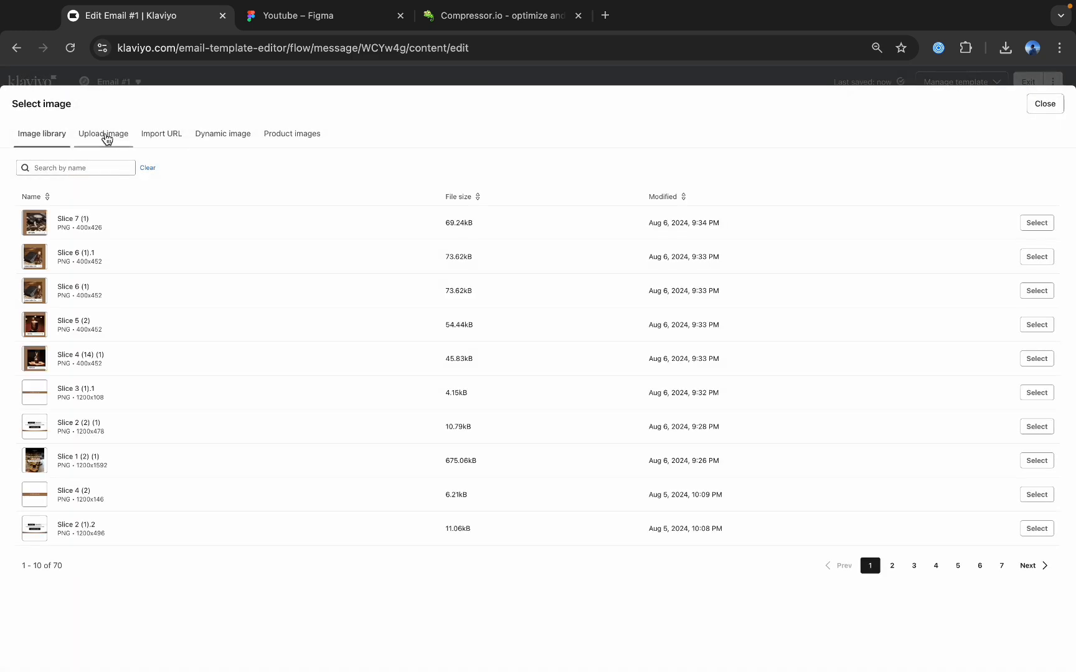
{"action": "left_click", "coordinate": [104, 134]}
{"action": "left_click", "coordinate": [1006, 47]}
{"action": "left_click_drag", "start_coordinate": [896, 149], "coordinate": [694, 226]}
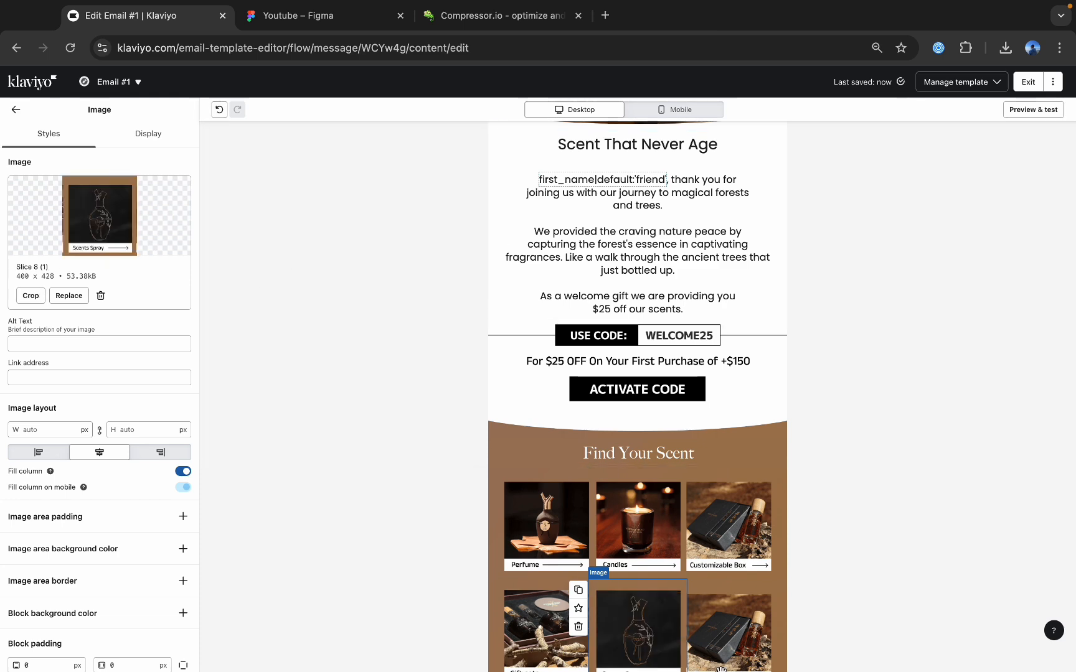
Replace the duplicated Customizable Box image in the second row with the uploaded Slice 9 (1).png.
{"action": "mouse_move", "coordinate": [722, 651]}
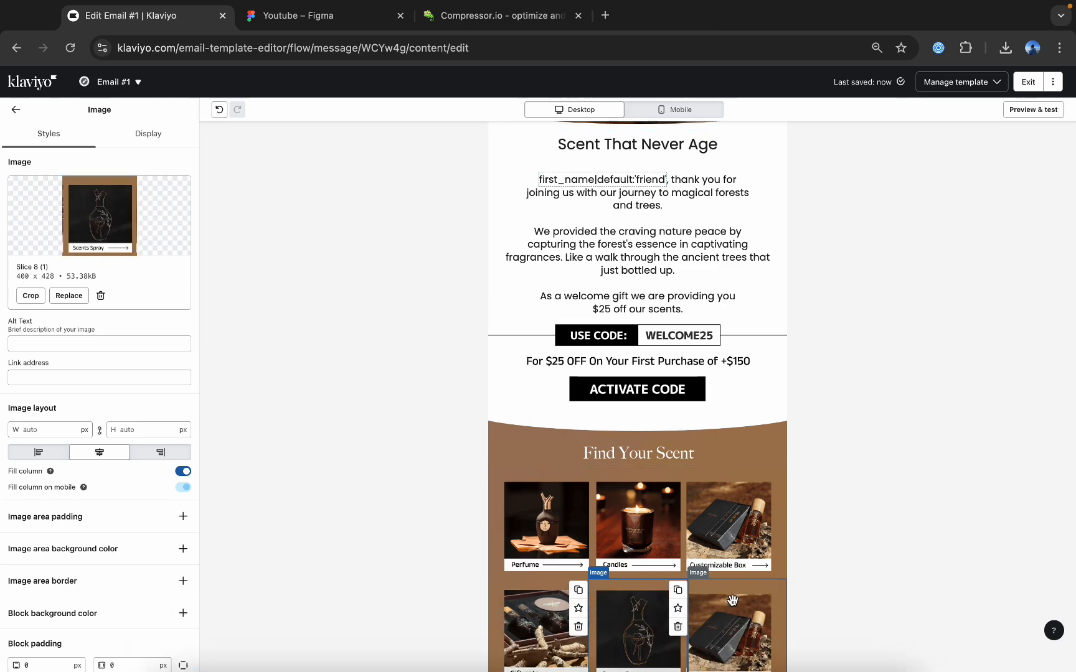
{"action": "left_click", "coordinate": [731, 600]}
{"action": "left_click", "coordinate": [73, 296]}
{"action": "left_click", "coordinate": [104, 133]}
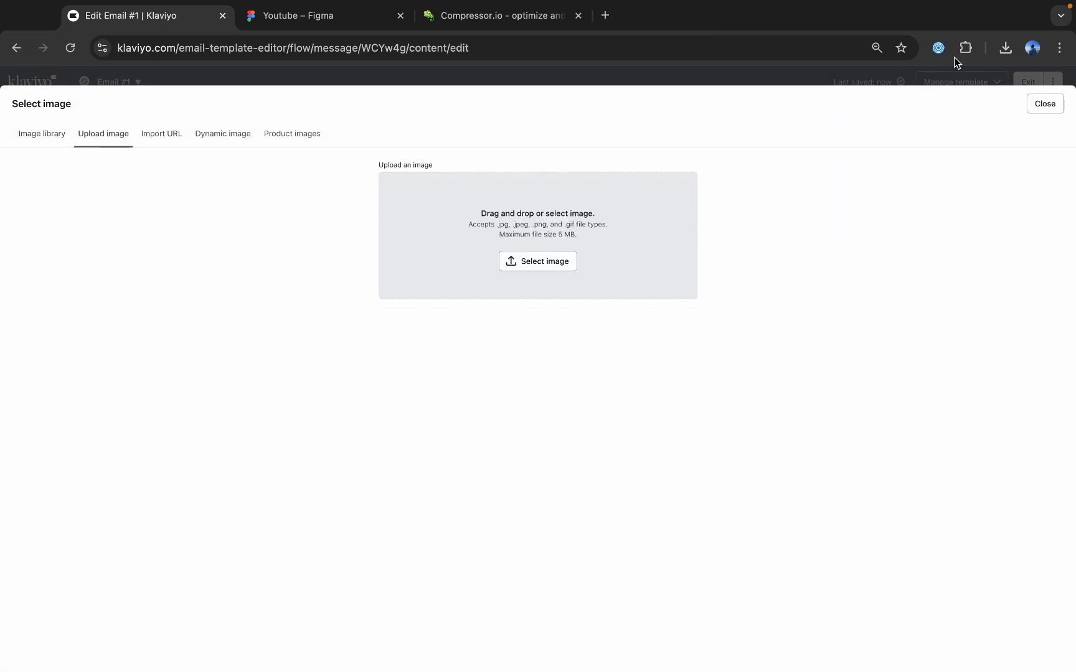
{"action": "left_click", "coordinate": [1005, 47]}
{"action": "left_click_drag", "start_coordinate": [887, 133], "coordinate": [605, 215]}
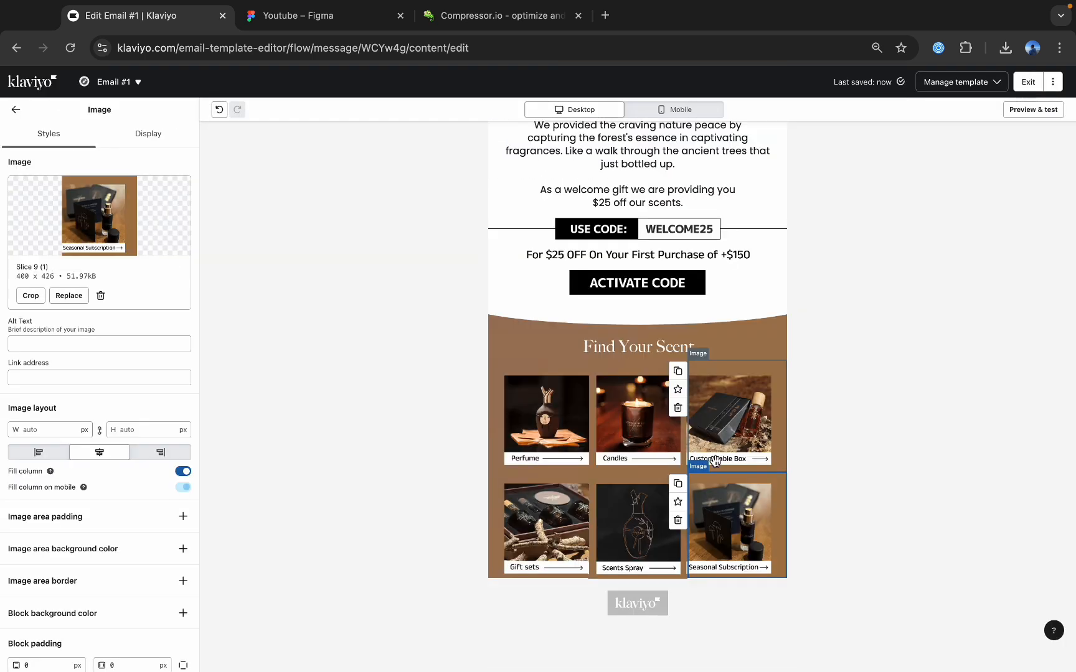
Switch to Figma and draw a slice of about 600 × 581 over the See How It's Made section, from the product grid to the footer.
{"action": "left_click", "coordinate": [308, 15]}
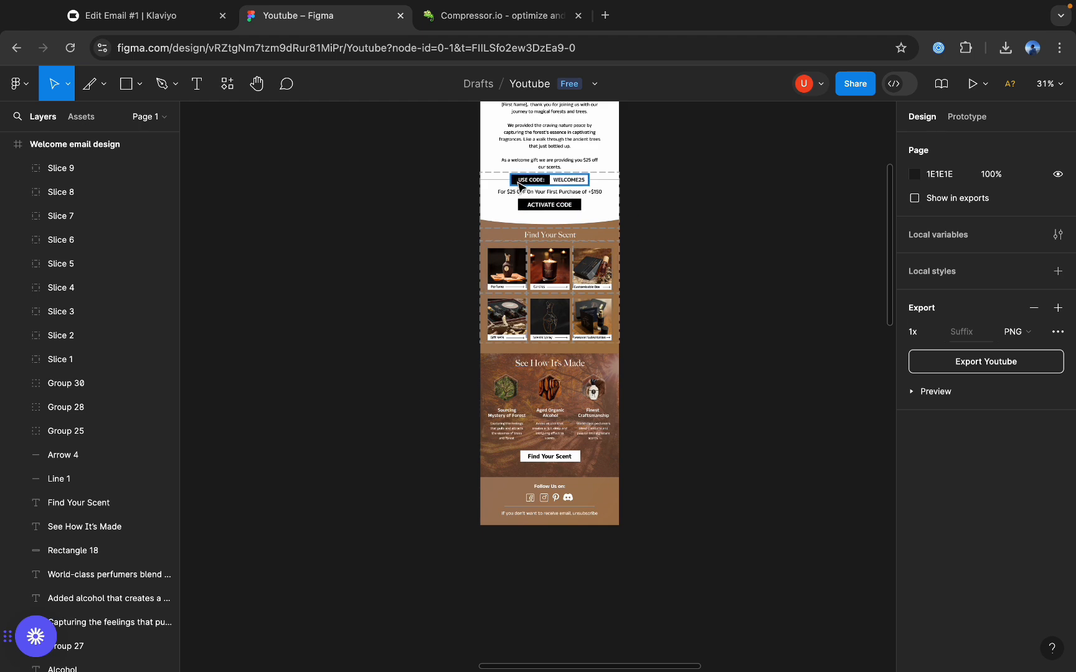
{"action": "scroll", "coordinate": [554, 346], "scroll_direction": "up", "scroll_amount": 5}
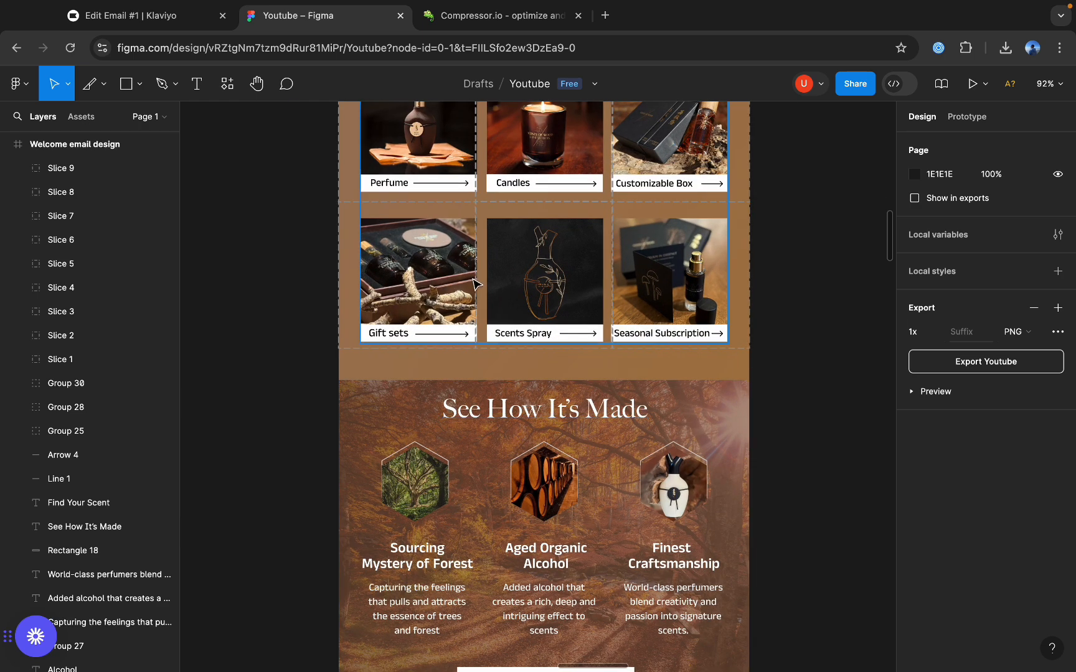
{"action": "left_click", "coordinate": [103, 84]}
{"action": "left_click", "coordinate": [62, 156]}
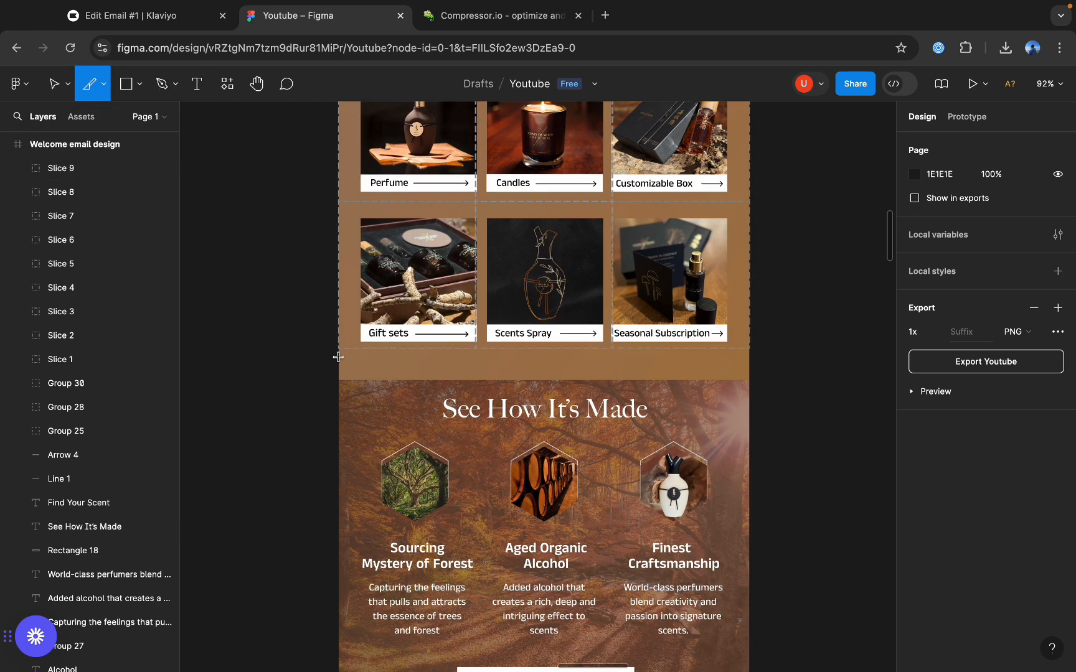
{"action": "mouse_move", "coordinate": [338, 352]}
{"action": "left_mouse_down"}
{"action": "mouse_move", "coordinate": [752, 660]}
{"action": "mouse_move", "coordinate": [749, 566]}
{"action": "left_mouse_up"}
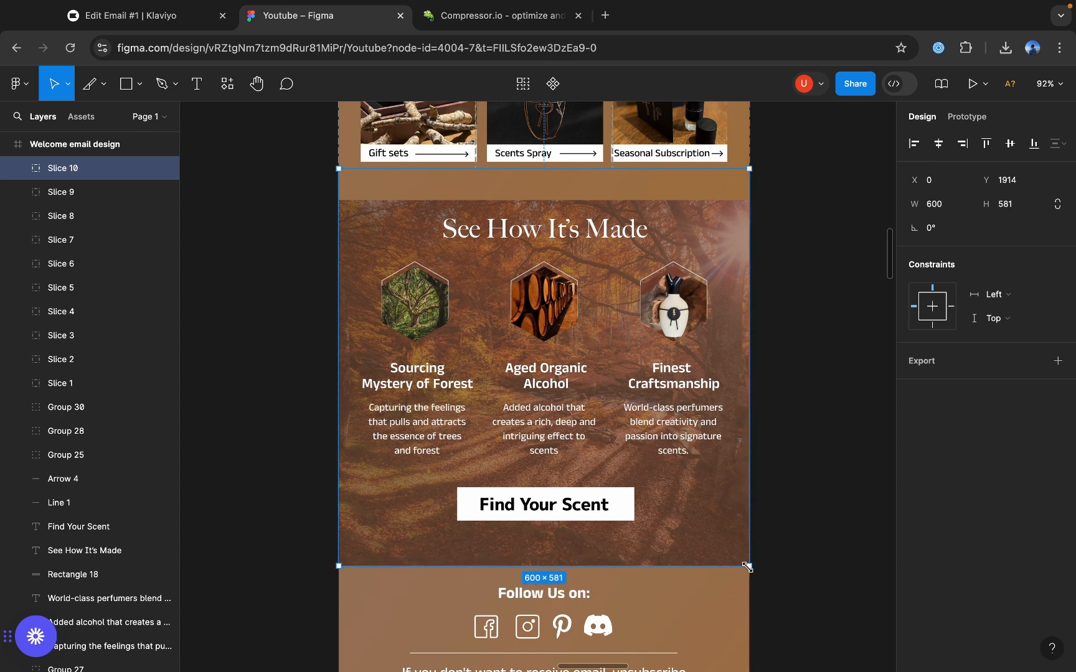
Export the See How It's Made slice as a 2x PNG, and compress and download Slice 10.png on Compressor.io.
{"action": "left_click", "coordinate": [934, 386]}
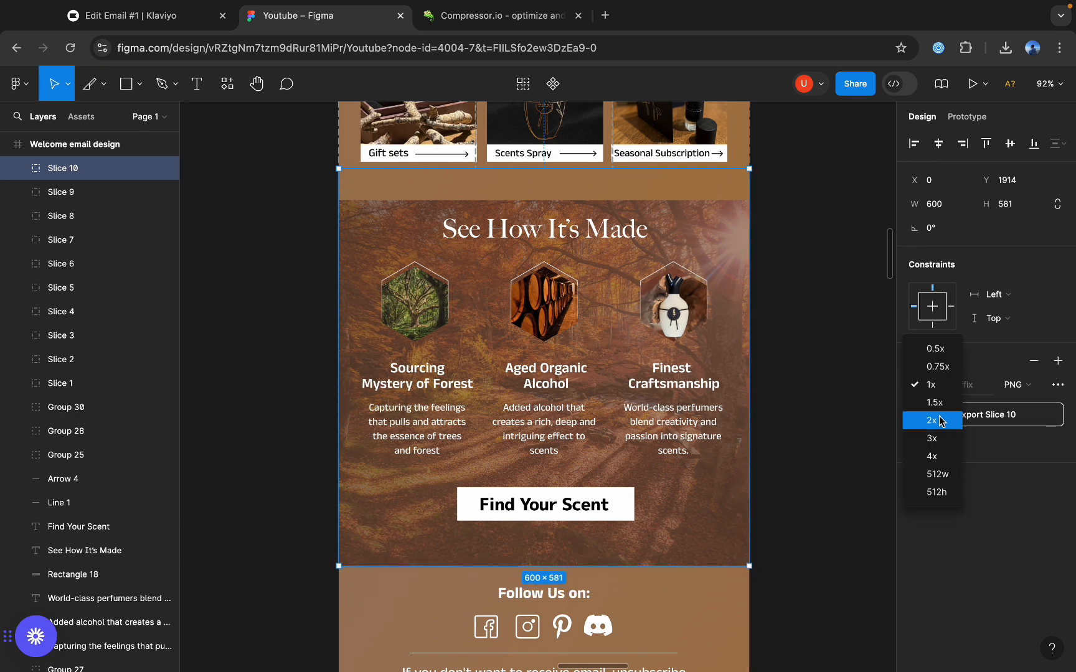
{"action": "left_click", "coordinate": [932, 421]}
{"action": "left_click", "coordinate": [958, 415]}
{"action": "scroll", "coordinate": [840, 434], "scroll_direction": "down", "scroll_amount": 5}
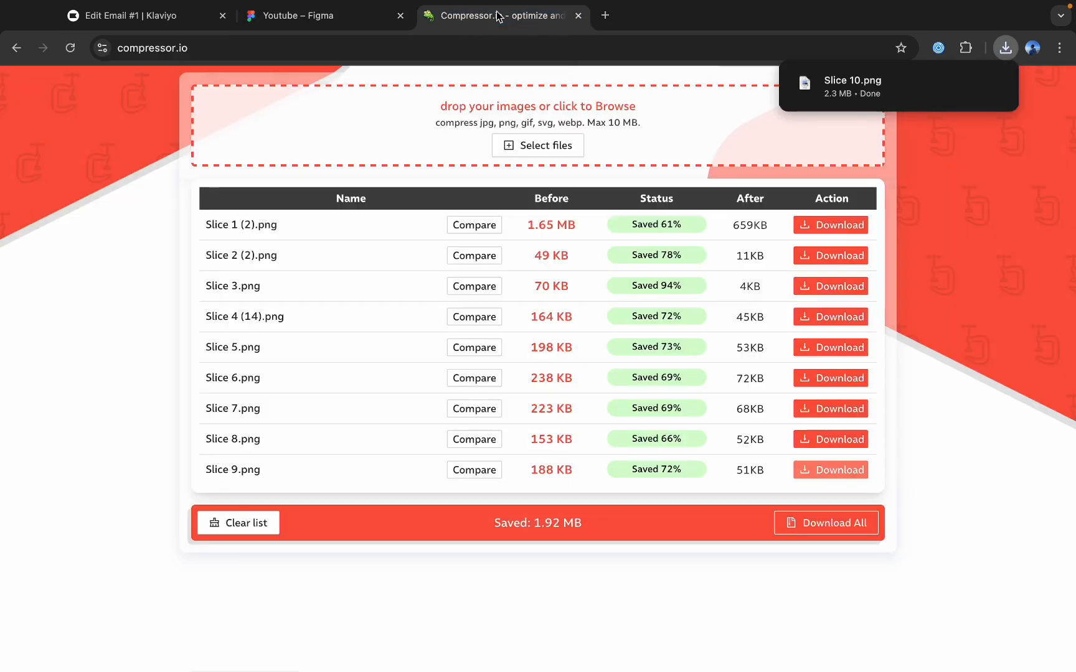
{"action": "left_click", "coordinate": [498, 16]}
{"action": "left_click_drag", "start_coordinate": [795, 85], "coordinate": [547, 129]}
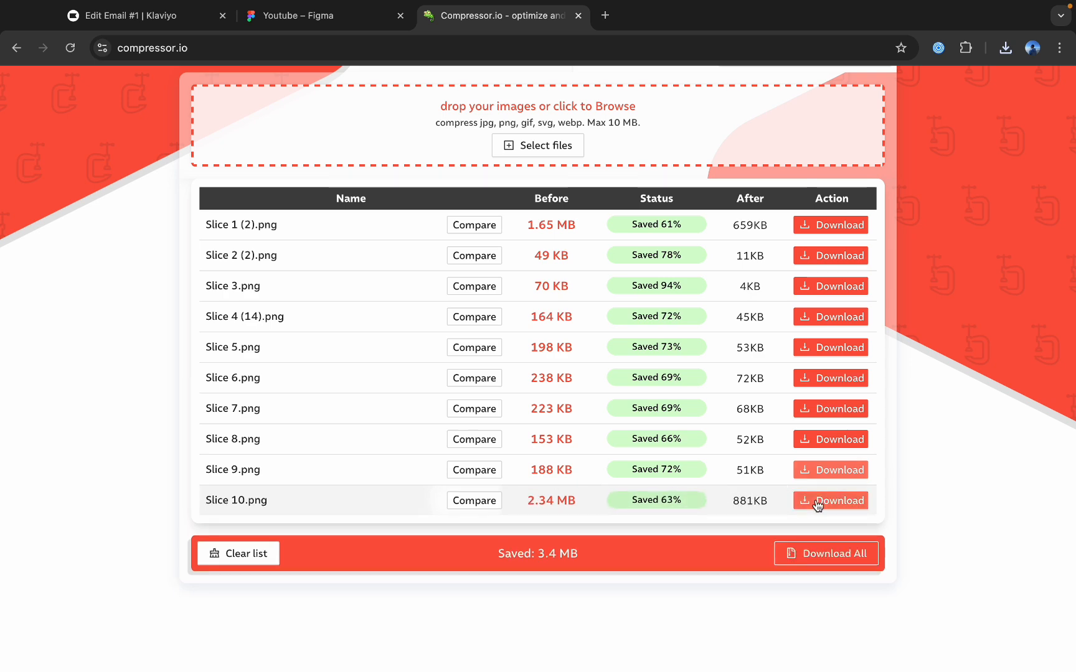
{"action": "left_click", "coordinate": [817, 501]}
Switch to Klaviyo and add a new section with an image block below the product grid.
{"action": "left_click", "coordinate": [156, 18]}
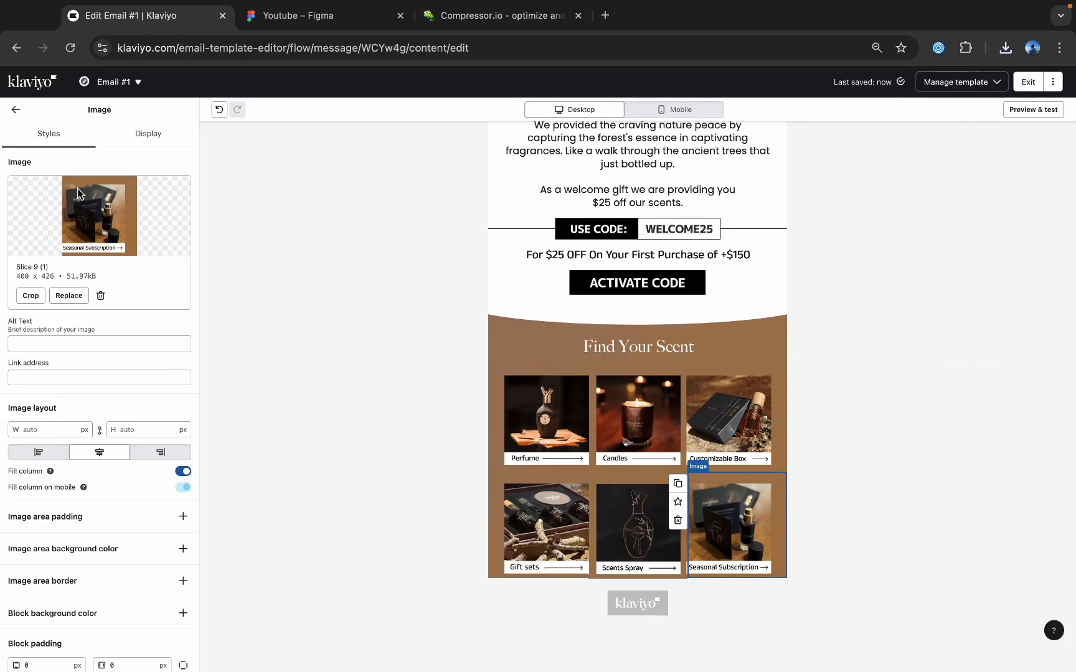
{"action": "left_click", "coordinate": [15, 111]}
{"action": "left_click_drag", "start_coordinate": [102, 523], "coordinate": [579, 597]}
{"action": "left_click_drag", "start_coordinate": [100, 224], "coordinate": [636, 579]}
{"action": "left_click", "coordinate": [581, 587]}
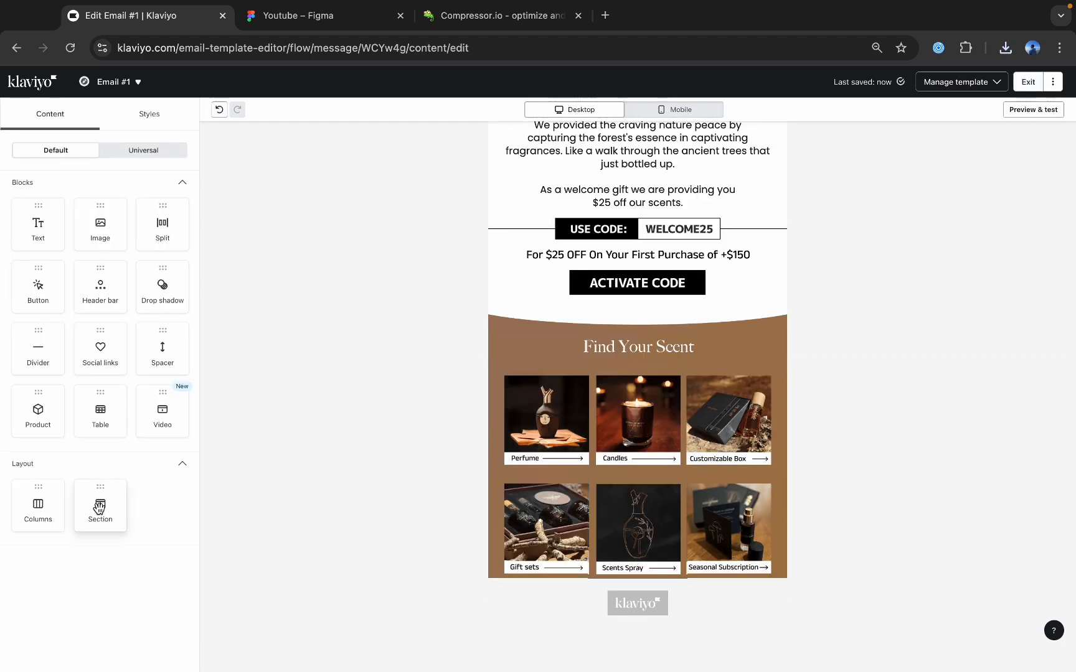
{"action": "left_click_drag", "start_coordinate": [100, 507], "coordinate": [644, 560]}
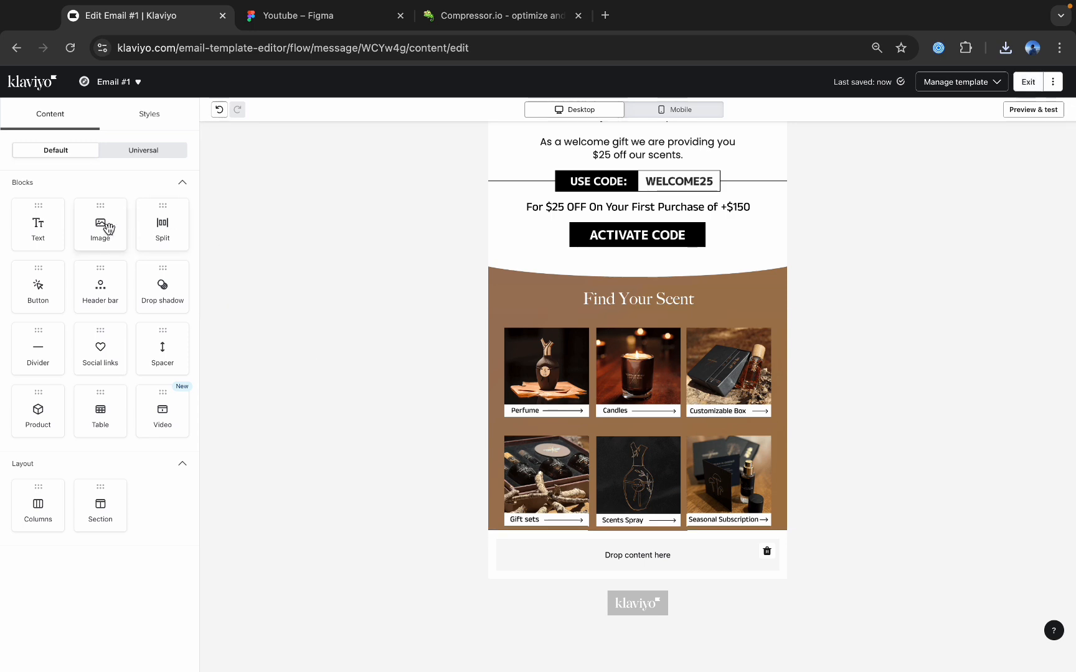
{"action": "left_click_drag", "start_coordinate": [100, 224], "coordinate": [645, 566]}
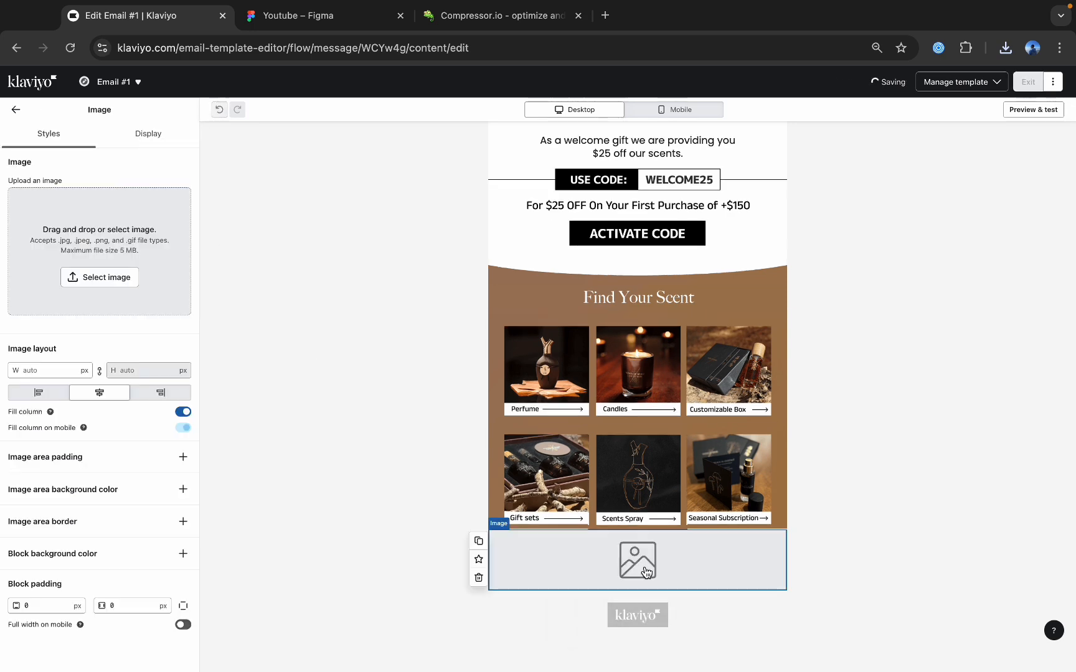
Upload the compressed Slice 10 (5).png into the new image block.
{"action": "left_click", "coordinate": [82, 276]}
{"action": "left_click", "coordinate": [114, 129]}
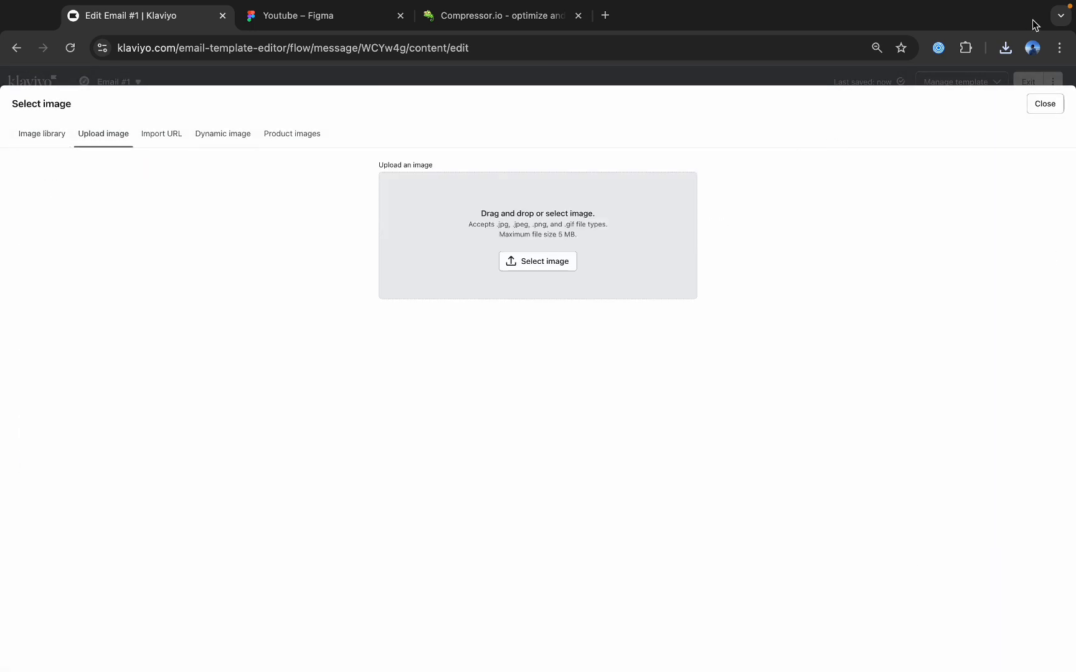
{"action": "left_click", "coordinate": [1004, 48]}
{"action": "left_click_drag", "start_coordinate": [874, 101], "coordinate": [588, 221]}
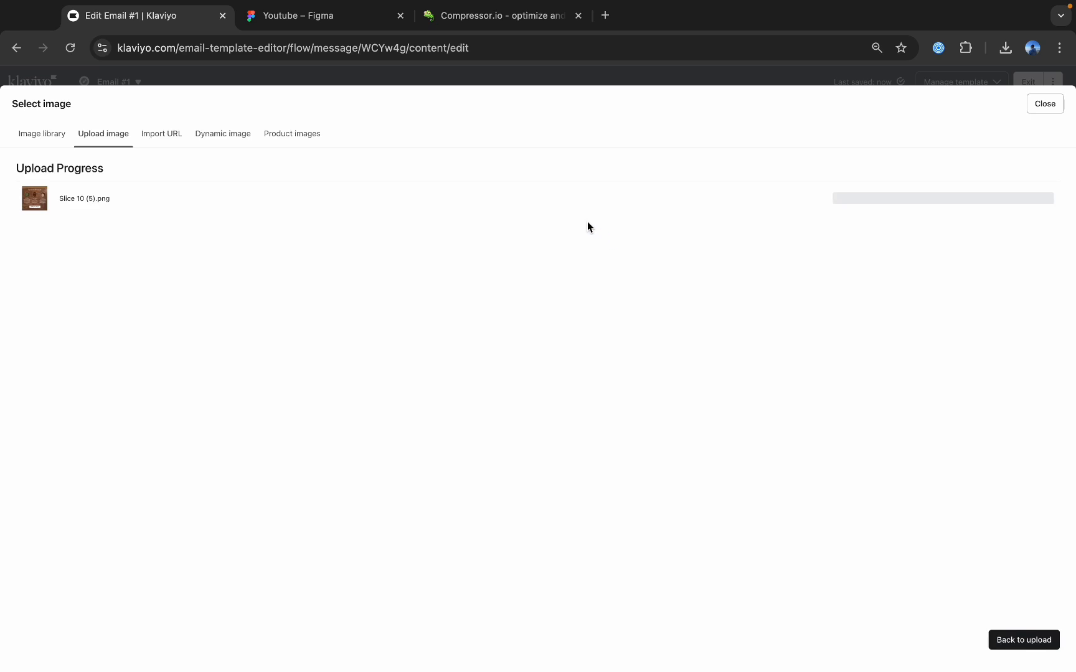
Switch to Figma and move the "Follow Us on:" text out of the footer, beside the email frame.
{"action": "left_click", "coordinate": [293, 17]}
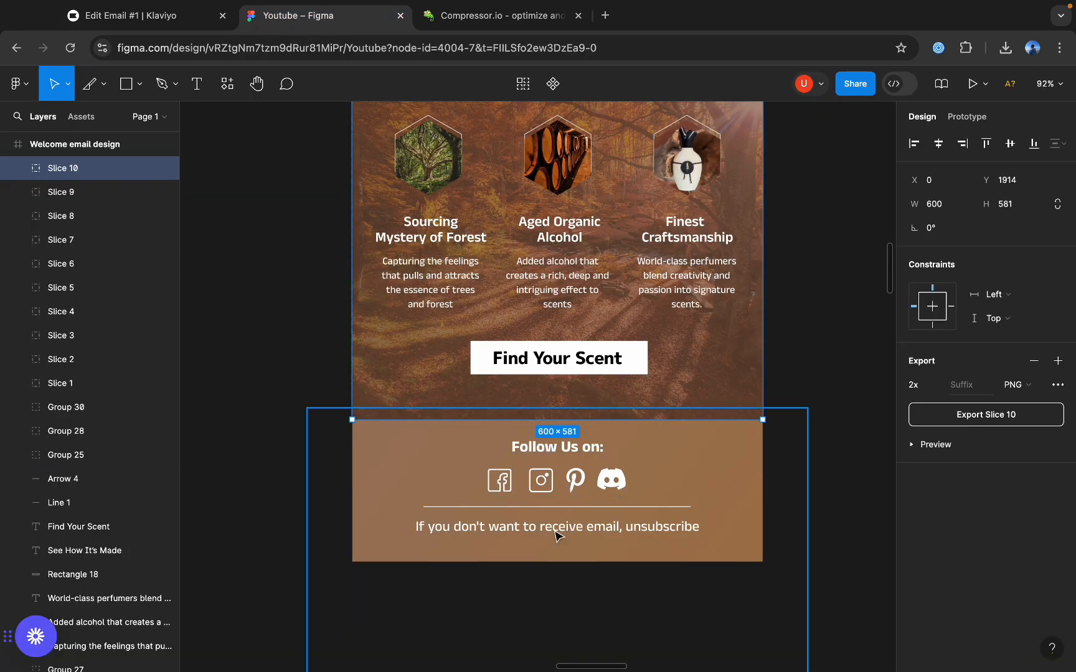
{"action": "scroll", "coordinate": [488, 464], "scroll_direction": "down", "scroll_amount": 3}
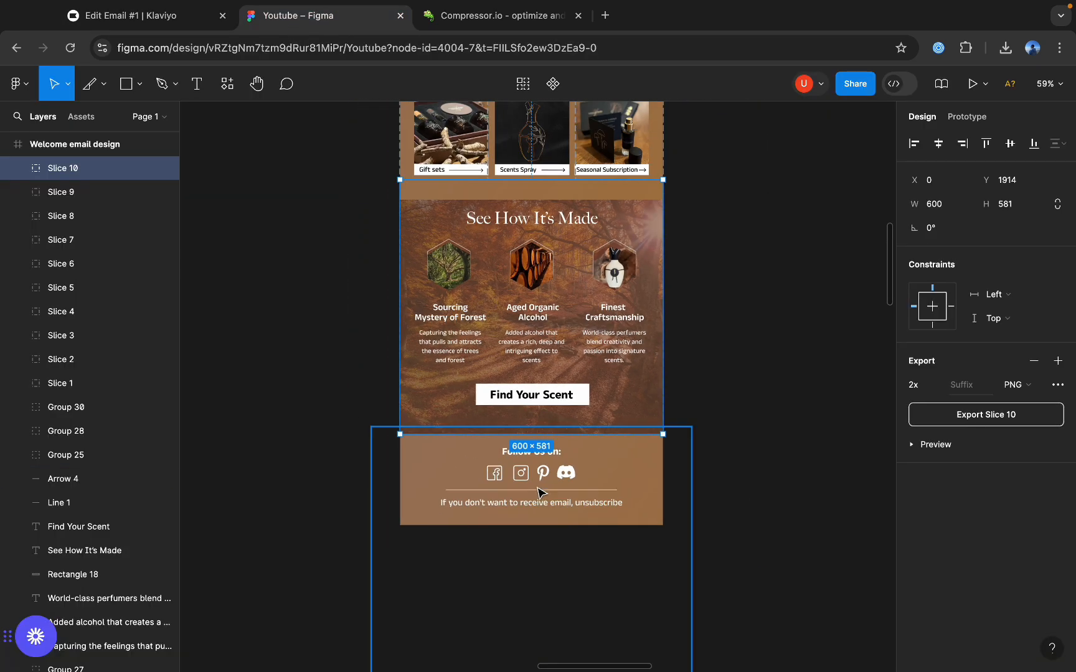
{"action": "scroll", "coordinate": [517, 436], "scroll_direction": "up", "scroll_amount": 5}
{"action": "left_click", "coordinate": [523, 429]}
{"action": "left_click_drag", "start_coordinate": [523, 431], "coordinate": [667, 625]}
{"action": "key", "text": "super+z"}
{"action": "left_click", "coordinate": [509, 424]}
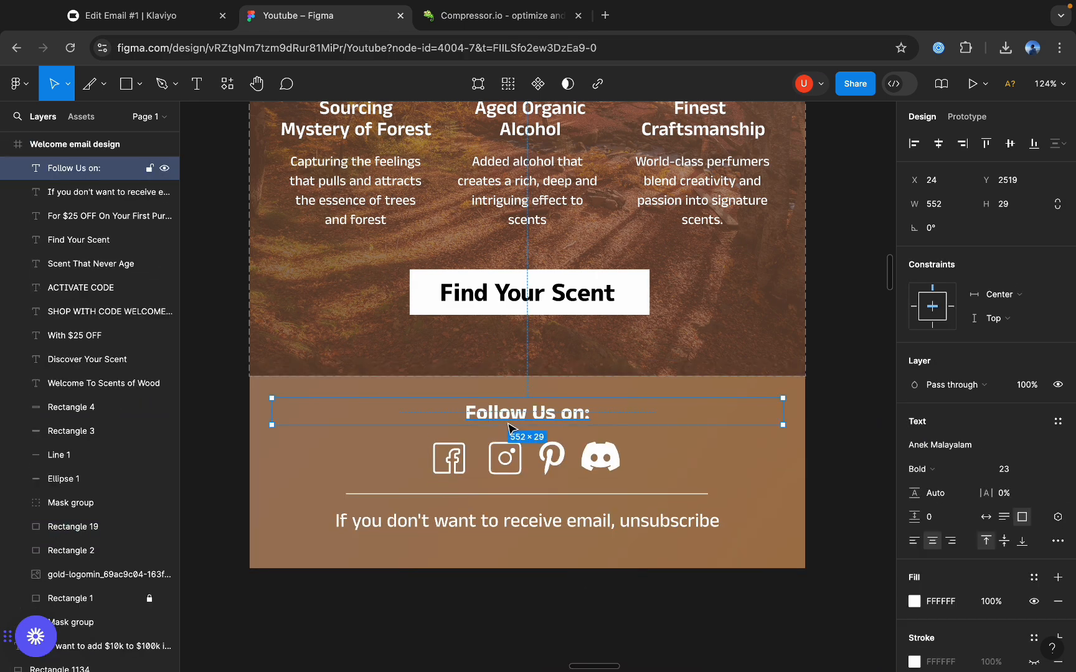
{"action": "left_click_drag", "start_coordinate": [543, 426], "coordinate": [1063, 428]}
Move the Facebook, Instagram, Pinterest and Discord icons out of the footer, leaving the brown background above the divider line empty.
{"action": "left_click", "coordinate": [434, 460]}
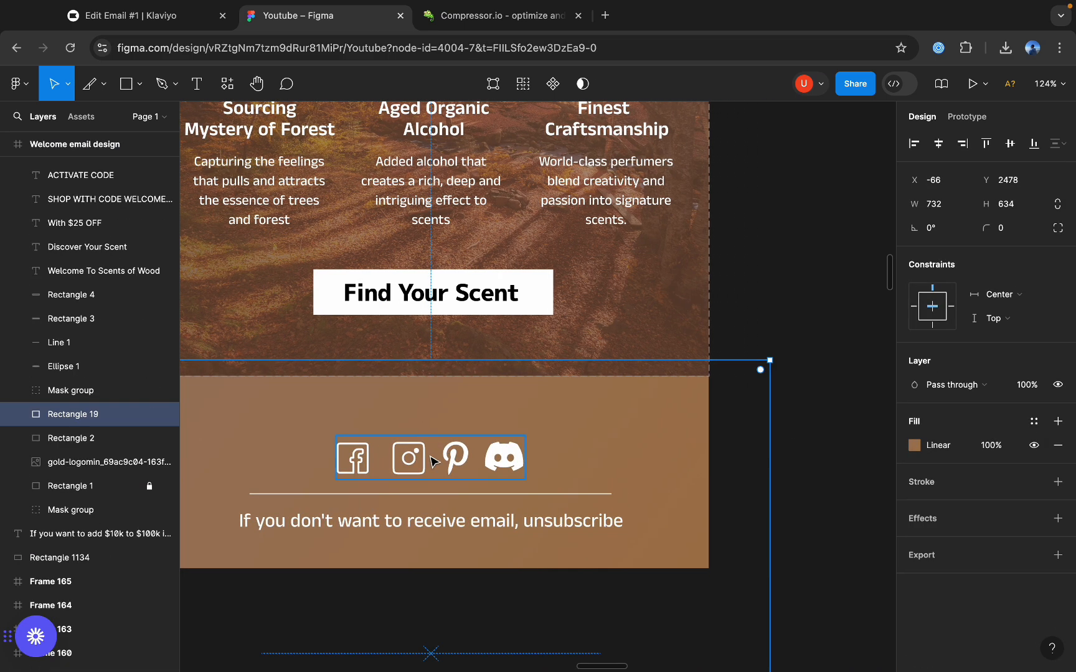
{"action": "double_click", "coordinate": [432, 462]}
{"action": "left_click_drag", "start_coordinate": [424, 464], "coordinate": [946, 490]}
{"action": "left_click", "coordinate": [446, 467]}
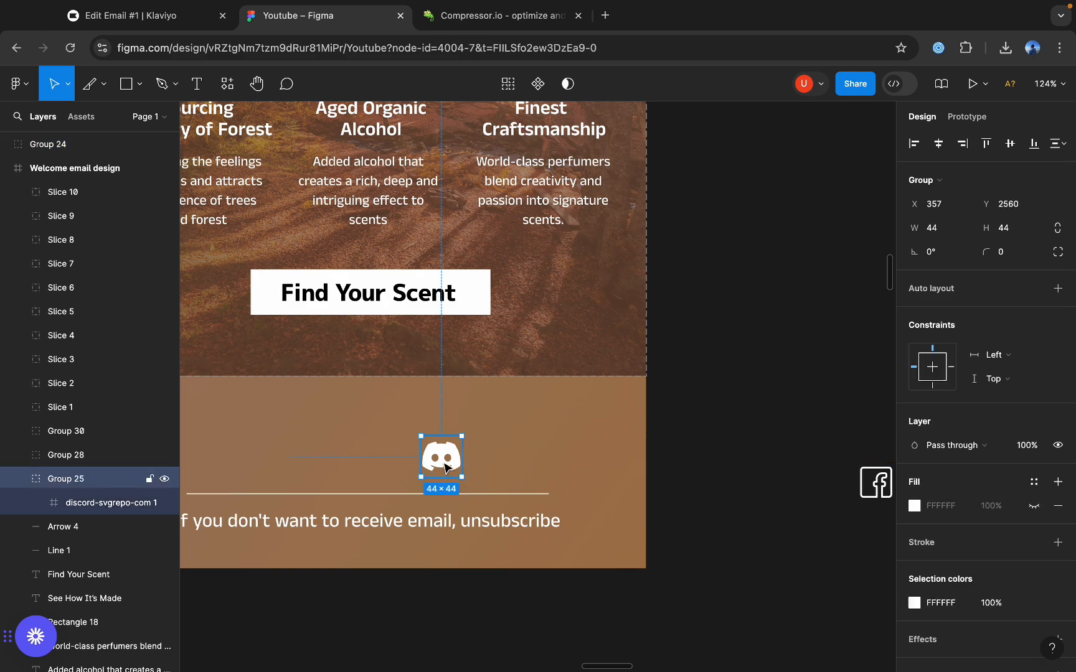
{"action": "left_click_drag", "start_coordinate": [464, 468], "coordinate": [886, 451]}
{"action": "left_click_drag", "start_coordinate": [409, 512], "coordinate": [690, 552]}
{"action": "key", "text": "super+z"}
{"action": "key", "text": "shift+2"}
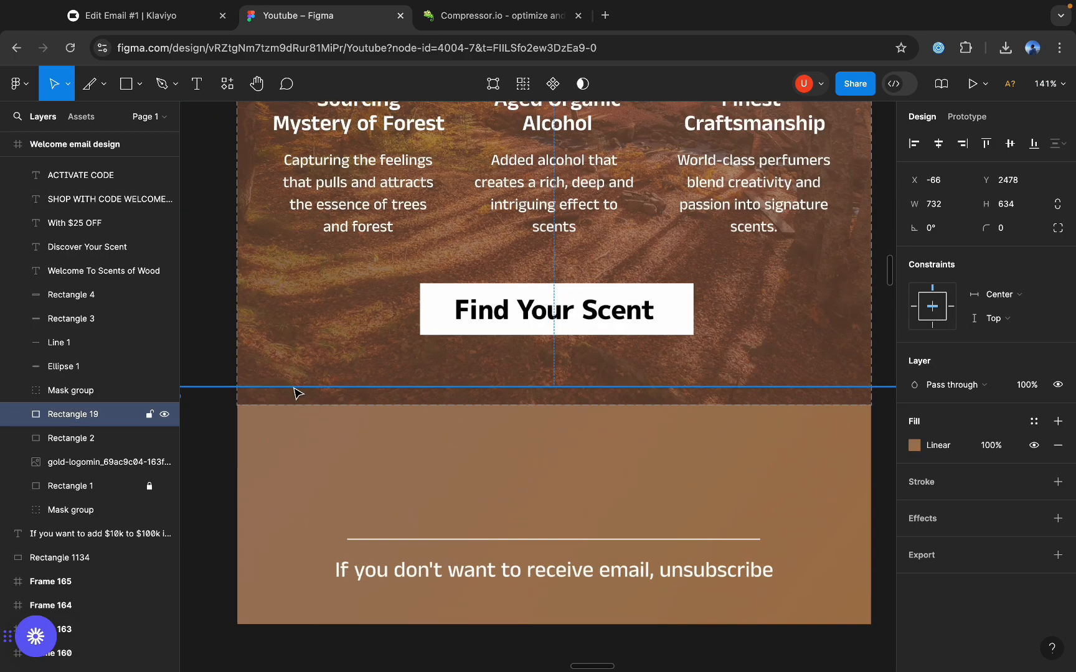
Draw a slice of about 600 × 113 over the empty footer background above the divider line.
{"action": "left_click", "coordinate": [126, 84]}
{"action": "left_click", "coordinate": [104, 85]}
{"action": "left_click", "coordinate": [127, 157]}
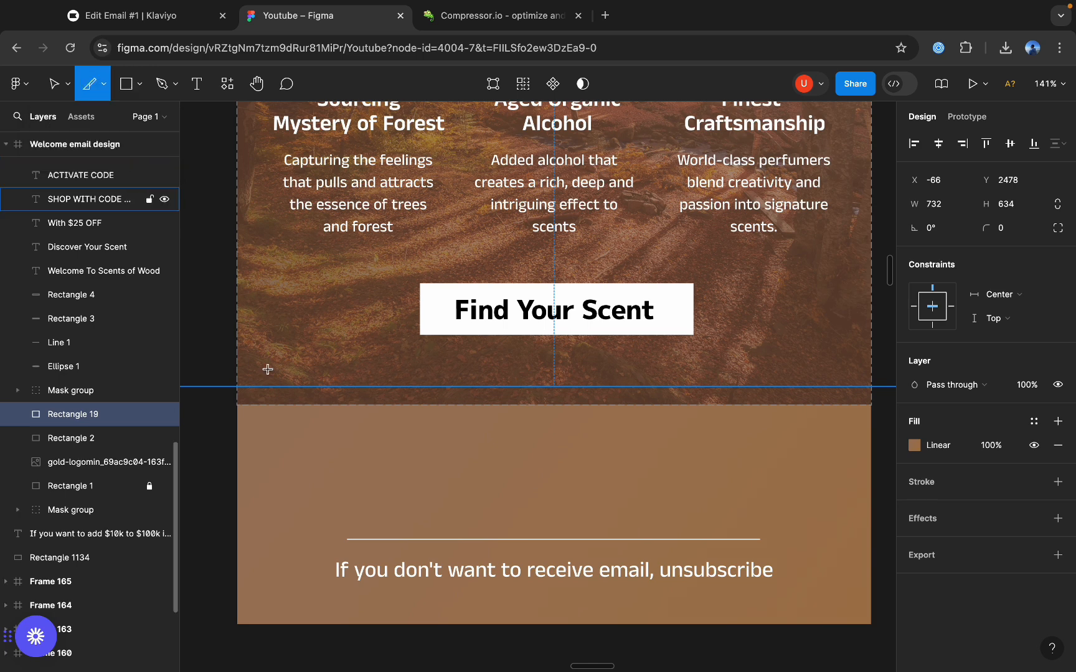
{"action": "mouse_move", "coordinate": [237, 408]}
{"action": "left_mouse_down"}
{"action": "mouse_move", "coordinate": [857, 572]}
{"action": "mouse_move", "coordinate": [893, 541]}
{"action": "mouse_move", "coordinate": [747, 517]}
{"action": "mouse_move", "coordinate": [757, 528]}
{"action": "left_mouse_up"}
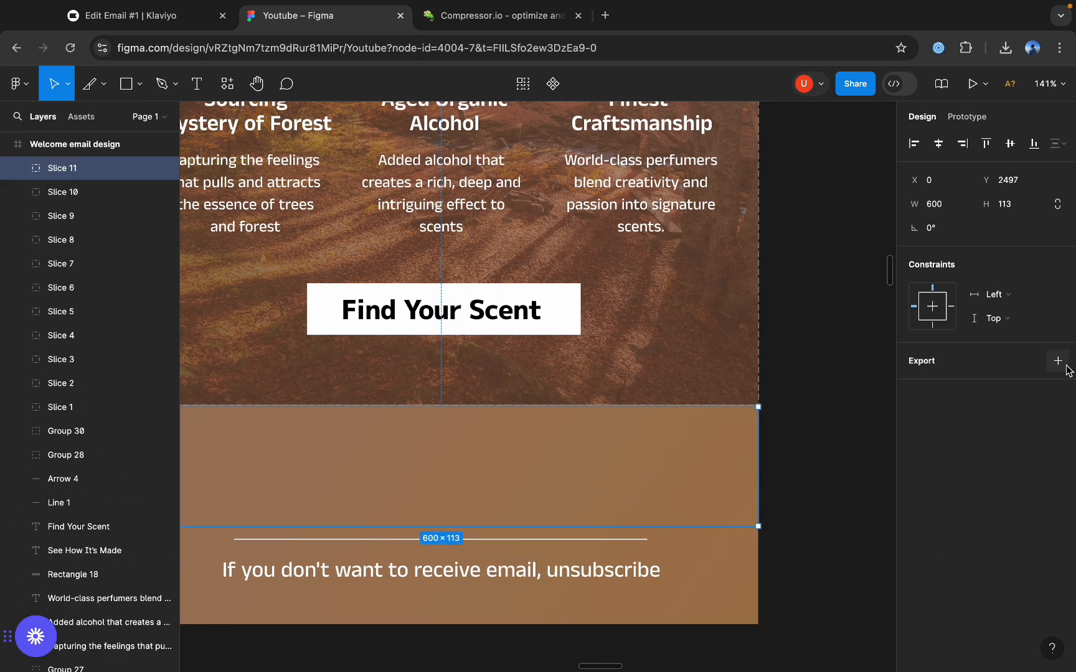
Export the footer background slice as a 2x PNG, and compress and download Slice 11.png on Compressor.io.
{"action": "left_click", "coordinate": [937, 386]}
{"action": "left_click", "coordinate": [944, 413]}
{"action": "left_click", "coordinate": [958, 414]}
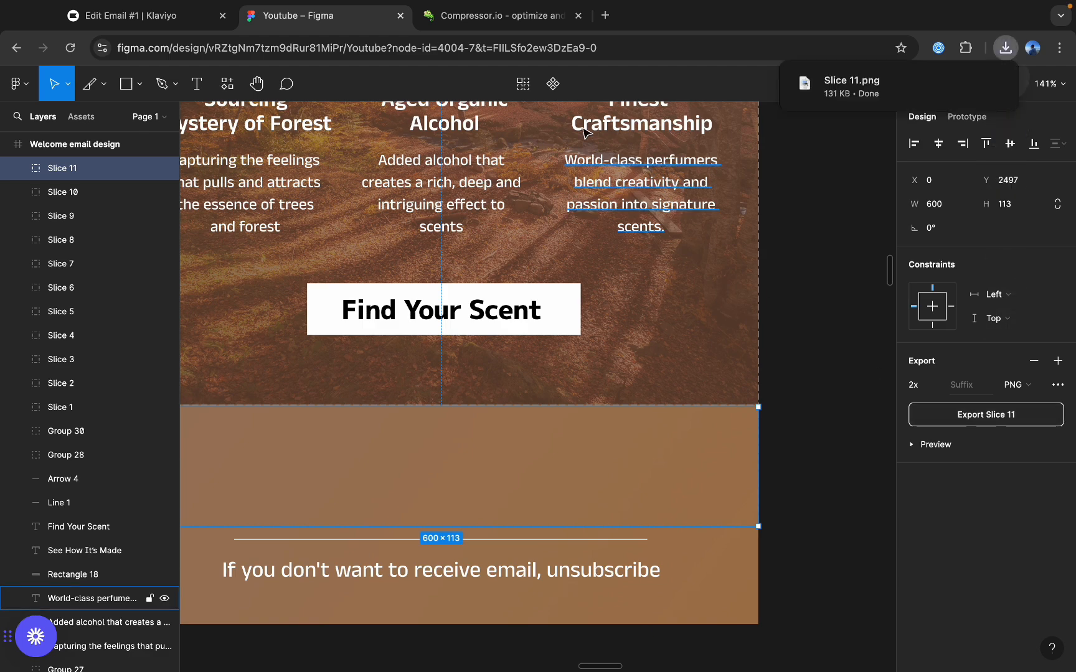
{"action": "left_click", "coordinate": [511, 19]}
{"action": "left_click_drag", "start_coordinate": [852, 86], "coordinate": [538, 124]}
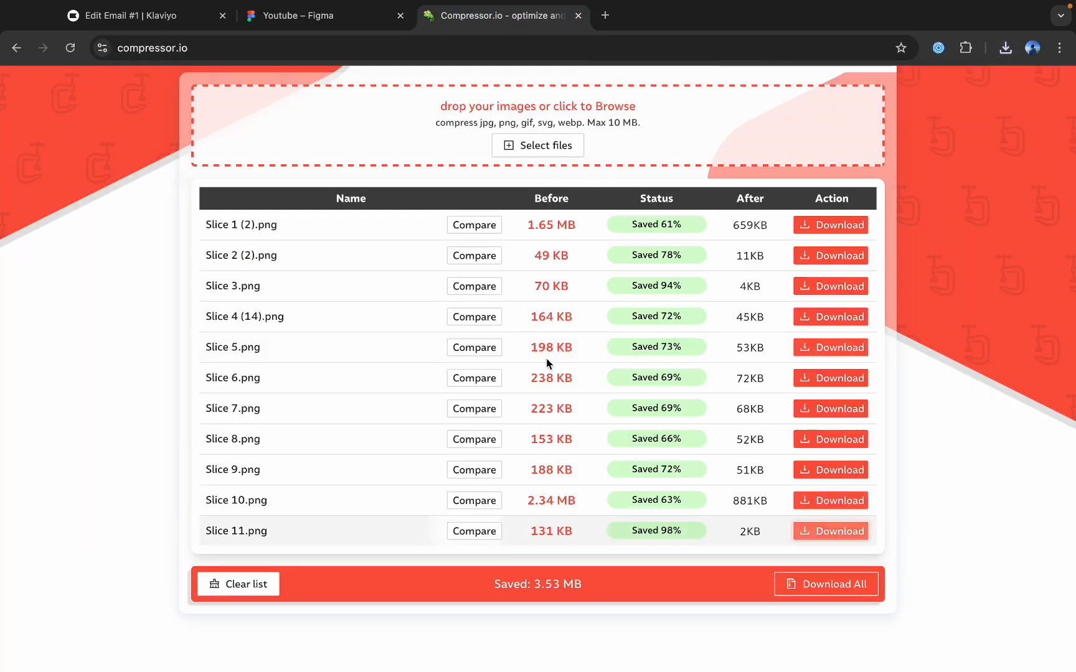
Switch to Klaviyo, add an empty section below the See How It's Made image and open its settings.
{"action": "left_click", "coordinate": [139, 22]}
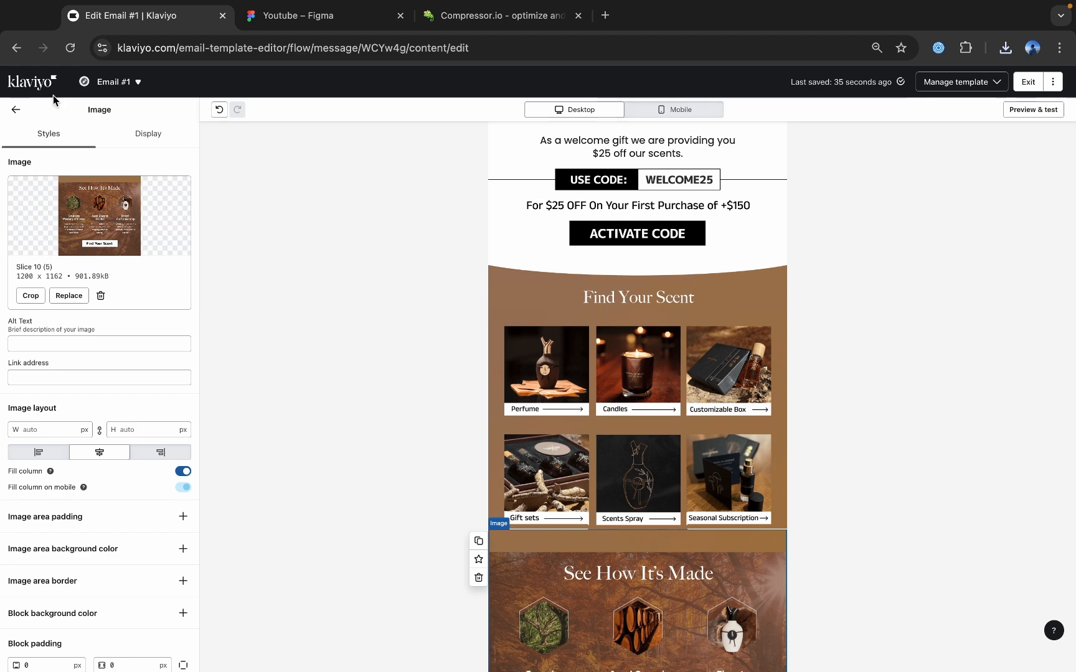
{"action": "left_click", "coordinate": [16, 110]}
{"action": "scroll", "coordinate": [588, 293], "scroll_direction": "down", "scroll_amount": 4}
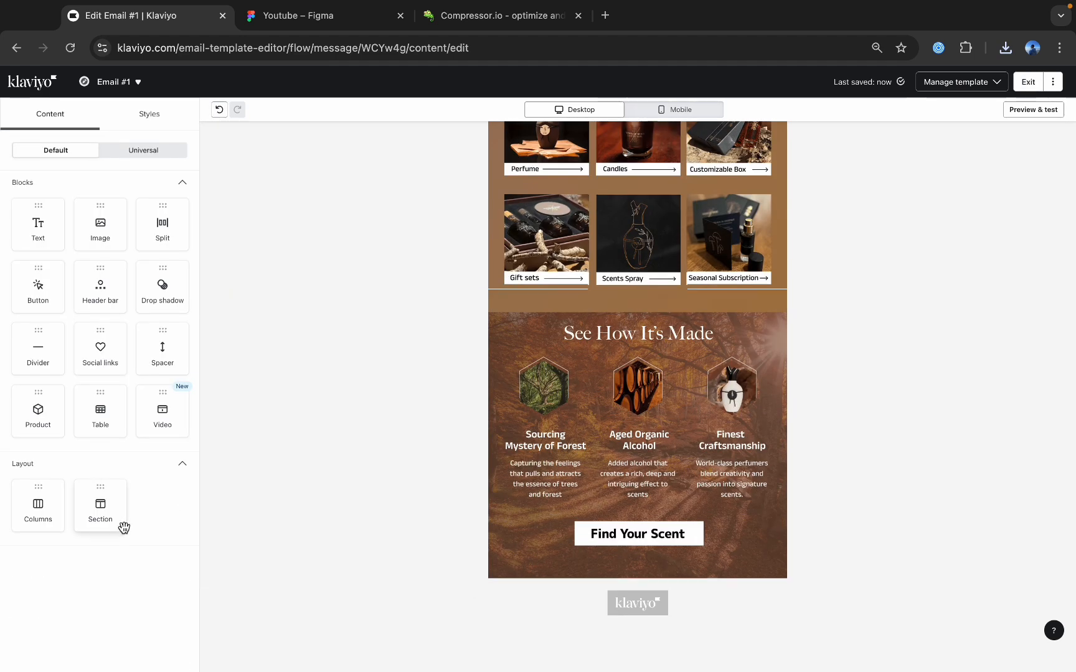
{"action": "left_click_drag", "start_coordinate": [124, 528], "coordinate": [623, 592]}
{"action": "left_click", "coordinate": [402, 608]}
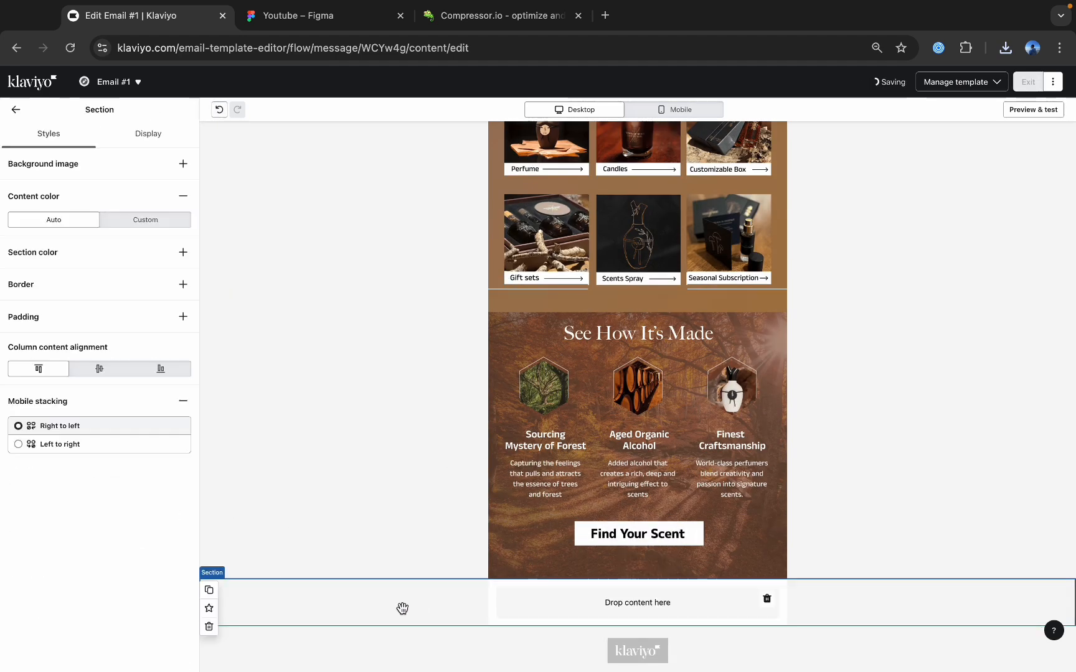
Upload Slice 11 (4).png as the new section's background image and place a text block inside the section.
{"action": "left_click", "coordinate": [183, 164]}
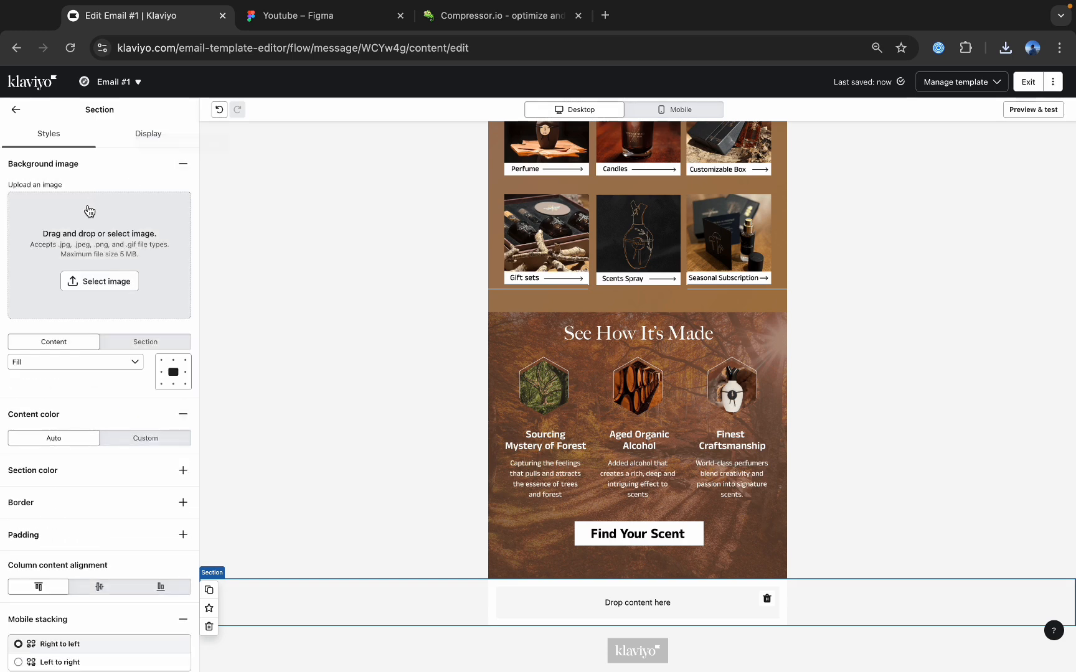
{"action": "left_click", "coordinate": [107, 281]}
{"action": "left_click", "coordinate": [112, 136]}
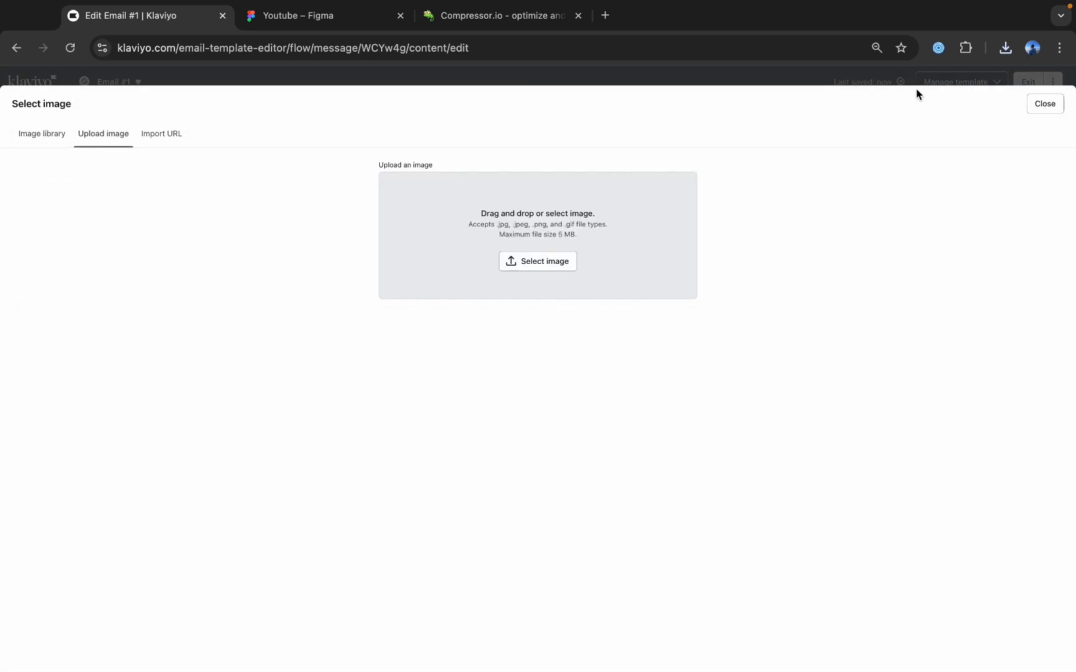
{"action": "left_click", "coordinate": [996, 47]}
{"action": "left_click_drag", "start_coordinate": [902, 117], "coordinate": [610, 251]}
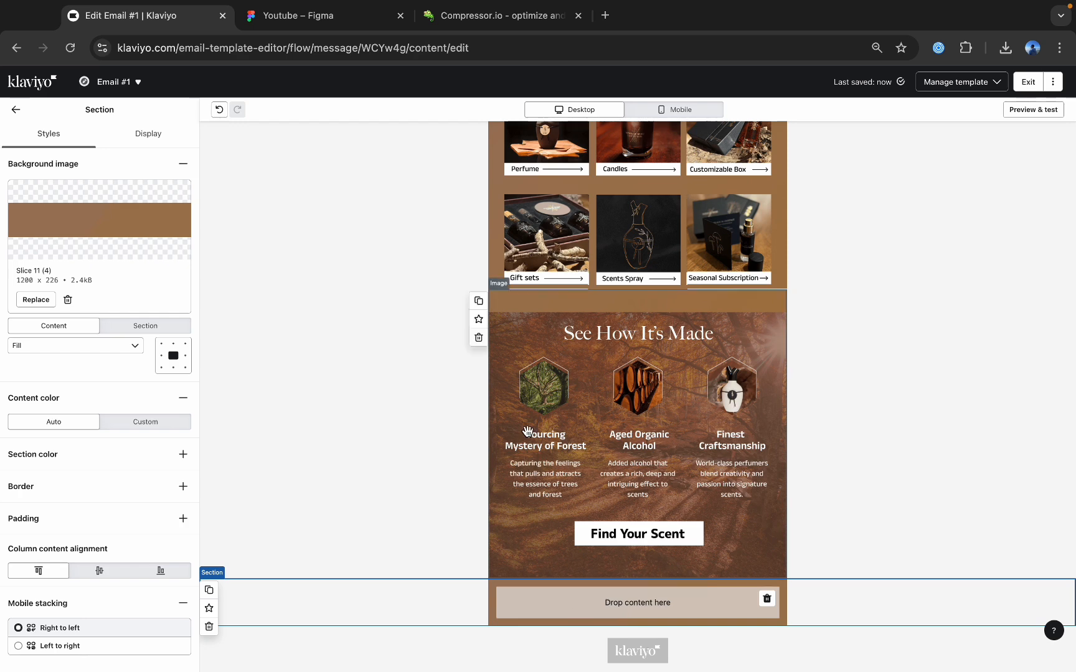
{"action": "left_click", "coordinate": [16, 111]}
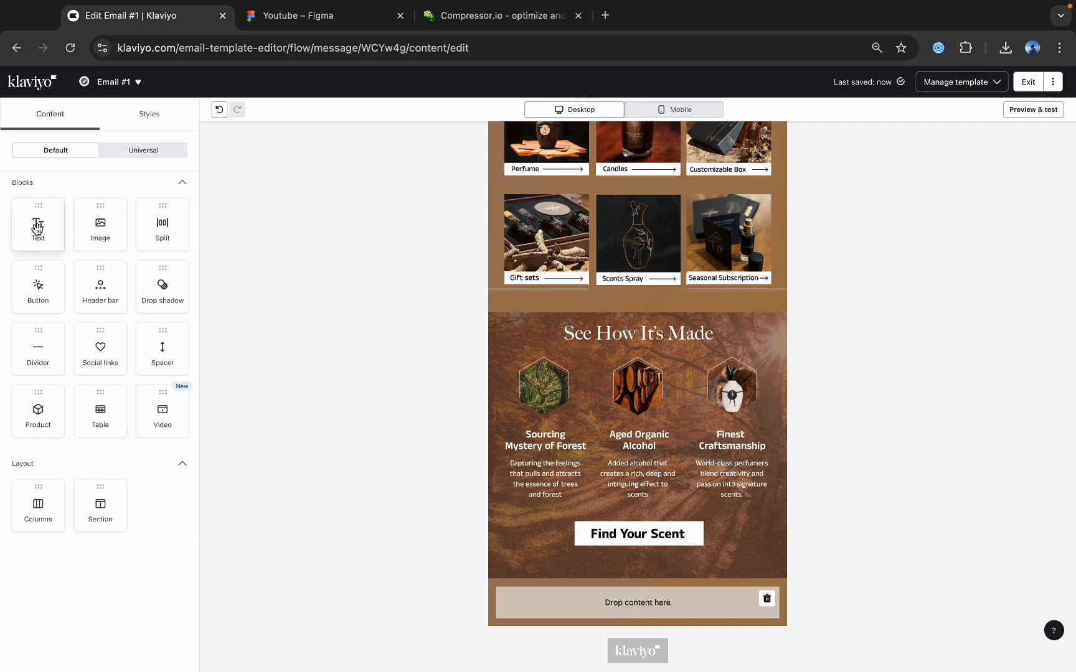
{"action": "left_click_drag", "start_coordinate": [38, 228], "coordinate": [675, 567]}
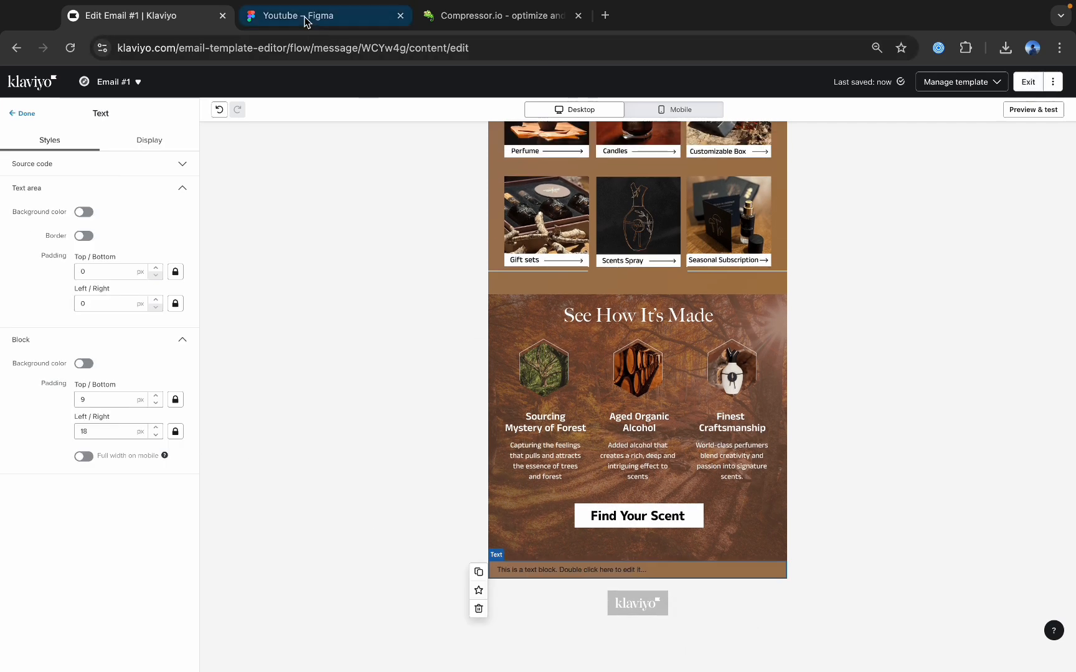
Switch to Figma and undo the footer edits to restore the "Follow Us on:" text and social icons.
{"action": "left_click", "coordinate": [306, 19]}
{"action": "scroll", "coordinate": [611, 502], "scroll_direction": "down", "scroll_amount": 3}
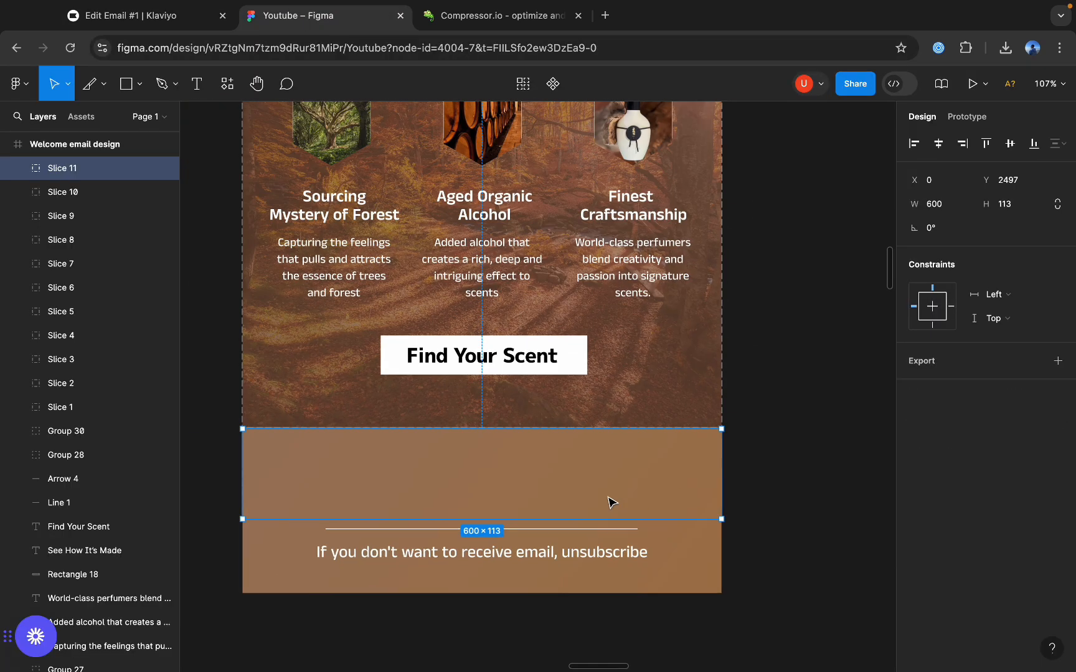
{"action": "key", "text": "super+z"}
{"action": "key", "text": "super+z"}
{"action": "key", "text": "super+z"}
{"action": "key", "text": "super+z"}
{"action": "key", "text": "super+z"}
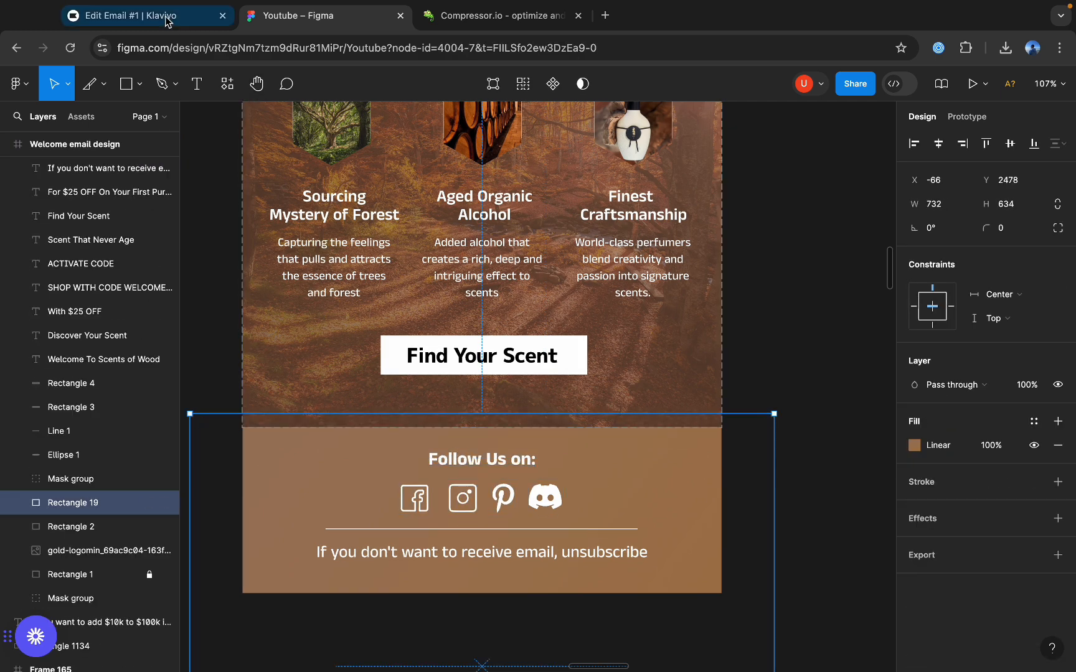
Switch to Klaviyo and replace the placeholder in the new text block with "Follow Us On:".
{"action": "left_click", "coordinate": [197, 17]}
{"action": "double_click", "coordinate": [574, 570]}
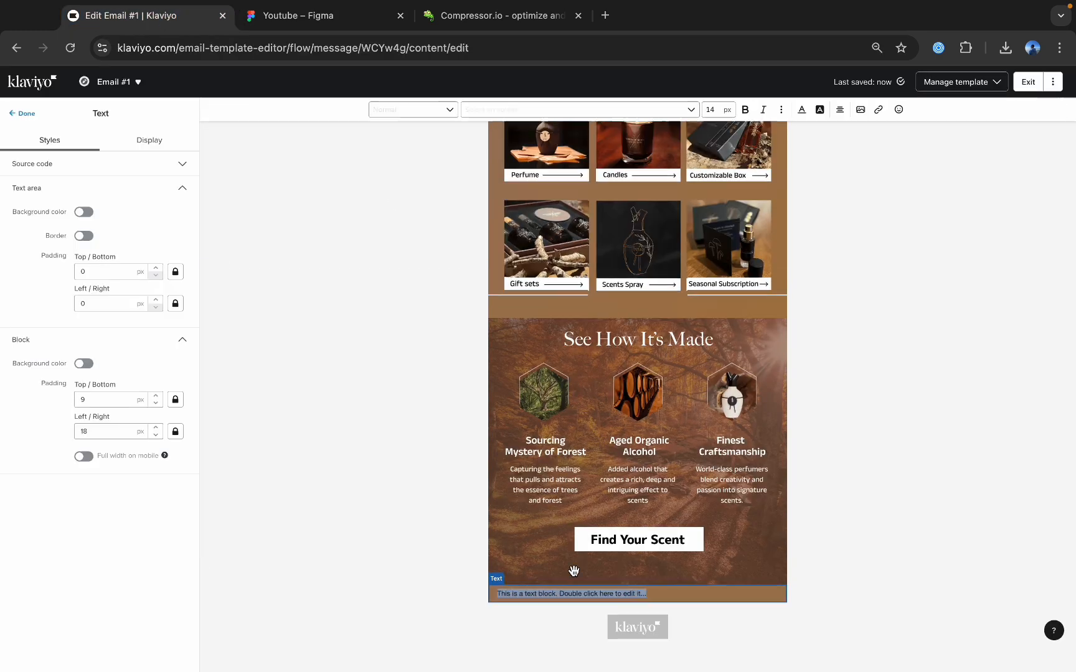
{"action": "type", "text": "Follow Us On:"}
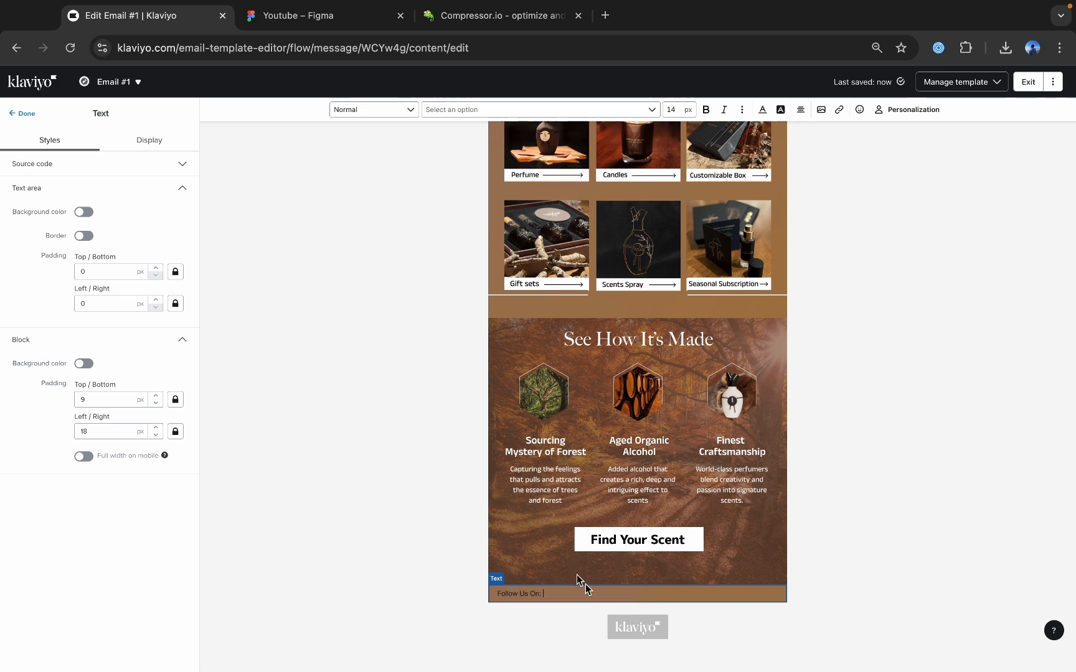
Format the "Follow Us On:" text at 25 px, centre-aligned and coloured white (FFFFFF).
{"action": "left_click_drag", "start_coordinate": [547, 592], "coordinate": [476, 596]}
{"action": "left_click", "coordinate": [534, 591]}
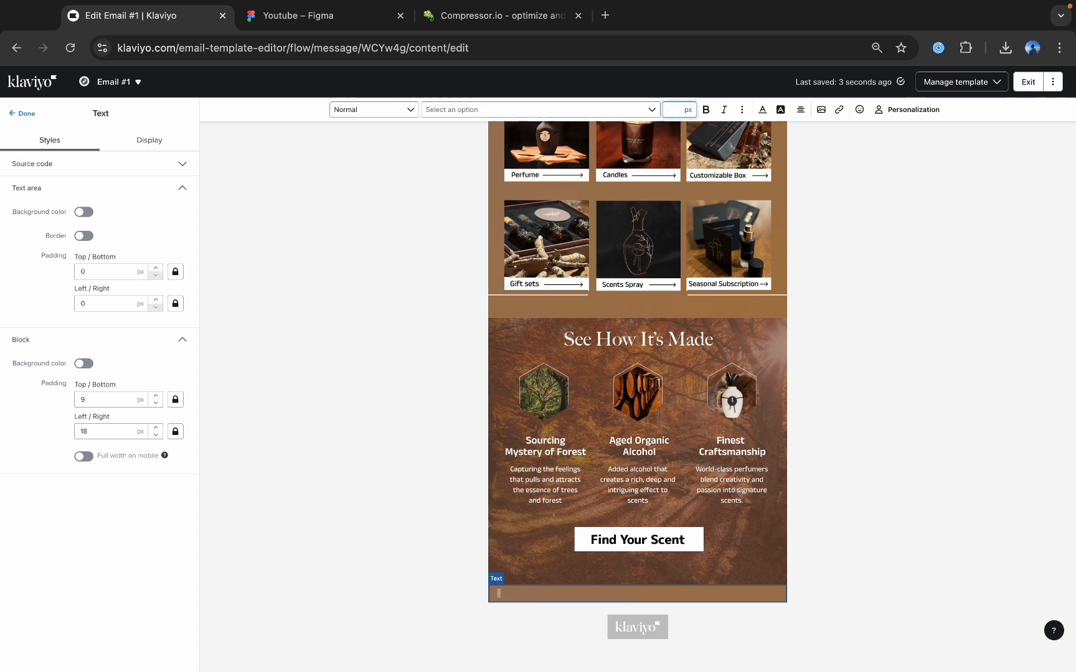
{"action": "type", "text": "25"}
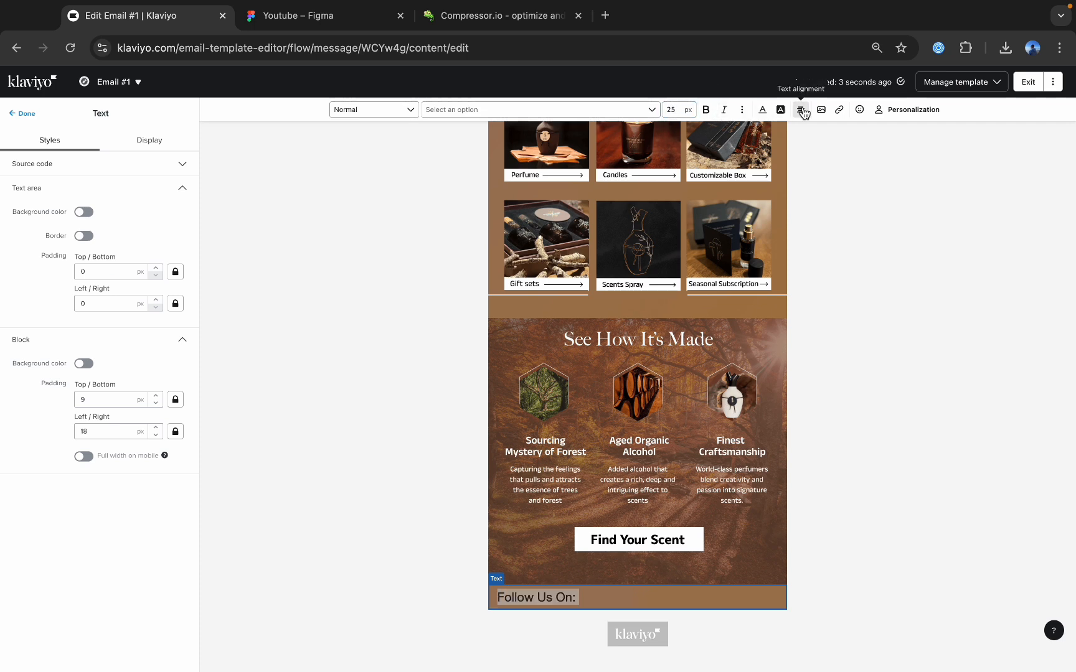
{"action": "left_click", "coordinate": [801, 109]}
{"action": "left_click", "coordinate": [819, 129]}
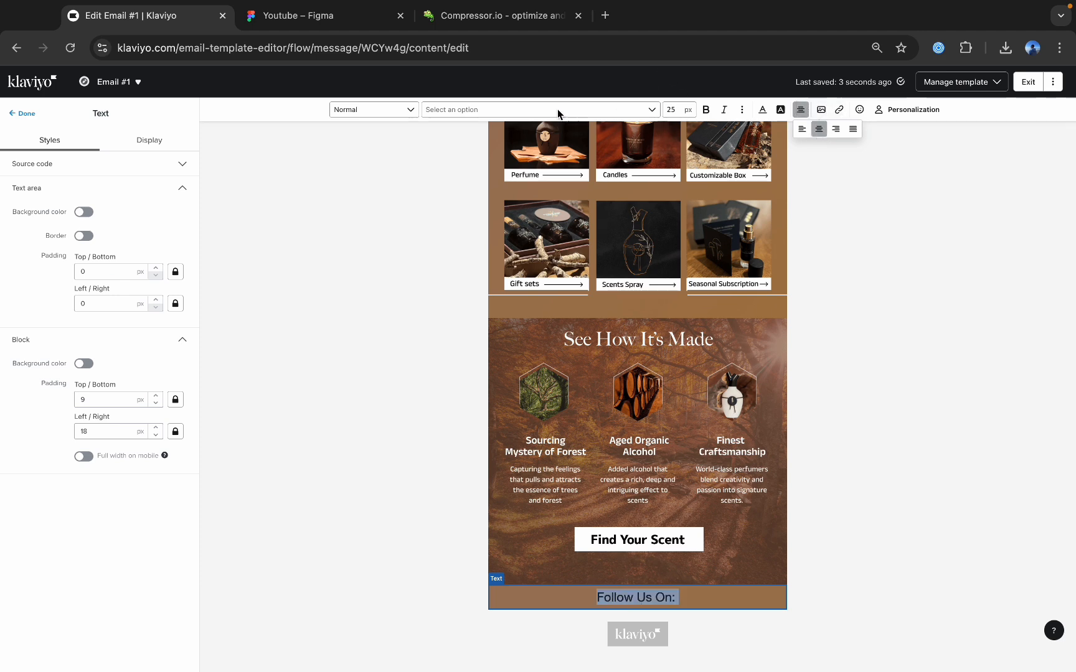
{"action": "left_click", "coordinate": [762, 109]}
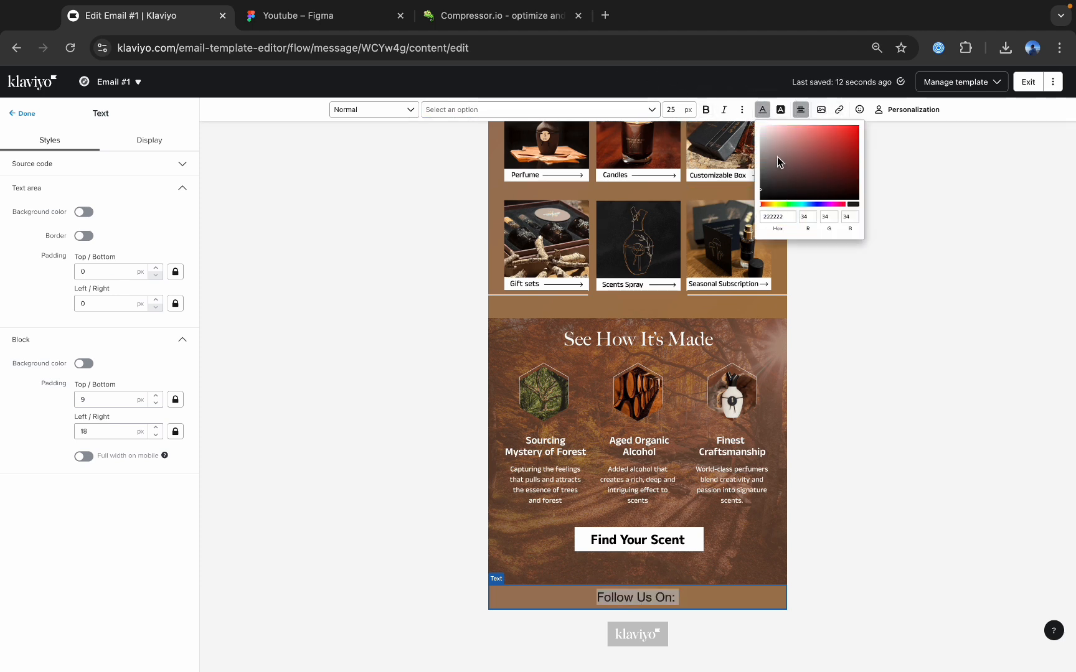
{"action": "left_click_drag", "start_coordinate": [776, 156], "coordinate": [754, 117]}
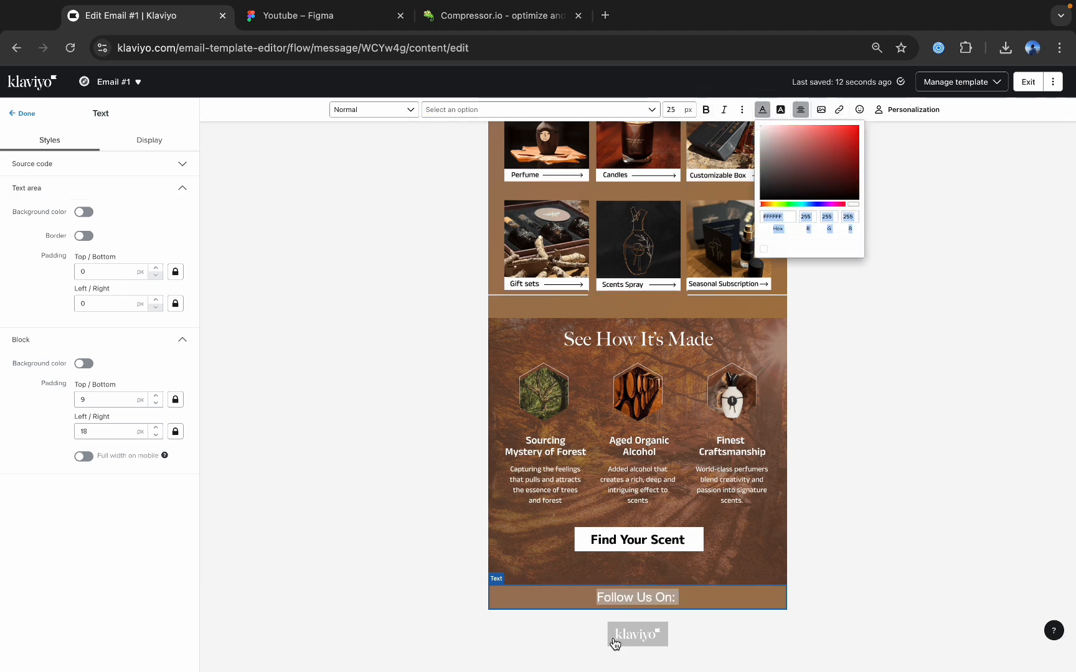
{"action": "left_click", "coordinate": [596, 597]}
{"action": "key", "text": "Return"}
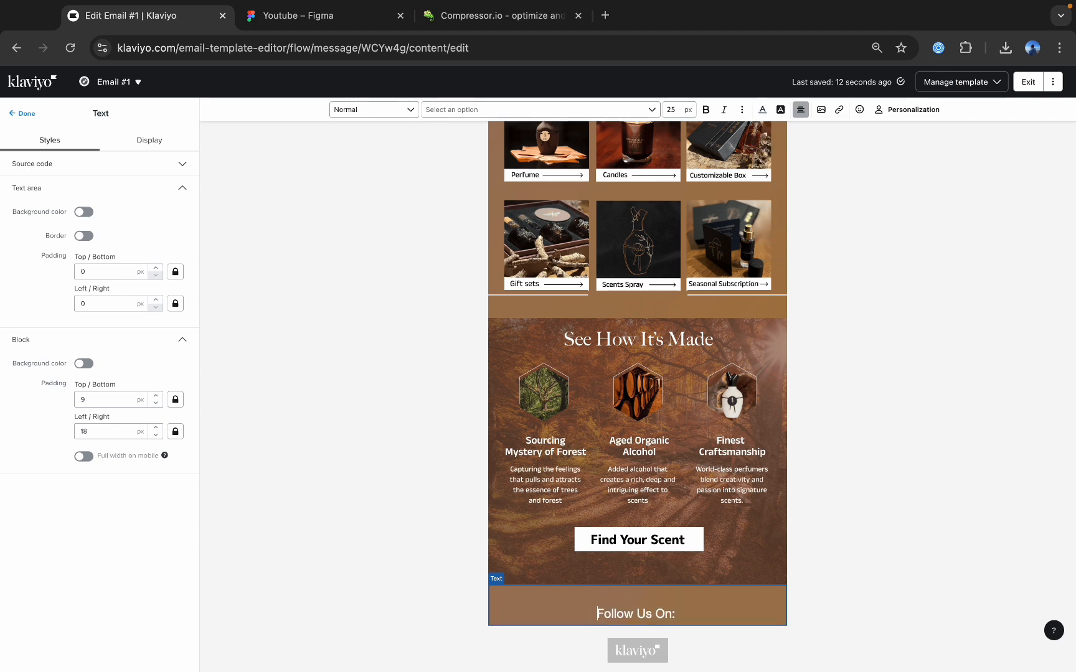
{"action": "key", "text": "BackSpace"}
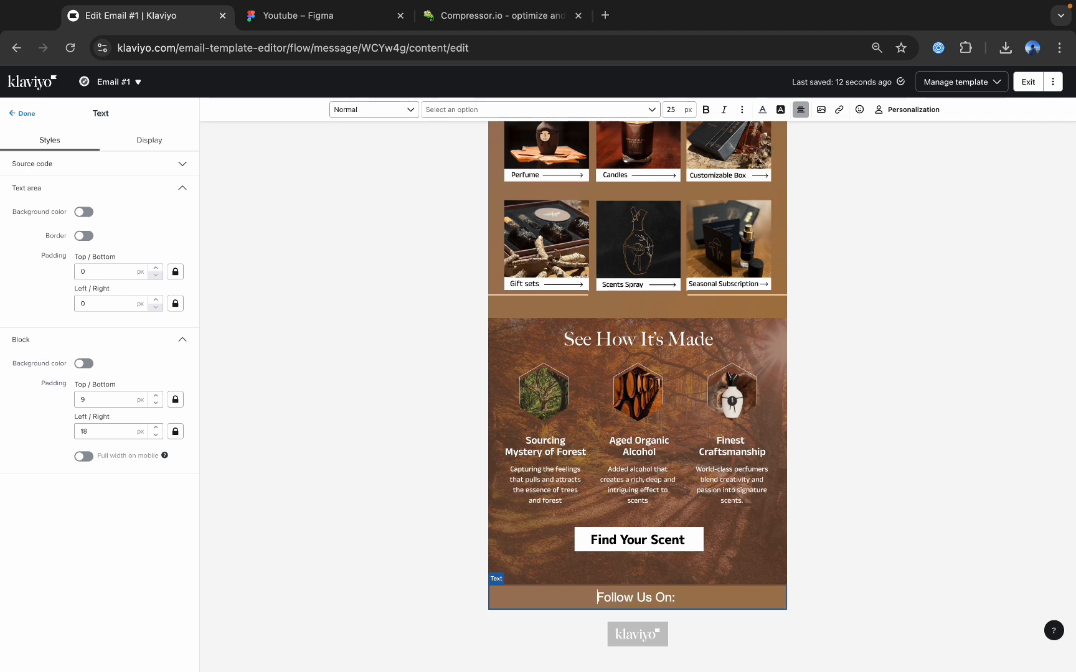
Place a social links block below the "Follow Us On:" text, check the footer icons in Figma and return to Klaviyo.
{"action": "left_click", "coordinate": [27, 113]}
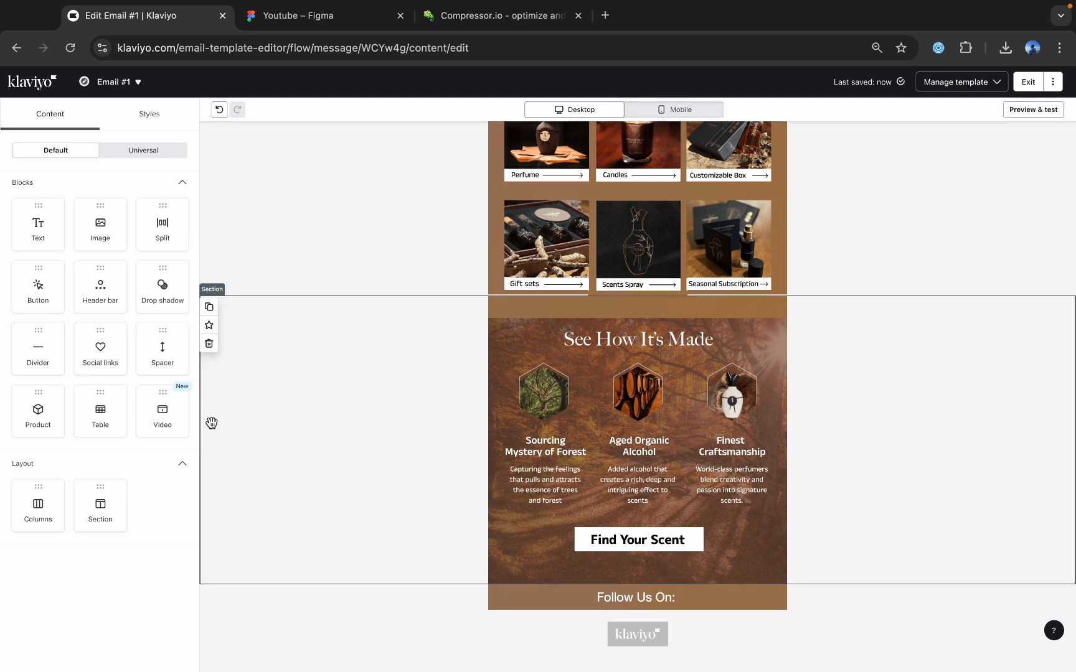
{"action": "left_click_drag", "start_coordinate": [106, 351], "coordinate": [589, 574]}
{"action": "left_click", "coordinate": [339, 19]}
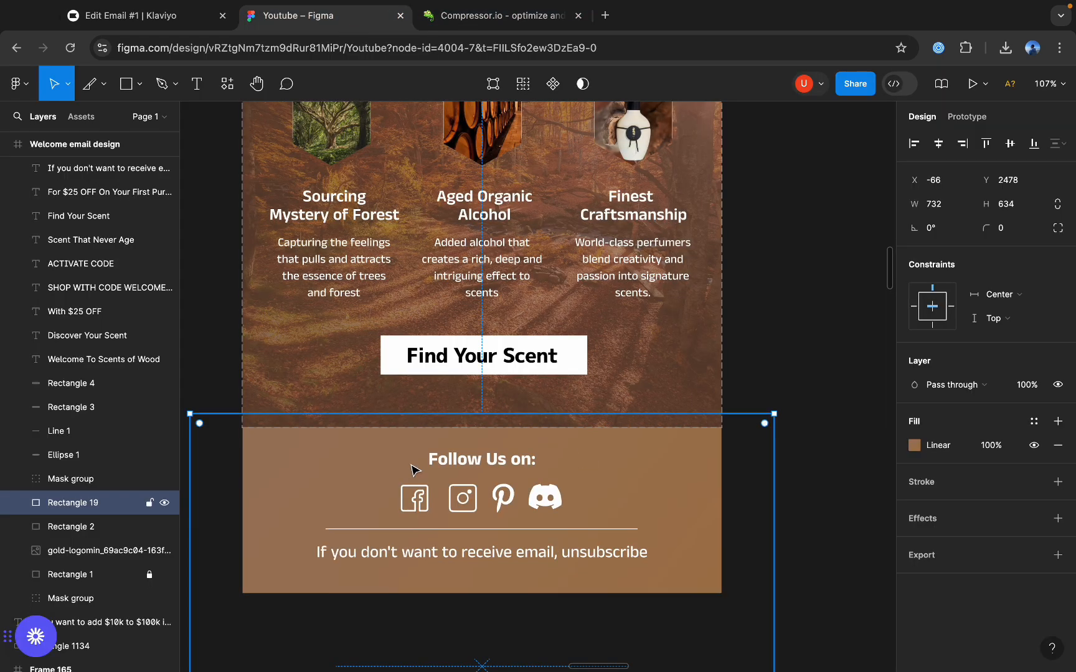
{"action": "left_click", "coordinate": [187, 16]}
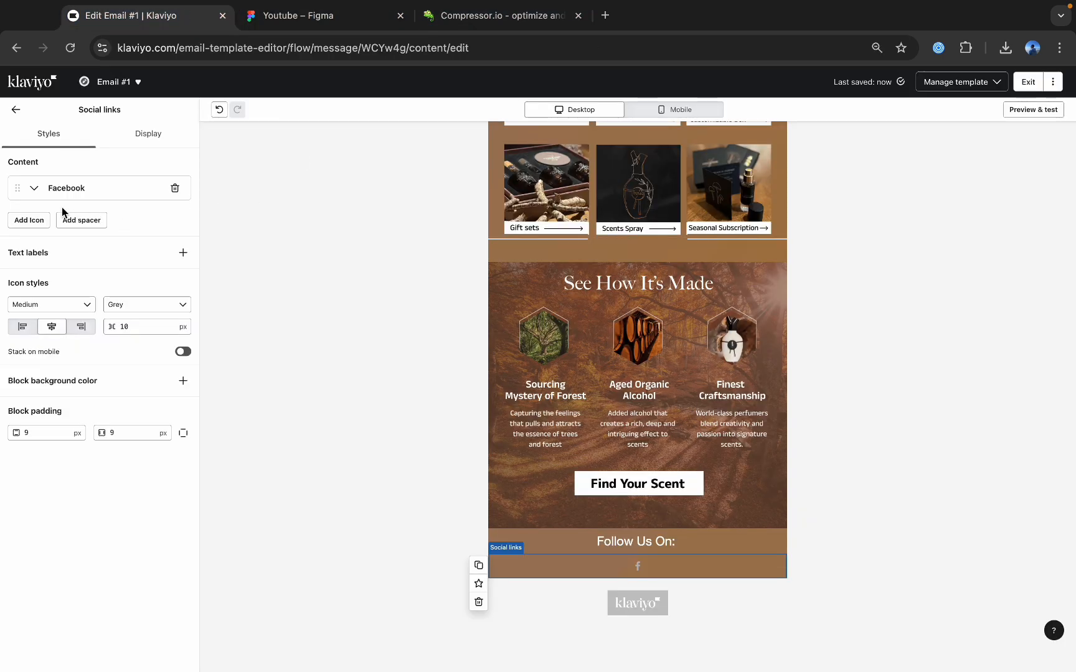
Add Instagram and Pinterest icons after Facebook in the social links block.
{"action": "left_click", "coordinate": [44, 221]}
{"action": "left_click", "coordinate": [34, 220]}
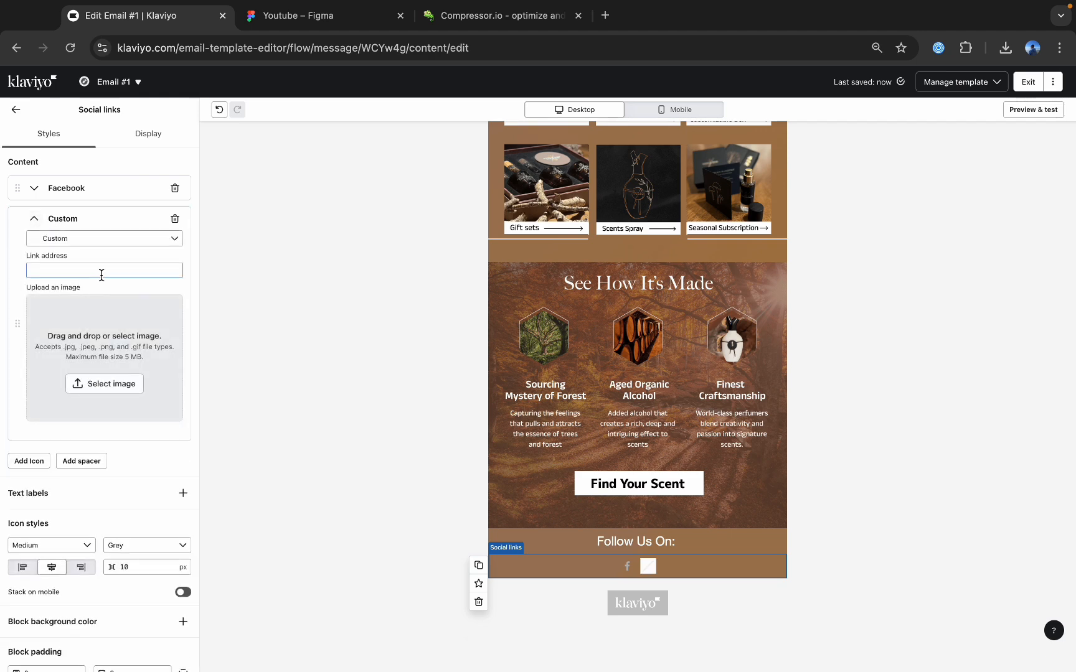
{"action": "left_click", "coordinate": [62, 238]}
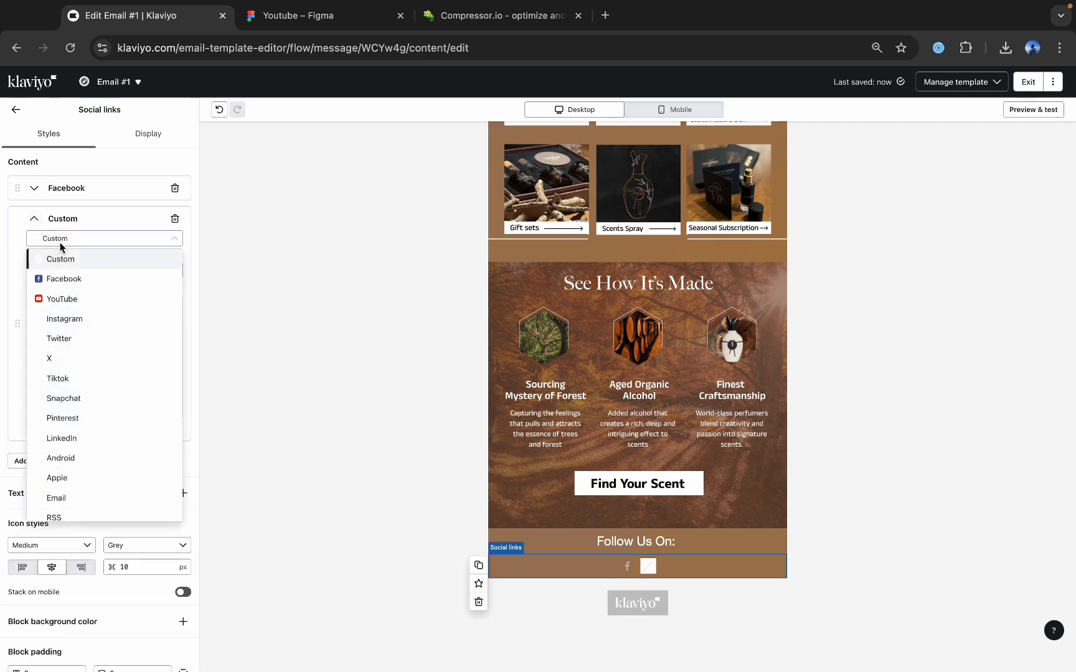
{"action": "left_click", "coordinate": [62, 317]}
{"action": "left_click", "coordinate": [46, 304]}
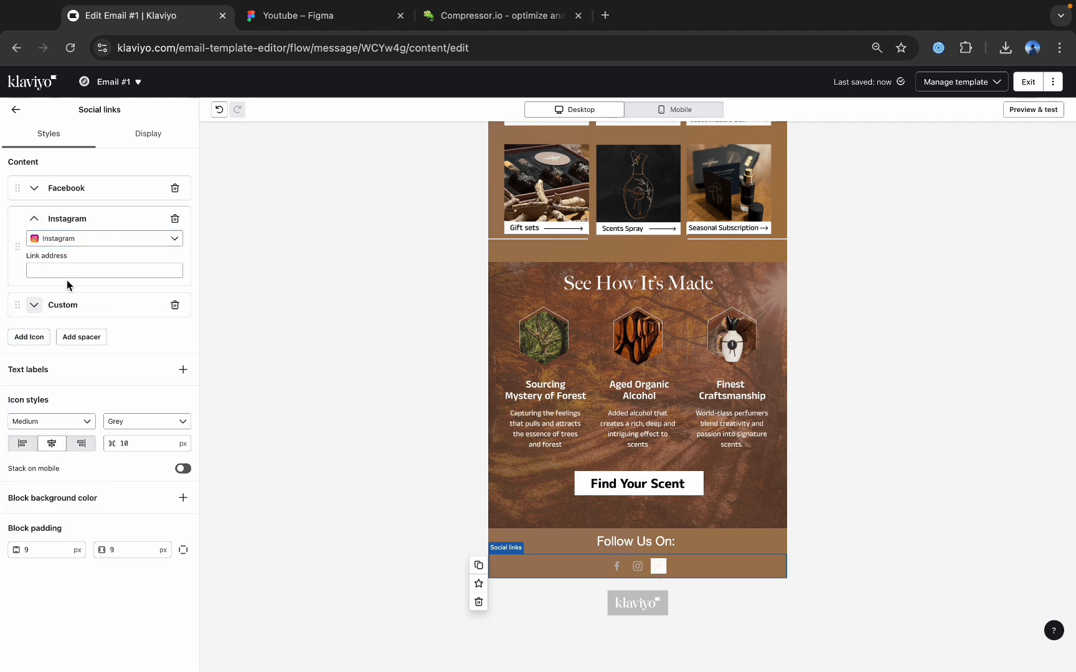
{"action": "left_click", "coordinate": [34, 305]}
{"action": "left_click", "coordinate": [50, 325]}
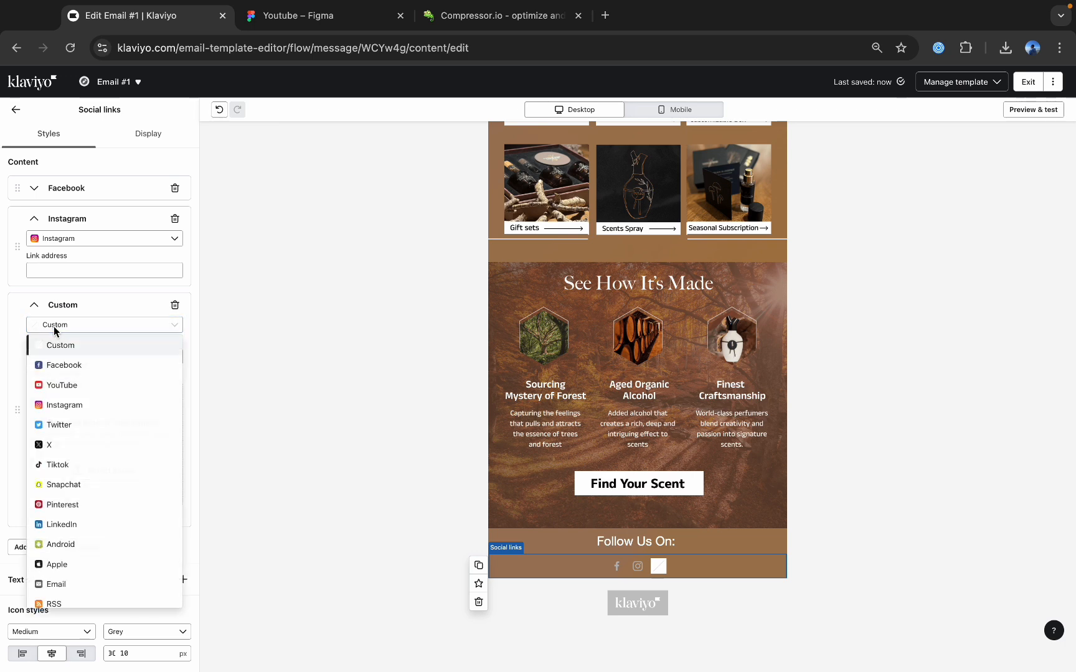
{"action": "left_click", "coordinate": [61, 505]}
Add a fourth icon to the social links block and set it to YouTube.
{"action": "left_click", "coordinate": [29, 392]}
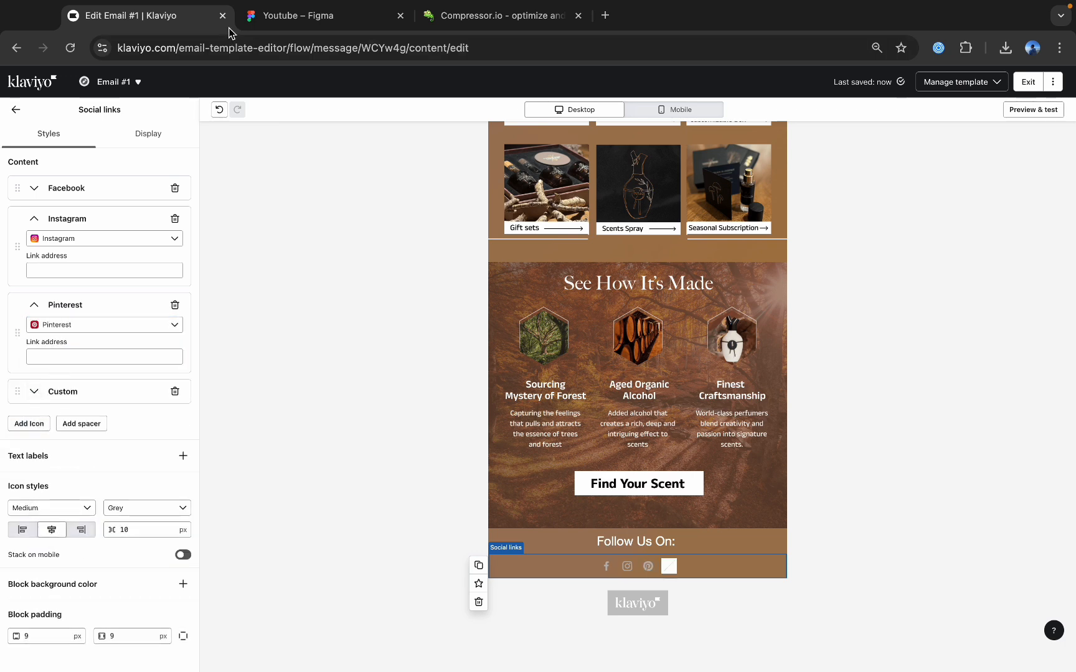
{"action": "left_click", "coordinate": [246, 15]}
{"action": "left_click", "coordinate": [212, 17]}
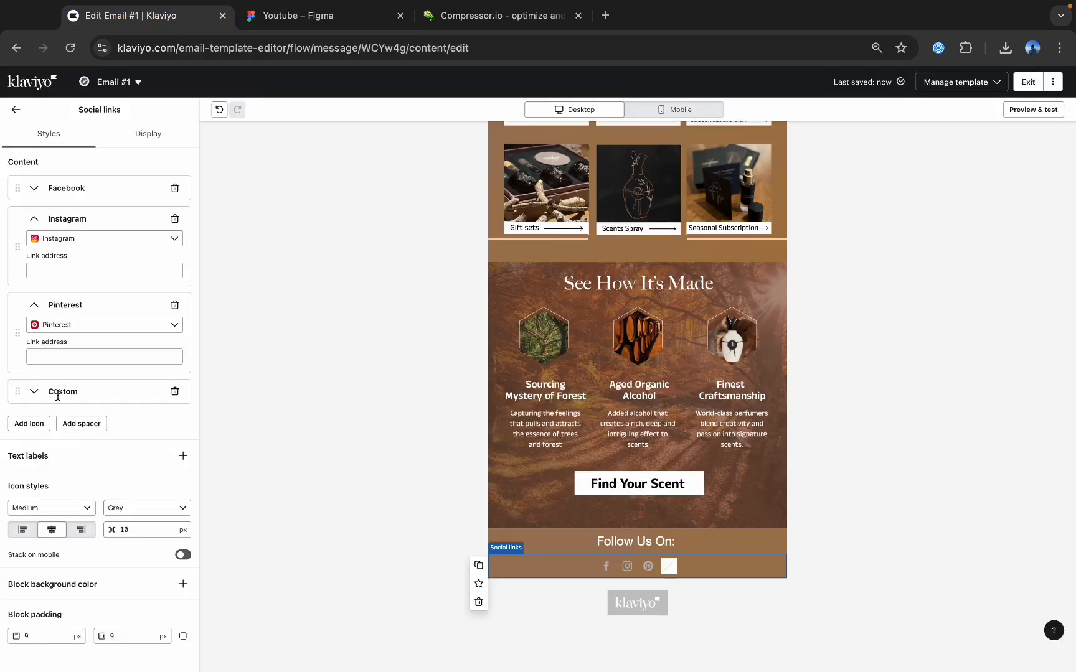
{"action": "left_click", "coordinate": [35, 393]}
{"action": "left_click", "coordinate": [60, 412]}
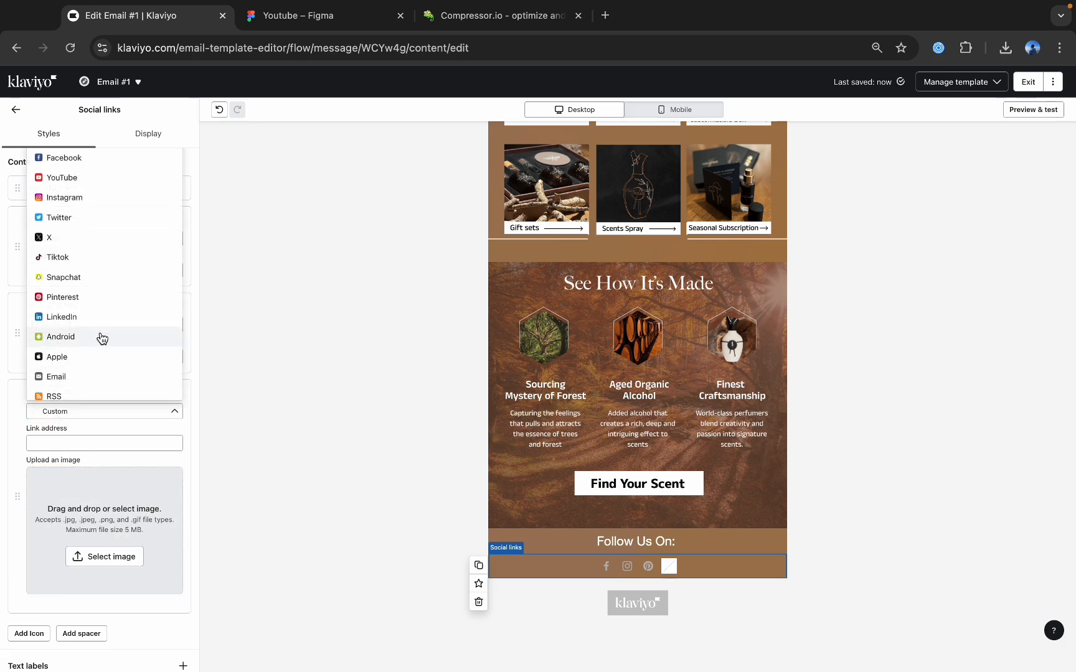
{"action": "scroll", "coordinate": [115, 296], "scroll_direction": "down", "scroll_amount": 1}
{"action": "scroll", "coordinate": [115, 296], "scroll_direction": "up", "scroll_amount": 1}
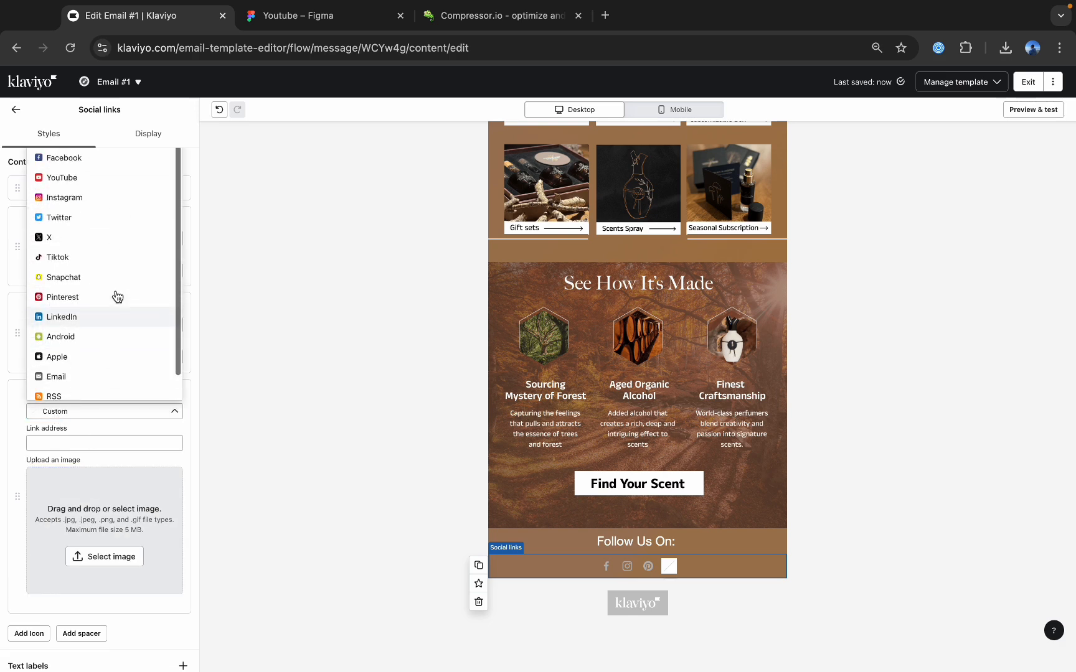
{"action": "left_click", "coordinate": [96, 179]}
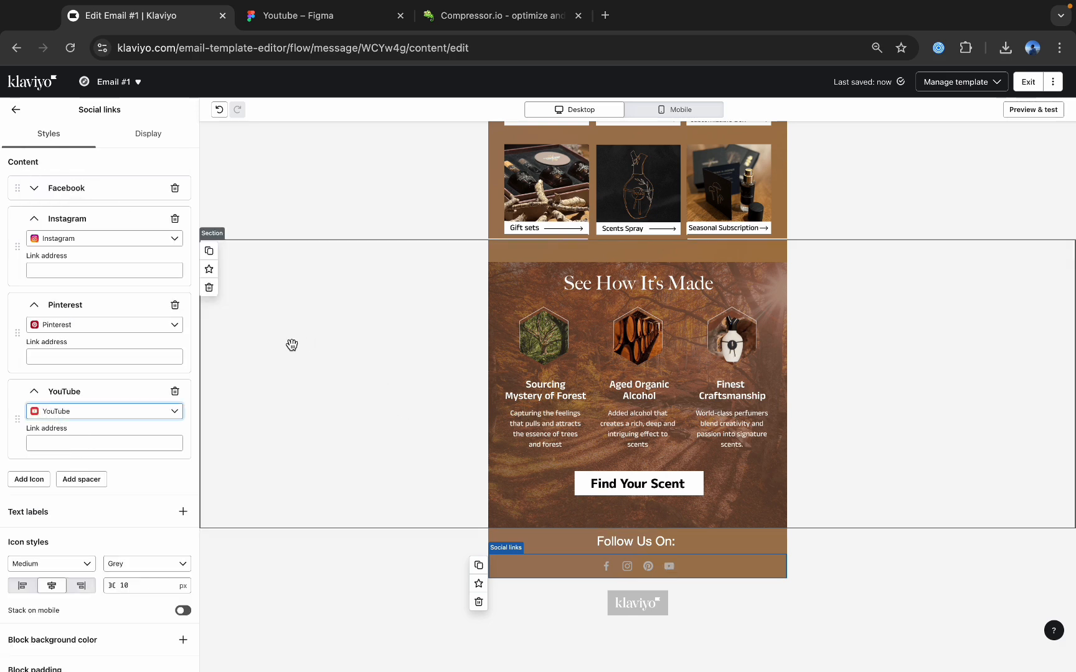
Collapse the social icon entries and set the icon style to Large and White.
{"action": "left_click", "coordinate": [34, 219]}
{"action": "left_click", "coordinate": [34, 249]}
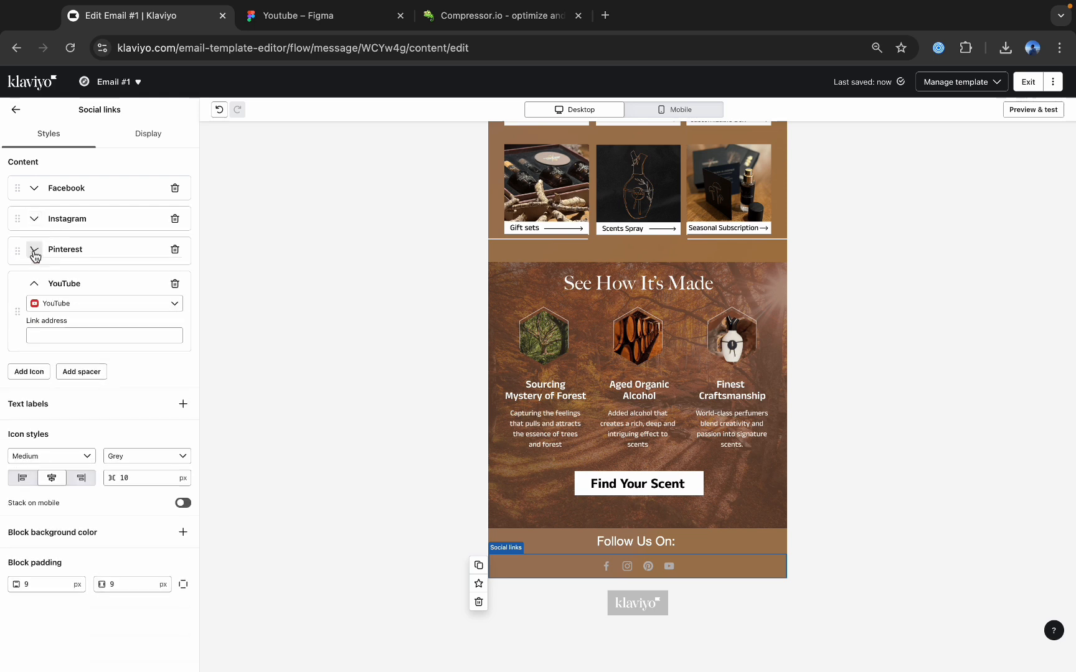
{"action": "left_click", "coordinate": [33, 283]}
{"action": "left_click", "coordinate": [48, 397]}
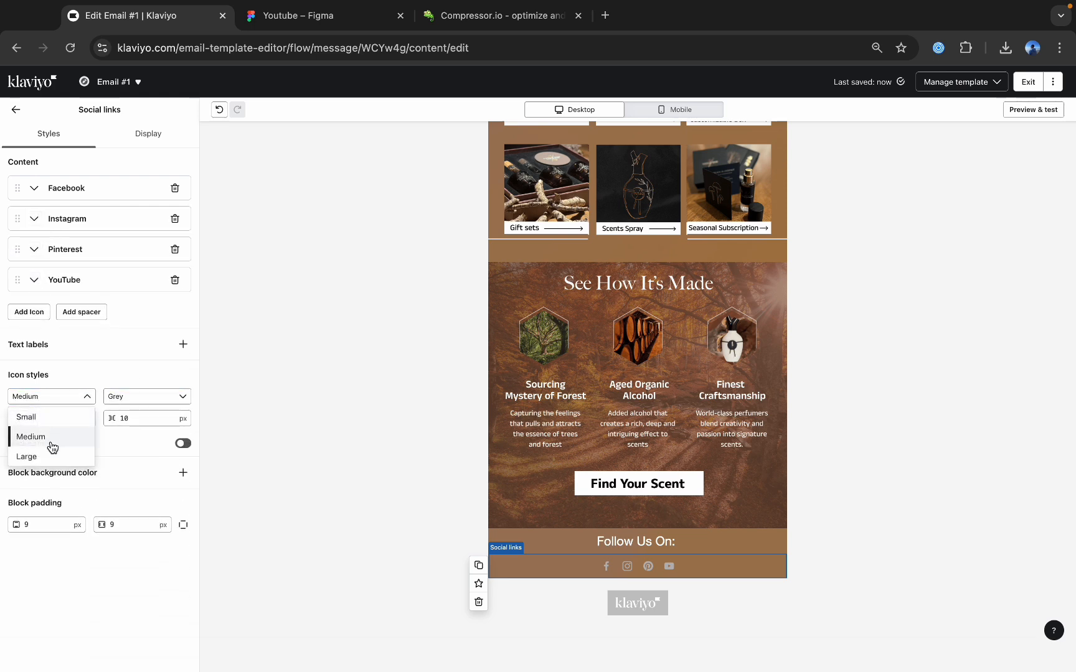
{"action": "left_click", "coordinate": [28, 455]}
{"action": "left_click", "coordinate": [150, 397]}
{"action": "left_click", "coordinate": [137, 476]}
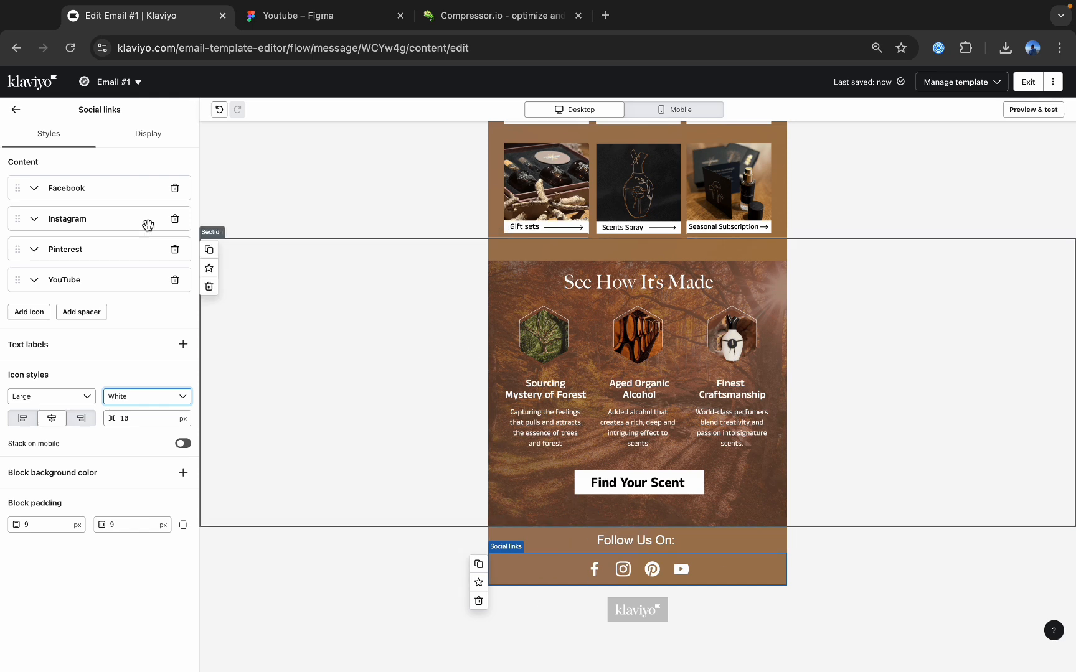
Check the link address fields of the Facebook and Instagram icons, then leave the social links settings.
{"action": "left_click", "coordinate": [46, 197]}
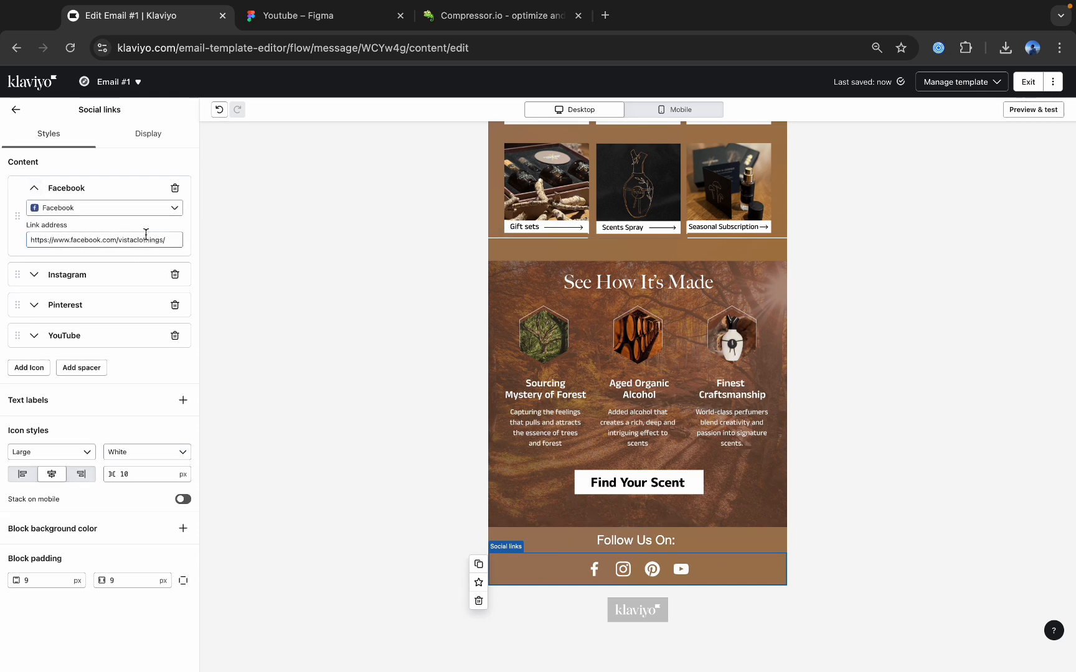
{"action": "left_click_drag", "start_coordinate": [167, 240], "coordinate": [68, 241]}
{"action": "left_click", "coordinate": [66, 275]}
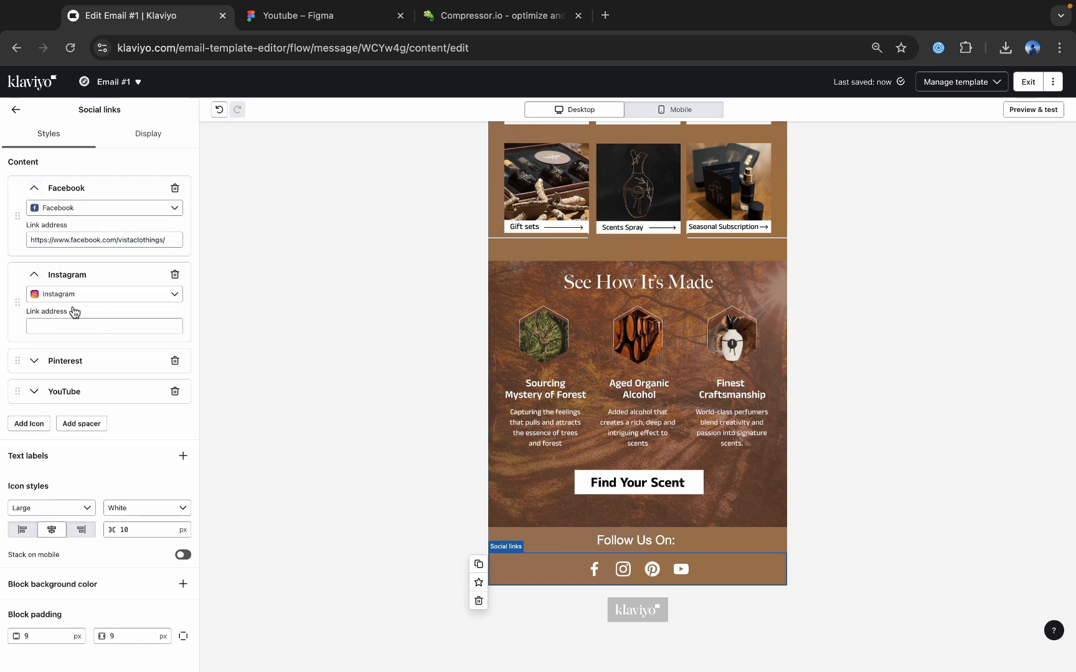
{"action": "left_click", "coordinate": [16, 109]}
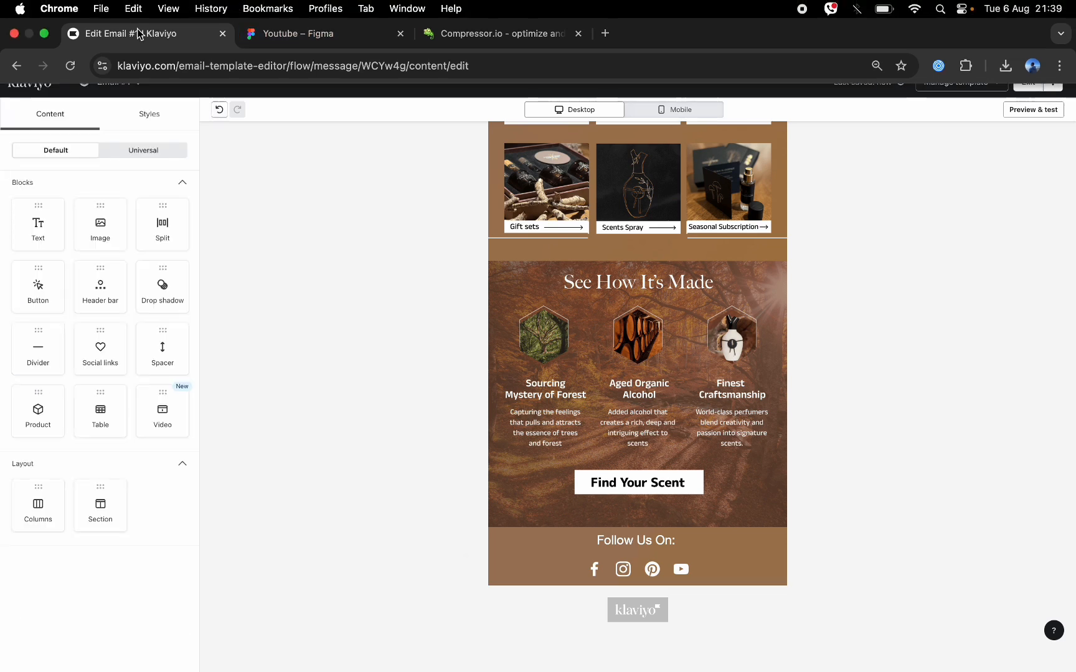
Place a divider below the social icons and set its line thickness to 2 px.
{"action": "left_click_drag", "start_coordinate": [38, 354], "coordinate": [561, 573]}
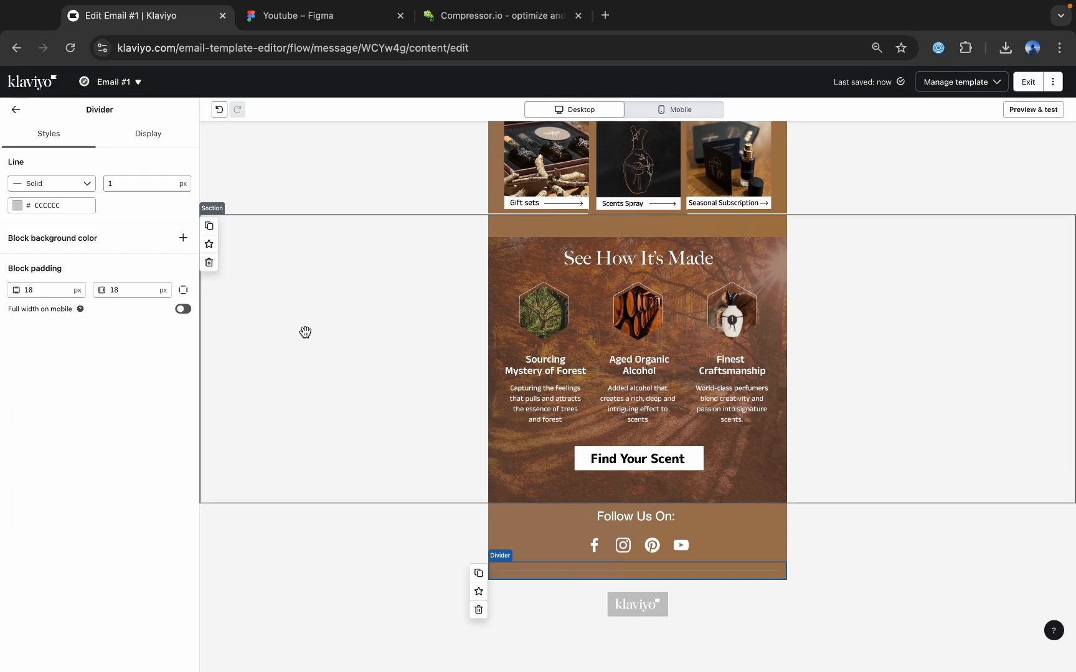
{"action": "double_click", "coordinate": [127, 183]}
{"action": "type", "text": "2"}
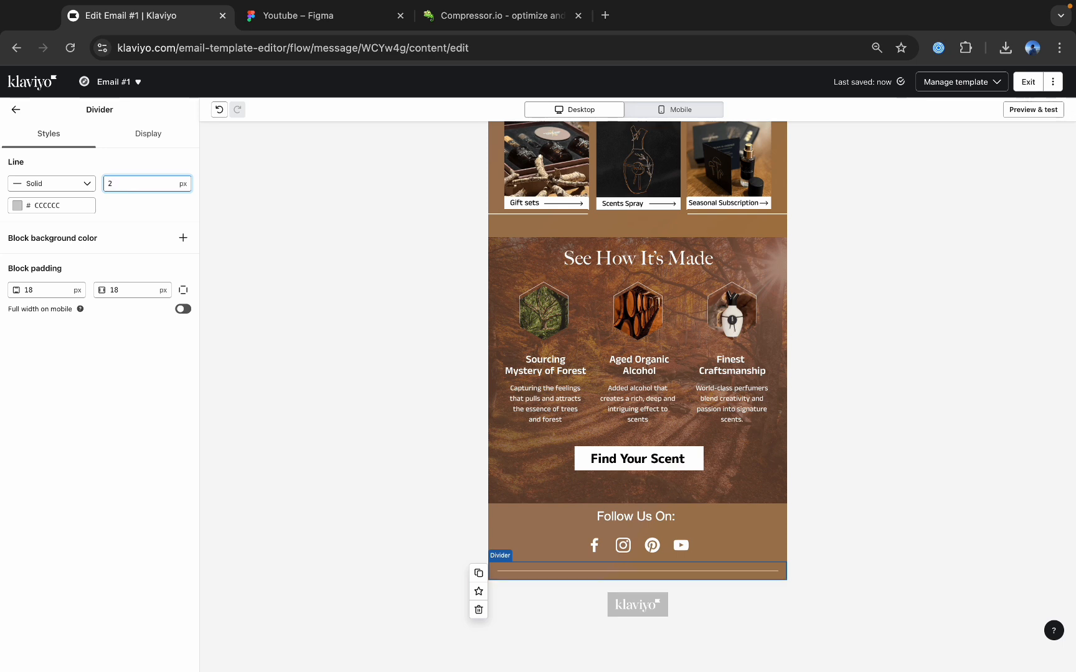
{"action": "left_click", "coordinate": [16, 110]}
Check the footer in Figma, place a text block below the divider in Klaviyo and replace its placeholder with "If you want to".
{"action": "left_click", "coordinate": [298, 15]}
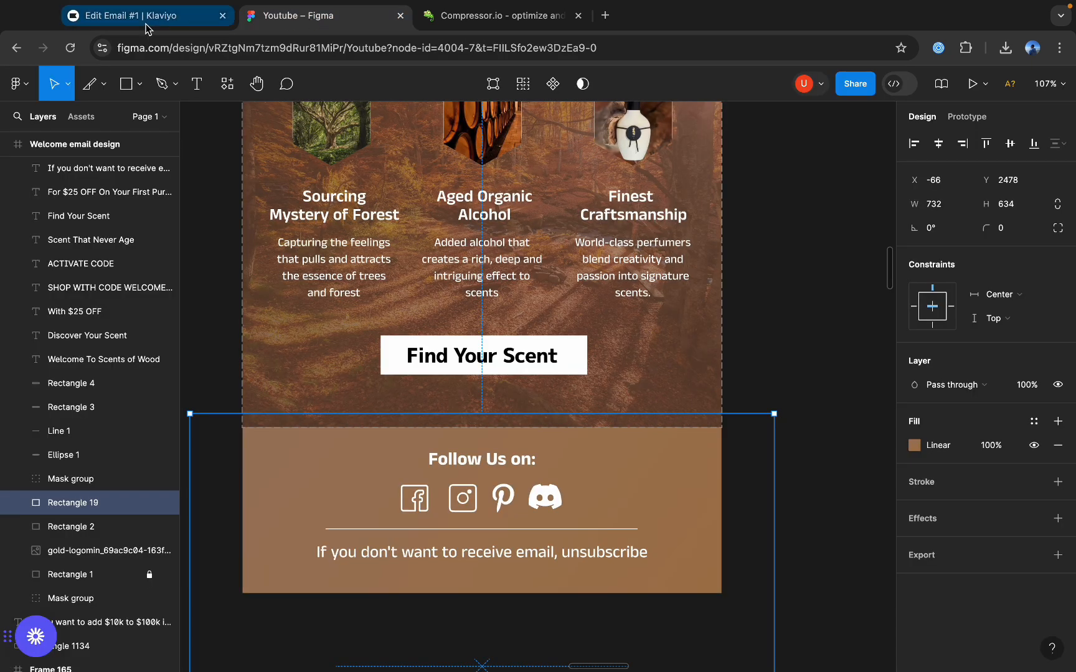
{"action": "left_click", "coordinate": [143, 15]}
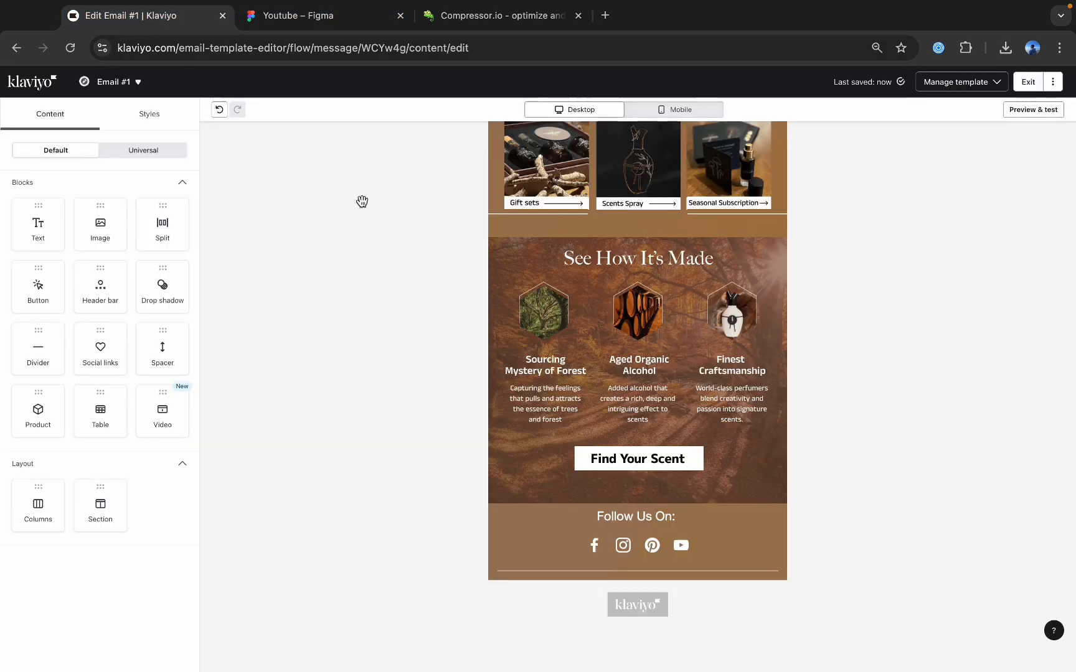
{"action": "left_click", "coordinate": [575, 571]}
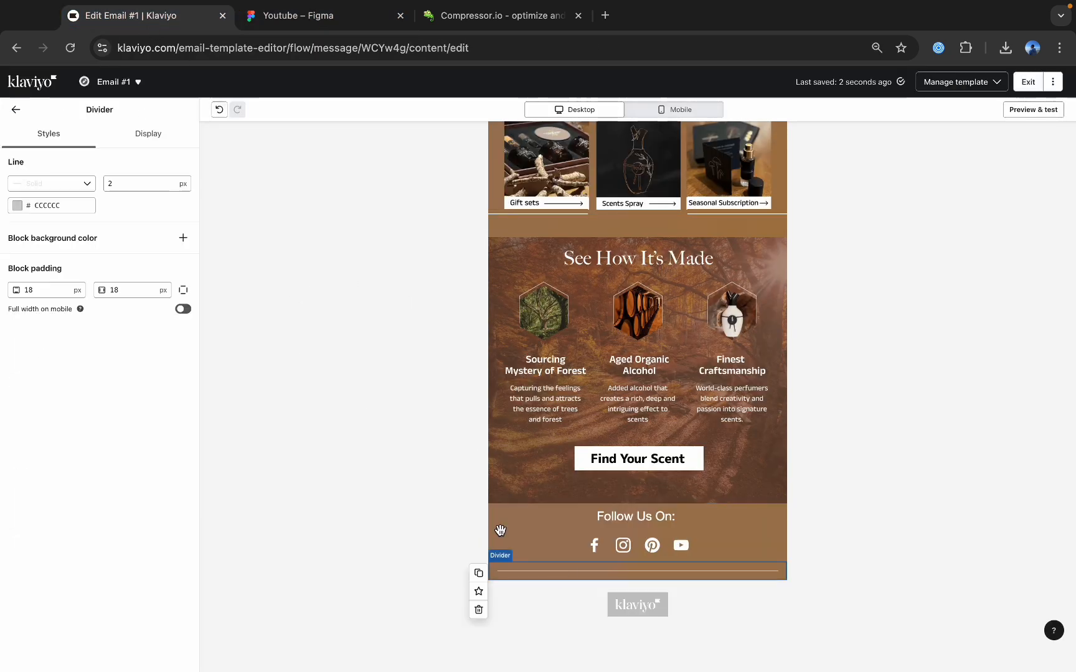
{"action": "left_click", "coordinate": [17, 112]}
{"action": "left_click_drag", "start_coordinate": [41, 227], "coordinate": [622, 565]}
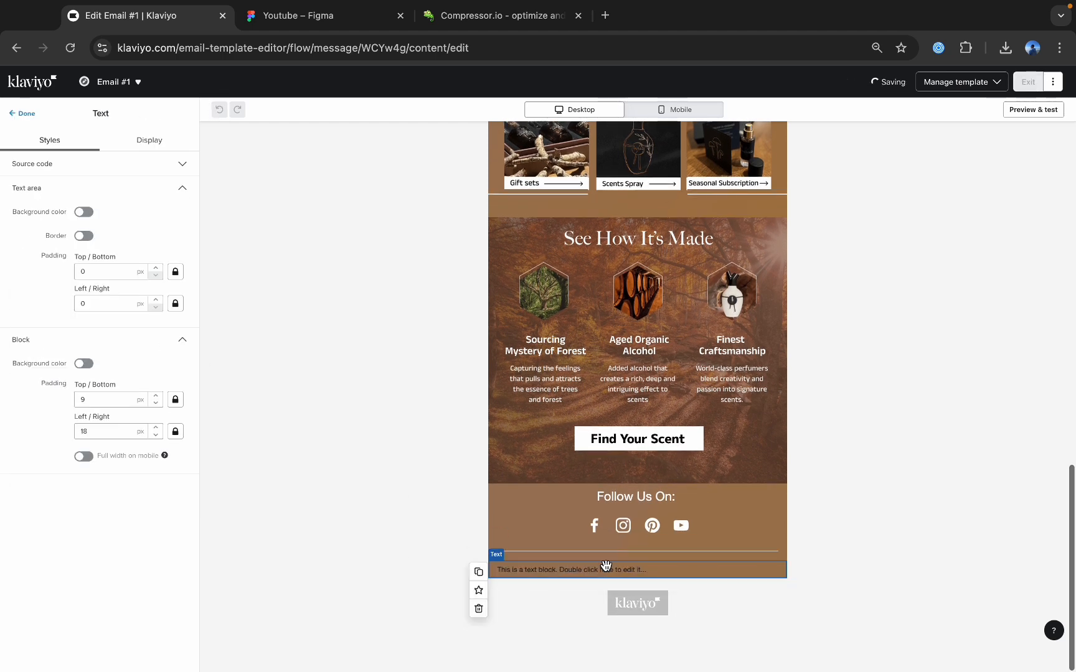
{"action": "double_click", "coordinate": [604, 567]}
{"action": "type", "text": "If you want to"}
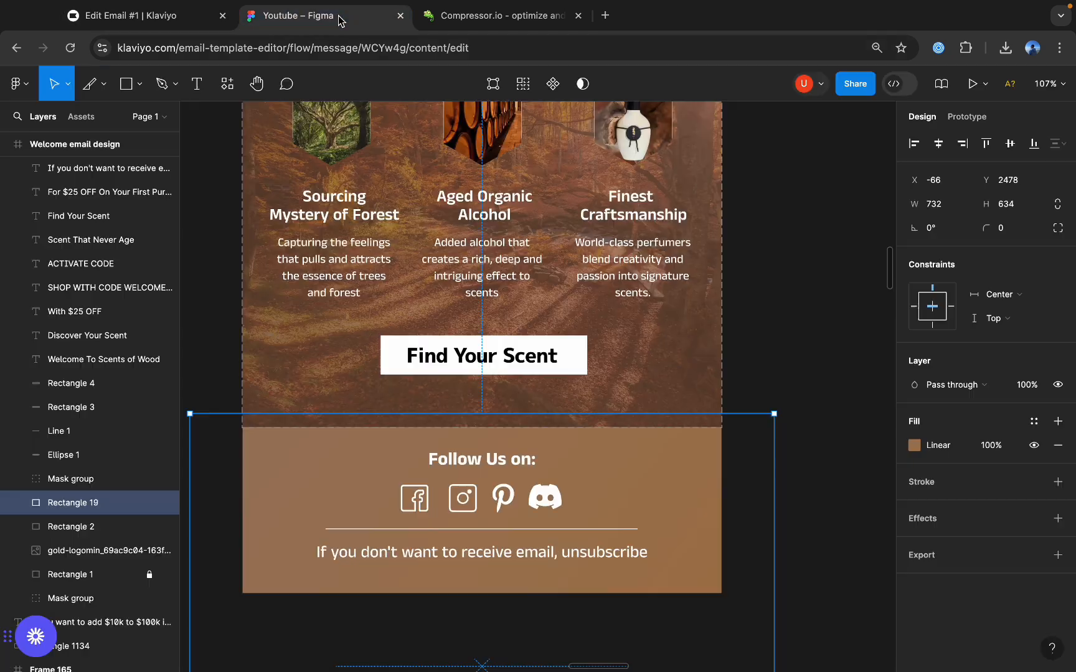
Switch to Figma, copy the footer line "If you don't want to receive email, unsubscribe" and return to Klaviyo.
{"action": "left_click", "coordinate": [293, 16]}
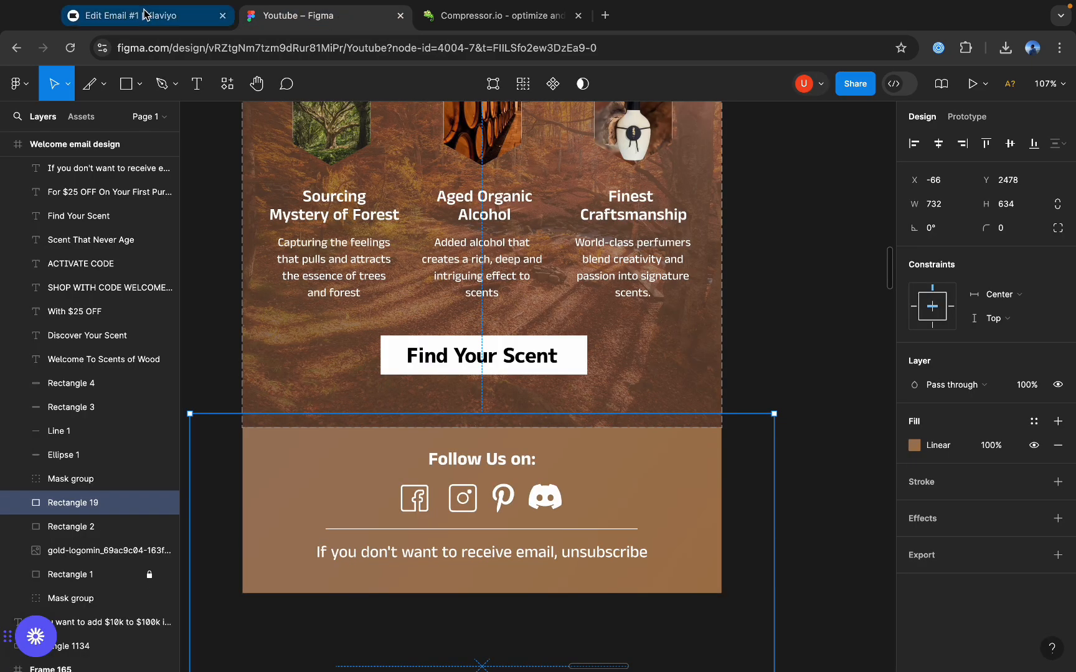
{"action": "double_click", "coordinate": [421, 553]}
{"action": "left_click", "coordinate": [183, 11]}
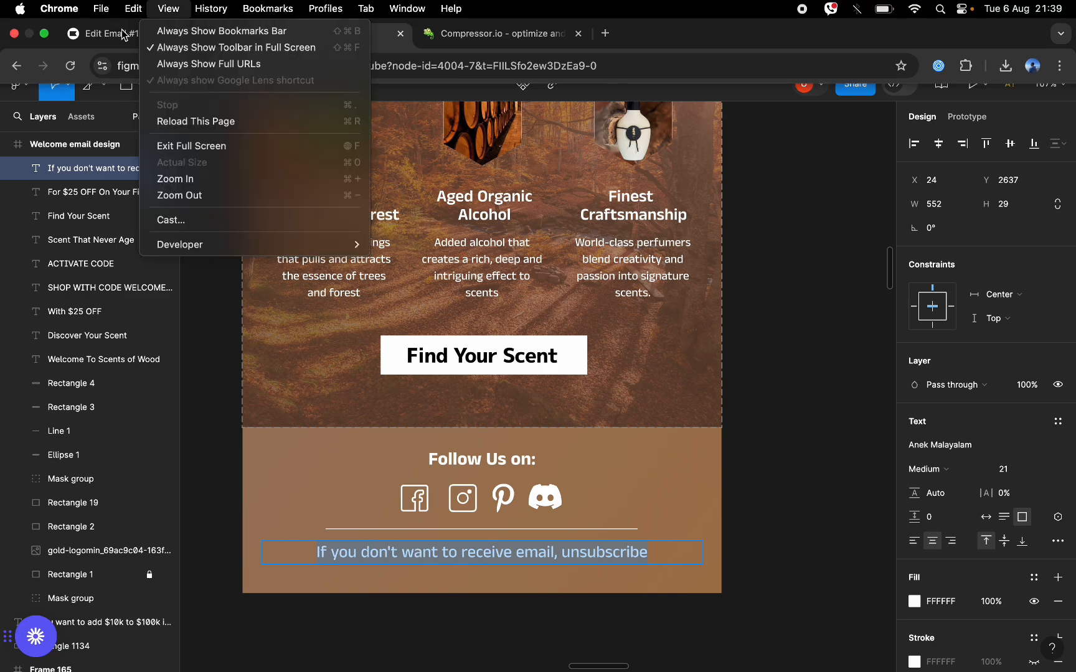
{"action": "left_click", "coordinate": [119, 32]}
{"action": "left_click", "coordinate": [109, 37]}
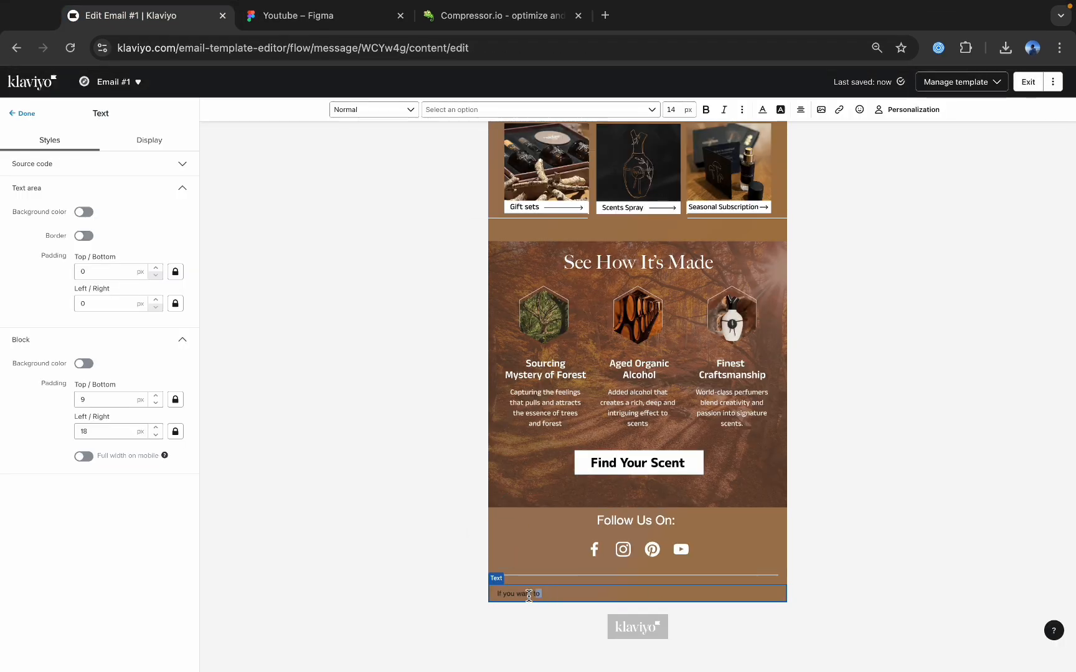
Replace the footer text below the divider with the copied line "If you don't want to receive email, unsubscribe" and centre it.
{"action": "left_click", "coordinate": [465, 596]}
{"action": "left_click", "coordinate": [660, 593]}
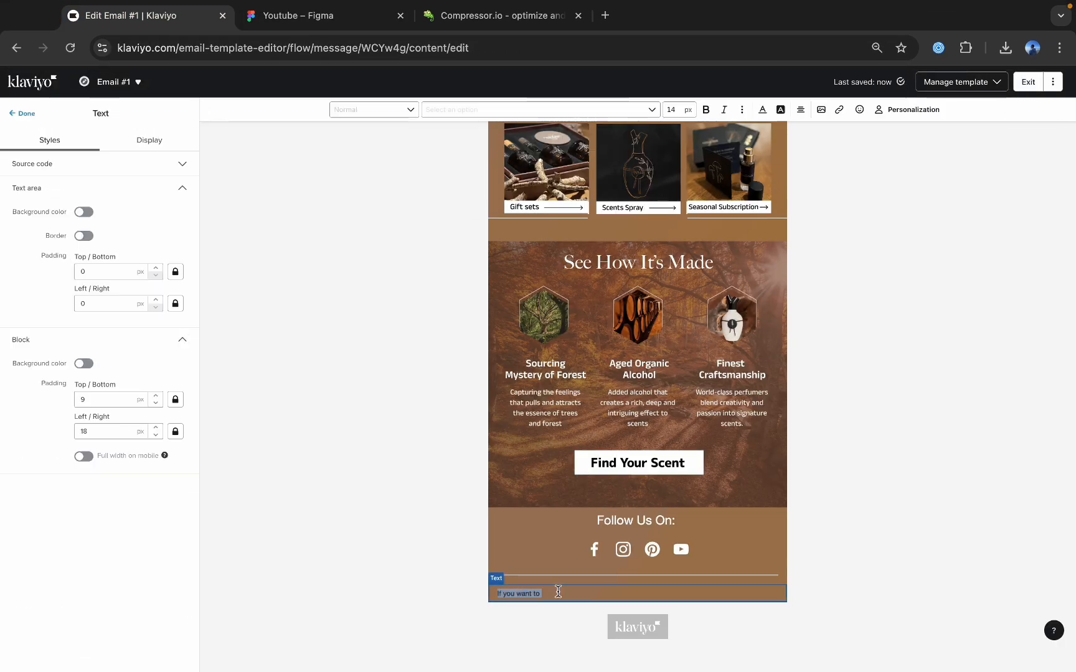
{"action": "triple_click", "coordinate": [651, 594]}
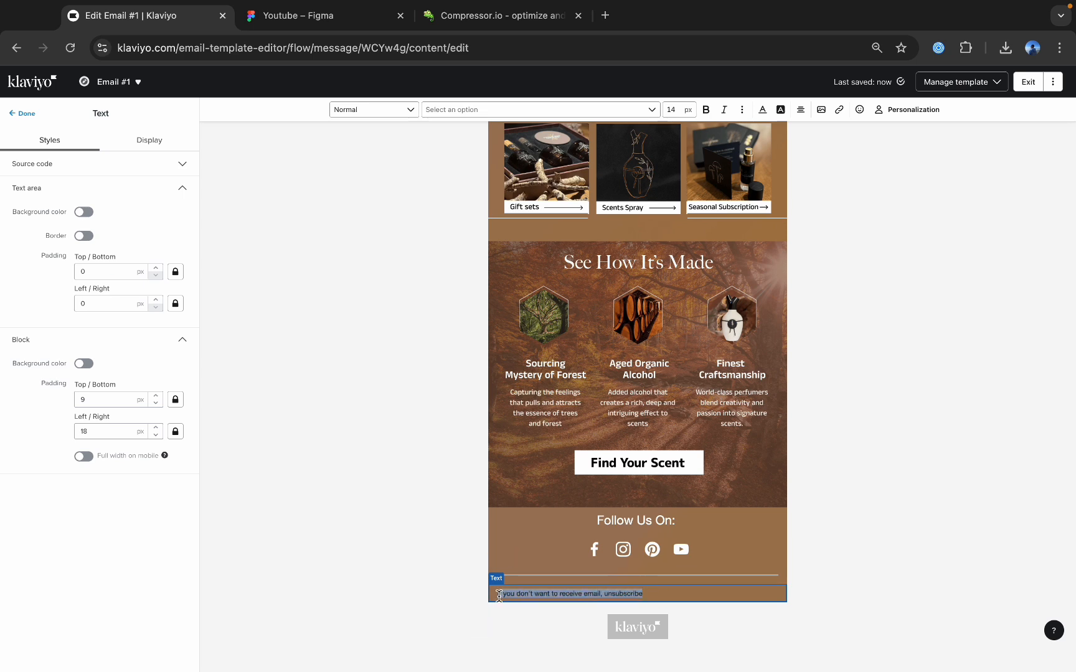
{"action": "left_click_drag", "start_coordinate": [651, 593], "coordinate": [489, 593]}
{"action": "left_click", "coordinate": [801, 112]}
{"action": "left_click", "coordinate": [787, 134]}
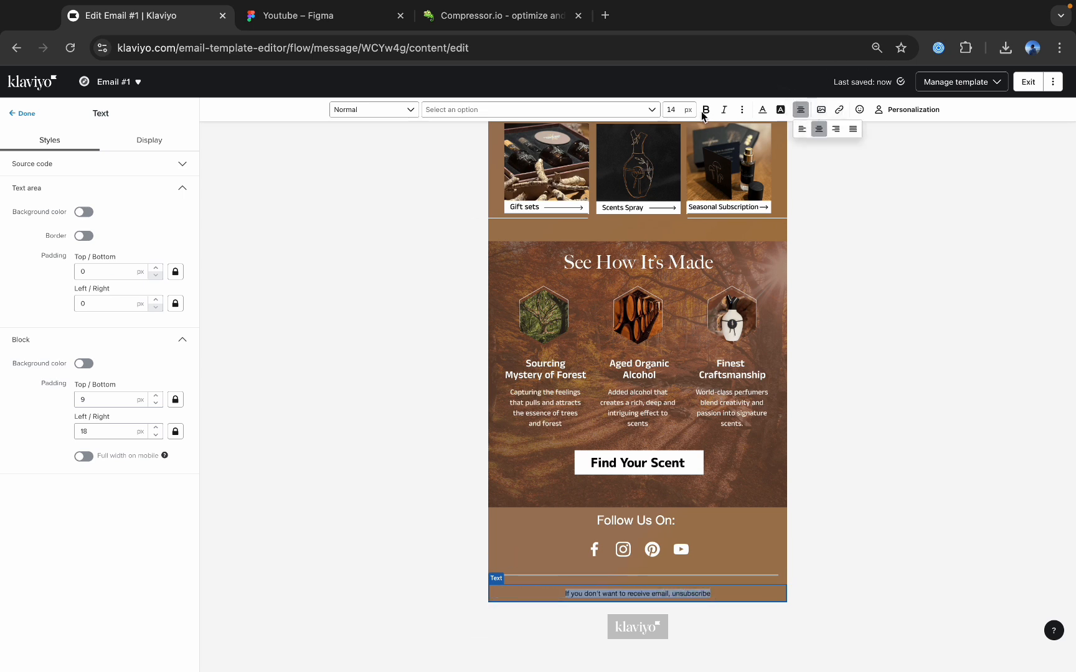
Set the unsubscribe line's font size to 20 px and its text colour to white (FFFFFF).
{"action": "key", "text": "BackSpace"}
{"action": "key", "text": "BackSpace"}
{"action": "type", "text": "2"}
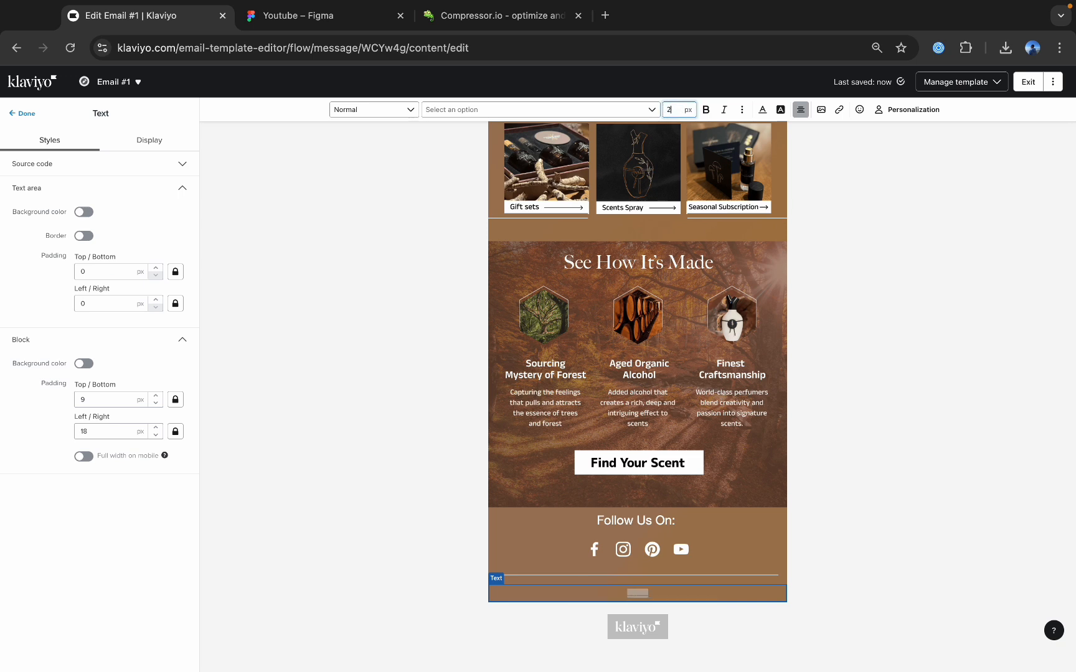
{"action": "type", "text": "0"}
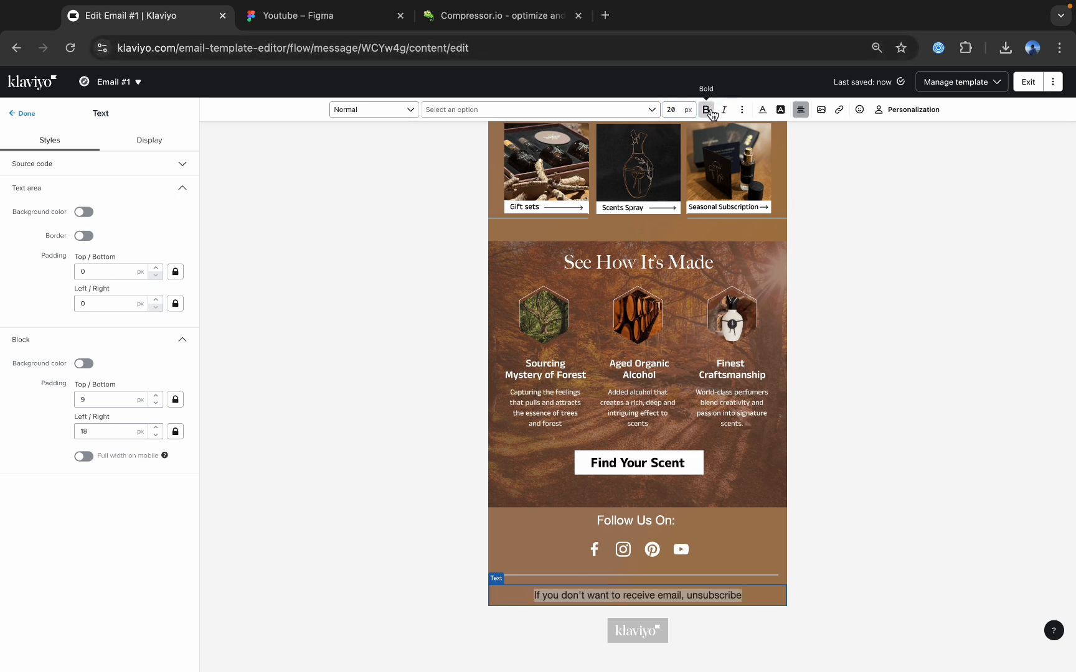
{"action": "left_click", "coordinate": [761, 110]}
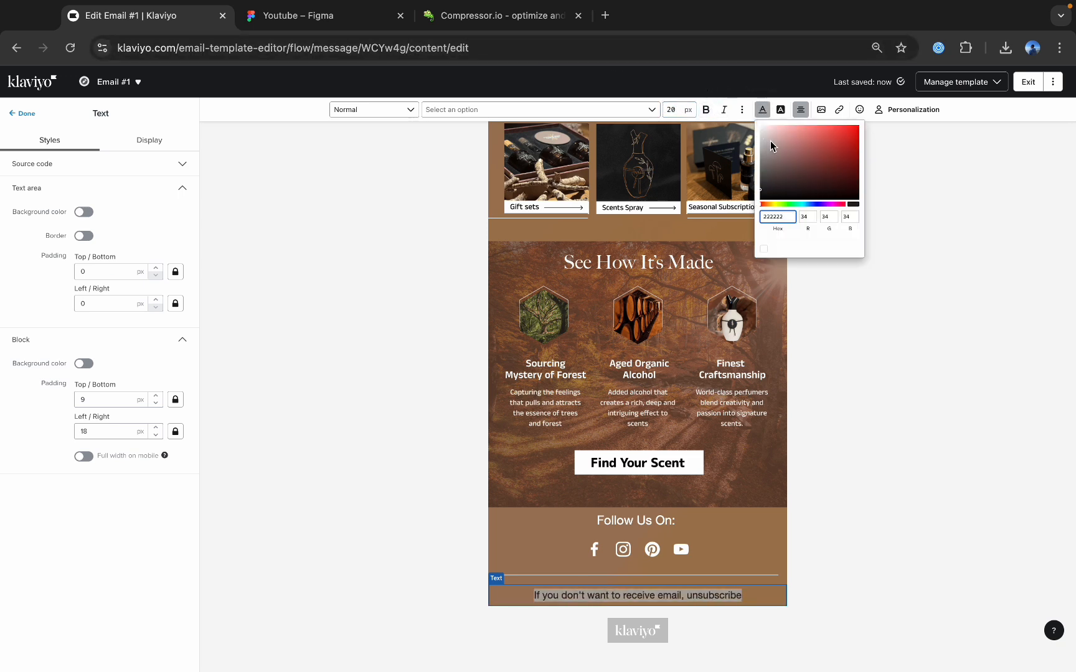
{"action": "left_click_drag", "start_coordinate": [770, 146], "coordinate": [755, 122]}
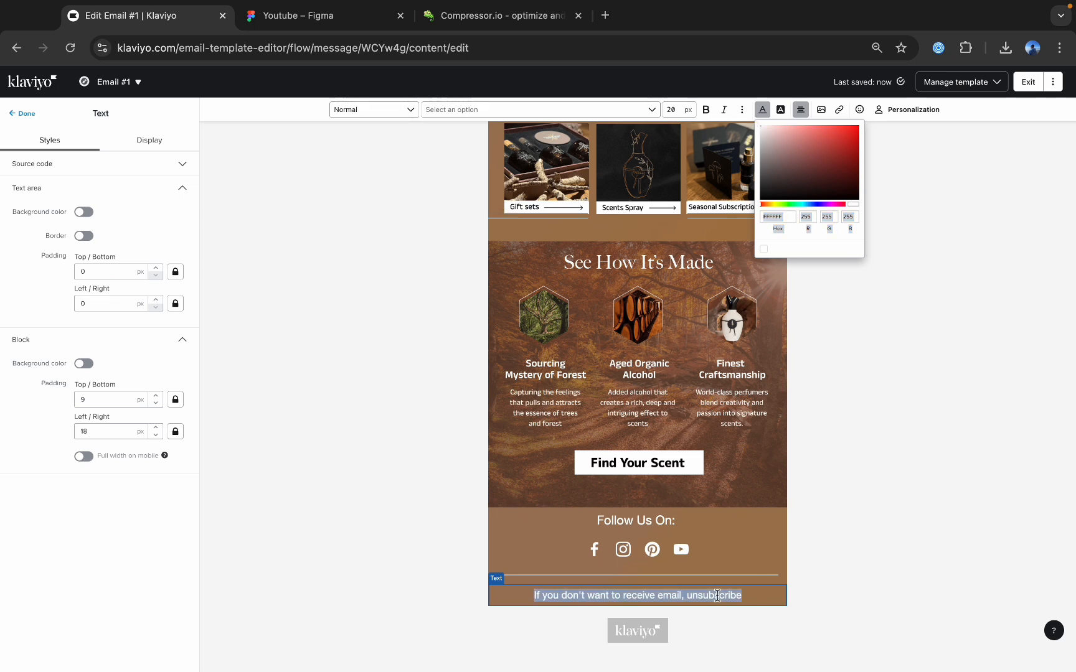
Replace the word "unsubscribe" in the footer line with the {% unsubscribe %} personalization tag and finish editing the text block.
{"action": "left_click", "coordinate": [752, 598]}
{"action": "key", "text": "BackSpace"}
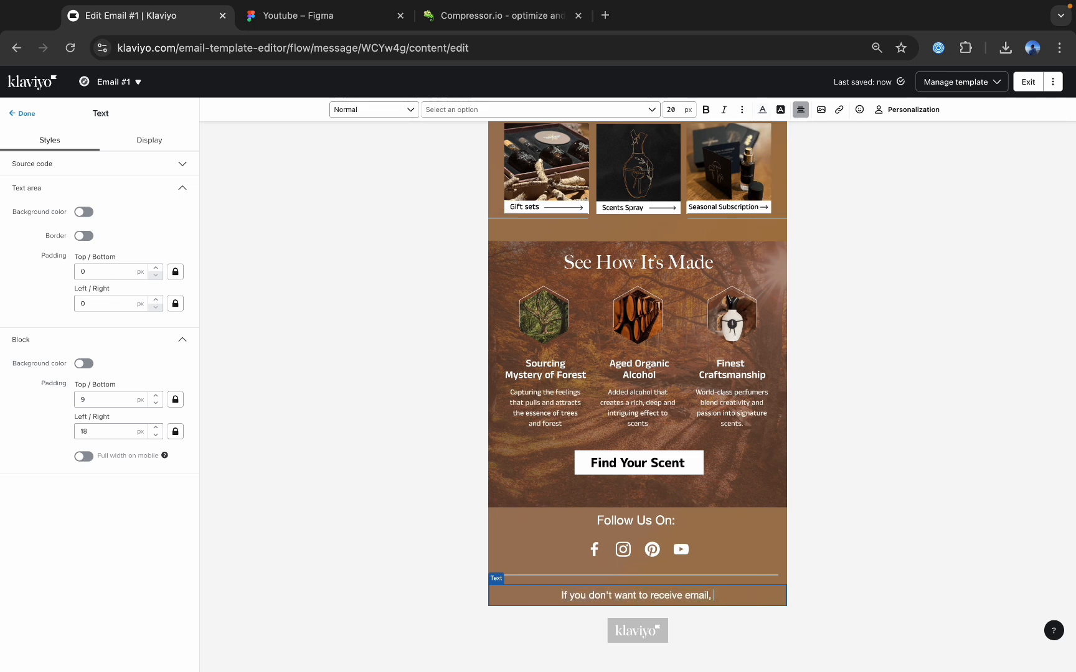
{"action": "left_click", "coordinate": [909, 110]}
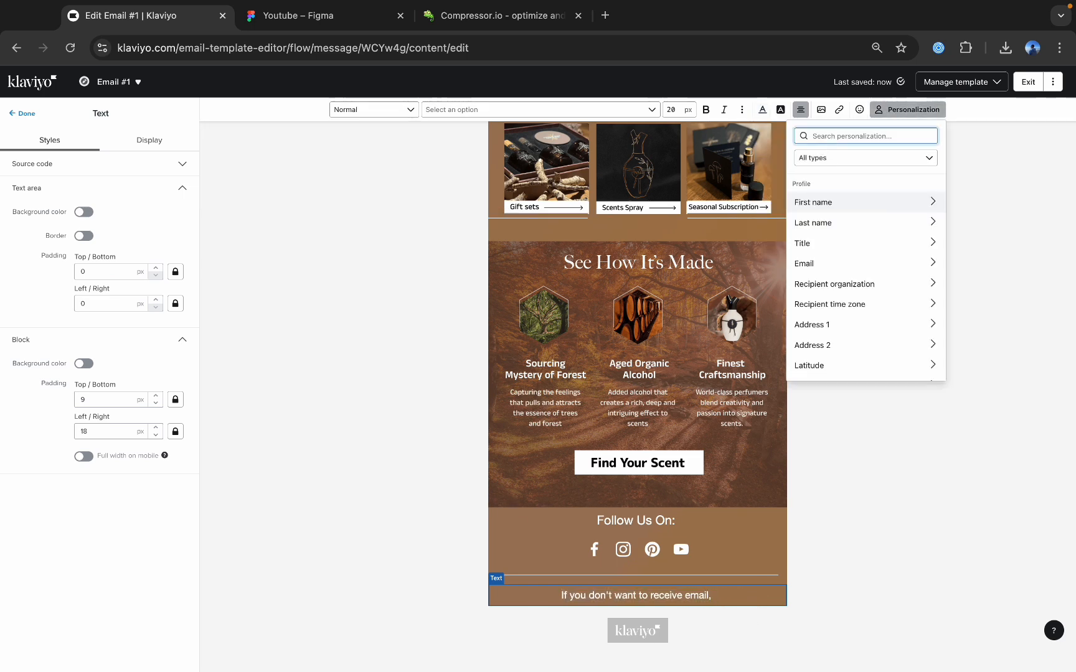
{"action": "type", "text": "uns"}
{"action": "left_click", "coordinate": [835, 269]}
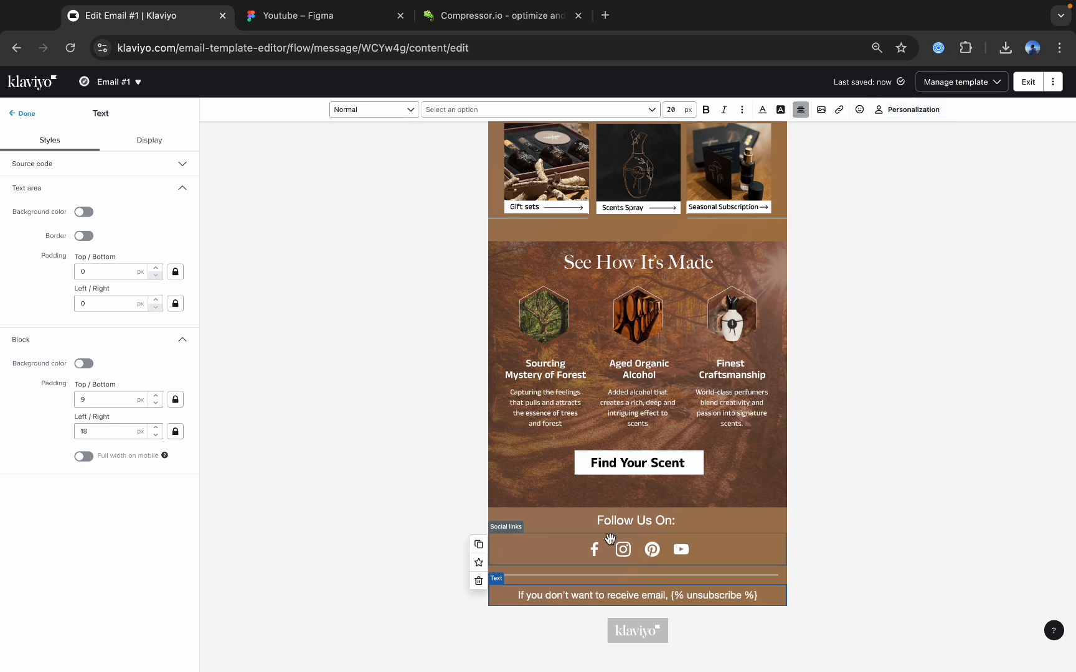
{"action": "left_click", "coordinate": [26, 113]}
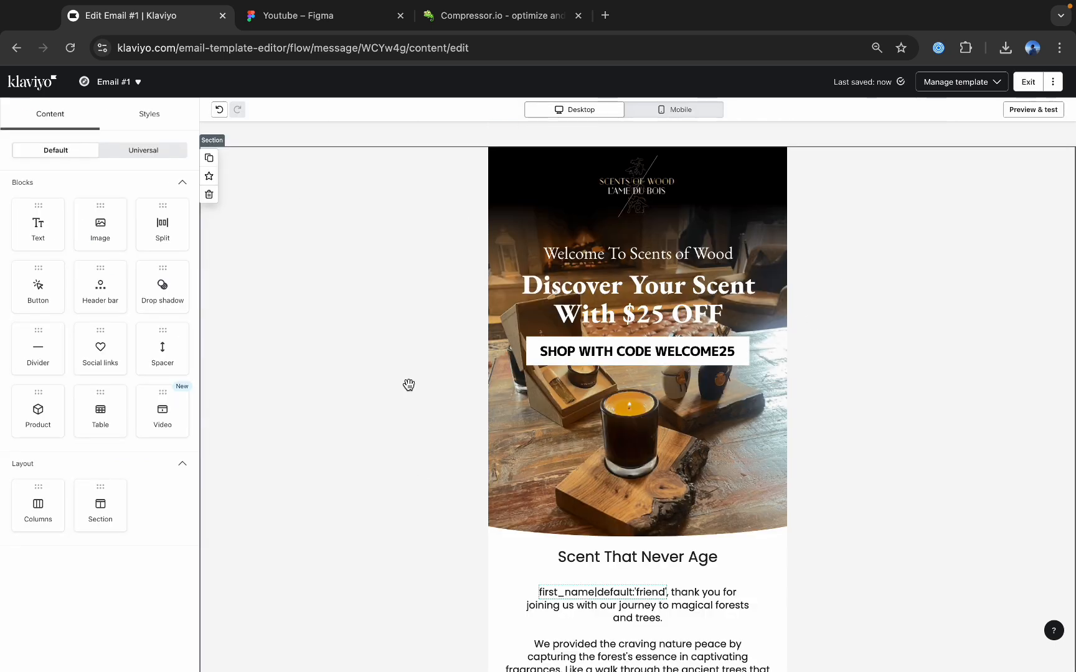
Enter alt text beginning with "WELCOME" for the hero image at the start of the email.
{"action": "left_click", "coordinate": [564, 315]}
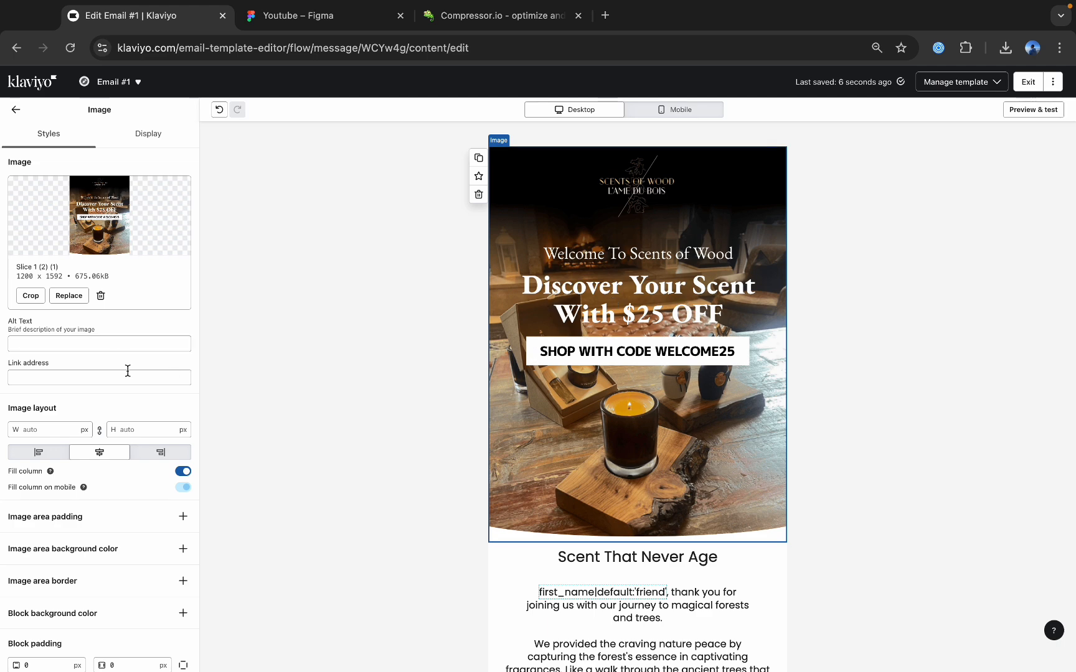
{"action": "left_click", "coordinate": [66, 344]}
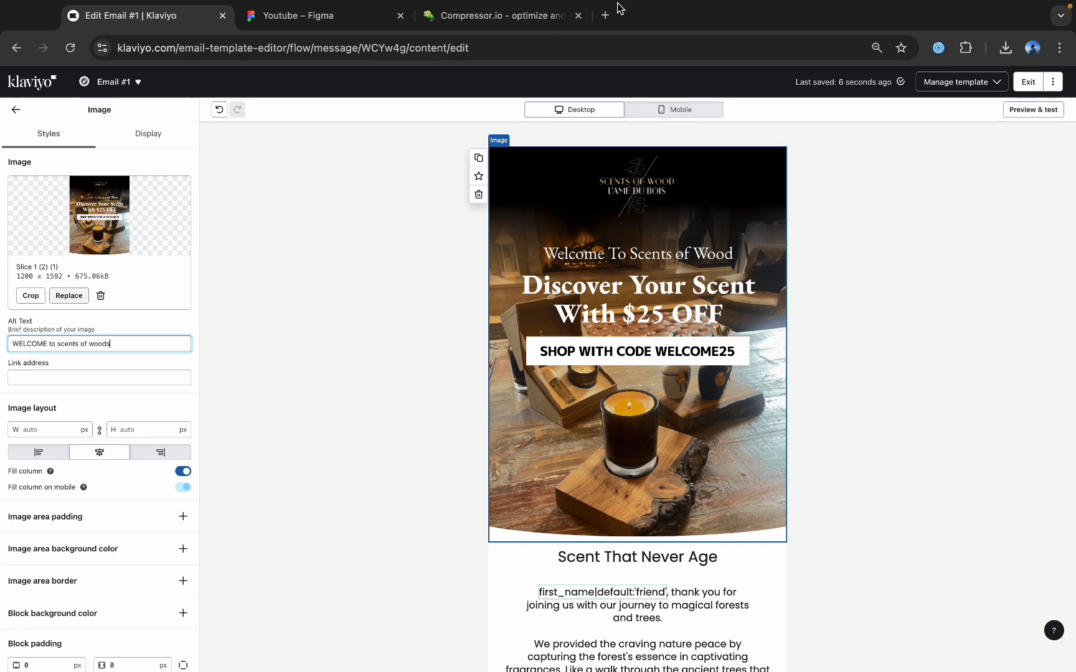
Open thevistamails.com in a new browser tab and copy its address.
{"action": "left_click", "coordinate": [604, 15]}
{"action": "left_click", "coordinate": [581, 45]}
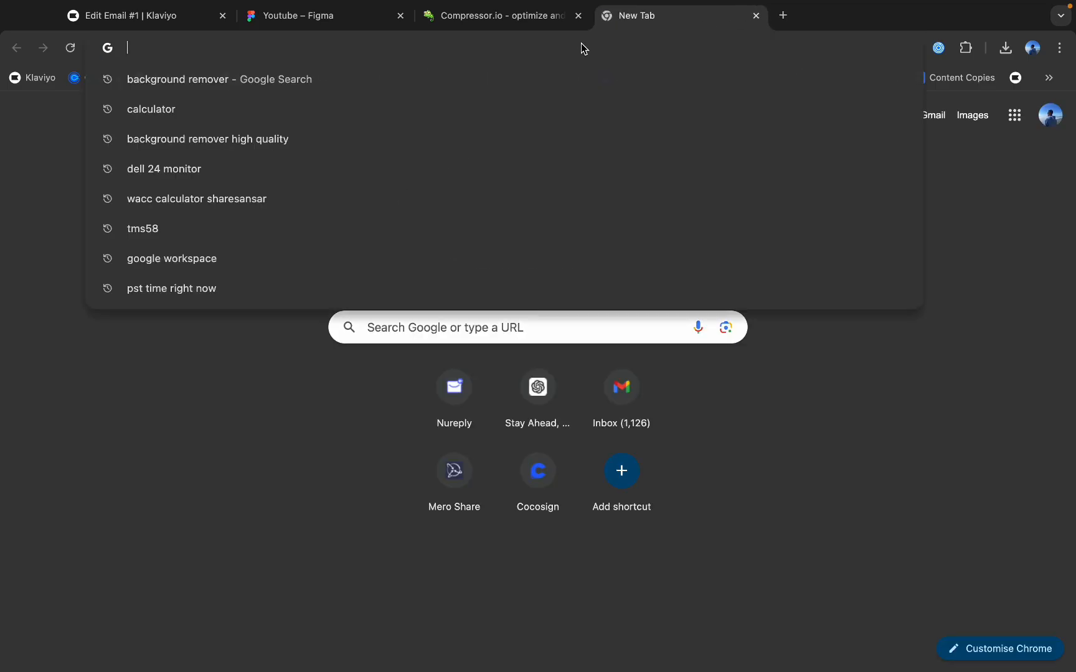
{"action": "type", "text": "thevistamails.com"}
{"action": "left_click", "coordinate": [405, 79]}
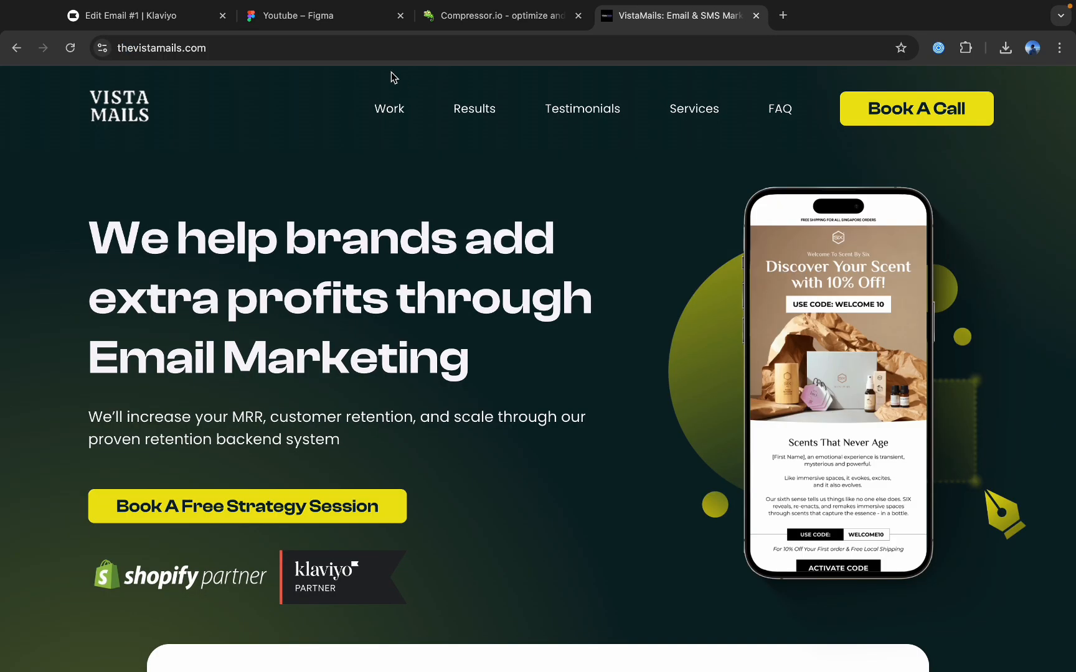
{"action": "left_click", "coordinate": [361, 55]}
{"action": "key", "text": "super+c"}
{"action": "left_click", "coordinate": [168, 19]}
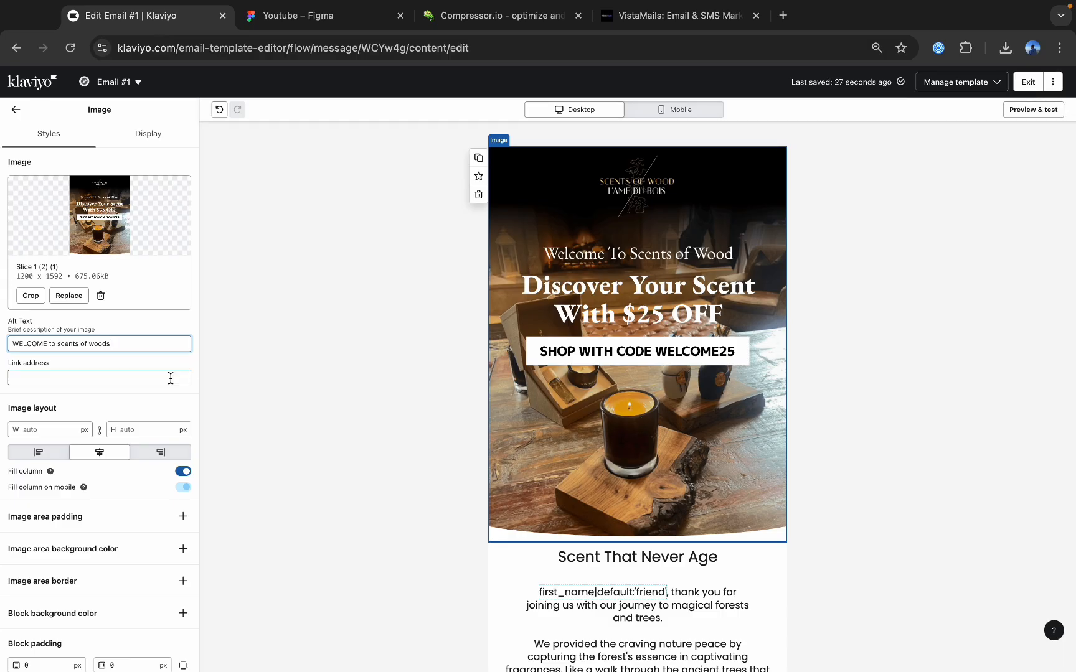
{"action": "left_click", "coordinate": [97, 379]}
{"action": "key", "text": "super+v"}
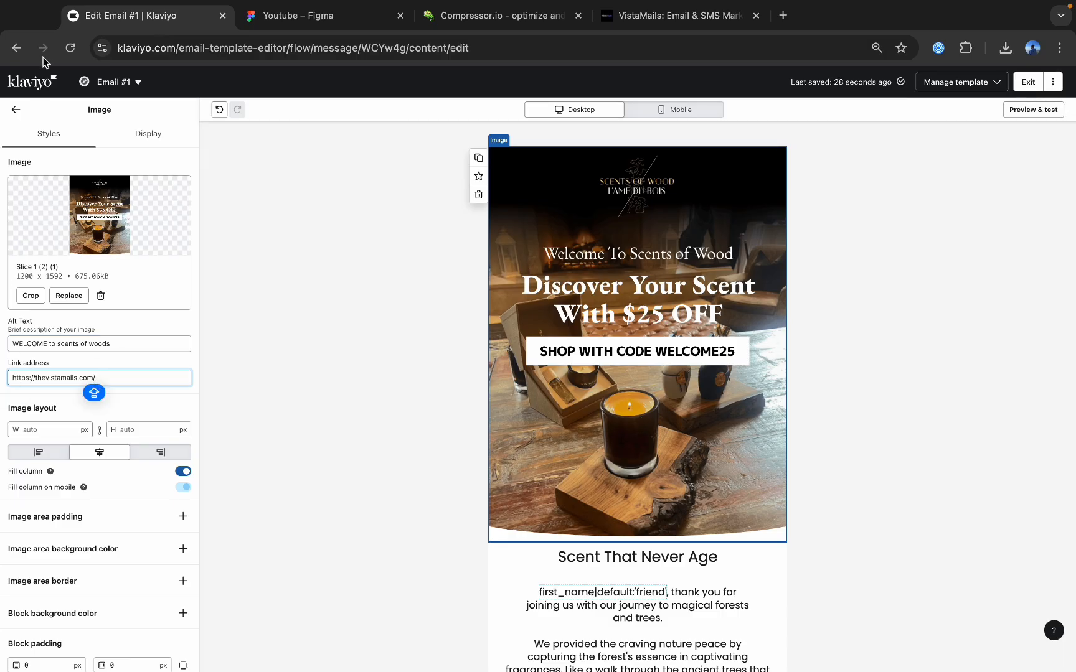
{"action": "left_click", "coordinate": [14, 115]}
{"action": "scroll", "coordinate": [566, 380], "scroll_direction": "down", "scroll_amount": 10}
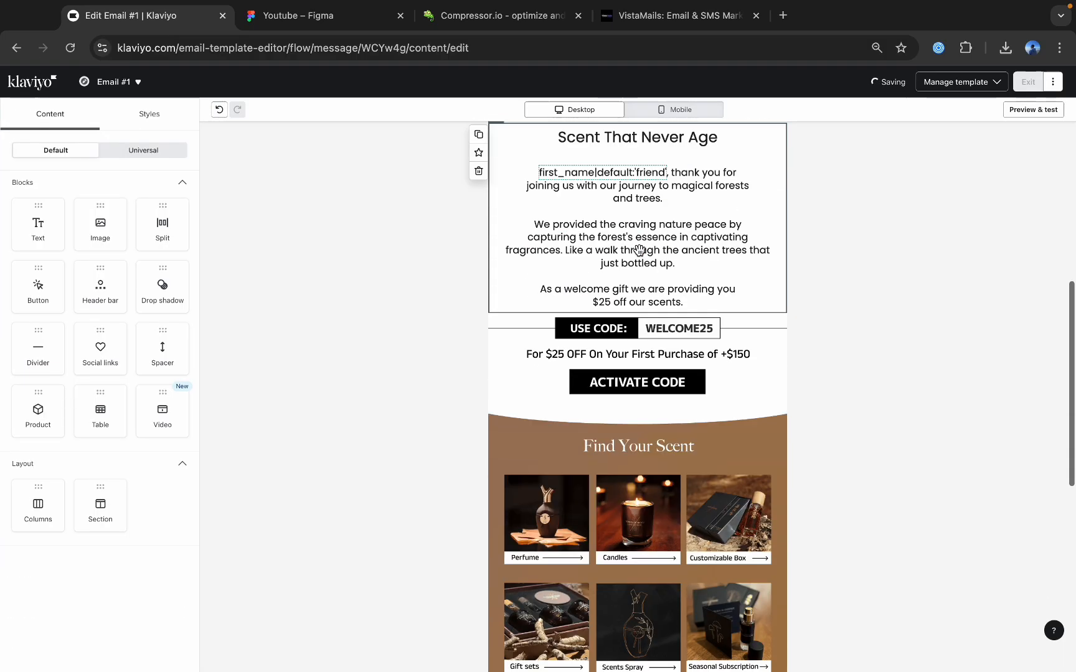
{"action": "left_click", "coordinate": [597, 269]}
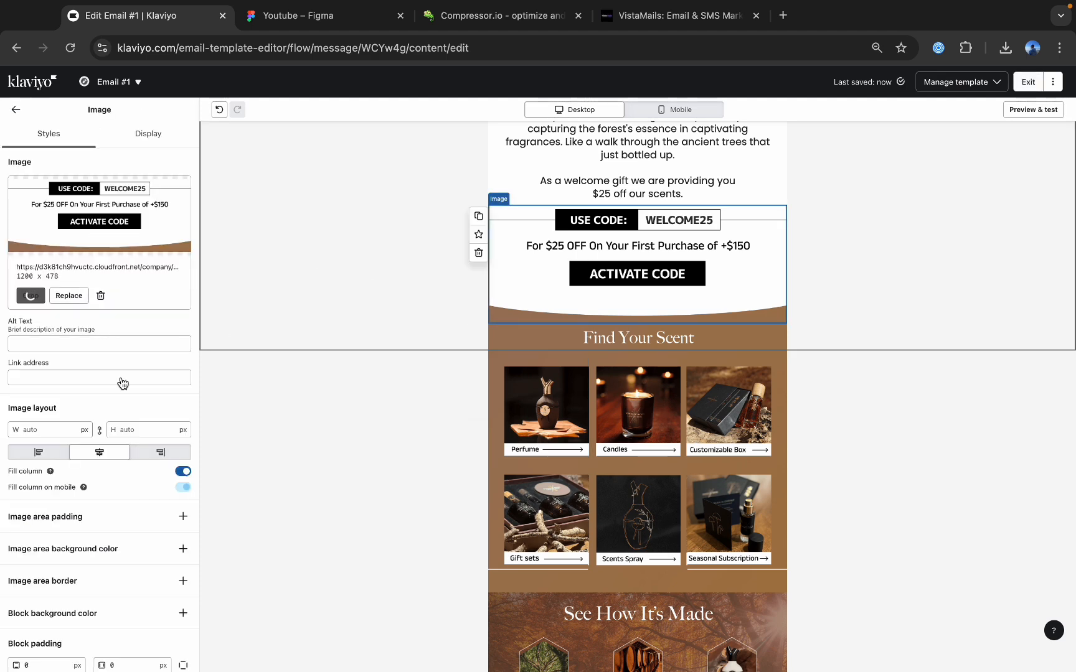
{"action": "left_click", "coordinate": [50, 379]}
{"action": "key", "text": "super+v"}
{"action": "left_click", "coordinate": [39, 343]}
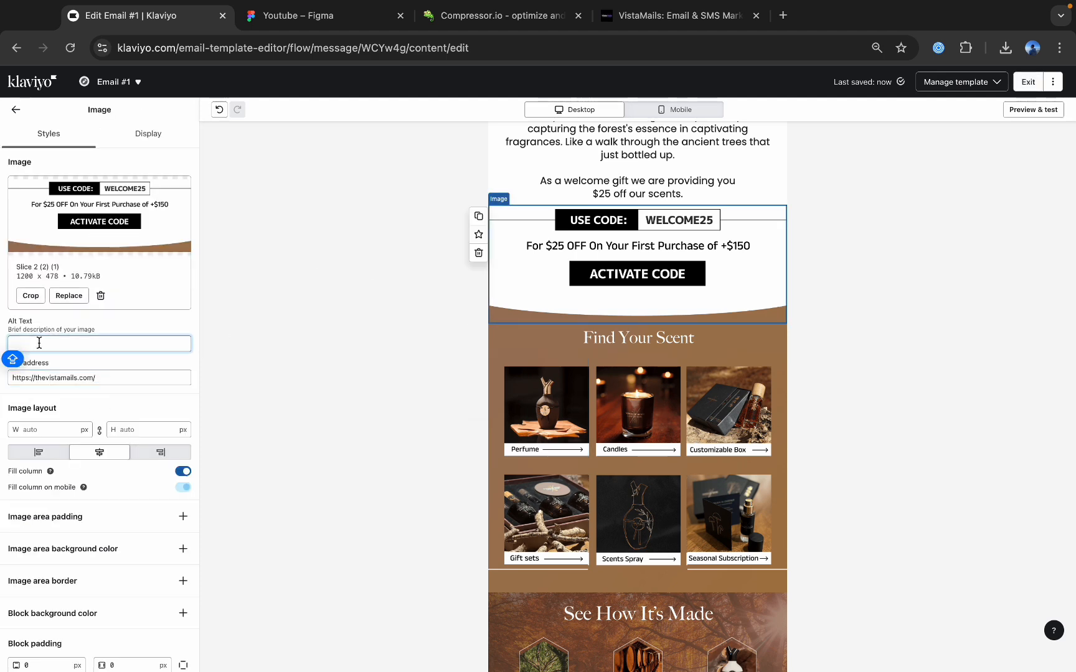
{"action": "type", "text": "SHOP"}
{"action": "left_click", "coordinate": [16, 109]}
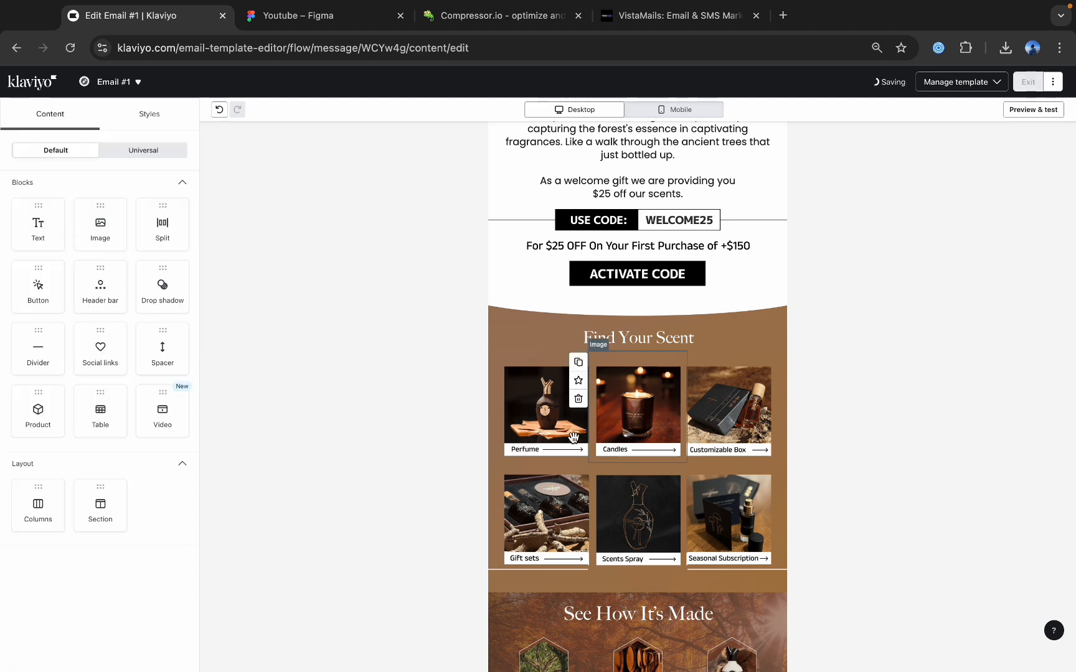
{"action": "left_click", "coordinate": [553, 414]}
{"action": "left_click", "coordinate": [644, 413]}
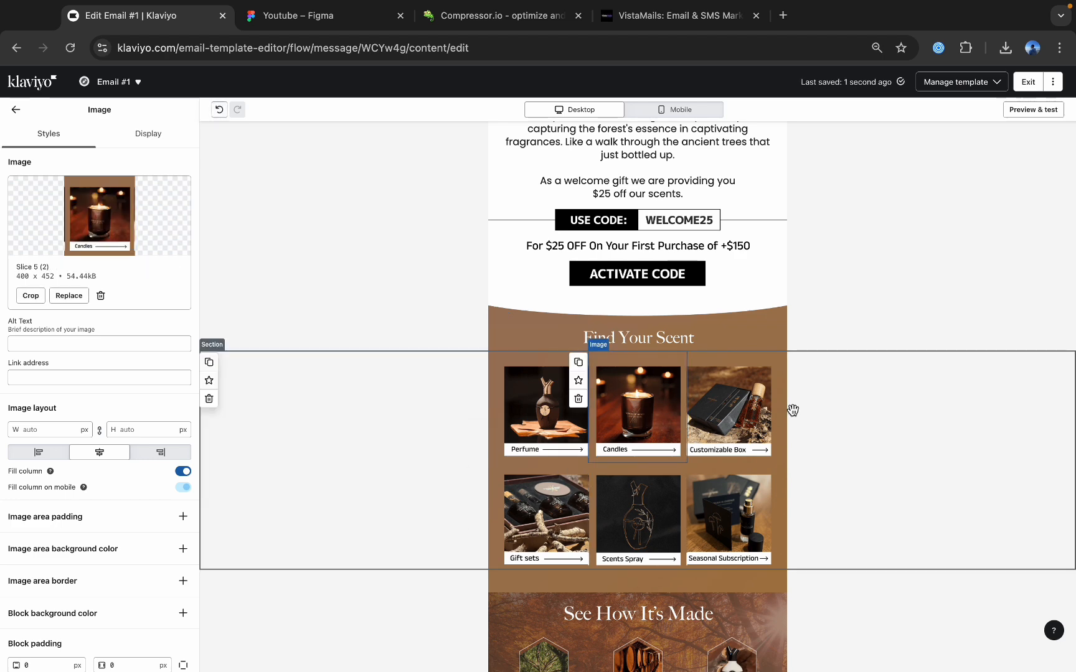
{"action": "left_click", "coordinate": [544, 411]}
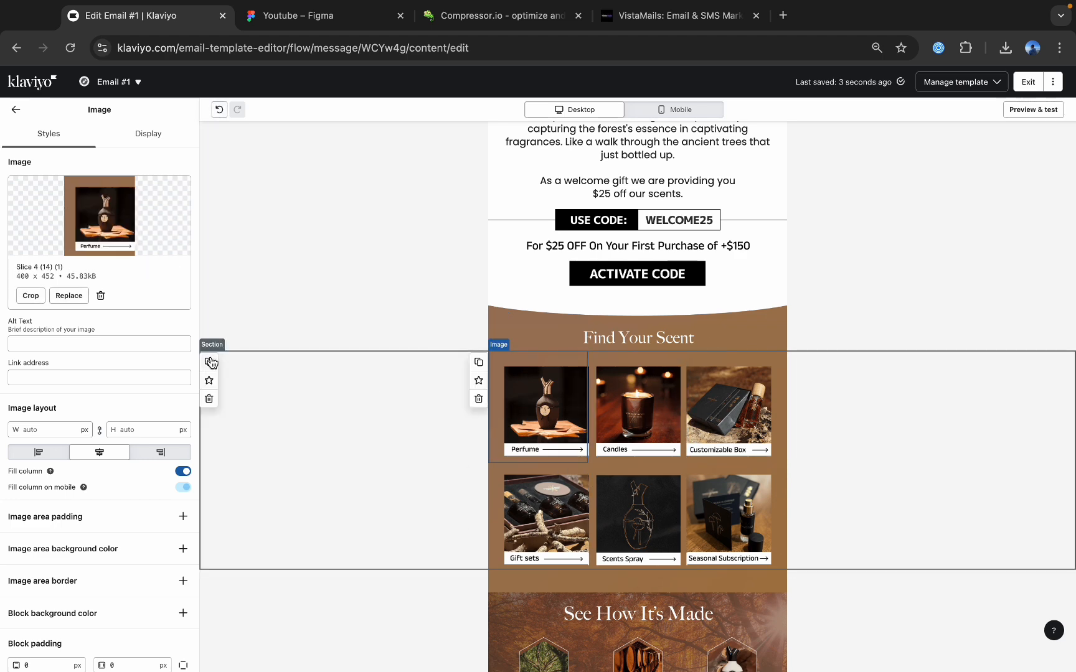
{"action": "scroll", "coordinate": [690, 442], "scroll_direction": "down", "scroll_amount": 2}
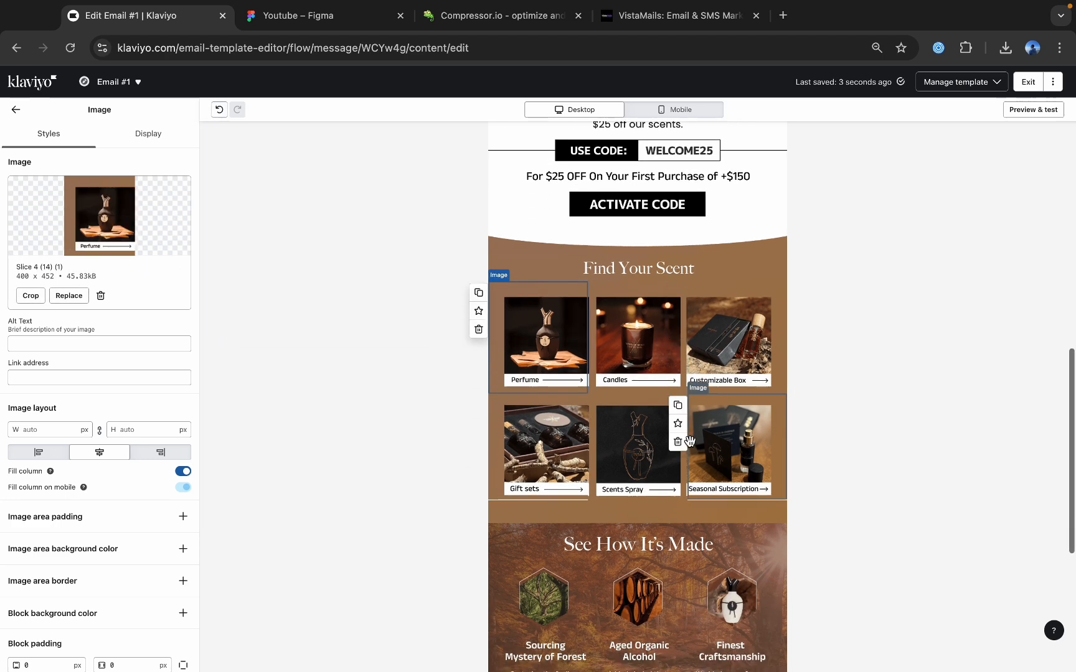
{"action": "left_click", "coordinate": [15, 109]}
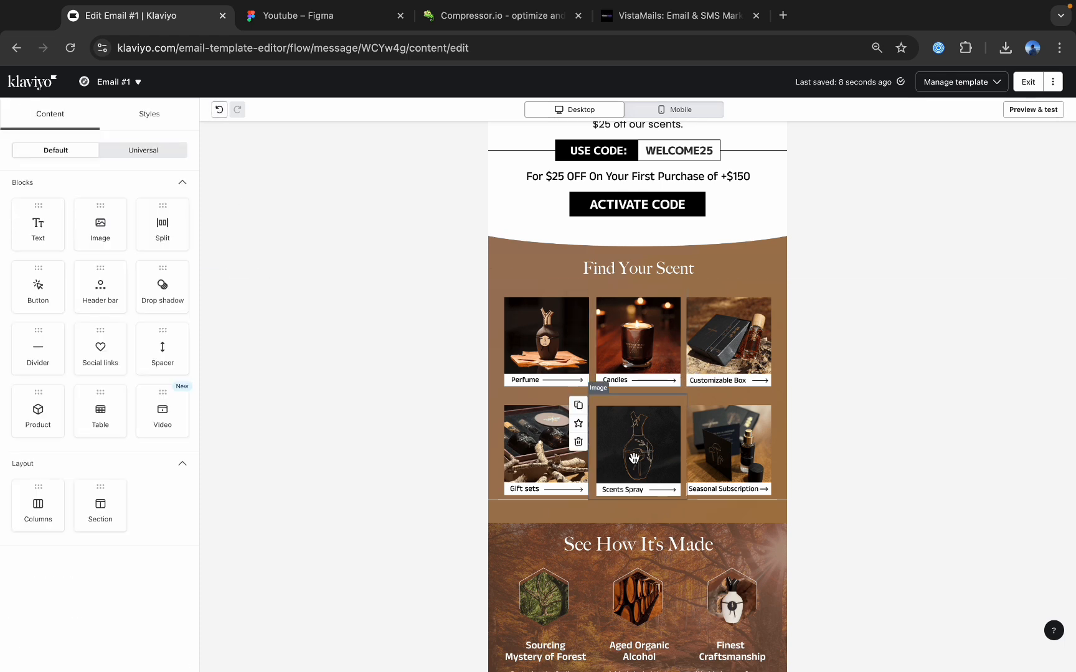
Open the social links block under "Follow Us On:" for editing and expand its Facebook and Instagram link entries.
{"action": "scroll", "coordinate": [623, 436], "scroll_direction": "down", "scroll_amount": 6}
{"action": "left_click", "coordinate": [620, 523]}
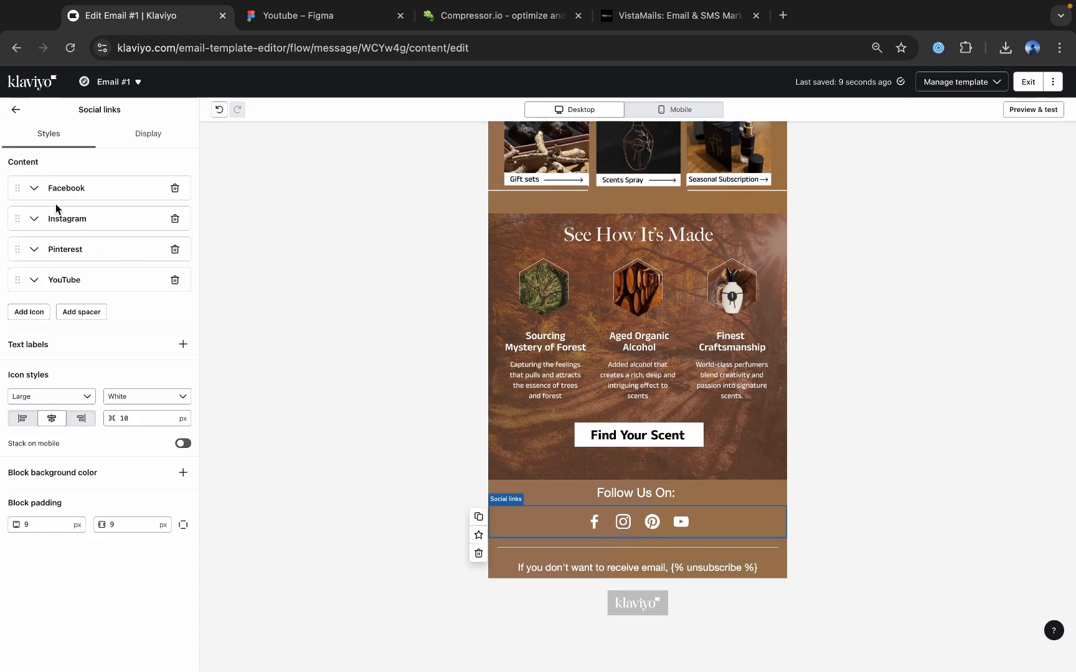
{"action": "left_click", "coordinate": [45, 189]}
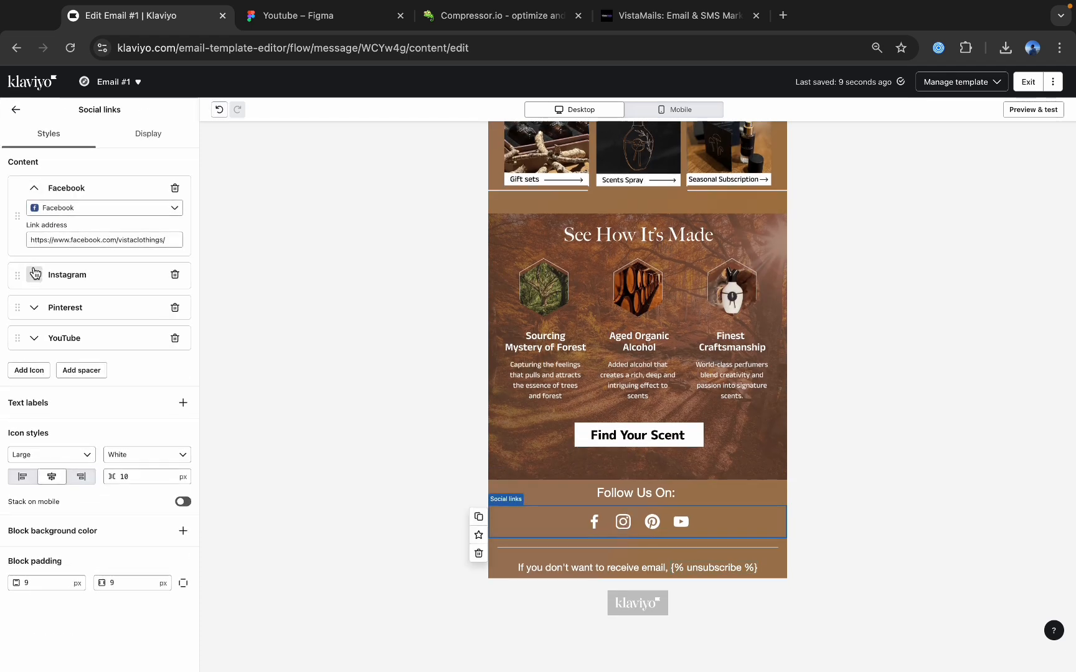
{"action": "left_click", "coordinate": [69, 262]}
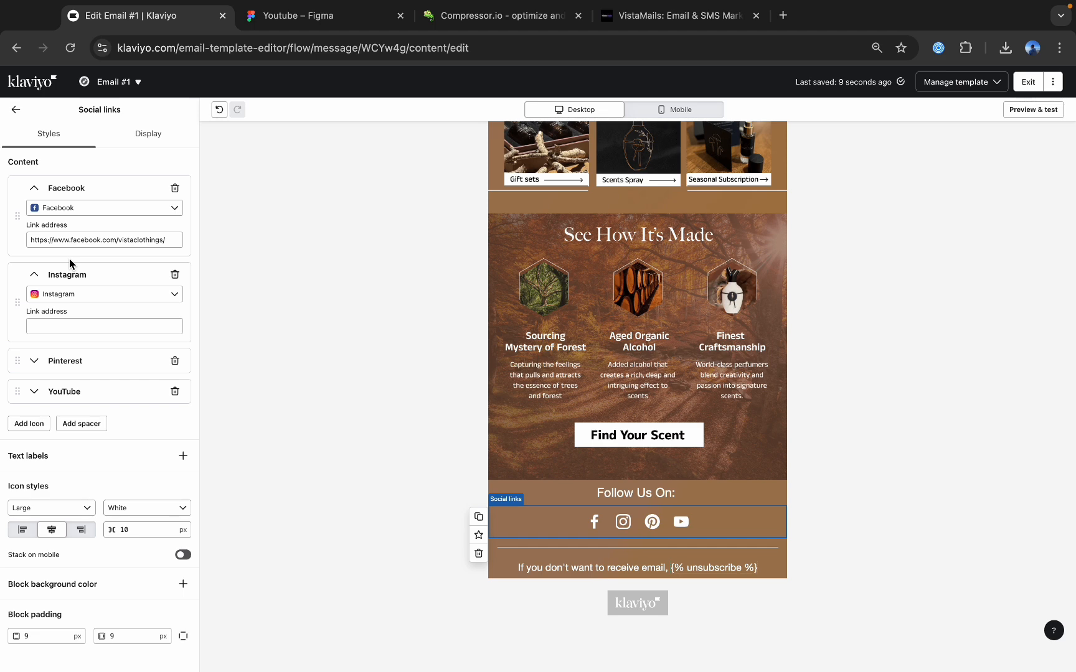
{"action": "left_click", "coordinate": [75, 324]}
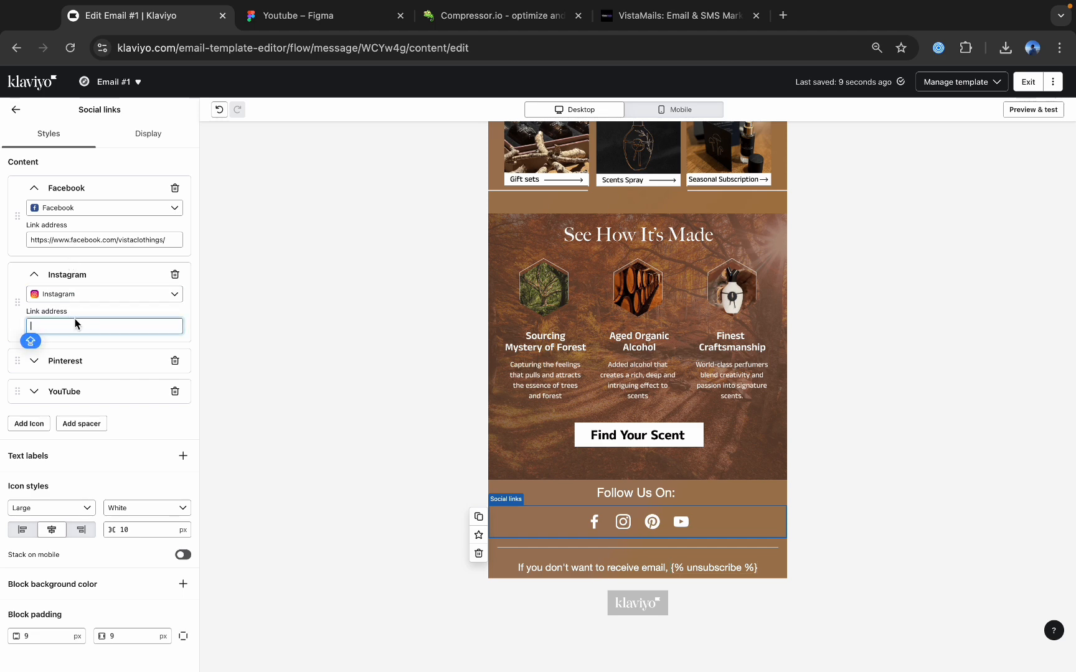
Copy the address of the vista_mails Instagram page from a new browser tab and set it as the Instagram icon's link in Klaviyo.
{"action": "key", "text": "super+t"}
{"action": "left_click", "coordinate": [704, 56]}
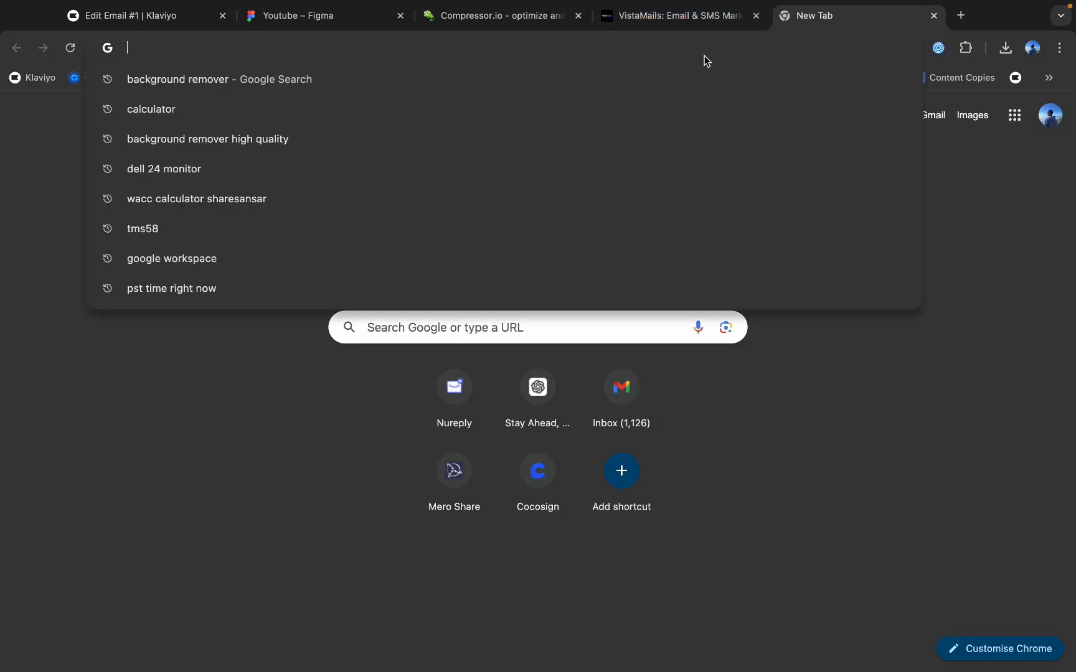
{"action": "type", "text": "INS"}
{"action": "left_click", "coordinate": [485, 228]}
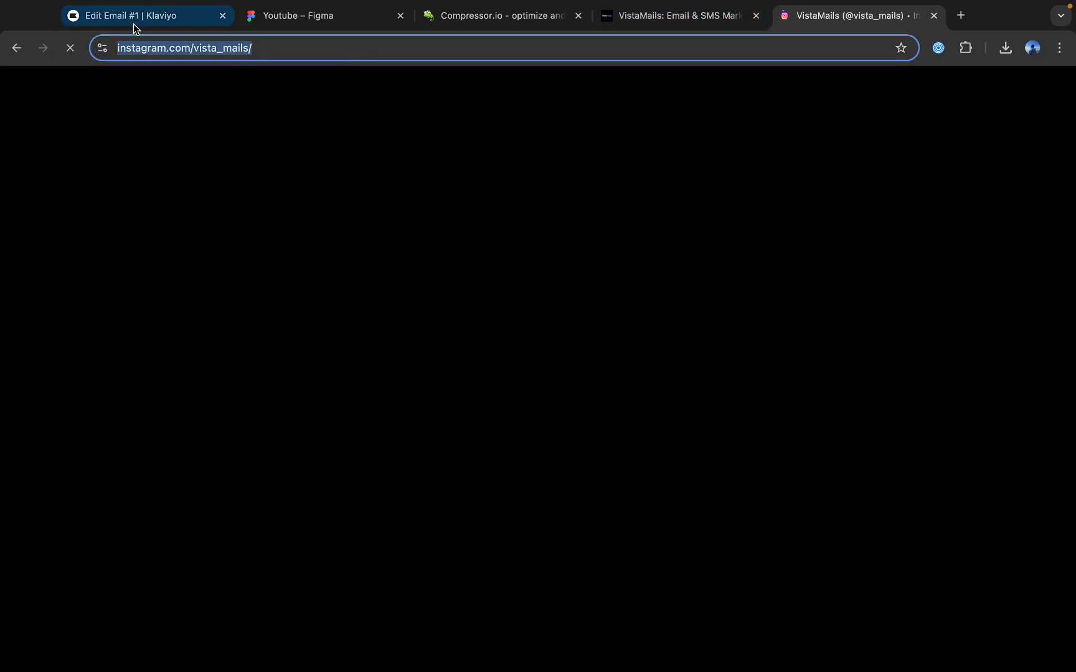
{"action": "left_click", "coordinate": [134, 24]}
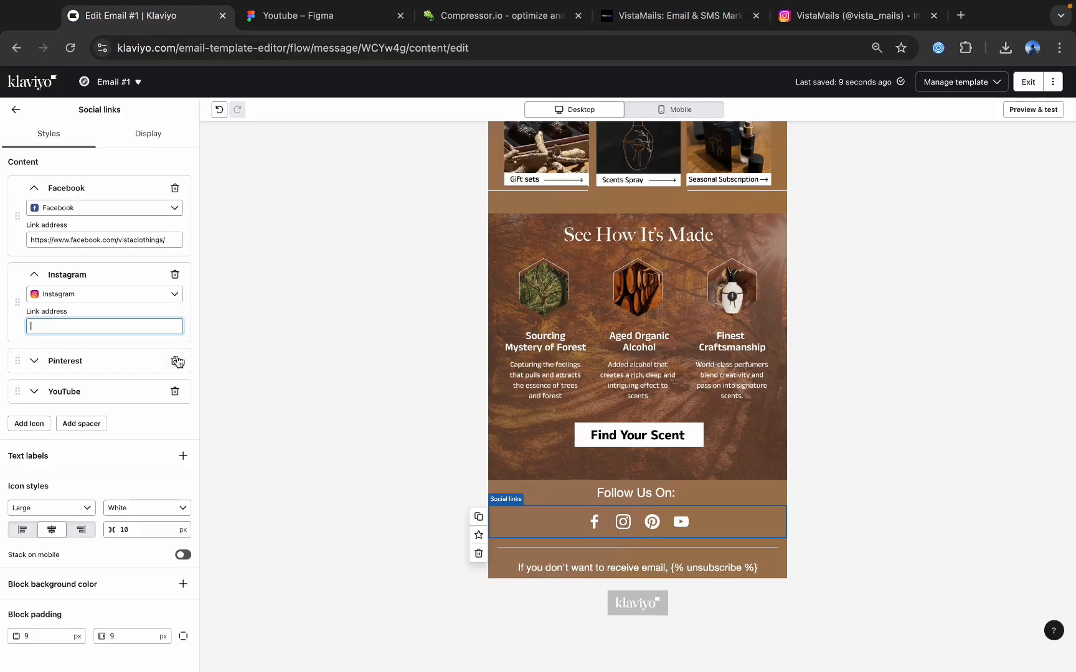
{"action": "type", "text": "https://www.instagram.com/vista_mails/"}
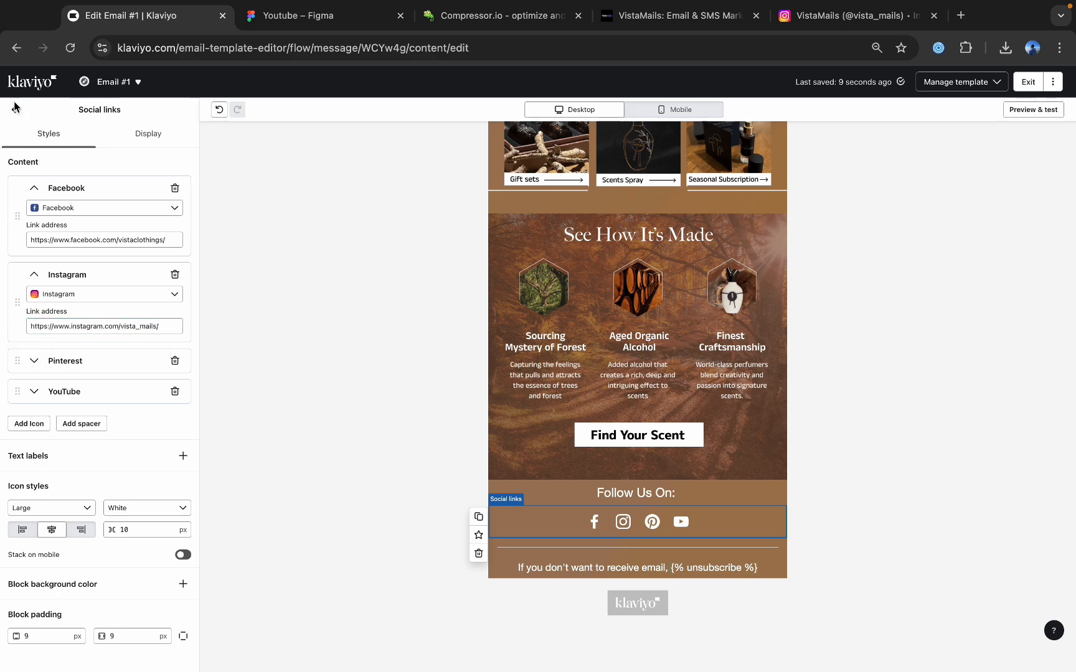
{"action": "left_click", "coordinate": [15, 109]}
Compare the layout of the "Scent That Never Age" text block in the mobile and desktop previews.
{"action": "scroll", "coordinate": [698, 218], "scroll_direction": "up", "scroll_amount": 15}
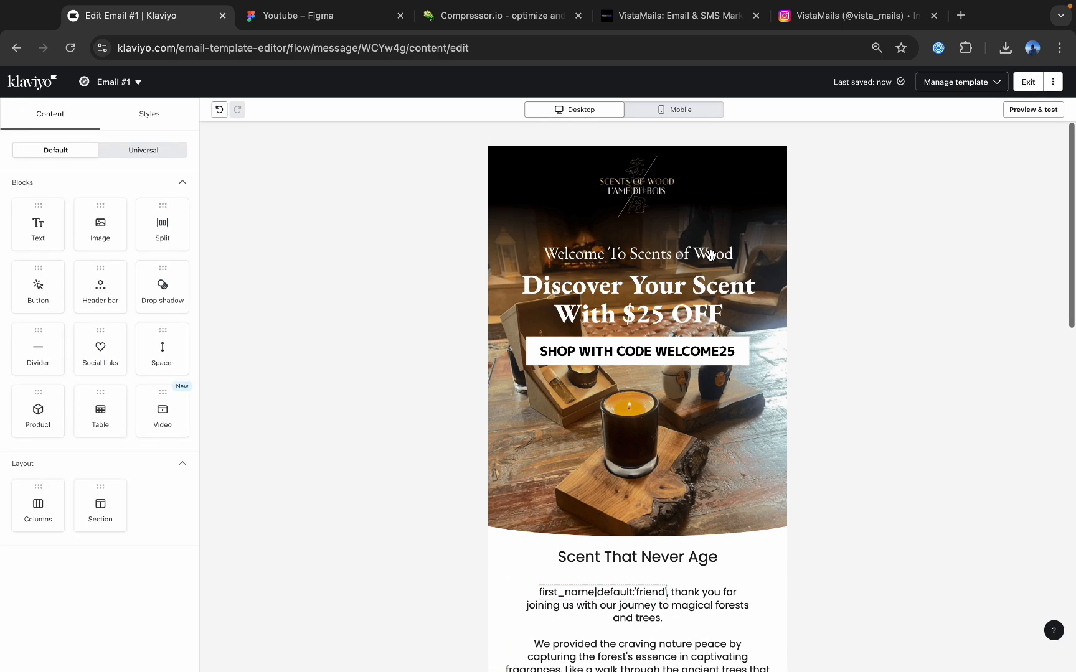
{"action": "left_click", "coordinate": [665, 110]}
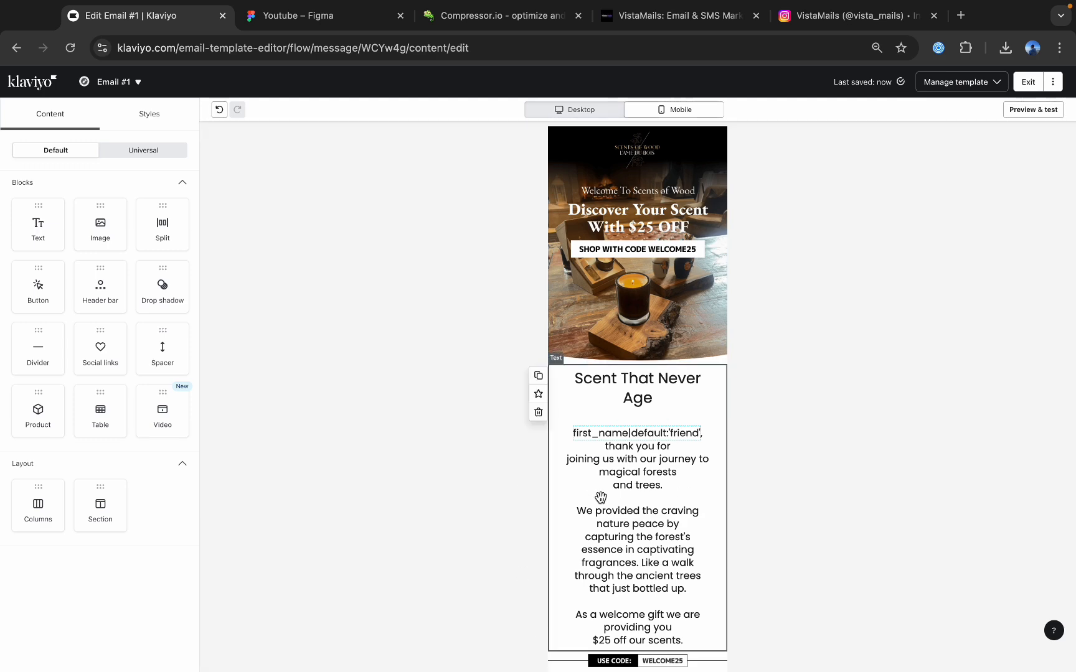
{"action": "left_click", "coordinate": [576, 110]}
{"action": "scroll", "coordinate": [548, 516], "scroll_direction": "down", "scroll_amount": 3}
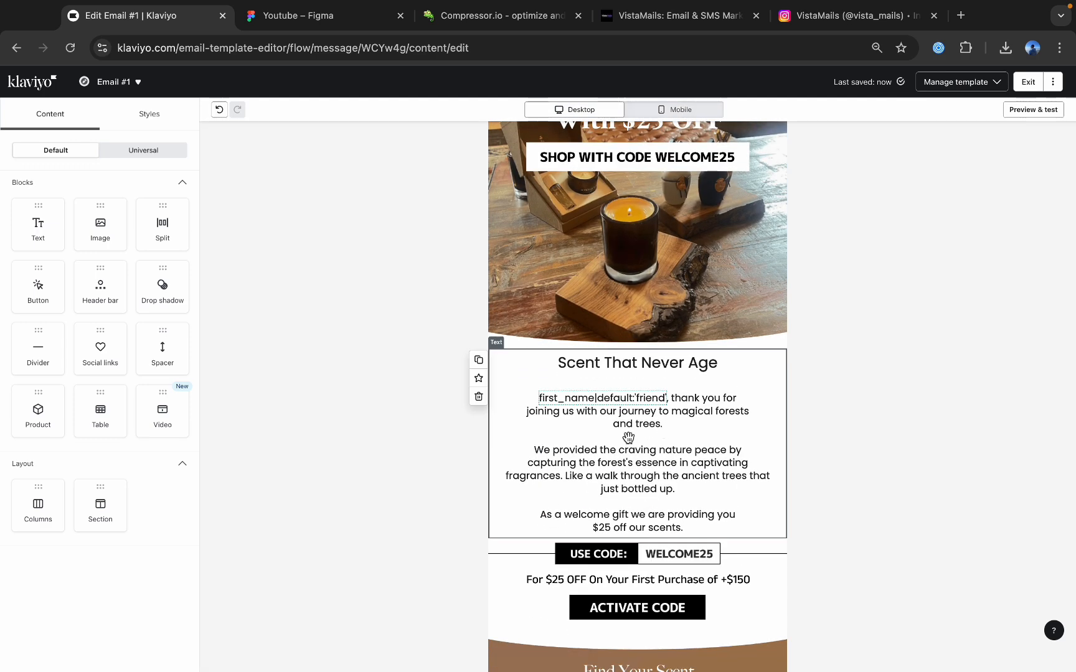
In the mobile preview, duplicate the "Scent That Never Age" text block, making the copy desktop only and the original mobile only.
{"action": "left_click", "coordinate": [679, 109]}
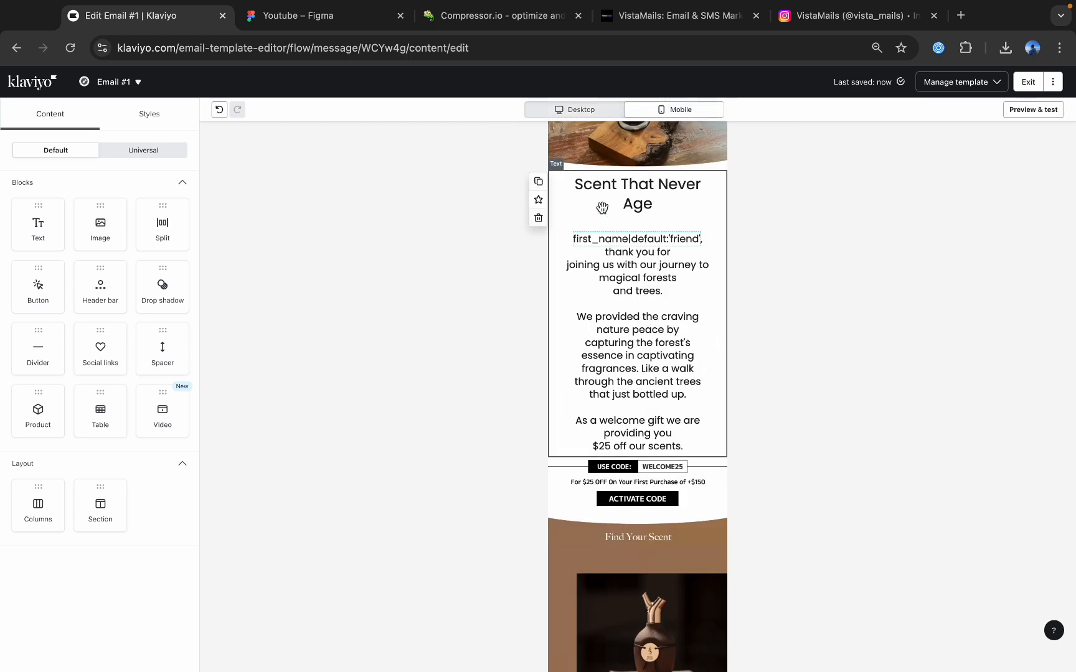
{"action": "left_click", "coordinate": [536, 184]}
{"action": "left_click", "coordinate": [163, 147]}
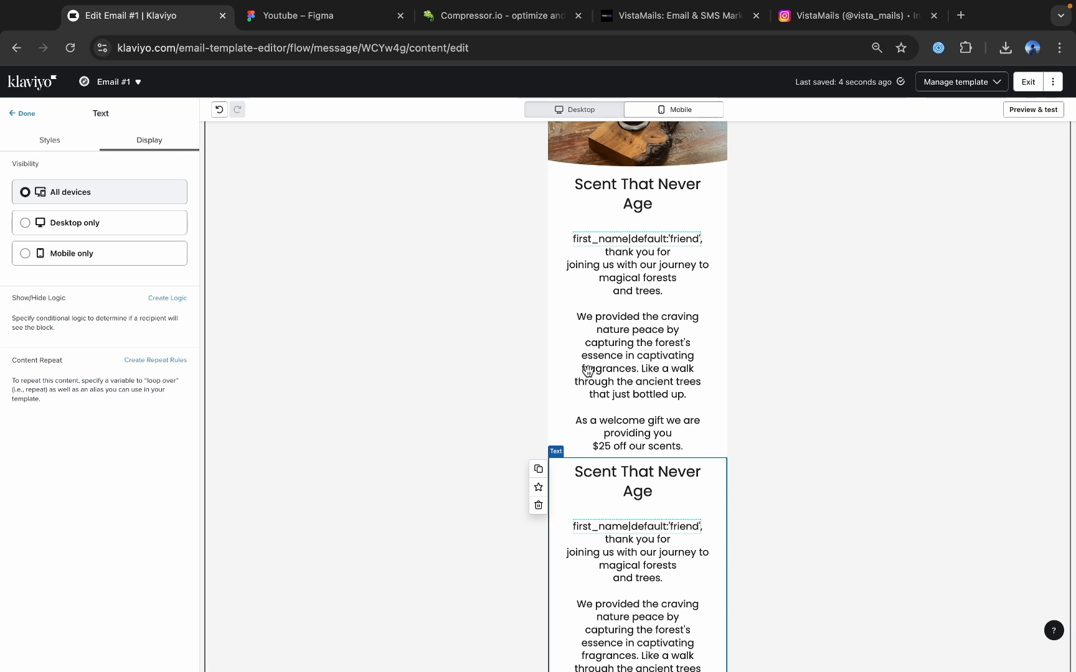
{"action": "left_click", "coordinate": [97, 232]}
{"action": "left_click", "coordinate": [661, 318]}
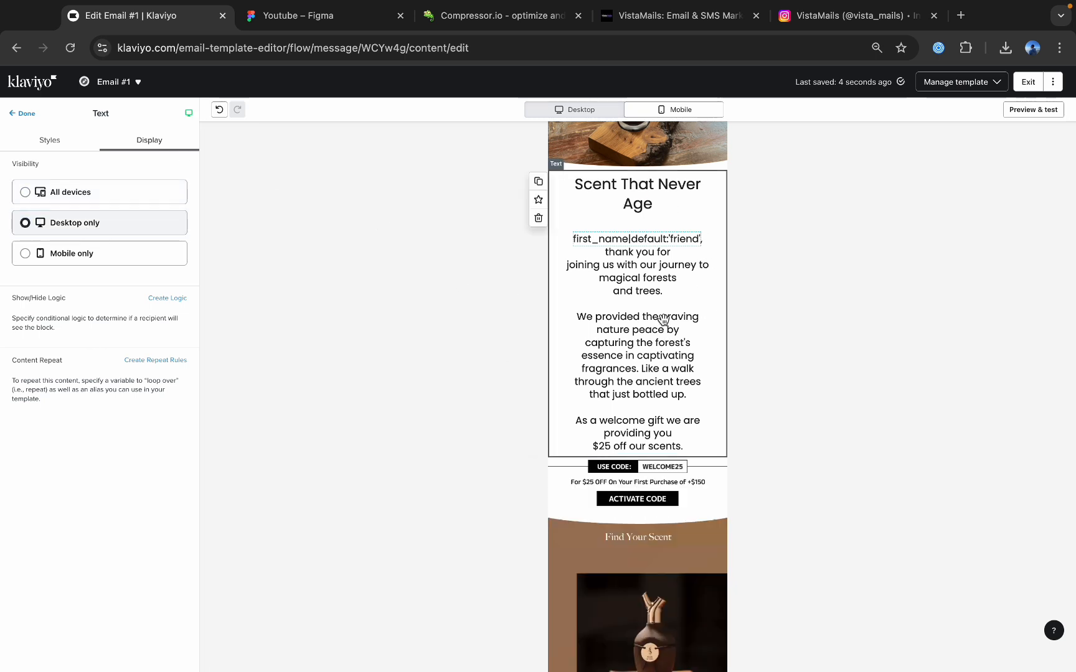
{"action": "left_click", "coordinate": [101, 260]}
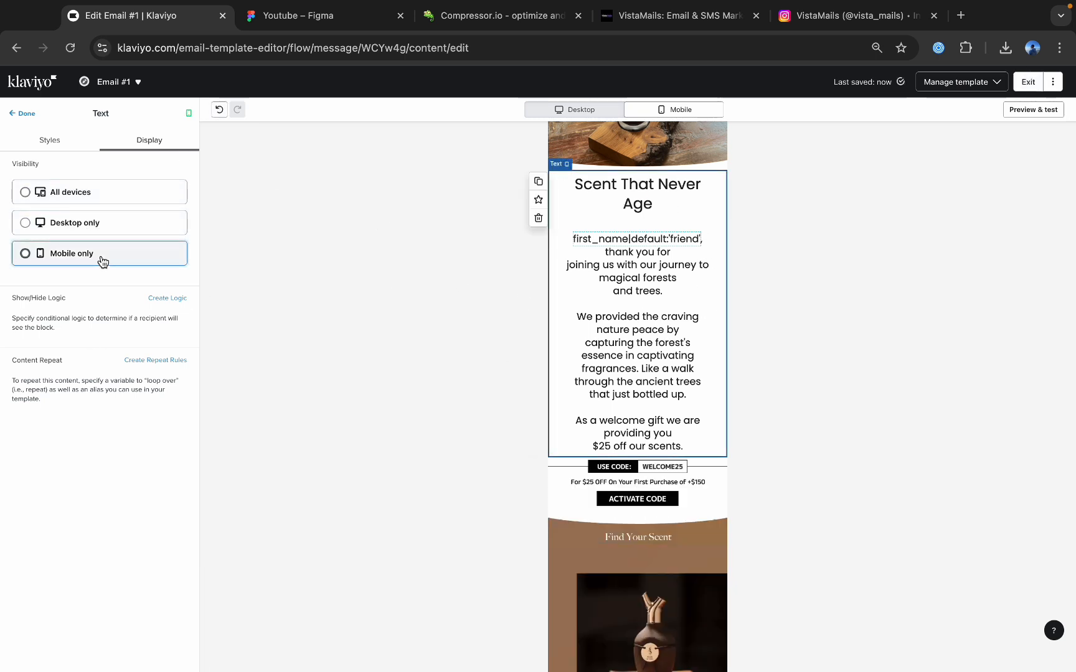
Set the font size of the "Scent That Never Age" heading in the mobile-only text block to 20 px.
{"action": "left_click", "coordinate": [629, 248]}
{"action": "left_click_drag", "start_coordinate": [661, 203], "coordinate": [580, 193]}
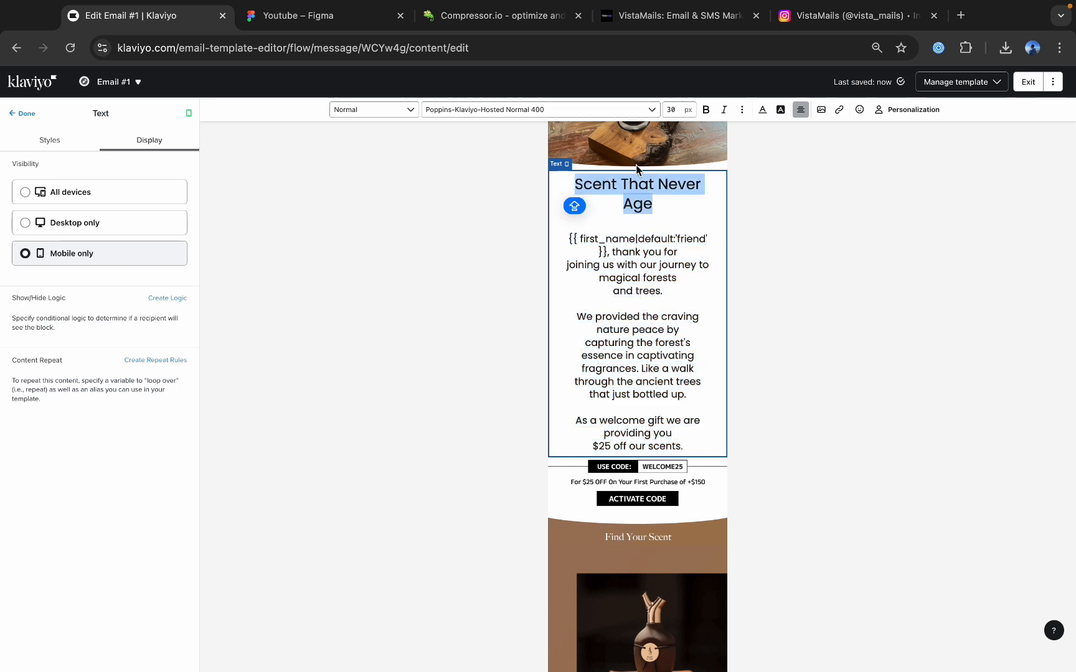
{"action": "left_click", "coordinate": [674, 110]}
{"action": "key", "text": "BackSpace"}
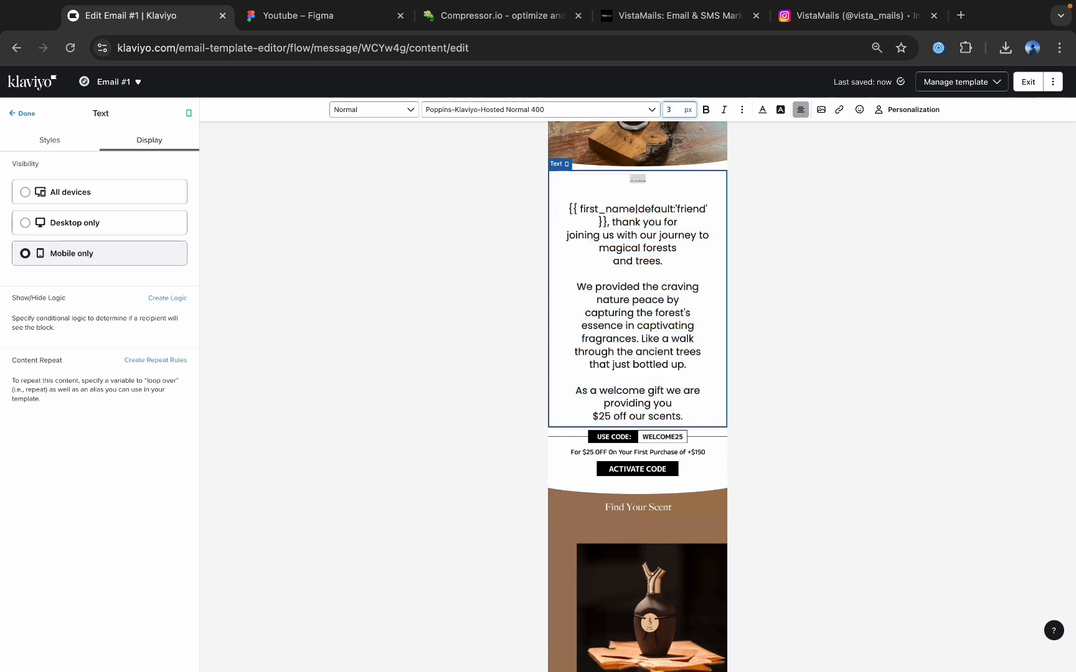
{"action": "type", "text": "20"}
Set the font size of all paragraphs below the heading in the mobile-only text block to 14 px.
{"action": "left_click", "coordinate": [677, 291]}
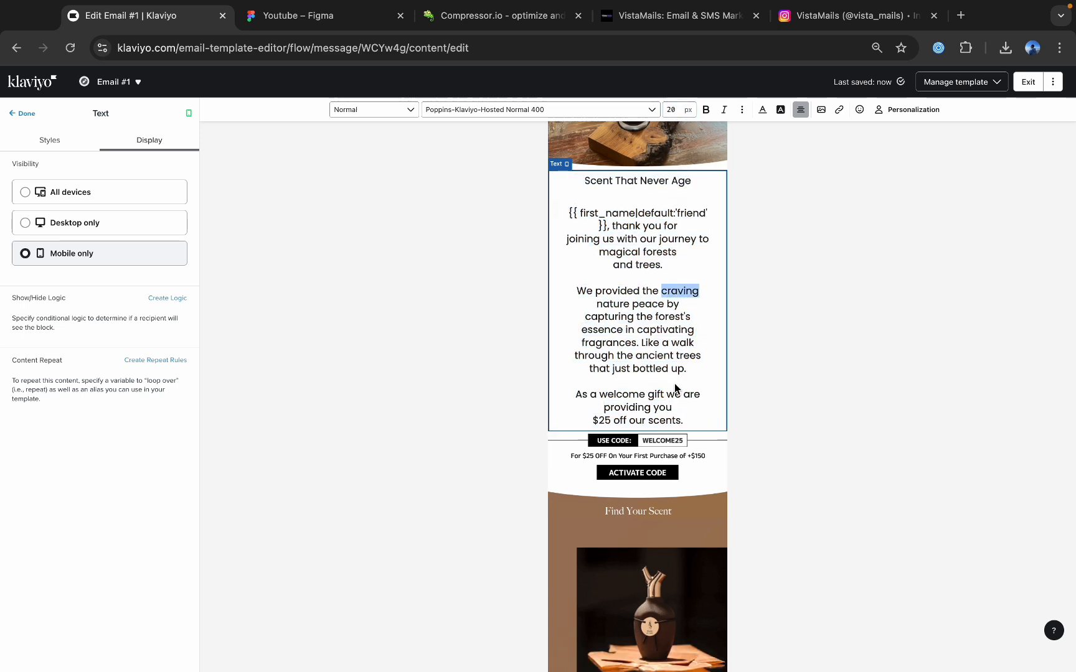
{"action": "left_click_drag", "start_coordinate": [685, 421], "coordinate": [578, 222]}
{"action": "left_click", "coordinate": [672, 109]}
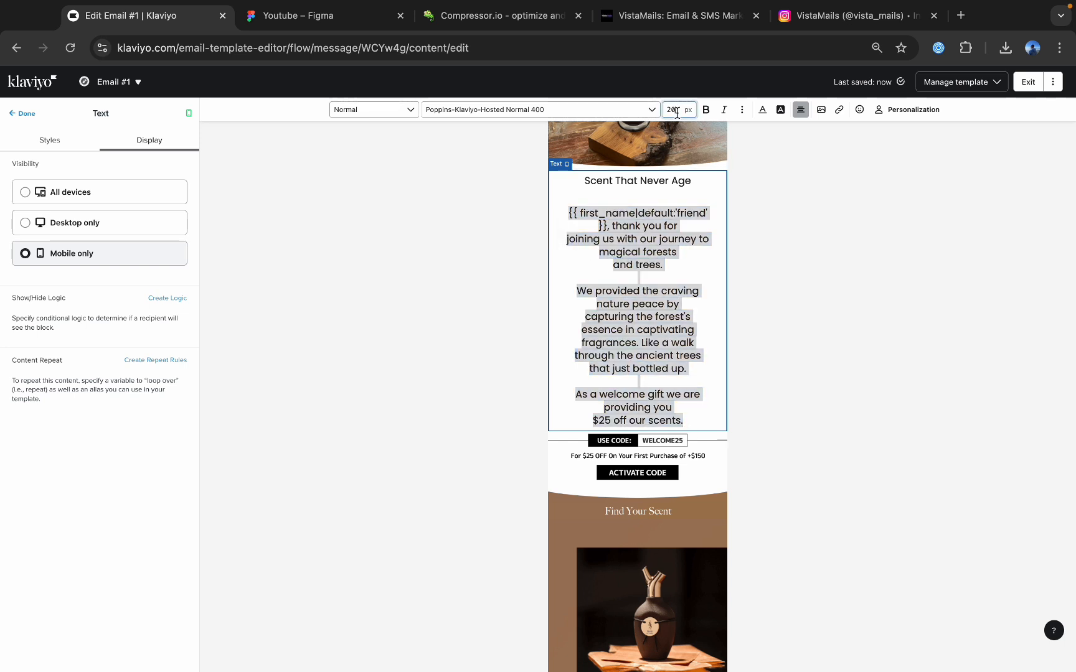
{"action": "key", "text": "BackSpace"}
{"action": "key", "text": "BackSpace"}
{"action": "type", "text": "14"}
Remove the forced line breaks within the first two paragraphs of the mobile-only "Scent That Never Age" text block.
{"action": "left_click", "coordinate": [624, 231]}
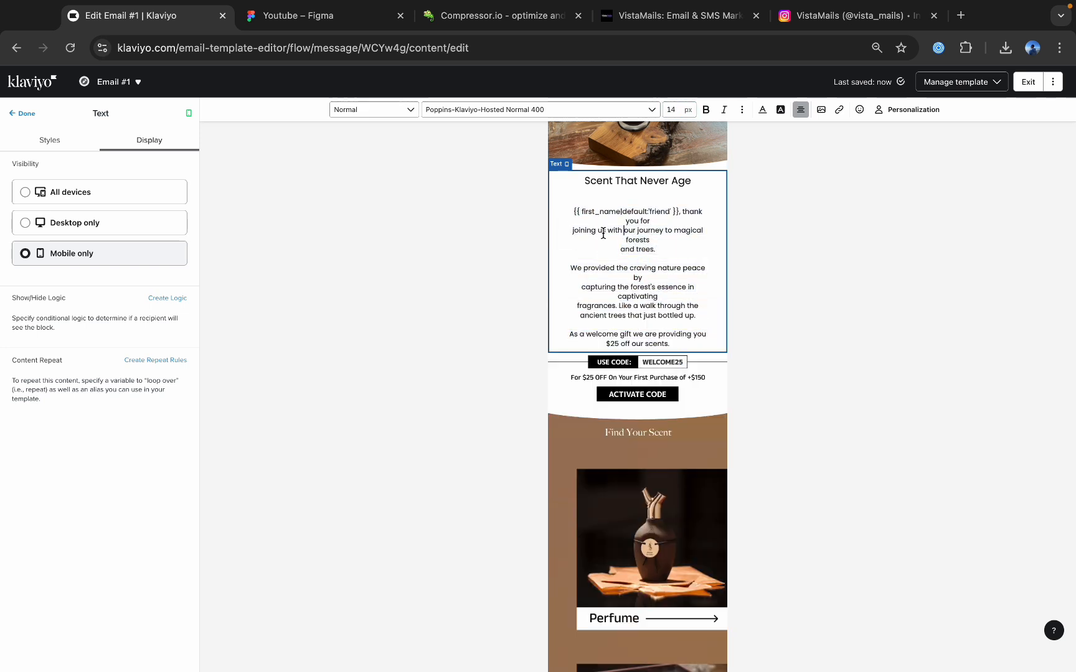
{"action": "key", "text": "BackSpace"}
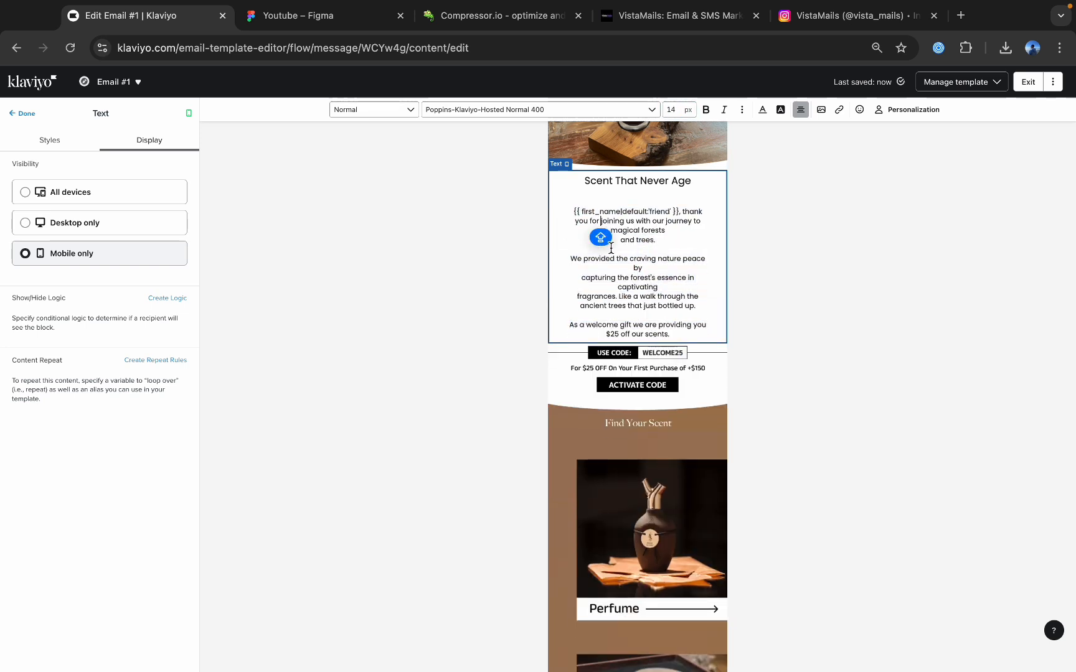
{"action": "left_click", "coordinate": [622, 240]}
{"action": "key", "text": "BackSpace"}
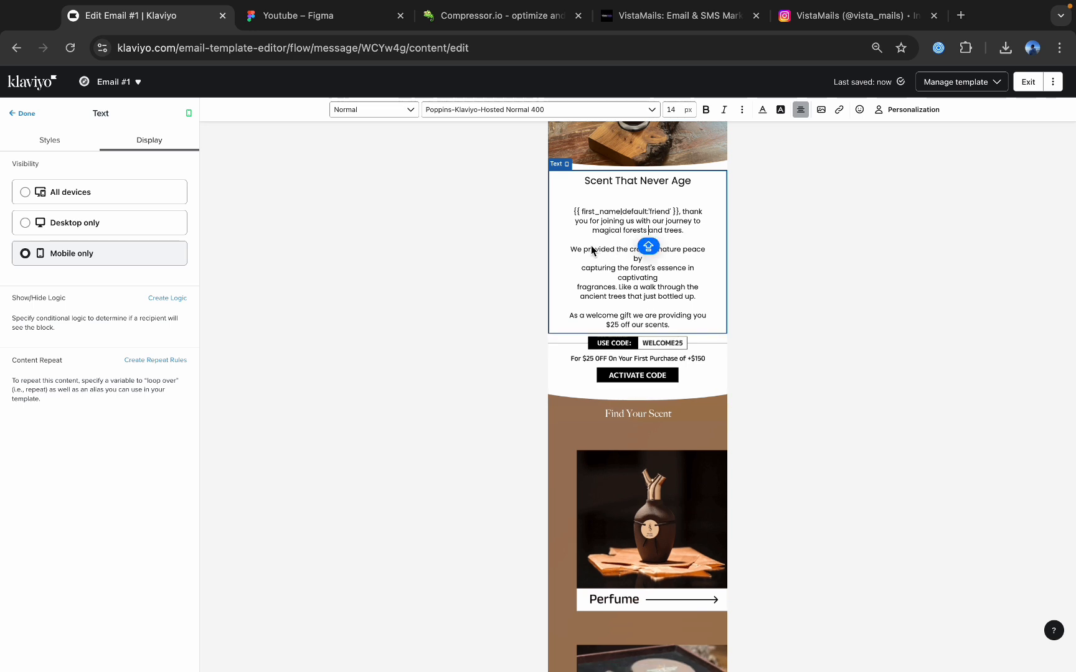
{"action": "left_click", "coordinate": [582, 268]}
{"action": "key", "text": "BackSpace"}
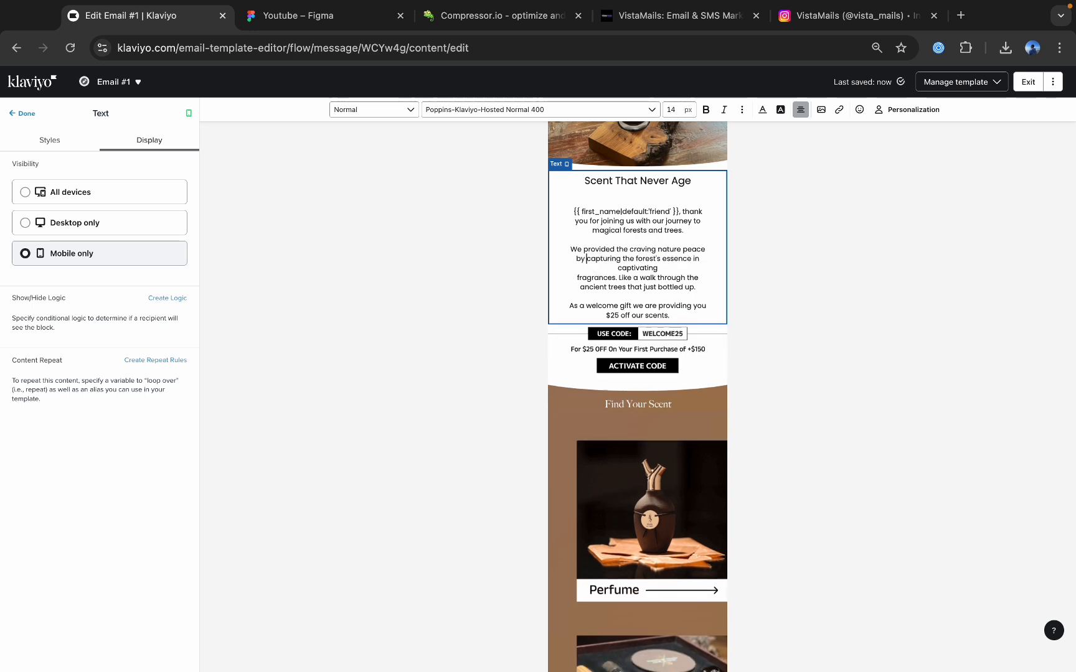
{"action": "left_click", "coordinate": [575, 280]}
{"action": "key", "text": "BackSpace"}
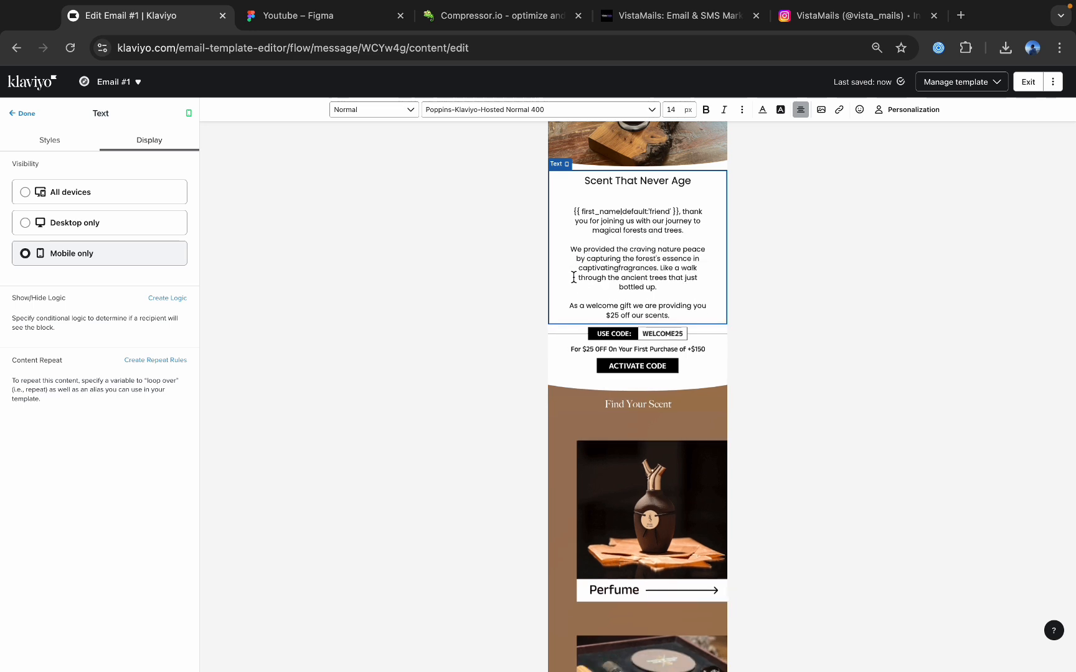
{"action": "left_click", "coordinate": [25, 115]}
{"action": "scroll", "coordinate": [704, 246], "scroll_direction": "up", "scroll_amount": 1}
{"action": "scroll", "coordinate": [642, 269], "scroll_direction": "up", "scroll_amount": 1}
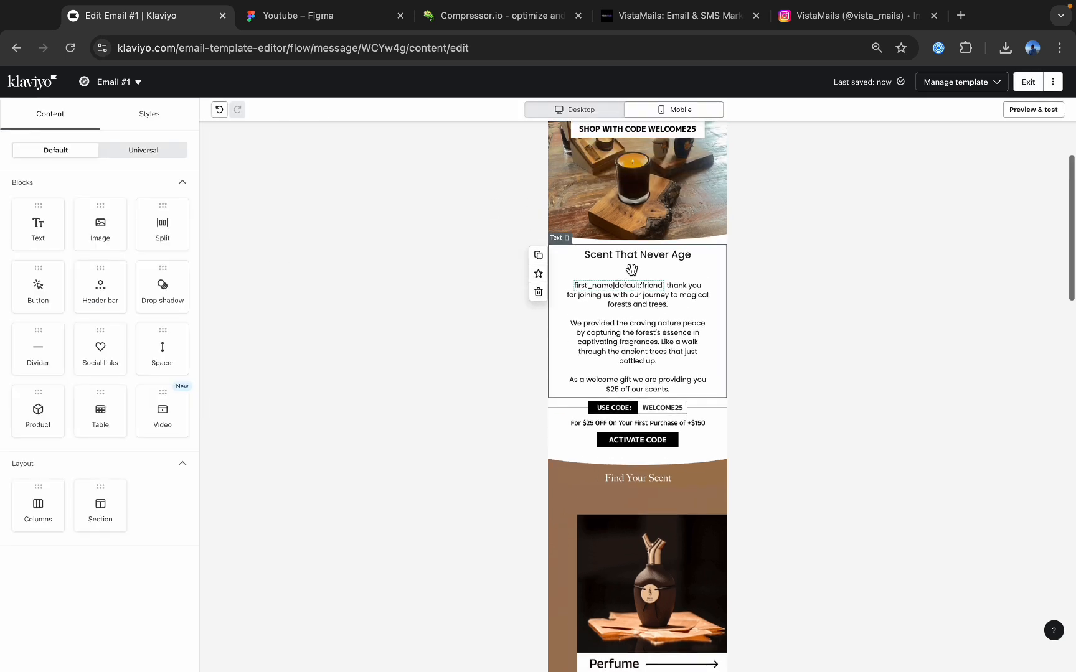
{"action": "left_click", "coordinate": [642, 269]}
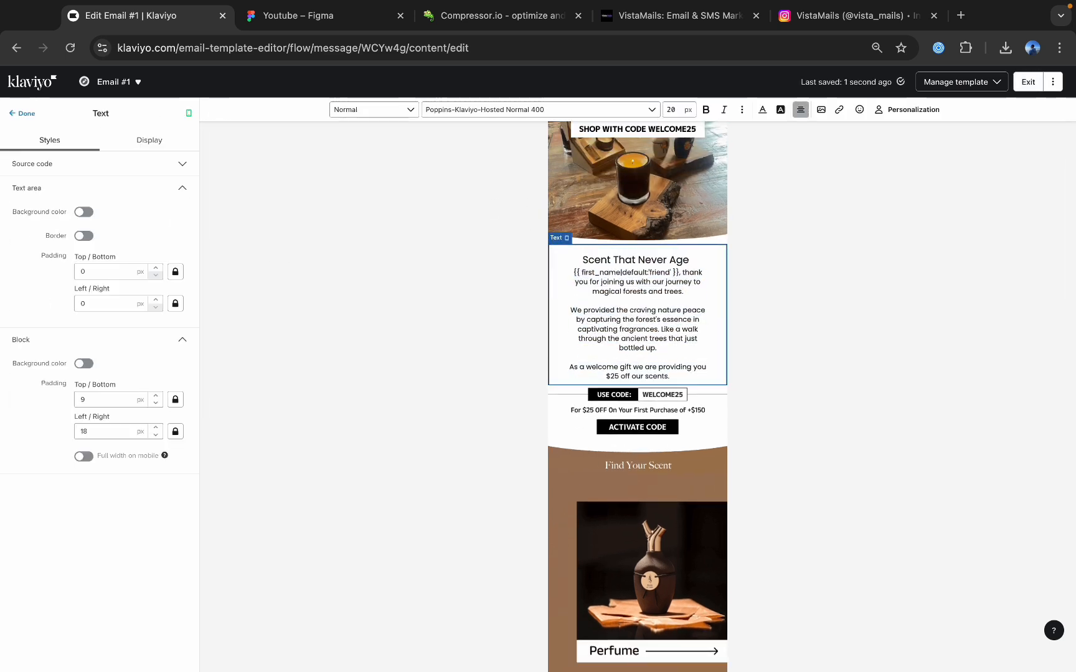
{"action": "key", "text": "Return"}
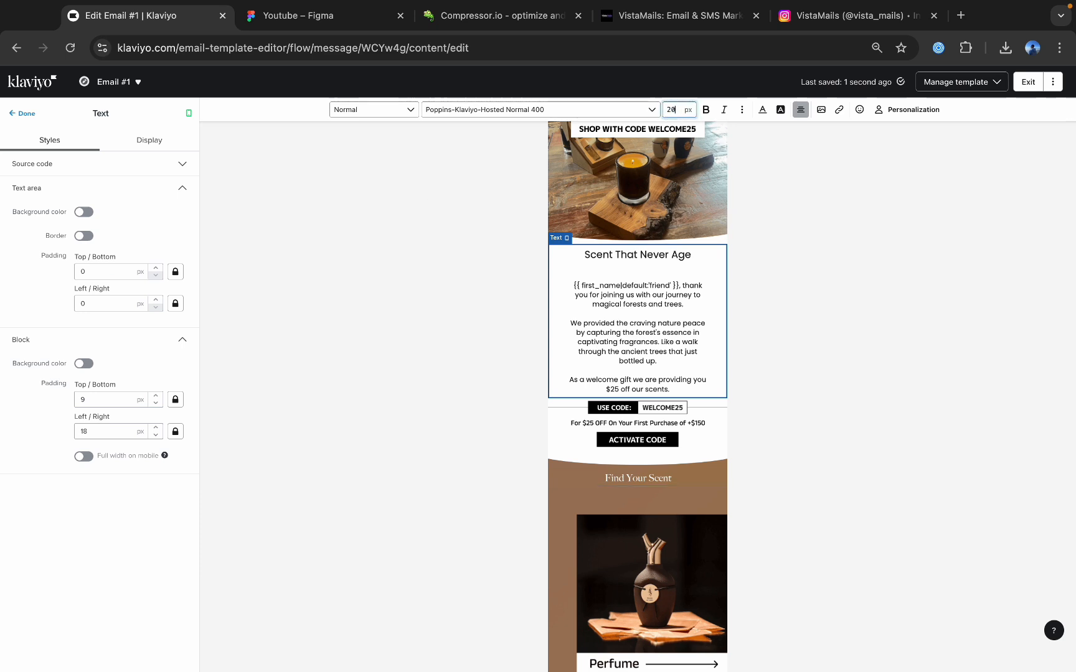
{"action": "left_click", "coordinate": [26, 115]}
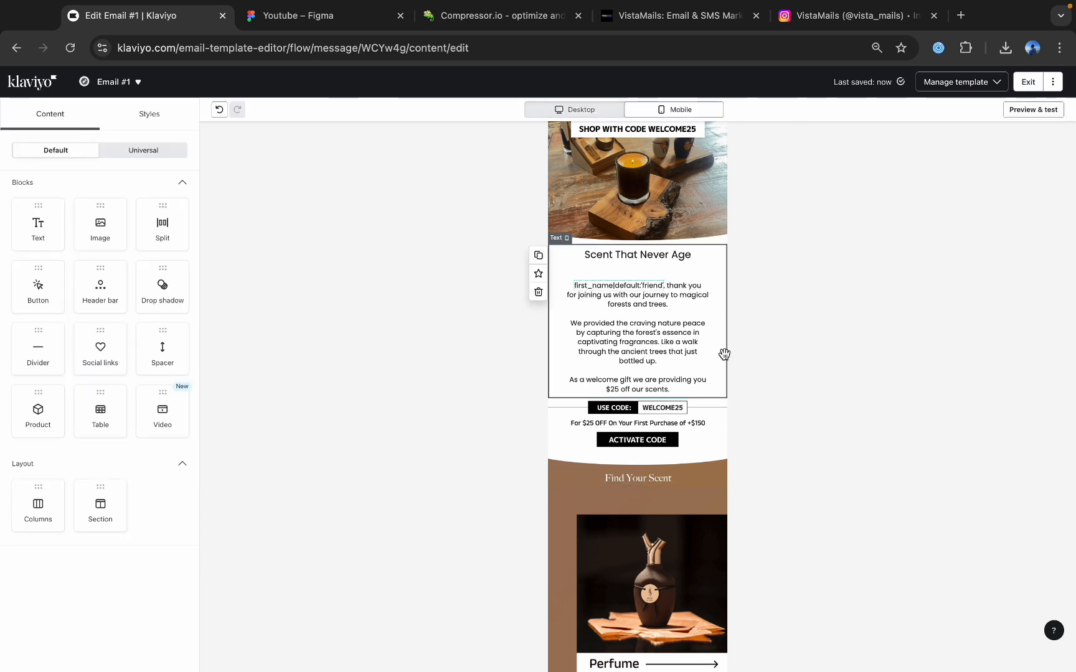
Delete the blank line between the "Scent That Never Age" heading and the first paragraph in the mobile-only text block.
{"action": "left_click", "coordinate": [652, 303]}
{"action": "key", "text": "ctrl+a"}
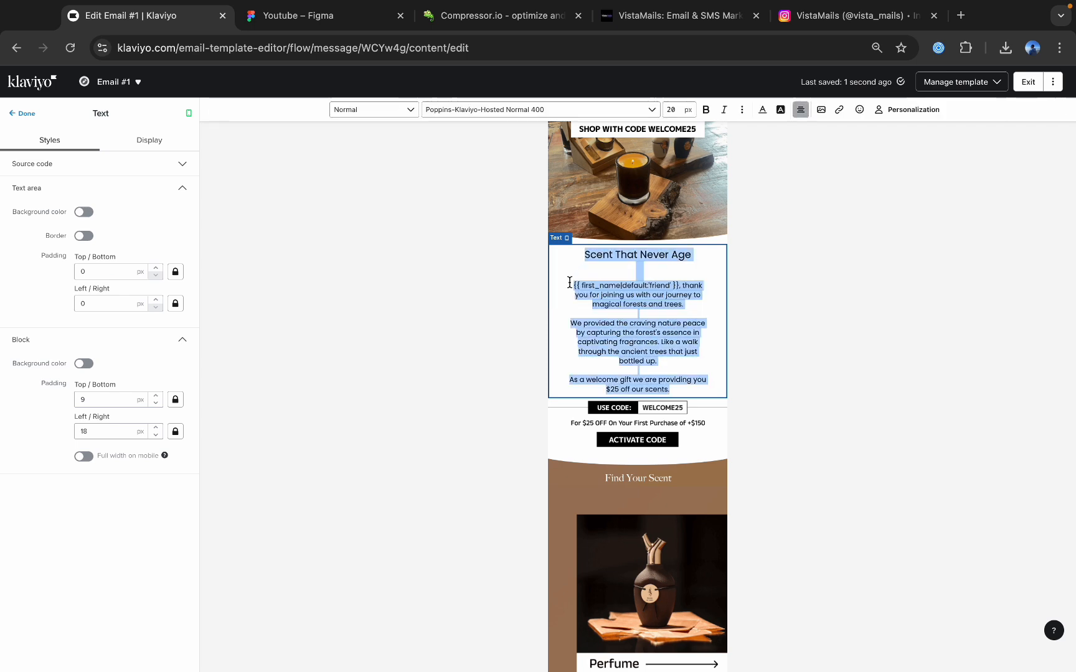
{"action": "left_click", "coordinate": [569, 283]}
{"action": "key", "text": "BackSpace"}
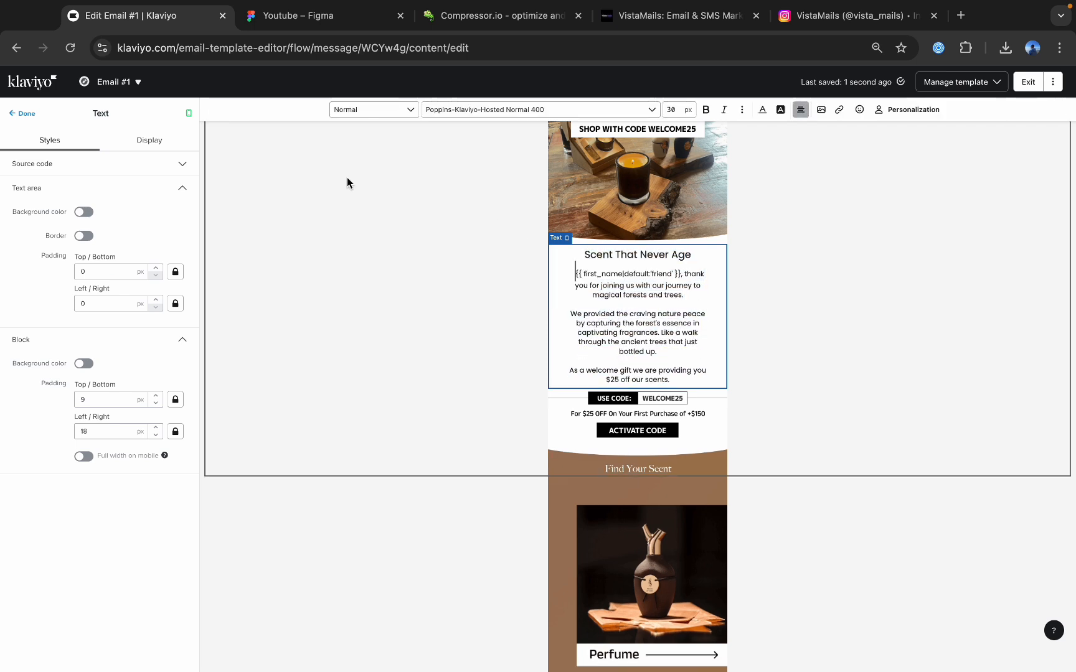
{"action": "left_click", "coordinate": [19, 113]}
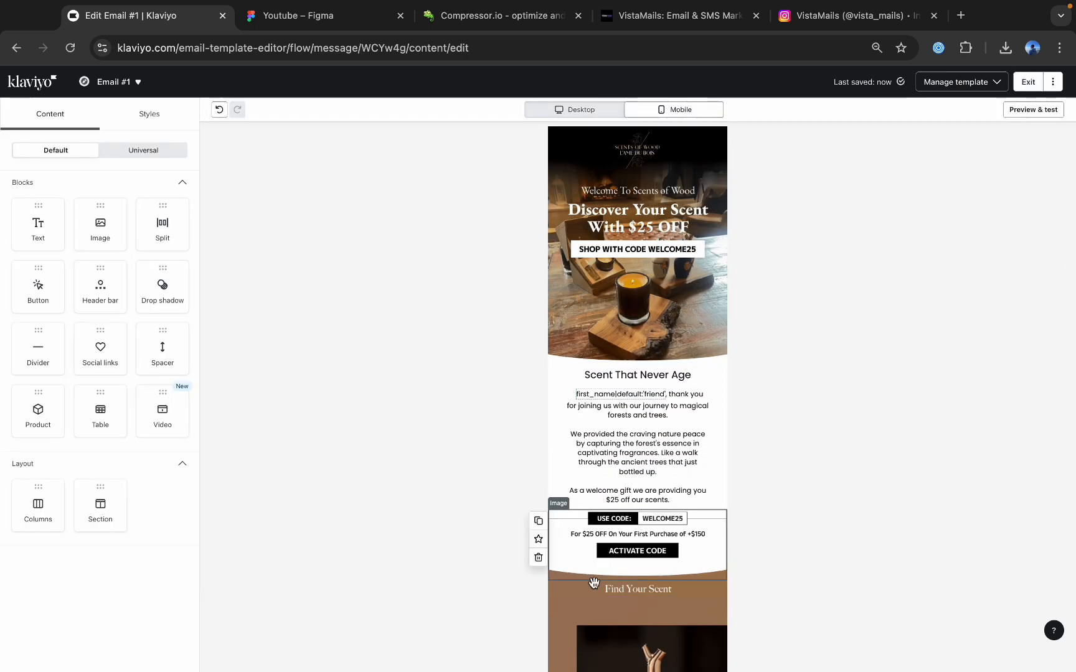
Turn off mobile stacking for the product image section below "Find Your Scent".
{"action": "scroll", "coordinate": [439, 432], "scroll_direction": "down", "scroll_amount": 5}
{"action": "left_click", "coordinate": [440, 432]}
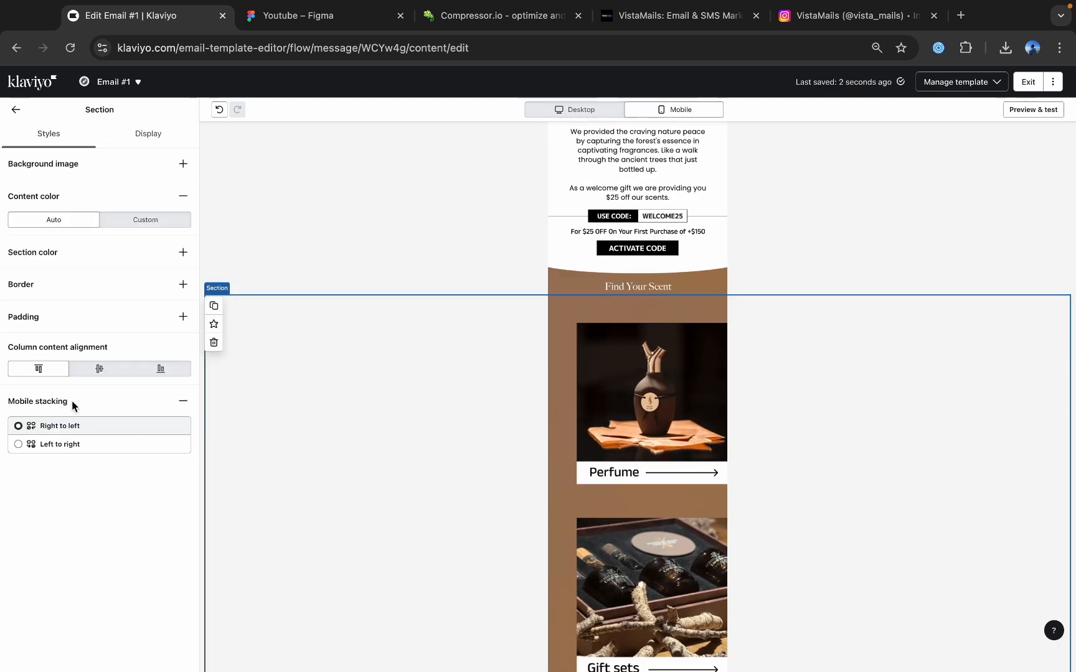
{"action": "left_click", "coordinate": [183, 401]}
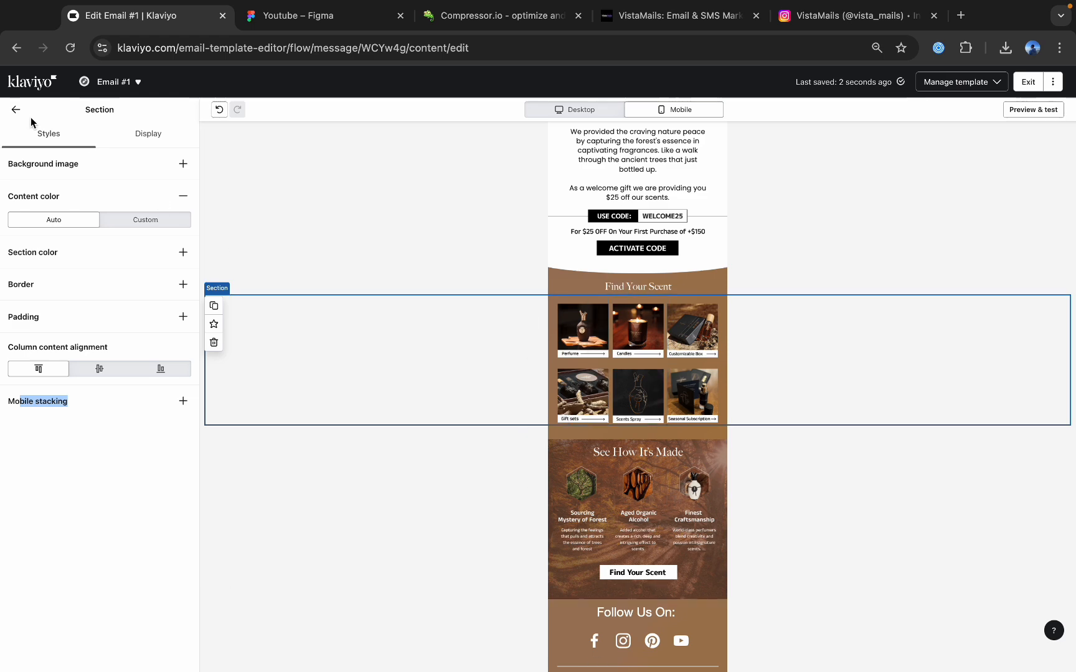
{"action": "left_click", "coordinate": [373, 206]}
Duplicate the "Follow Us On:" text block, making the copy desktop only and the original mobile only.
{"action": "scroll", "coordinate": [722, 292], "scroll_direction": "down", "scroll_amount": 3}
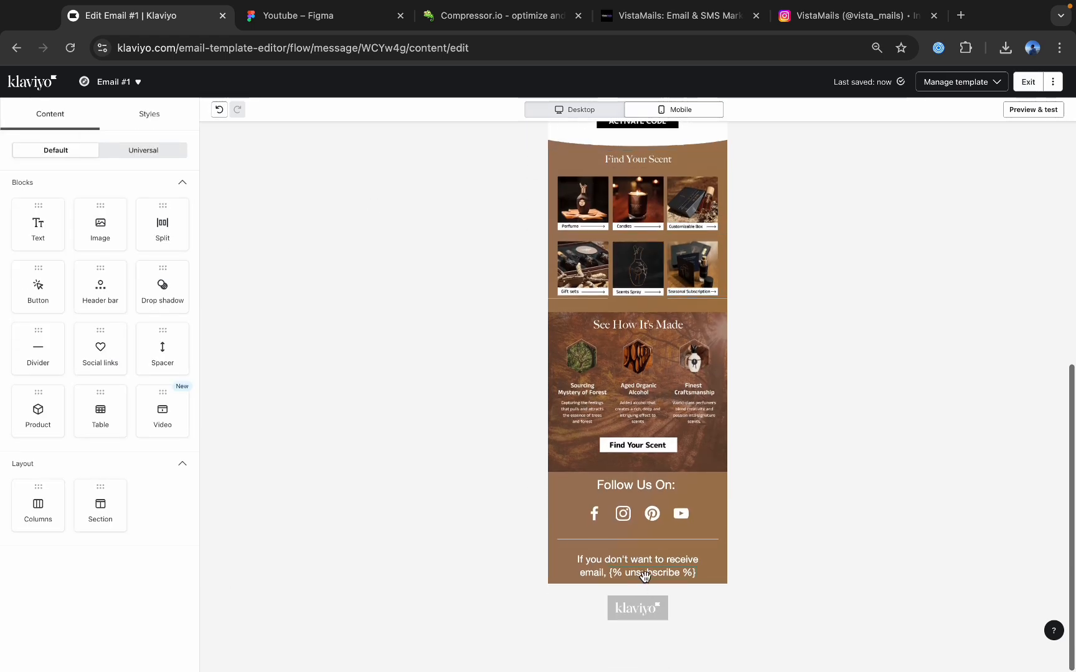
{"action": "left_click", "coordinate": [613, 487]}
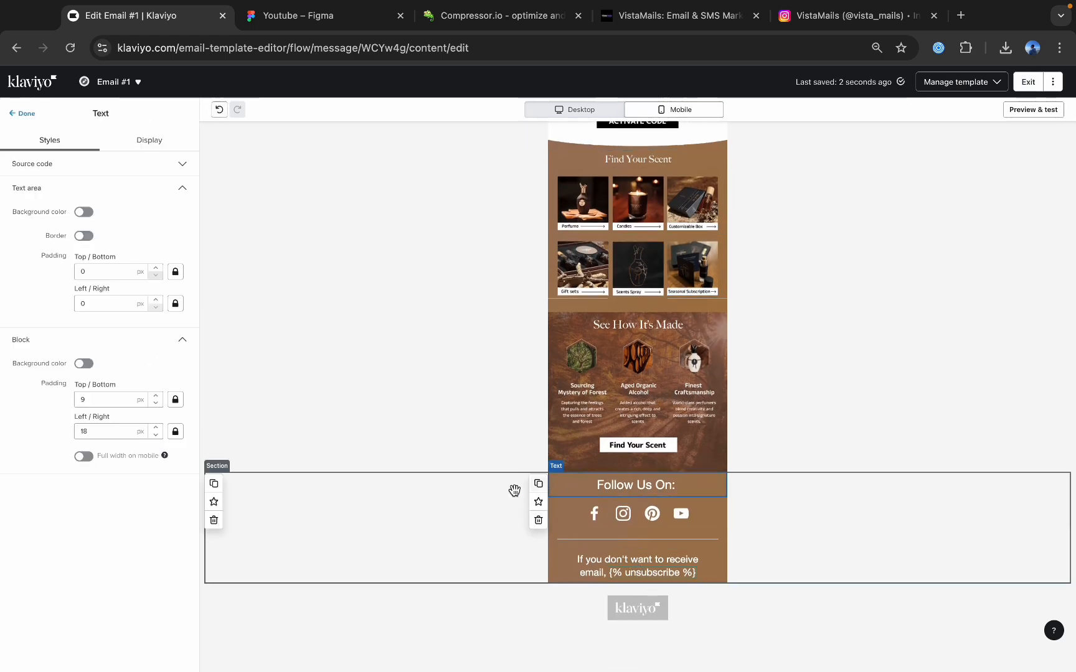
{"action": "left_click", "coordinate": [538, 484]}
{"action": "left_click", "coordinate": [554, 485]}
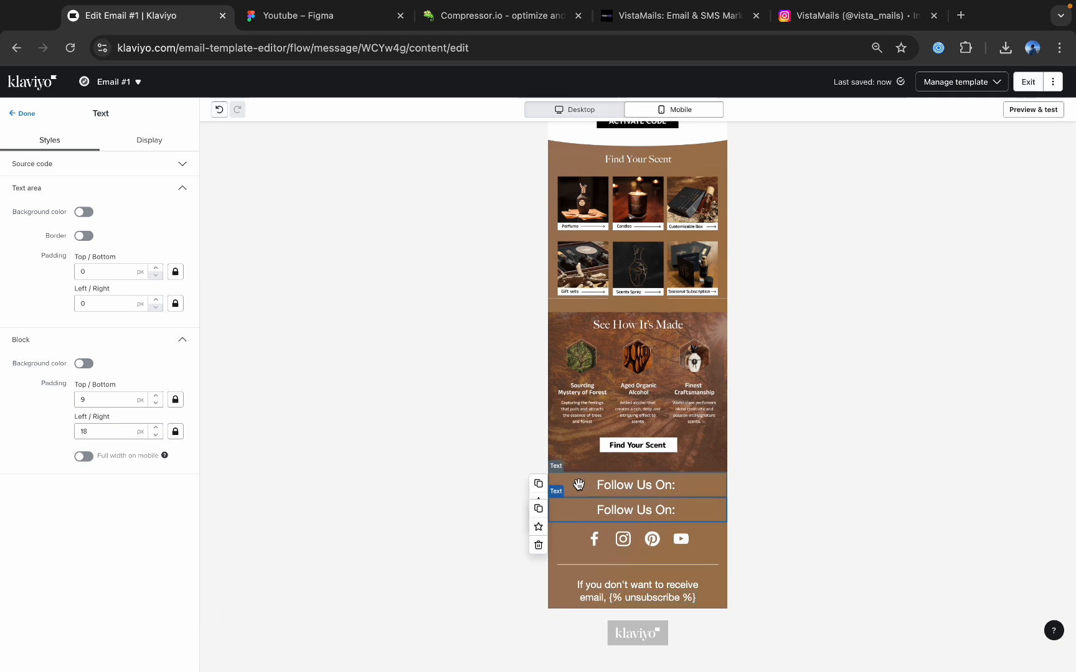
{"action": "left_click", "coordinate": [150, 140]}
{"action": "left_click", "coordinate": [124, 222]}
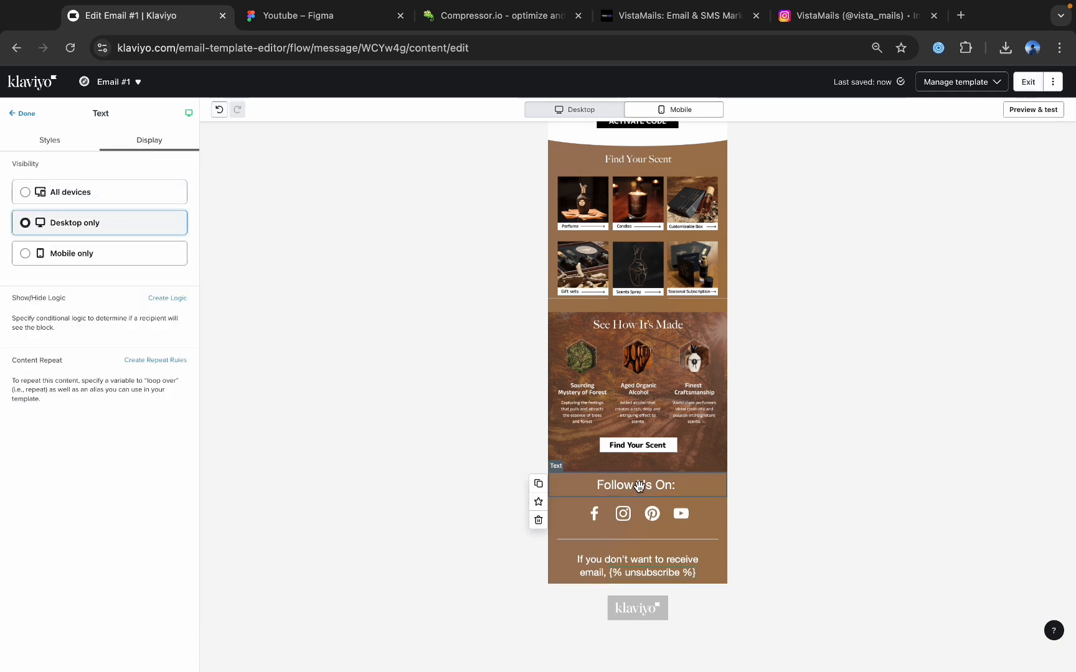
{"action": "left_click", "coordinate": [118, 192]}
{"action": "left_click", "coordinate": [114, 260]}
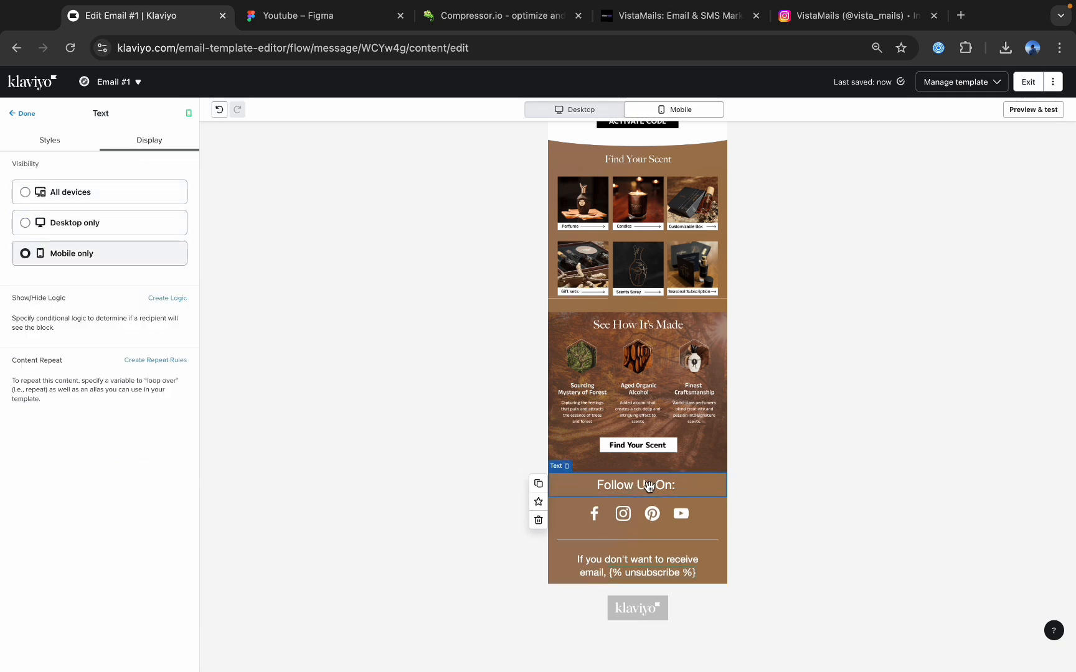
Set the font size of the mobile-only "Follow Us On:" text to 20 px.
{"action": "triple_click", "coordinate": [649, 488]}
{"action": "key", "text": "BackSpace"}
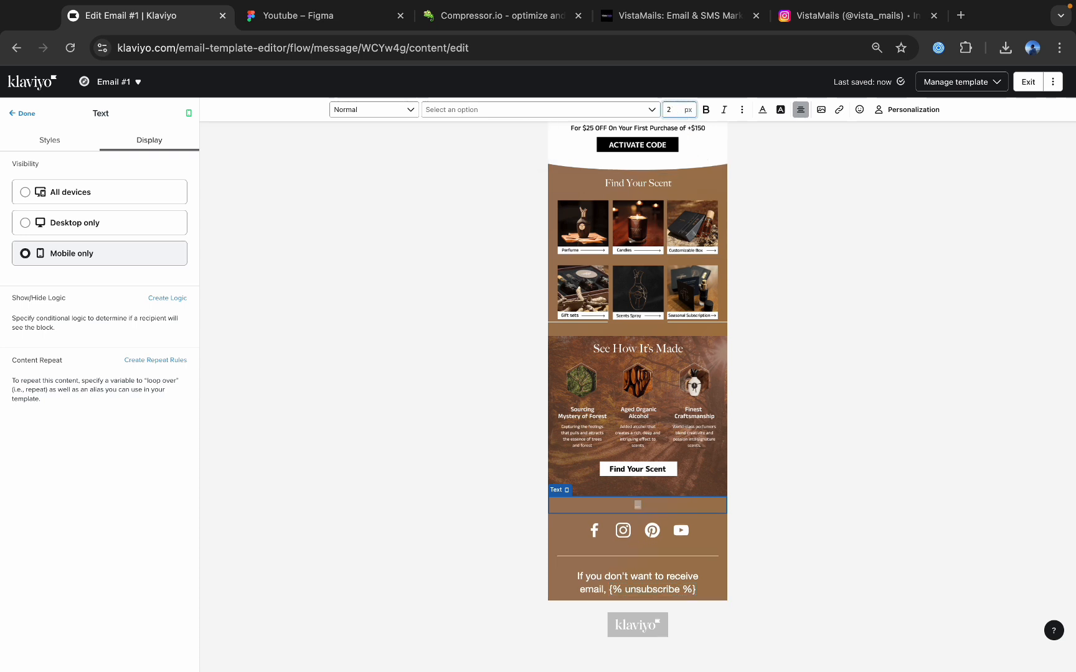
{"action": "type", "text": "0"}
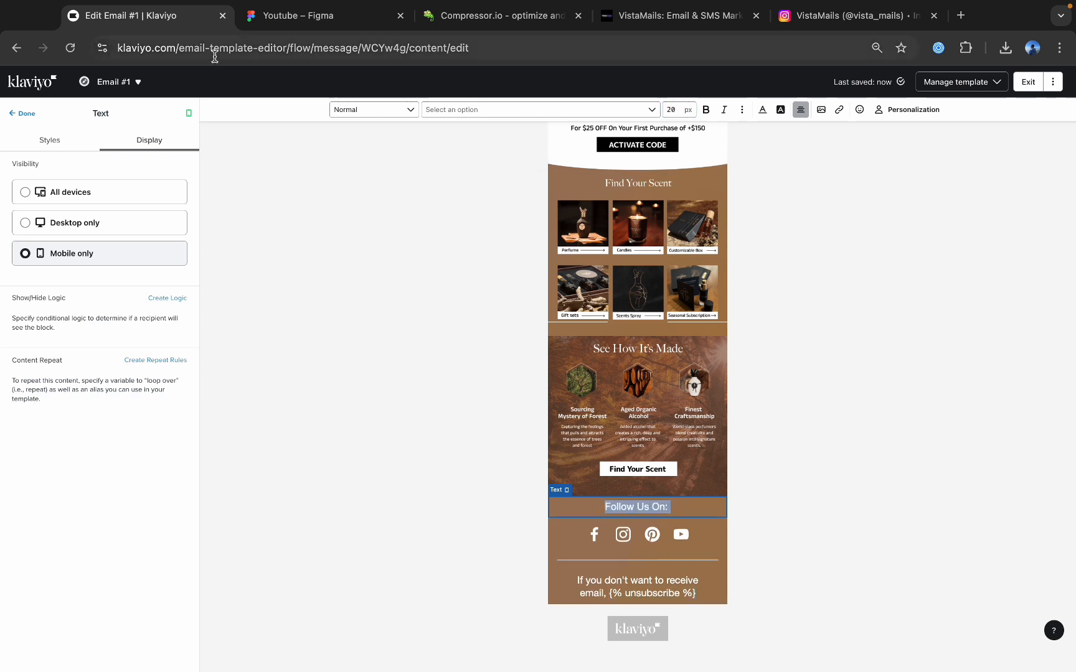
{"action": "left_click", "coordinate": [22, 114]}
Duplicate the social links block, making the original desktop only and the copy mobile only.
{"action": "left_click", "coordinate": [611, 541]}
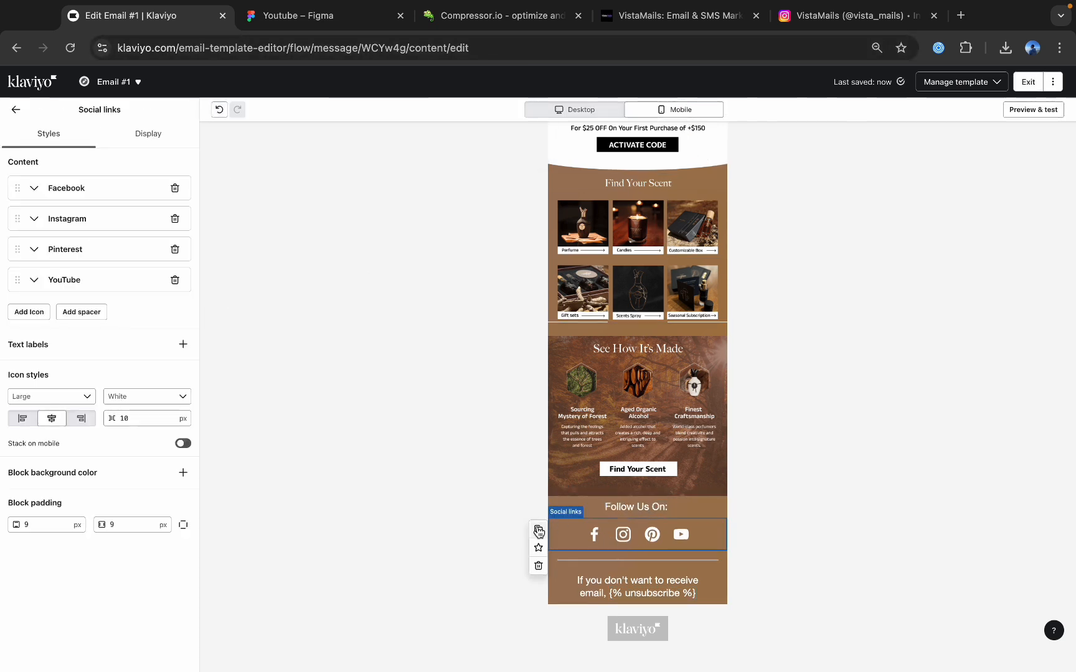
{"action": "left_click", "coordinate": [538, 530]}
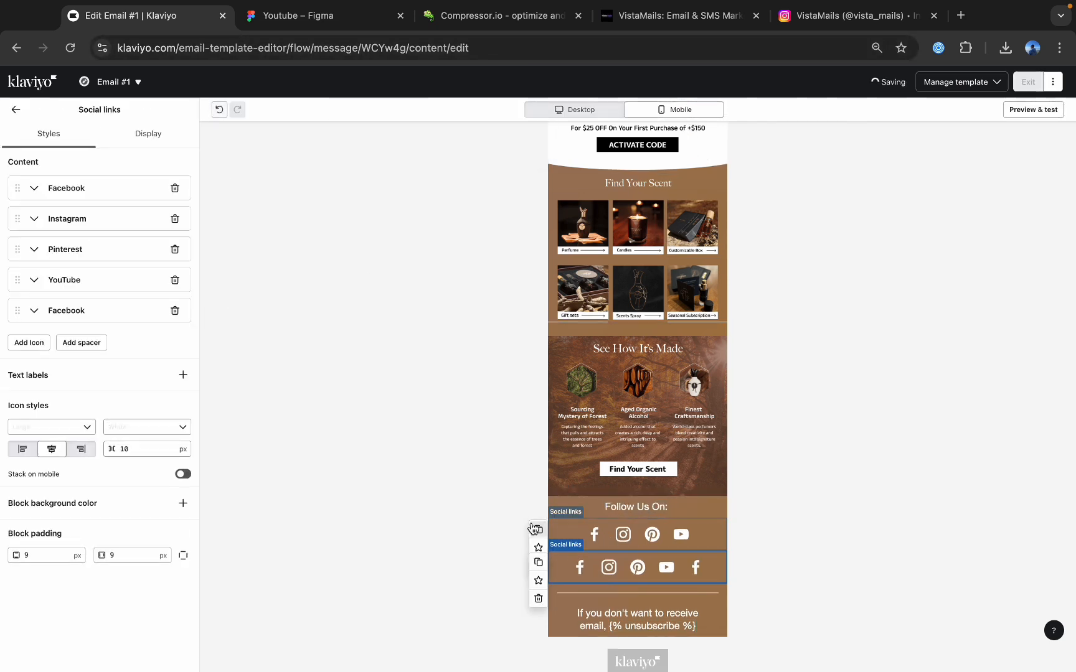
{"action": "left_click", "coordinate": [592, 543]}
{"action": "left_click", "coordinate": [148, 135]}
{"action": "left_click", "coordinate": [100, 220]}
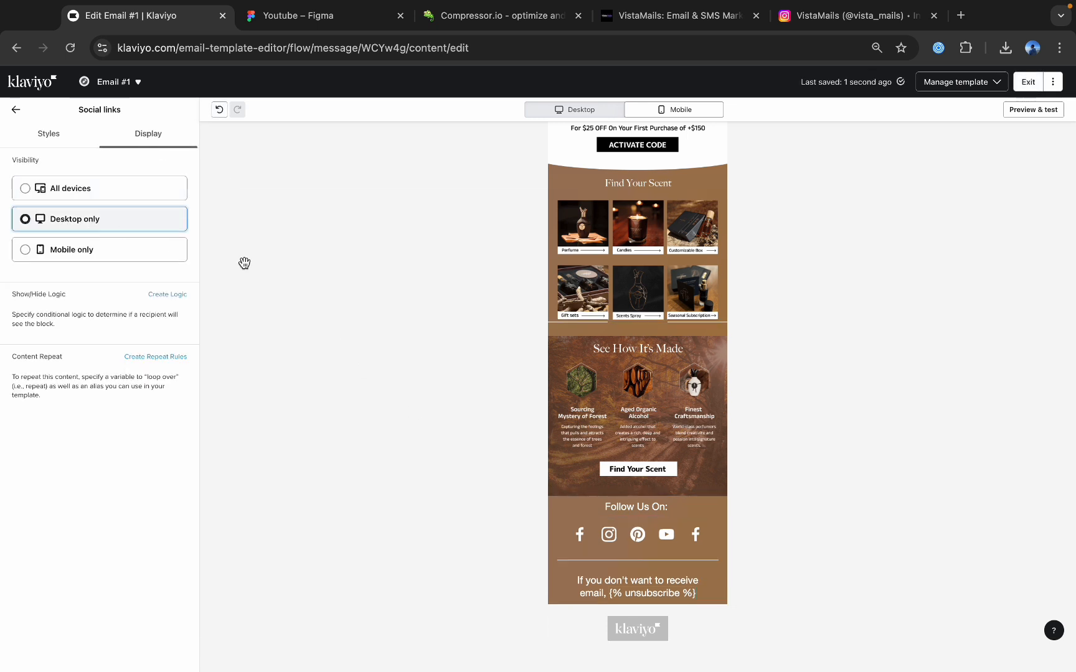
{"action": "left_click", "coordinate": [616, 534]}
{"action": "left_click", "coordinate": [149, 135]}
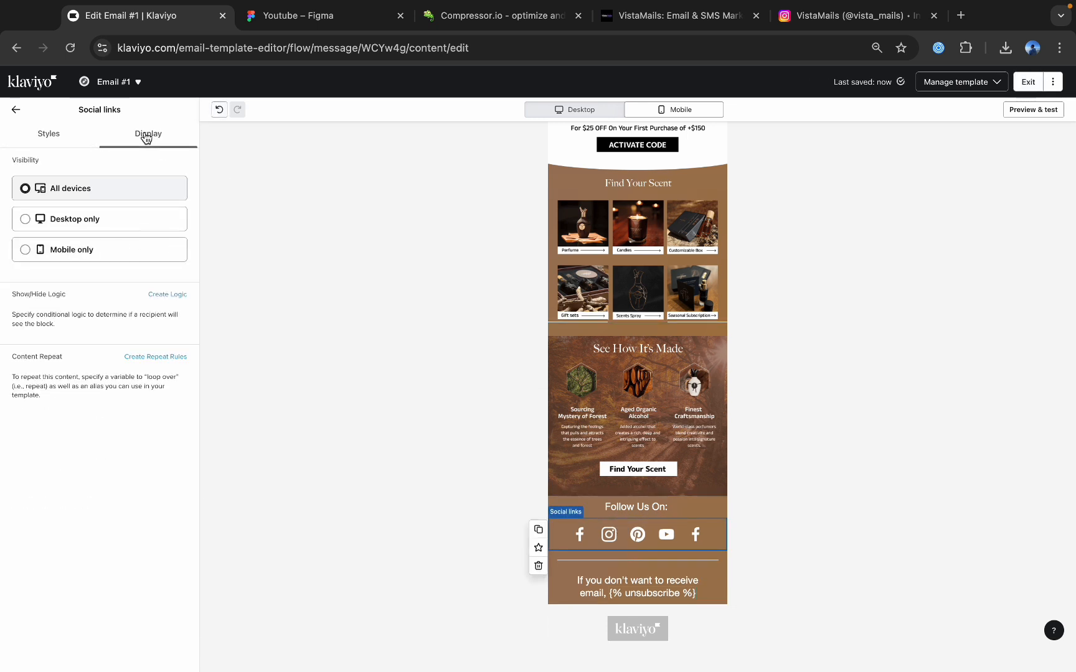
{"action": "left_click", "coordinate": [91, 249]}
Remove the extra Facebook icon at the end of the mobile-only social links and set the icon size to Medium.
{"action": "left_click", "coordinate": [48, 135]}
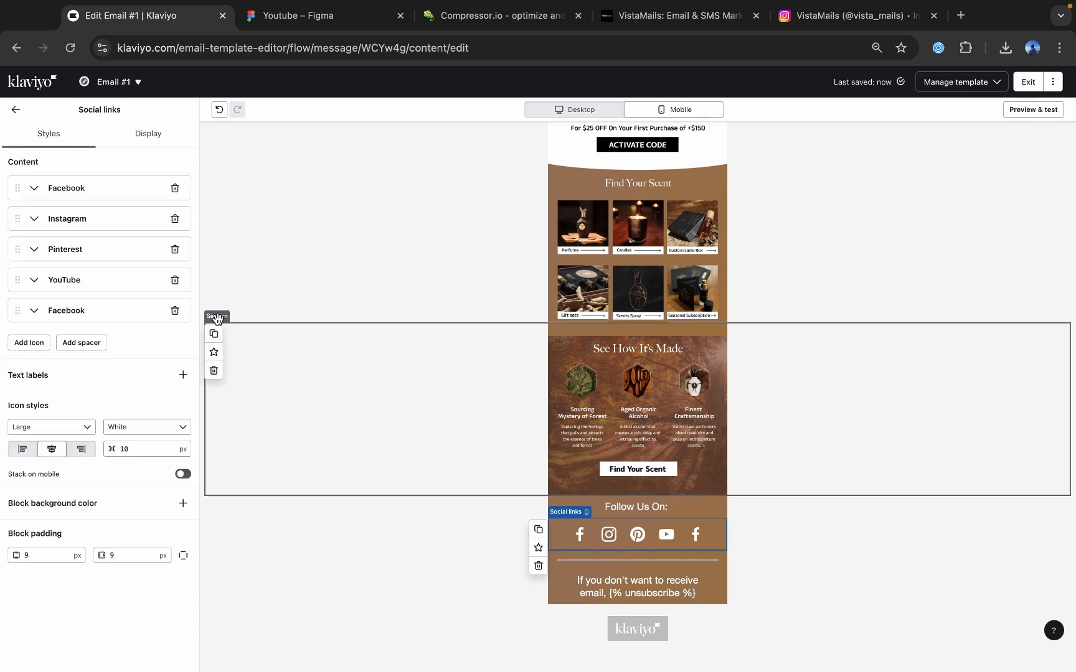
{"action": "left_click", "coordinate": [175, 311]}
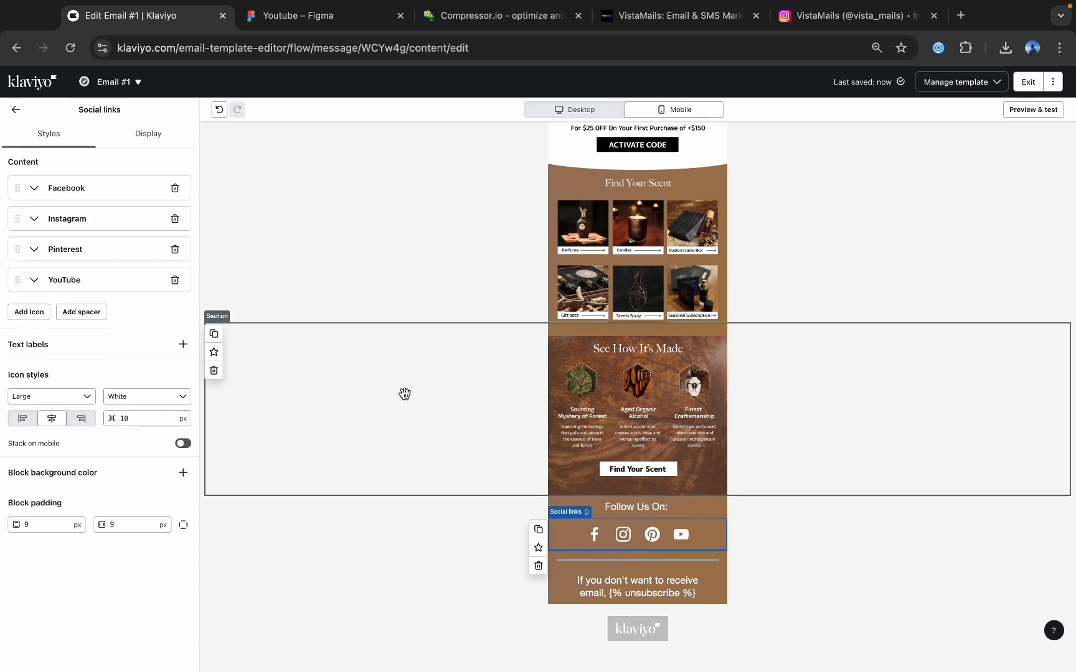
{"action": "left_click", "coordinate": [58, 399]}
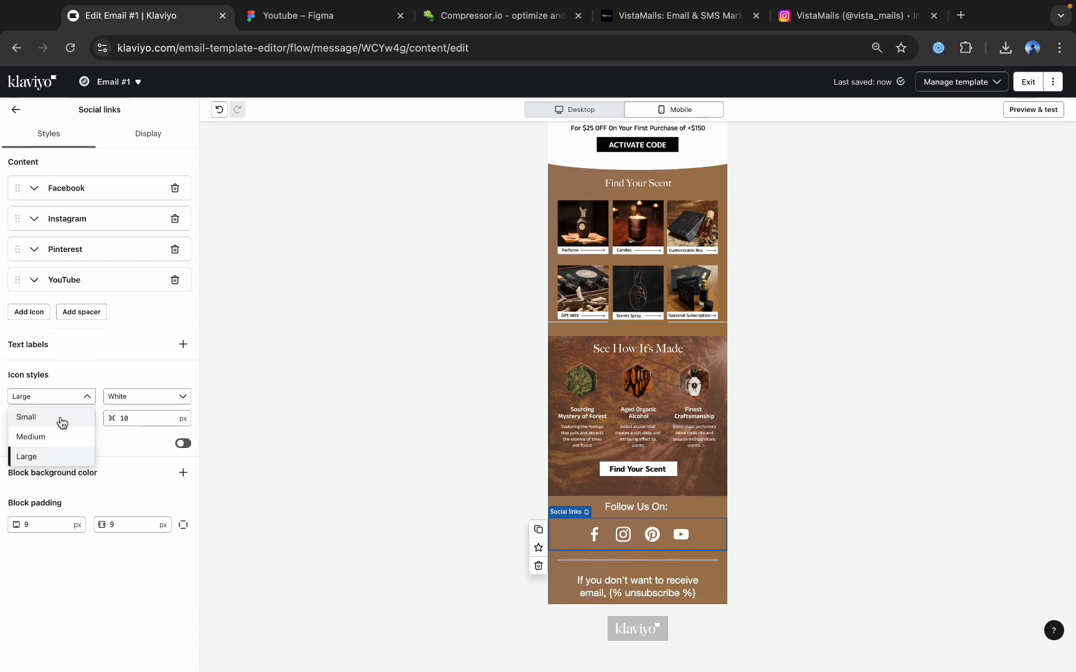
{"action": "left_click", "coordinate": [53, 436]}
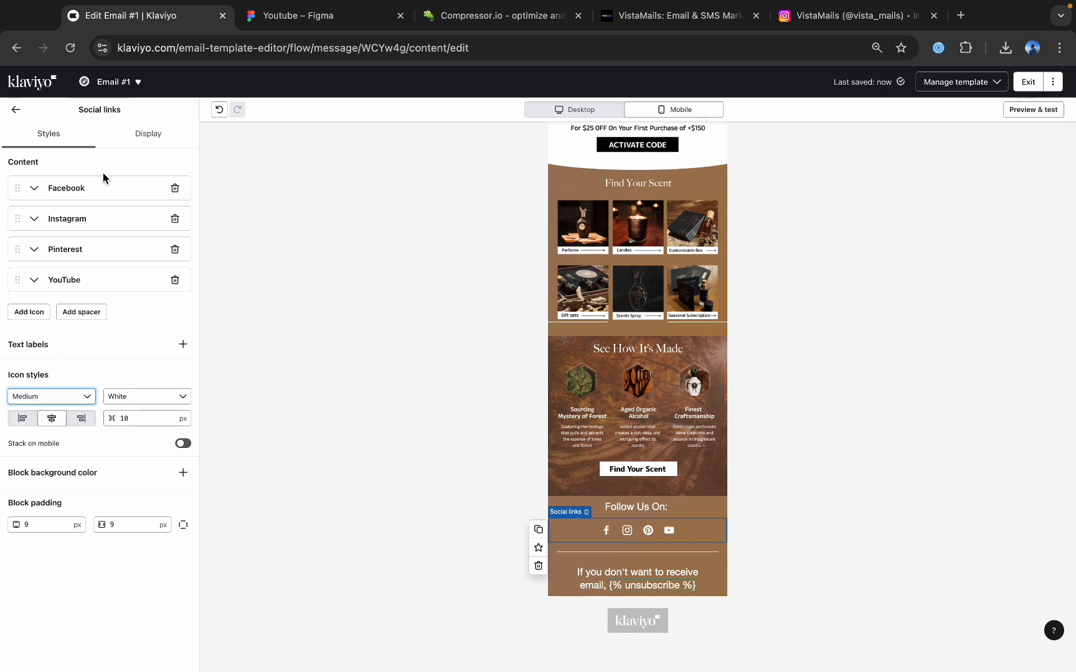
{"action": "left_click", "coordinate": [16, 109]}
Duplicate the unsubscribe text block below the divider, making the copy desktop only and the original mobile only.
{"action": "left_click", "coordinate": [600, 554]}
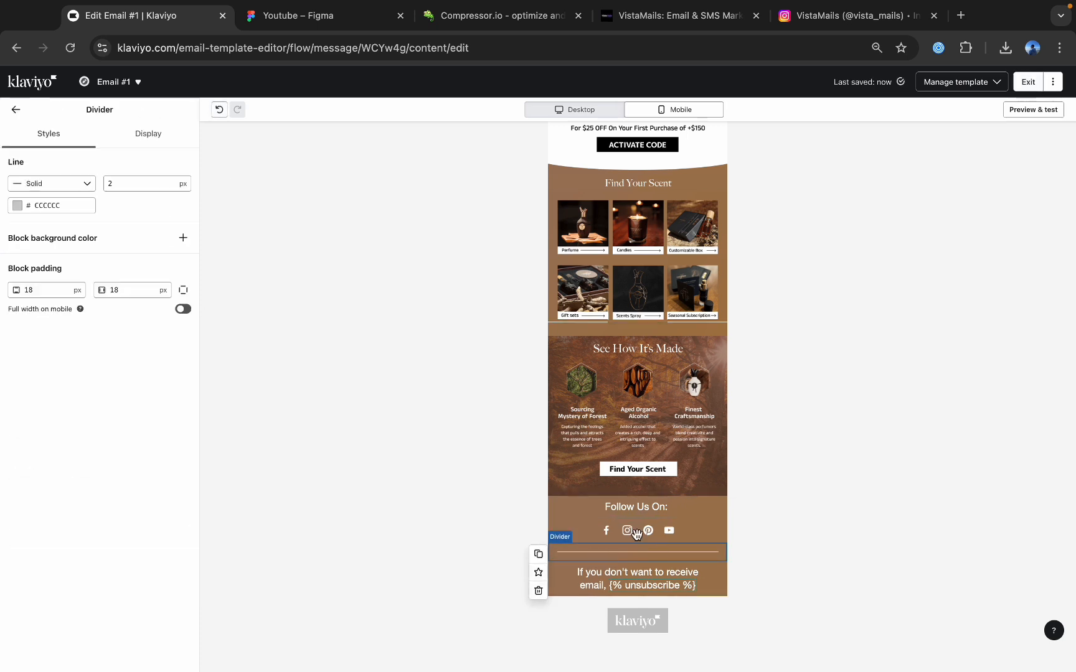
{"action": "left_click", "coordinate": [16, 109]}
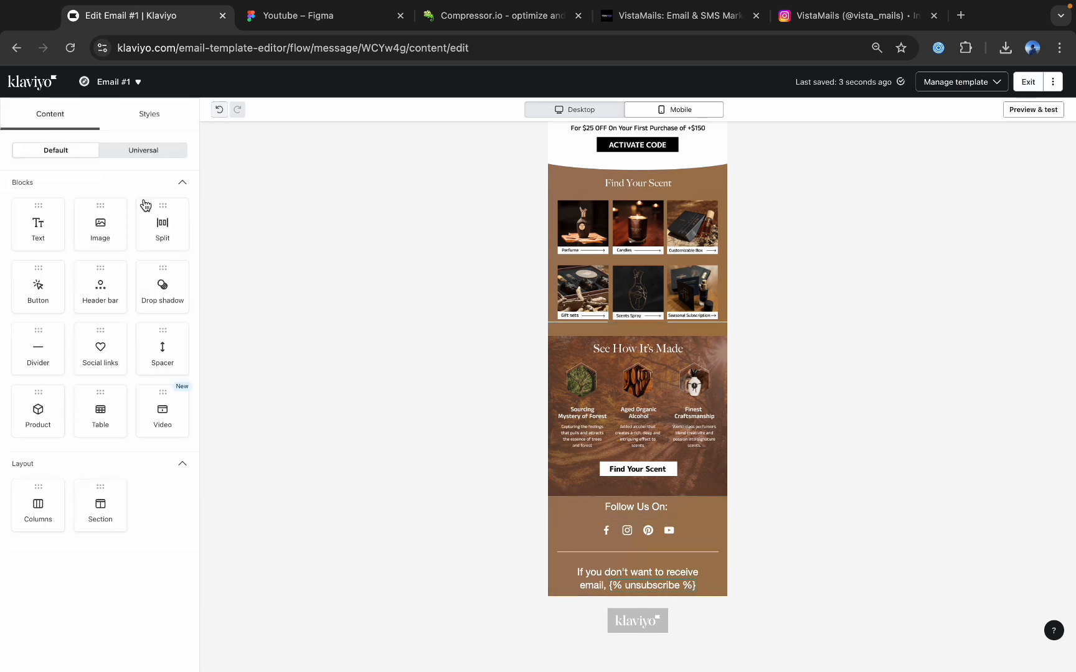
{"action": "left_click", "coordinate": [643, 585]}
{"action": "left_click", "coordinate": [534, 564]}
{"action": "left_click", "coordinate": [615, 564]}
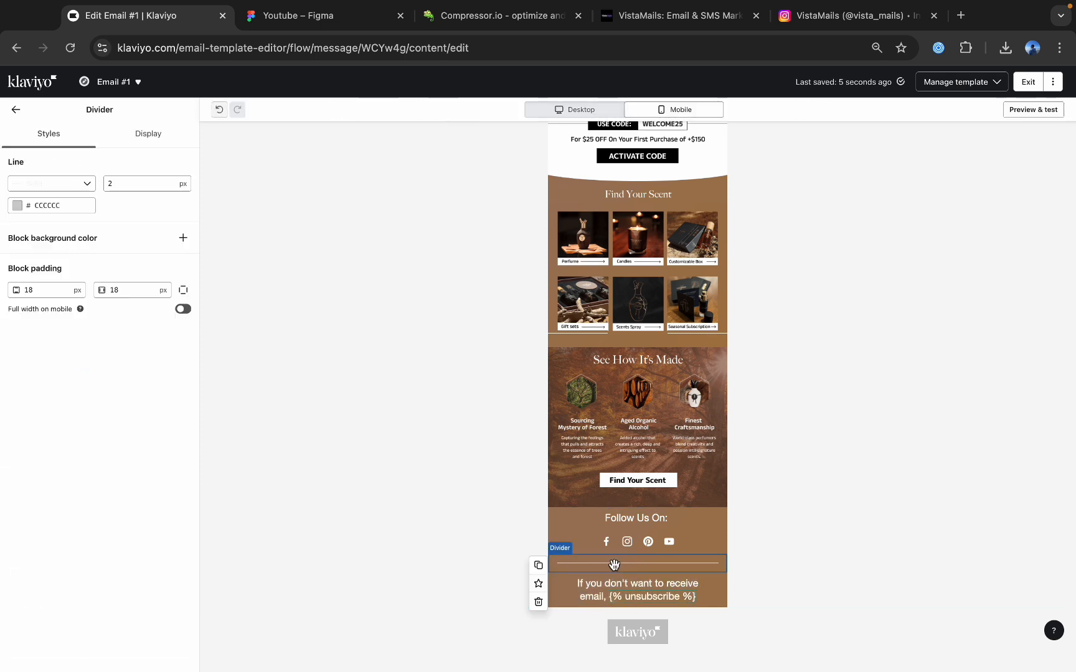
{"action": "left_click", "coordinate": [578, 585]}
{"action": "left_click", "coordinate": [539, 585]}
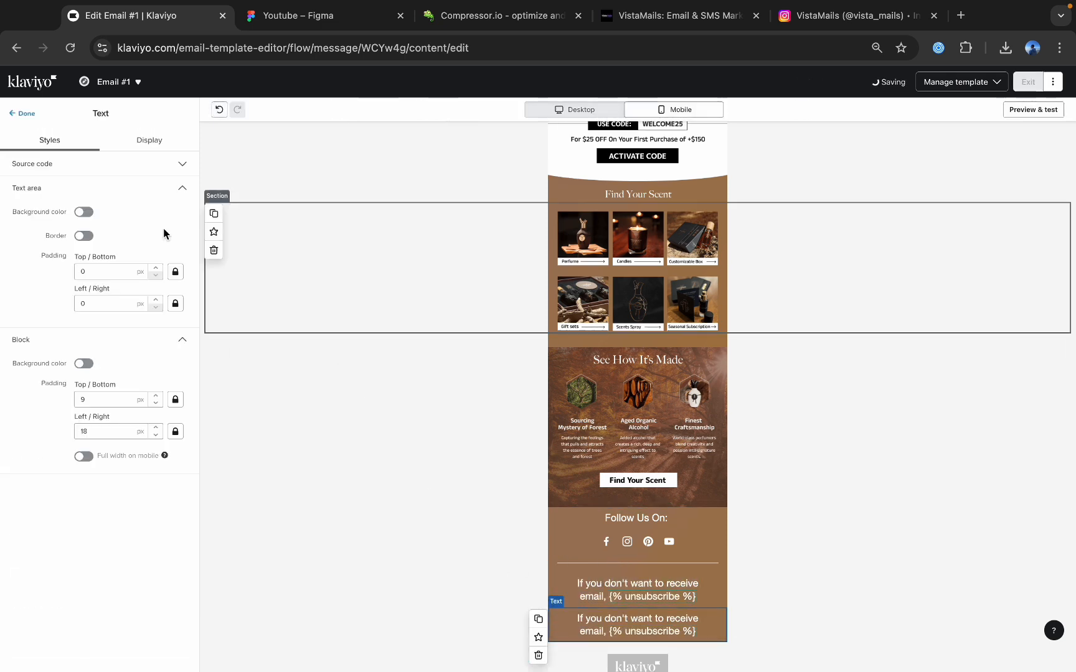
{"action": "left_click", "coordinate": [149, 140]}
{"action": "left_click", "coordinate": [93, 226]}
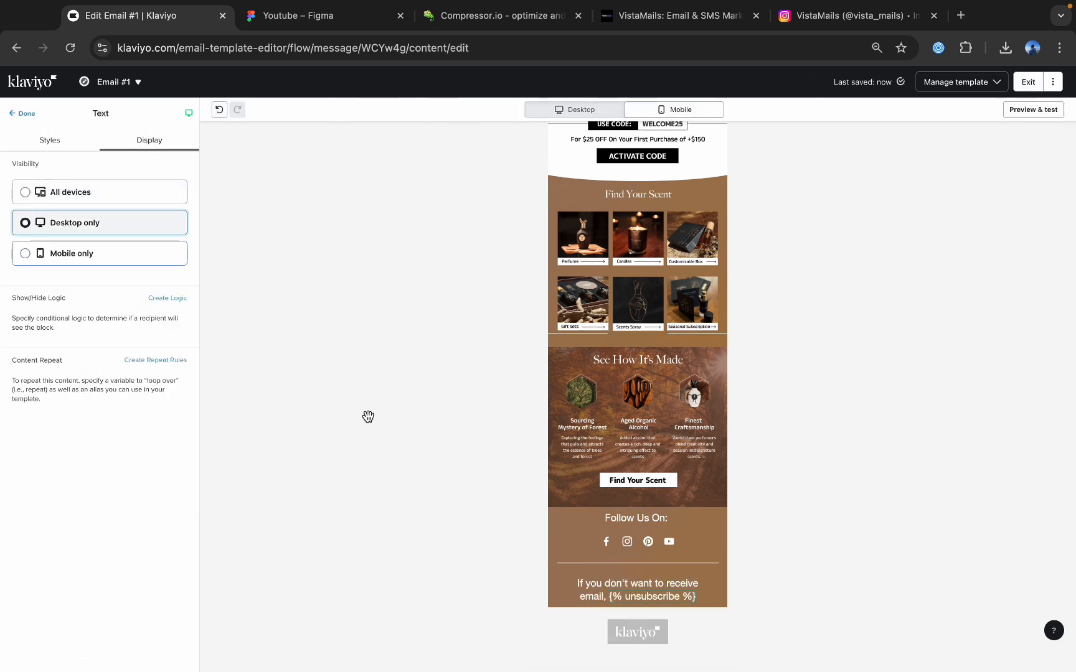
{"action": "left_click", "coordinate": [603, 594]}
{"action": "left_click", "coordinate": [106, 257]}
Set the font size of the mobile-only unsubscribe text to 14 px, after checking the matching text in the Figma design.
{"action": "left_click", "coordinate": [339, 17]}
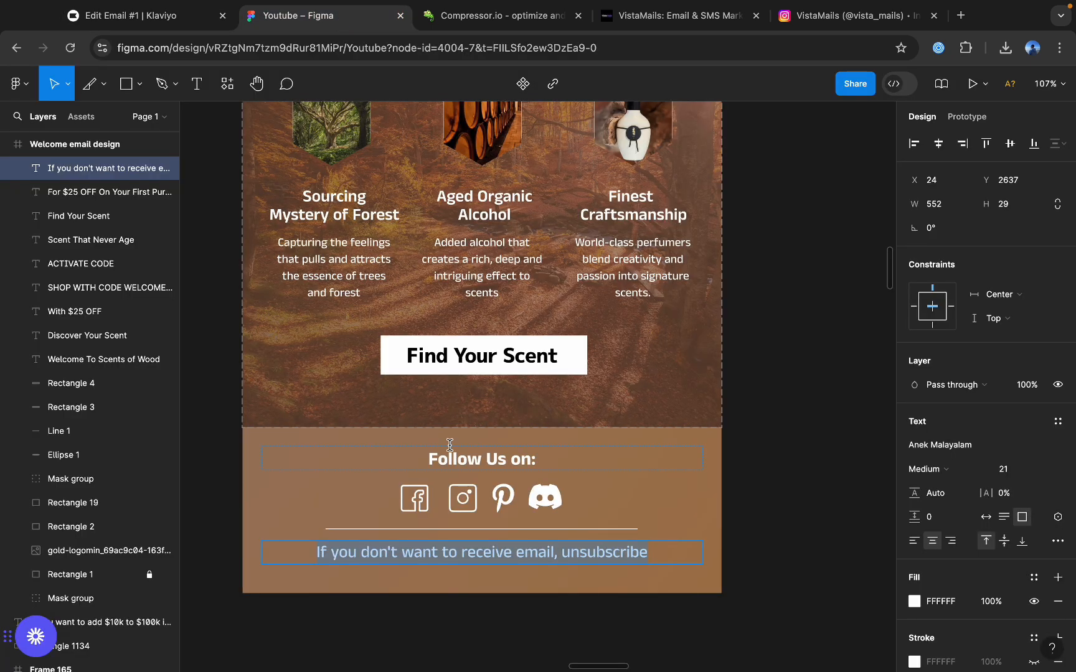
{"action": "left_click", "coordinate": [179, 16]}
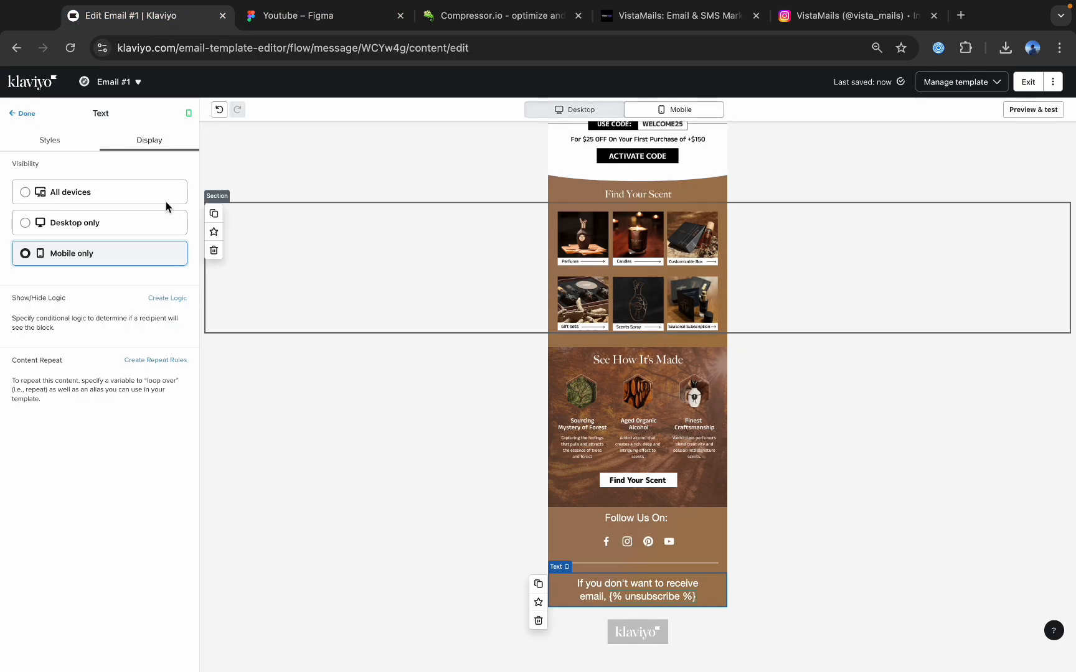
{"action": "triple_click", "coordinate": [630, 595]}
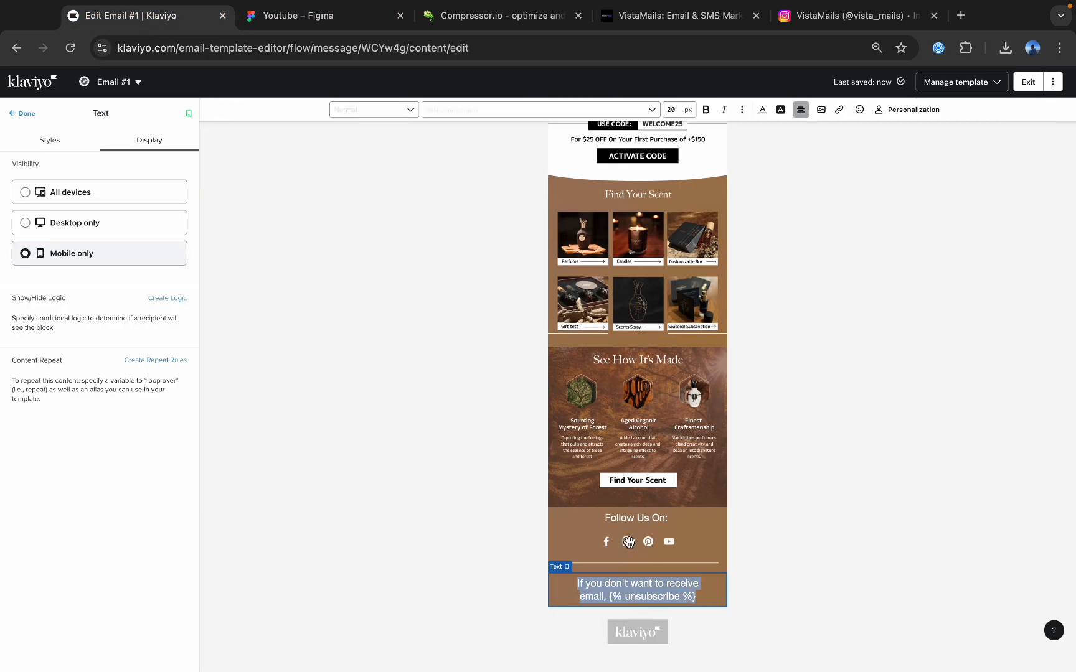
{"action": "left_click", "coordinate": [673, 111]}
{"action": "type", "text": "14"}
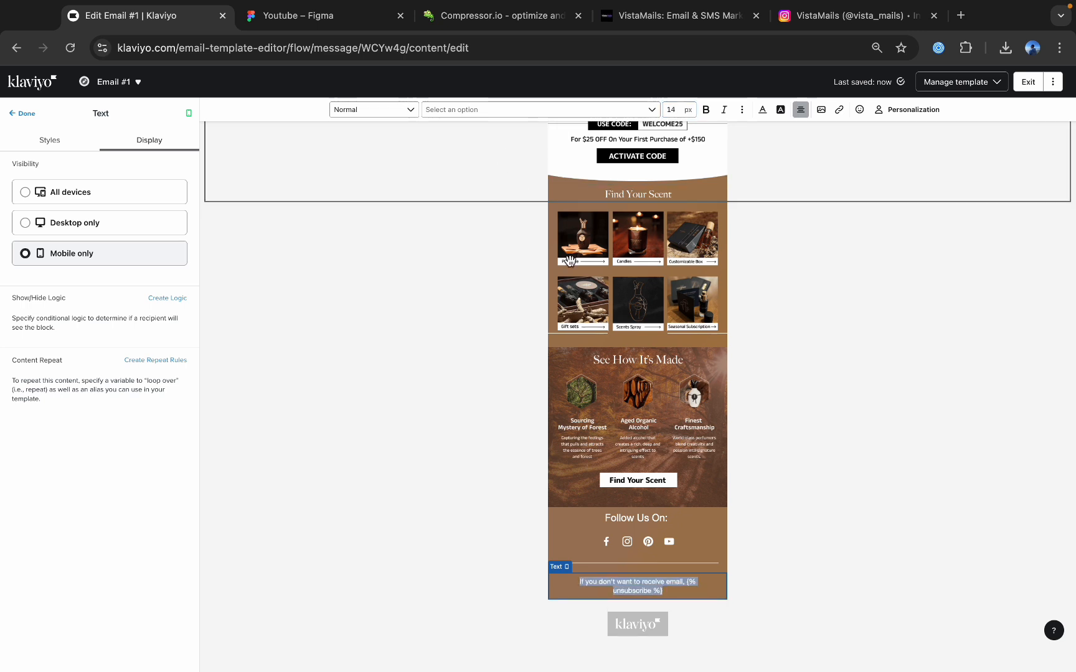
{"action": "left_click", "coordinate": [622, 571]}
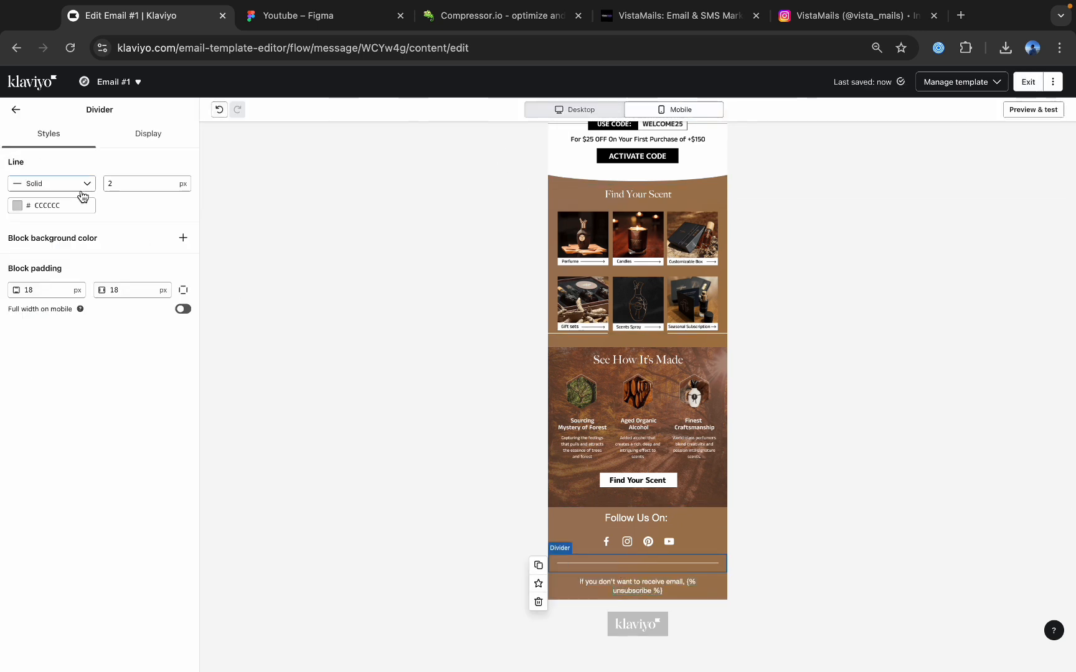
{"action": "left_click", "coordinate": [116, 184]}
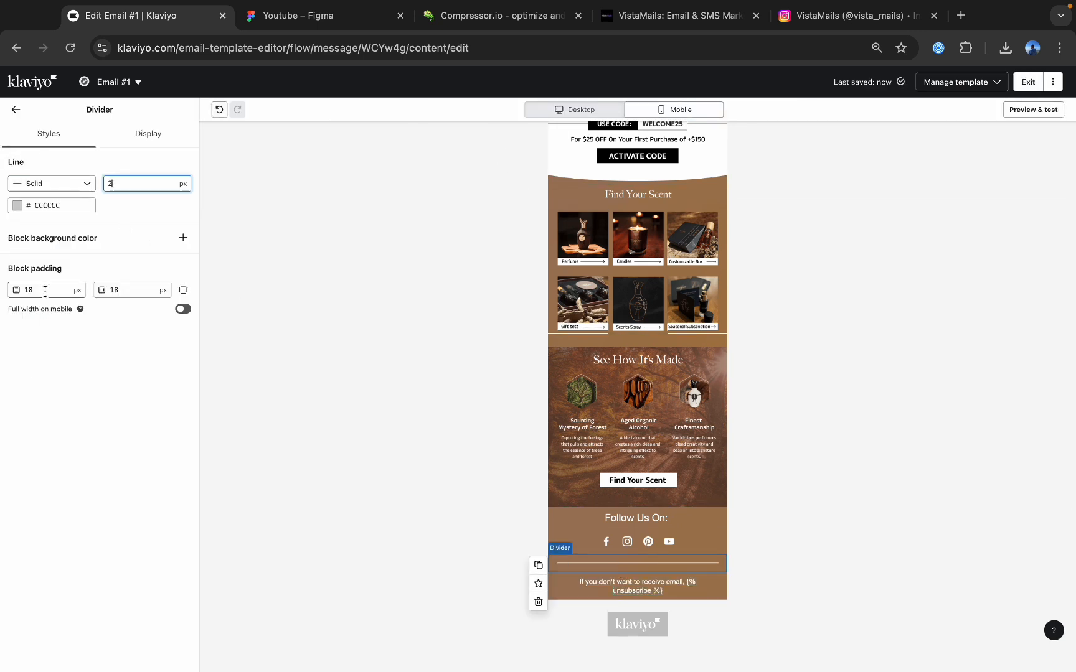
{"action": "left_click", "coordinate": [17, 112]}
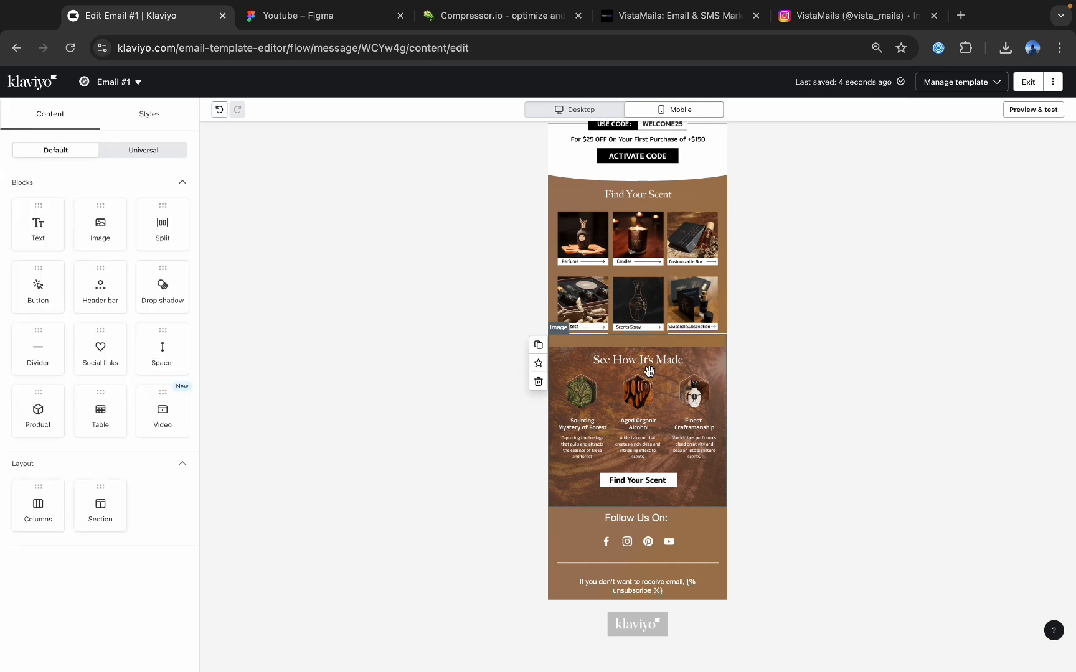
Preview the whole email in its desktop version and in its mobile version.
{"action": "scroll", "coordinate": [650, 372], "scroll_direction": "up", "scroll_amount": 6}
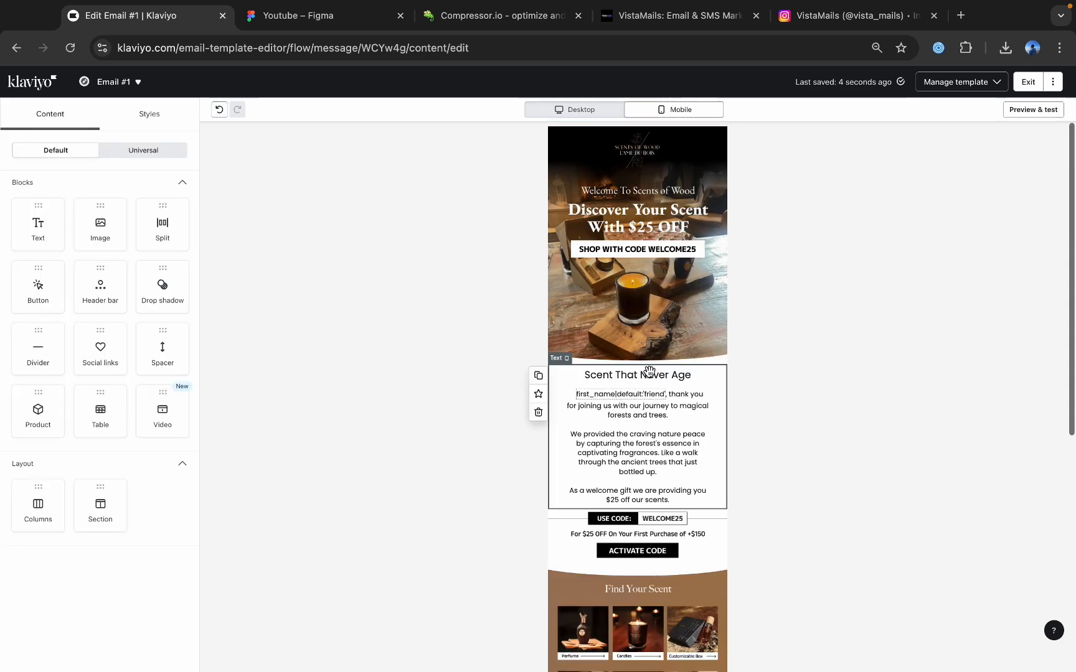
{"action": "left_click", "coordinate": [1037, 109]}
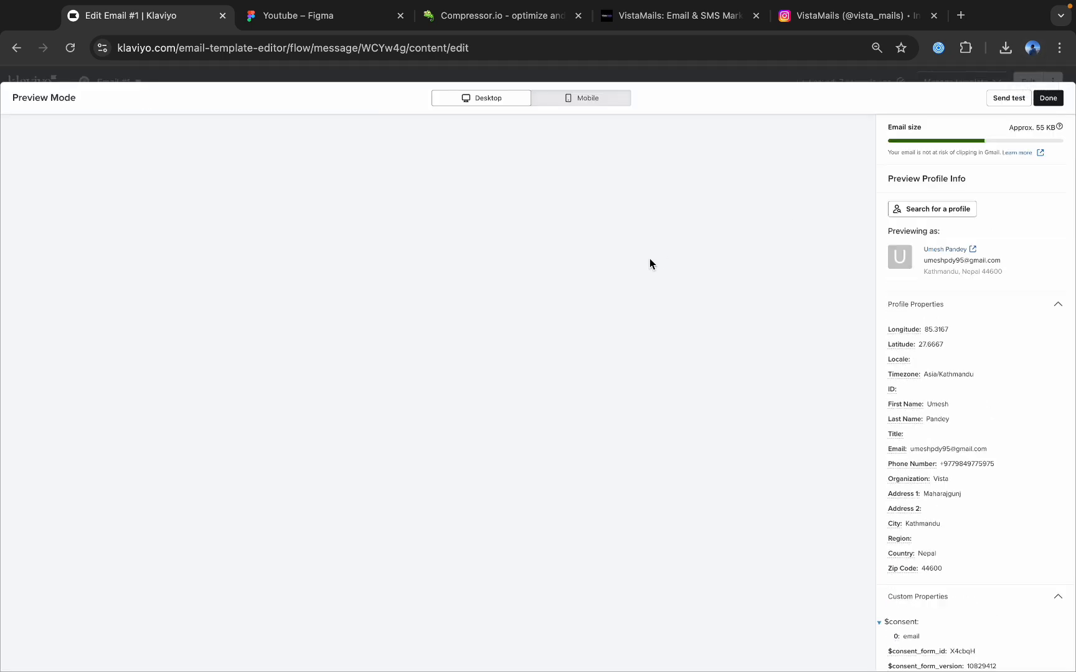
{"action": "scroll", "coordinate": [650, 258], "scroll_direction": "down", "scroll_amount": 10}
{"action": "scroll", "coordinate": [650, 258], "scroll_direction": "down", "scroll_amount": 3}
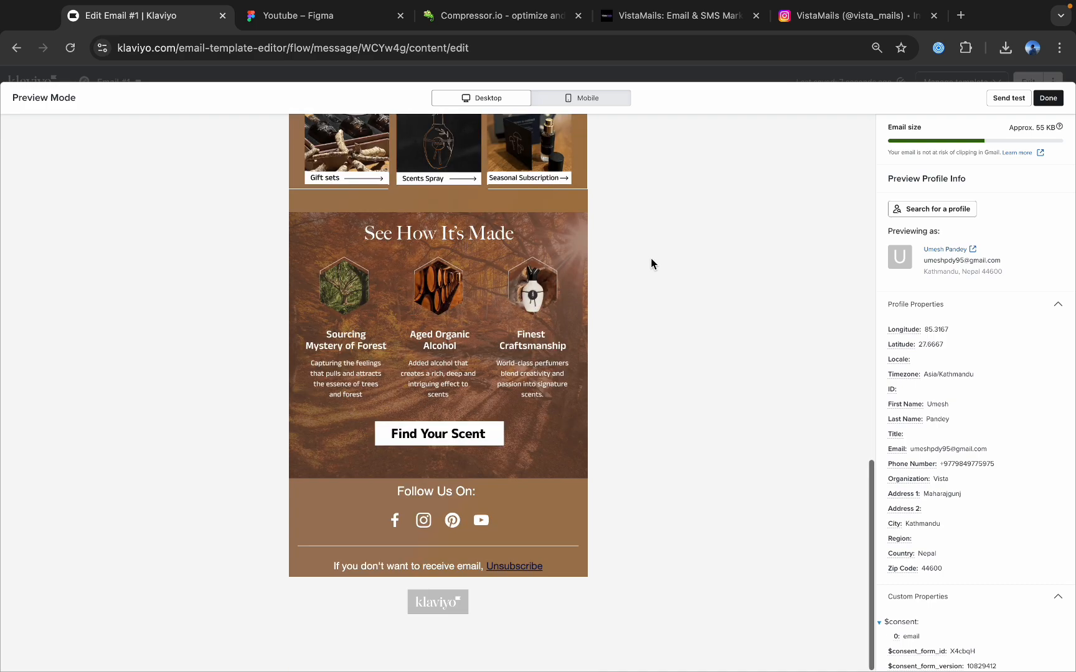
{"action": "scroll", "coordinate": [705, 327], "scroll_direction": "up", "scroll_amount": 15}
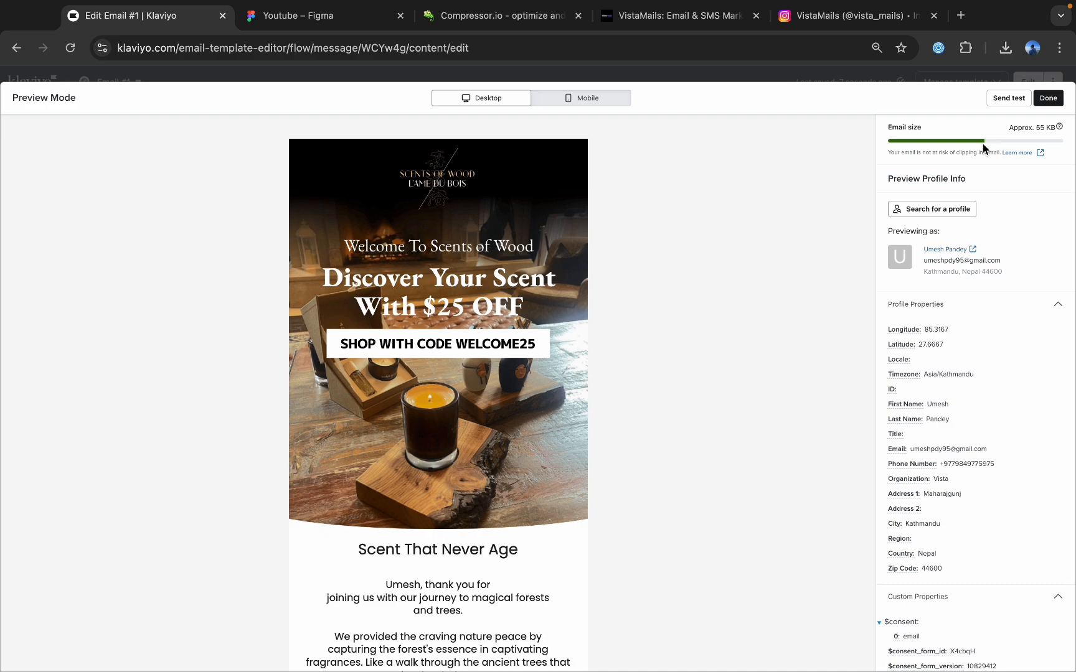
{"action": "scroll", "coordinate": [431, 396], "scroll_direction": "down", "scroll_amount": 12}
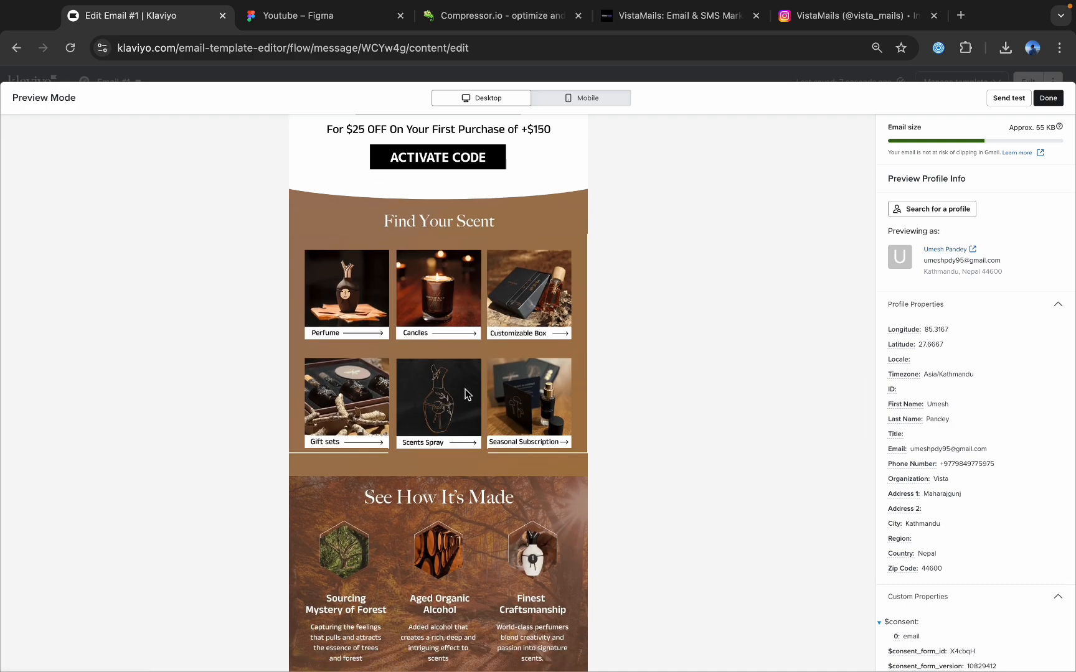
{"action": "scroll", "coordinate": [465, 389], "scroll_direction": "up", "scroll_amount": 15}
{"action": "left_click", "coordinate": [582, 98]}
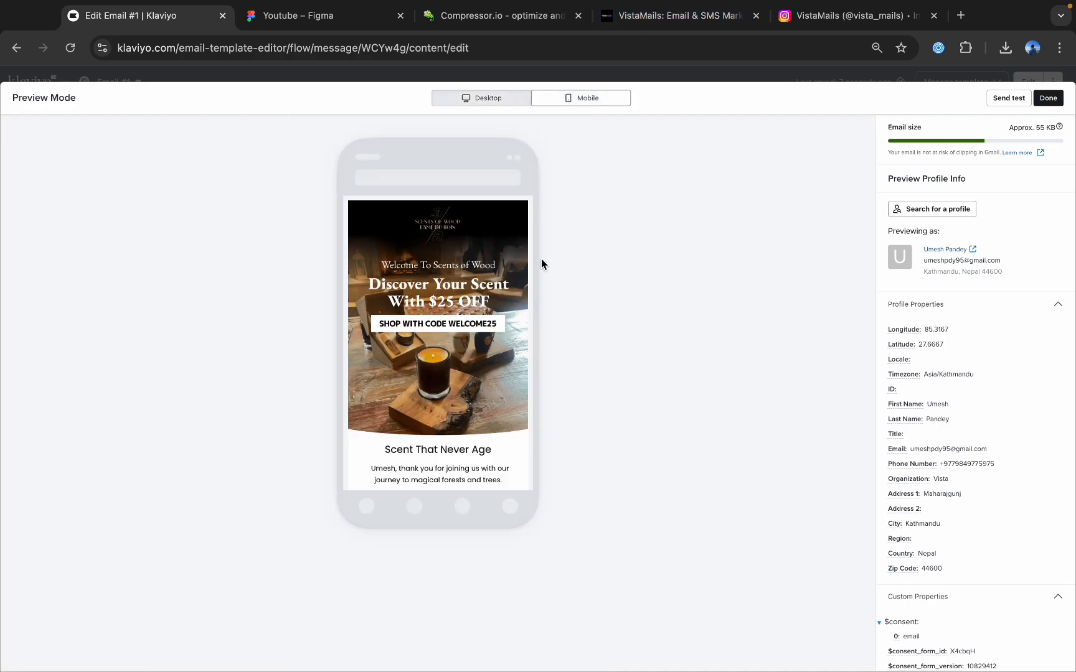
{"action": "scroll", "coordinate": [487, 411], "scroll_direction": "down", "scroll_amount": 10}
{"action": "scroll", "coordinate": [488, 411], "scroll_direction": "up", "scroll_amount": 10}
Send a test email to the prefilled recipient address and open the received message in Gmail in a new browser tab.
{"action": "left_click", "coordinate": [1005, 100]}
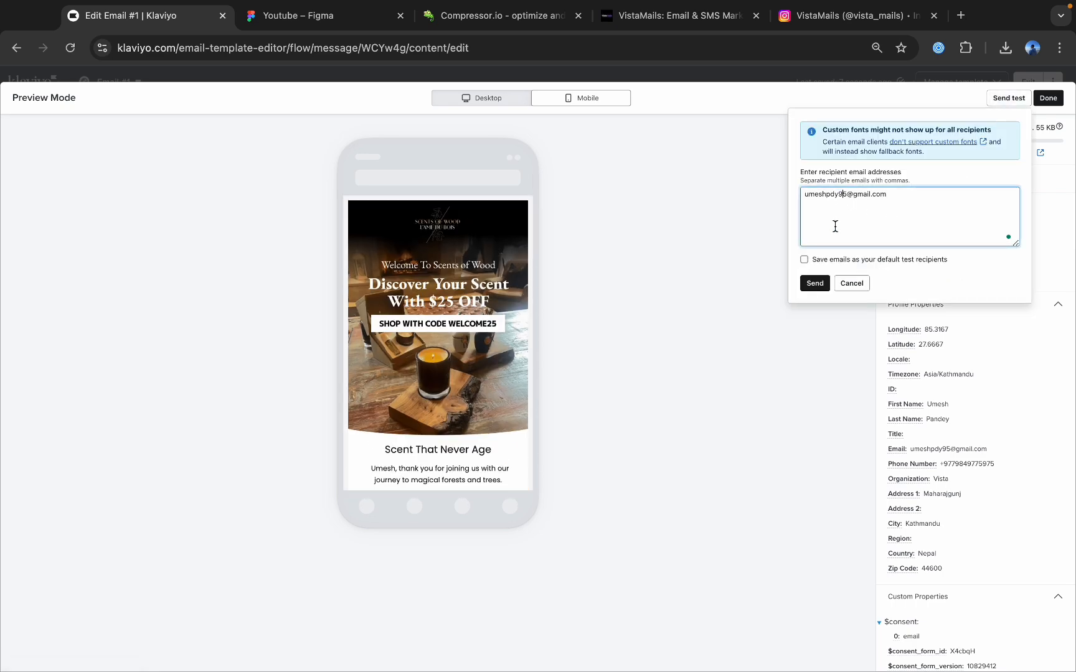
{"action": "left_click", "coordinate": [822, 285]}
{"action": "left_click", "coordinate": [961, 15]}
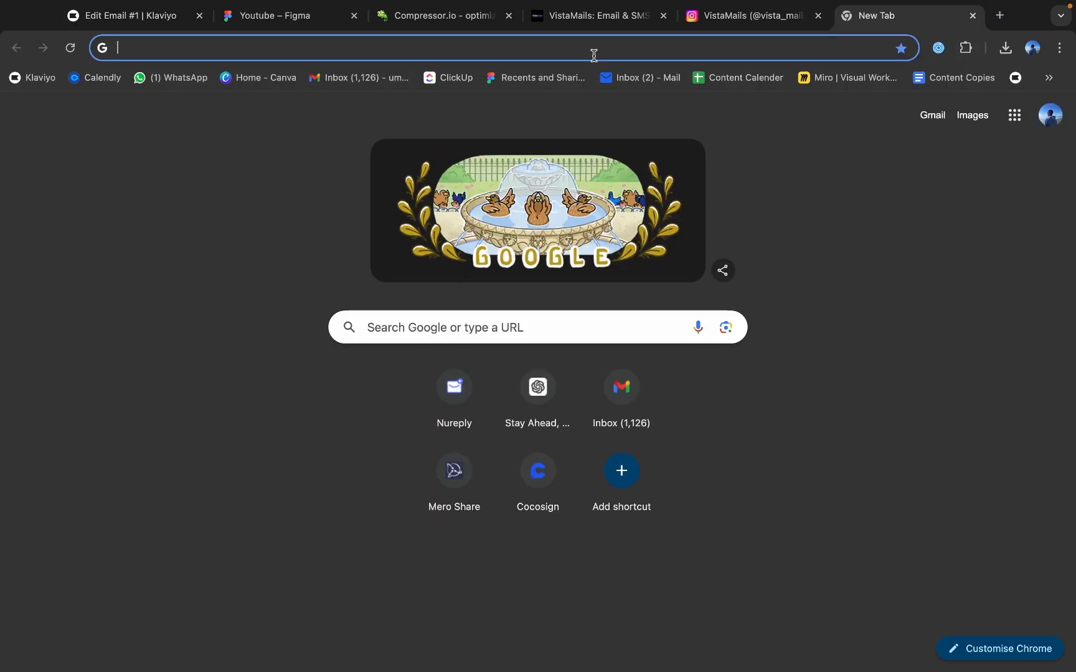
{"action": "left_click", "coordinate": [392, 78]}
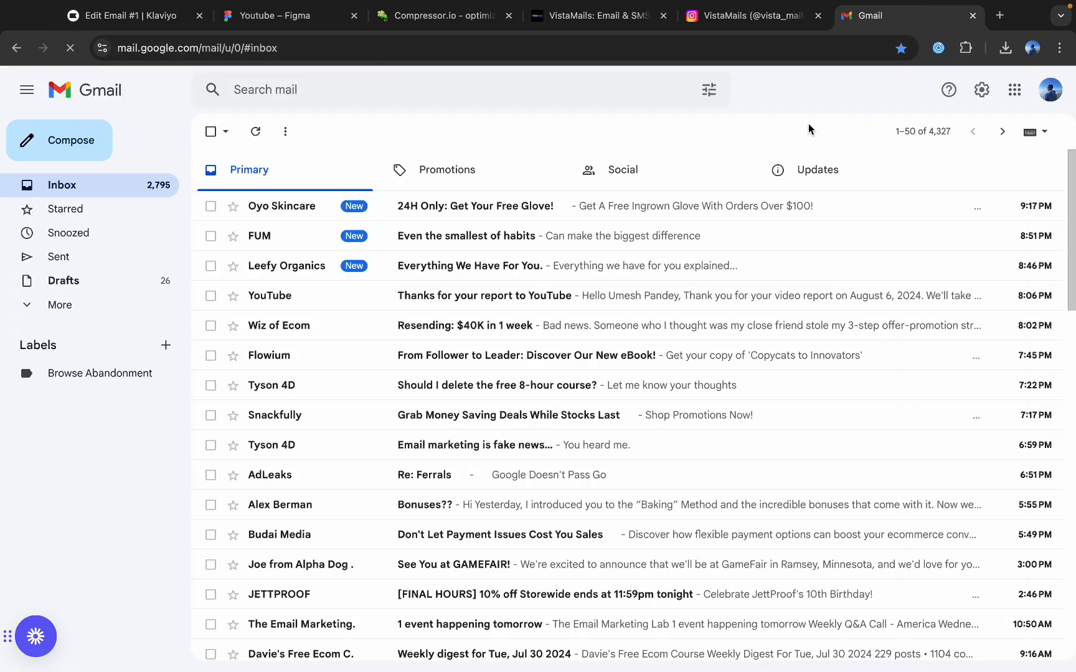
{"action": "left_click", "coordinate": [390, 204]}
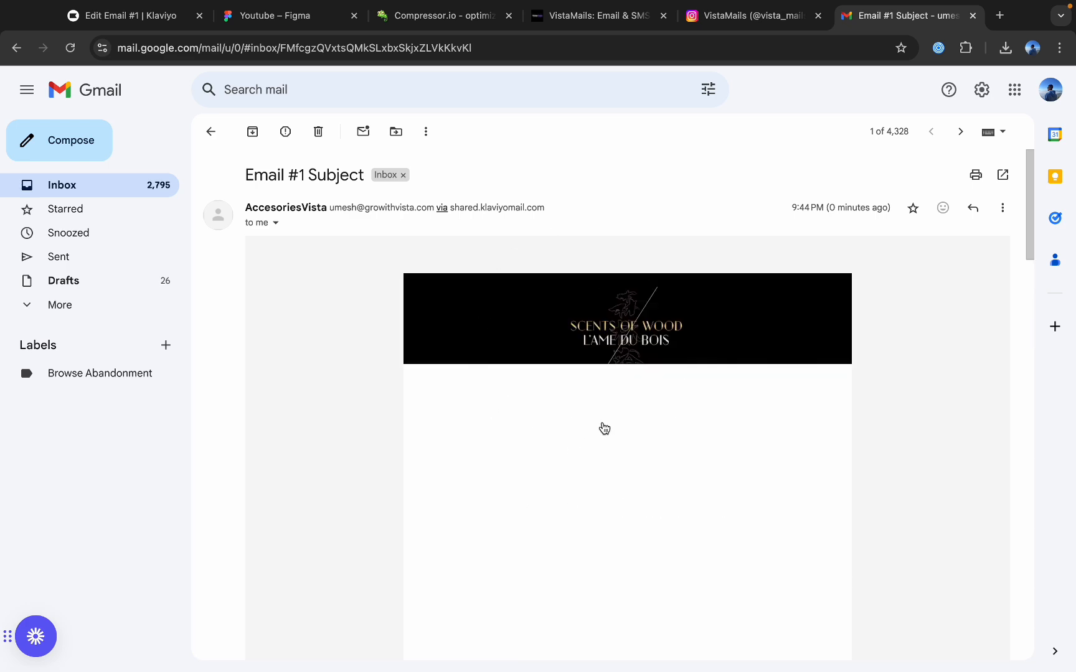
Examine the received test email's body text, discount code section and product grid.
{"action": "scroll", "coordinate": [604, 428], "scroll_direction": "down", "scroll_amount": 10}
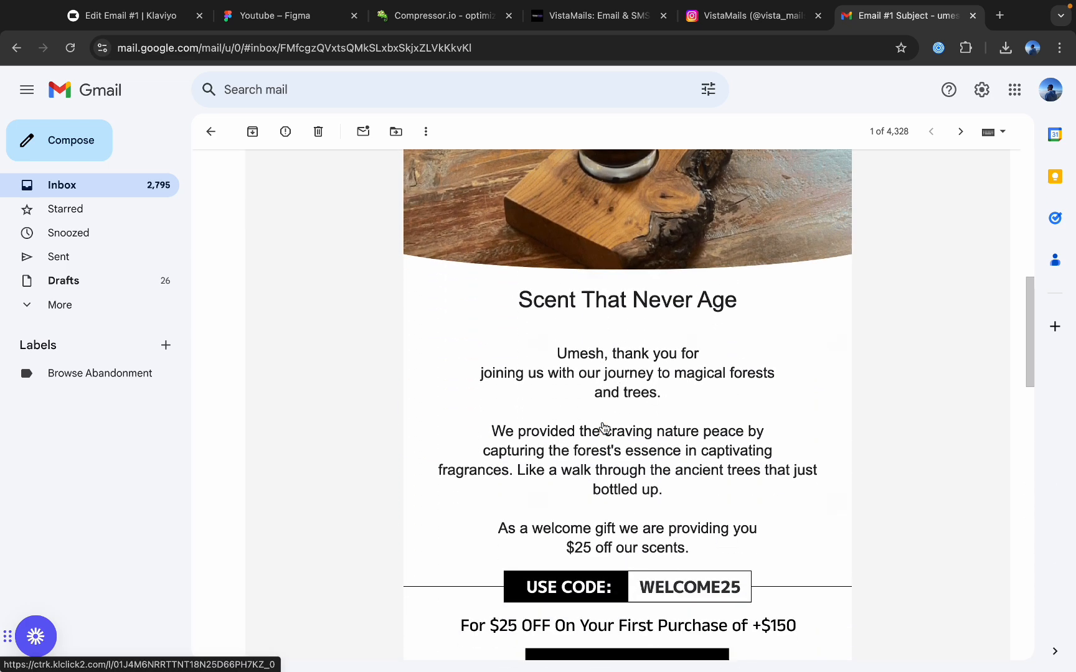
{"action": "scroll", "coordinate": [604, 428], "scroll_direction": "down", "scroll_amount": 5}
{"action": "scroll", "coordinate": [620, 280], "scroll_direction": "up", "scroll_amount": 2}
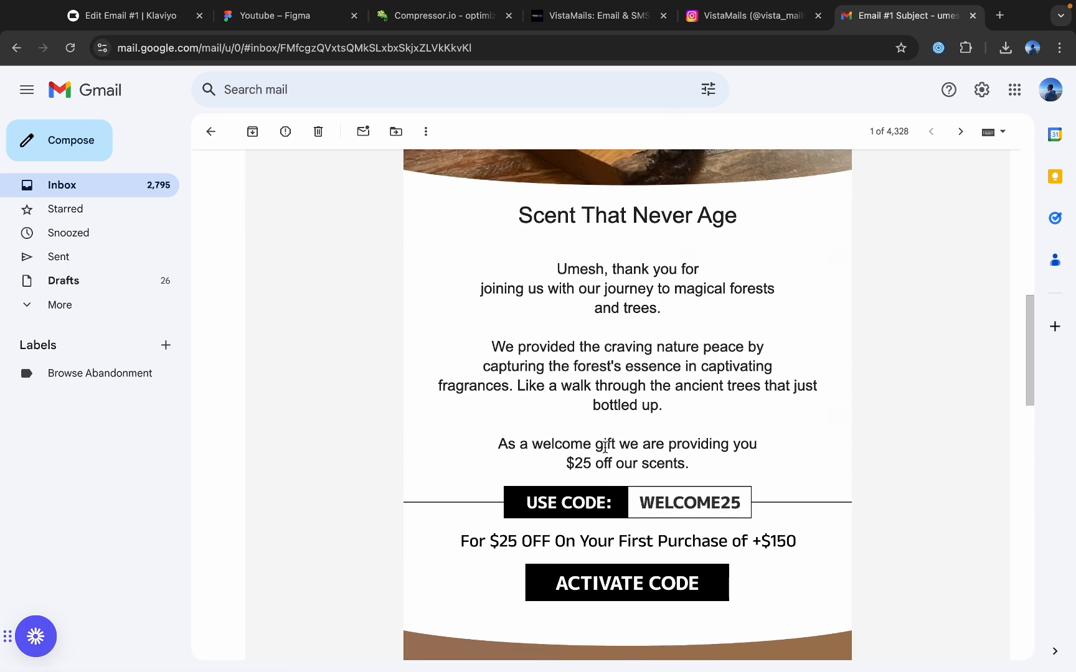
{"action": "scroll", "coordinate": [605, 447], "scroll_direction": "down", "scroll_amount": 17}
{"action": "scroll", "coordinate": [621, 419], "scroll_direction": "up", "scroll_amount": 12}
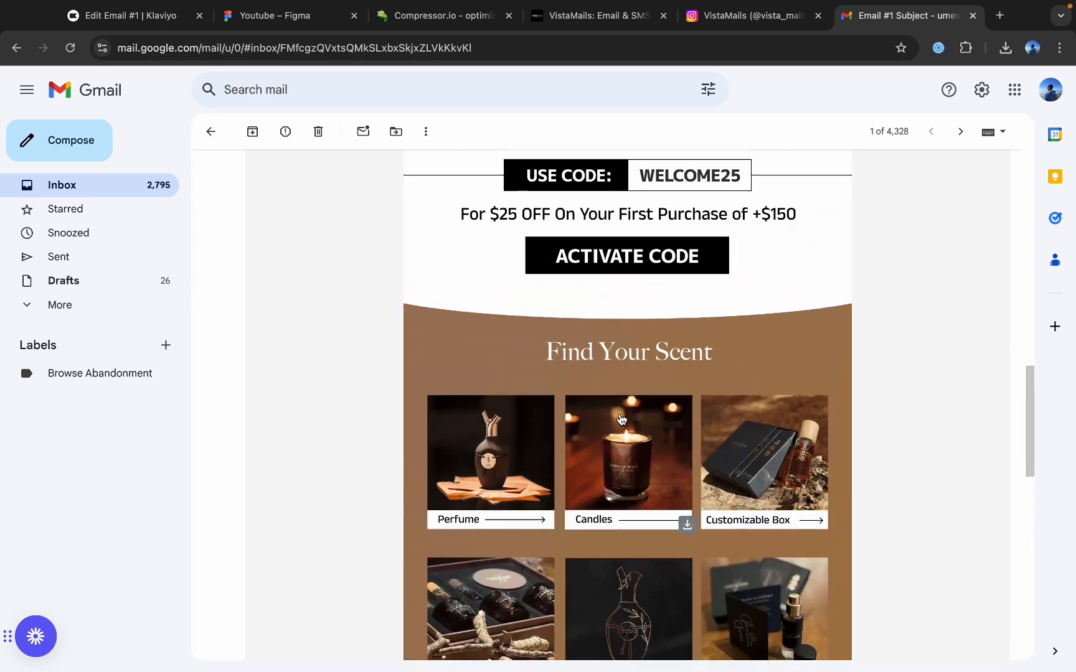
{"action": "scroll", "coordinate": [675, 467], "scroll_direction": "down", "scroll_amount": 10}
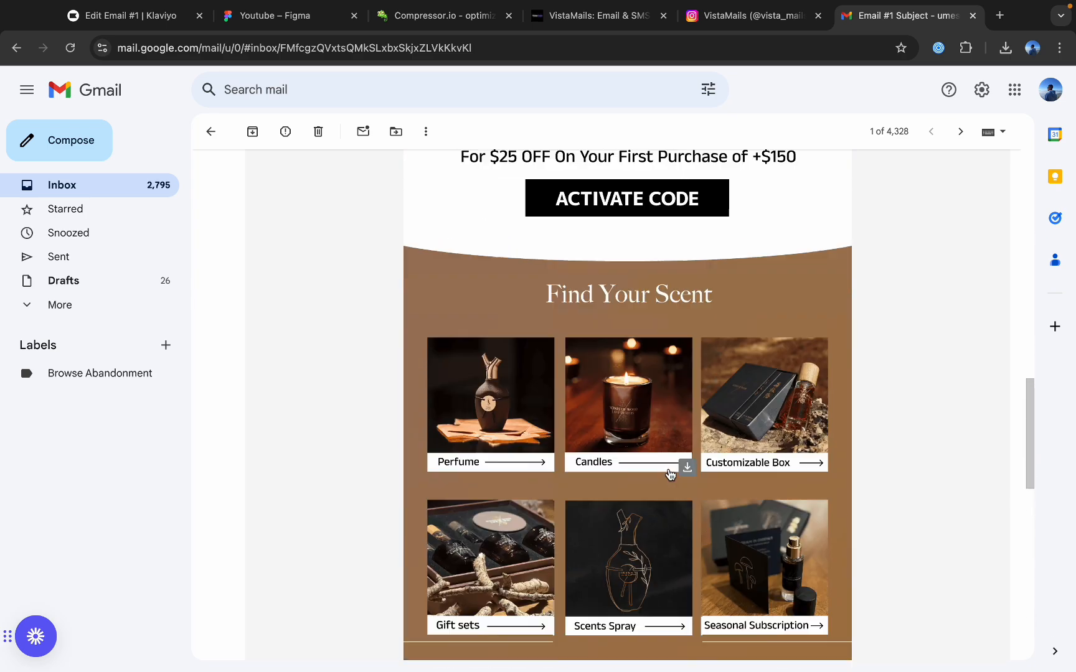
{"action": "scroll", "coordinate": [678, 355], "scroll_direction": "up", "scroll_amount": 15}
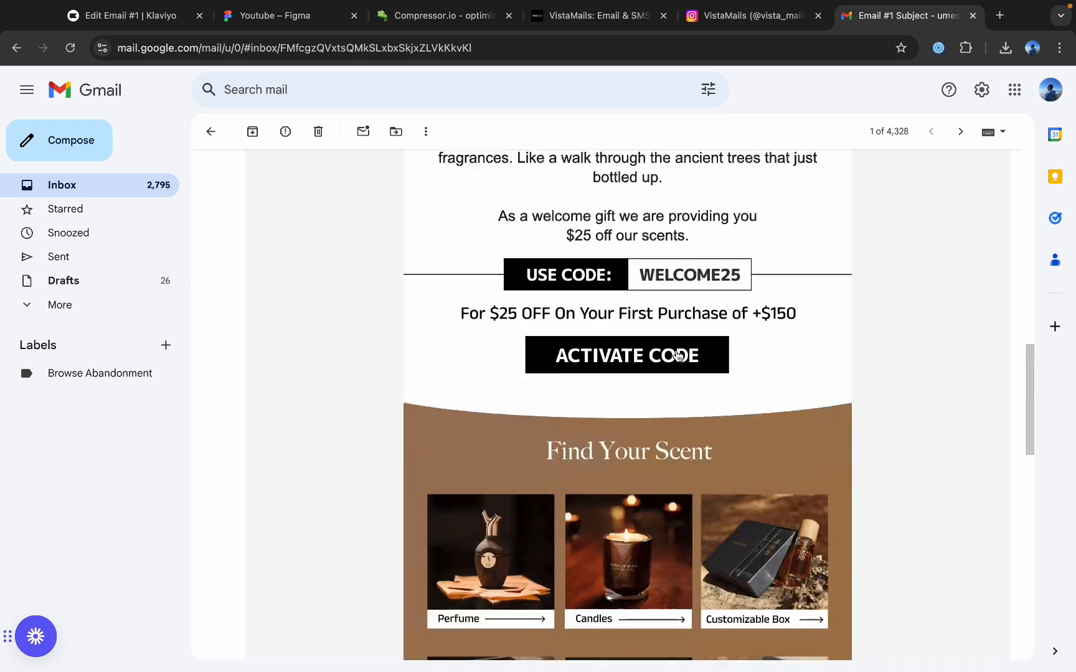
Switch to the Figma design and look over the welcome email from the footer up to the header for comparison.
{"action": "left_click", "coordinate": [139, 23]}
{"action": "left_click", "coordinate": [299, 17]}
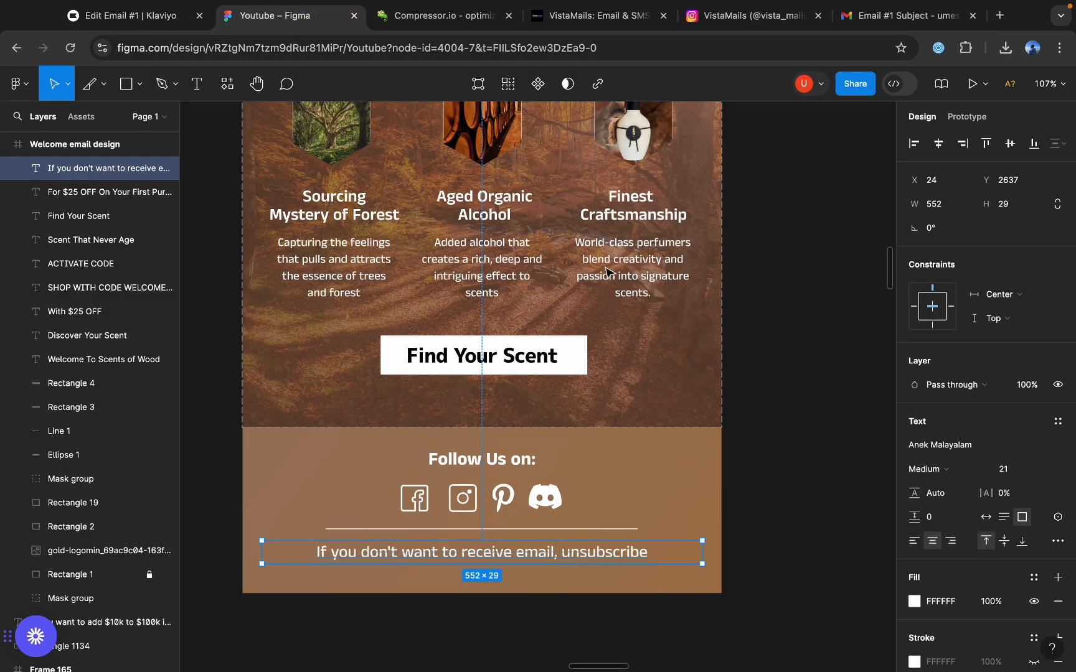
{"action": "scroll", "coordinate": [831, 238], "scroll_direction": "down", "scroll_amount": 3}
{"action": "left_click", "coordinate": [830, 238]}
{"action": "scroll", "coordinate": [830, 237], "scroll_direction": "down", "scroll_amount": 5}
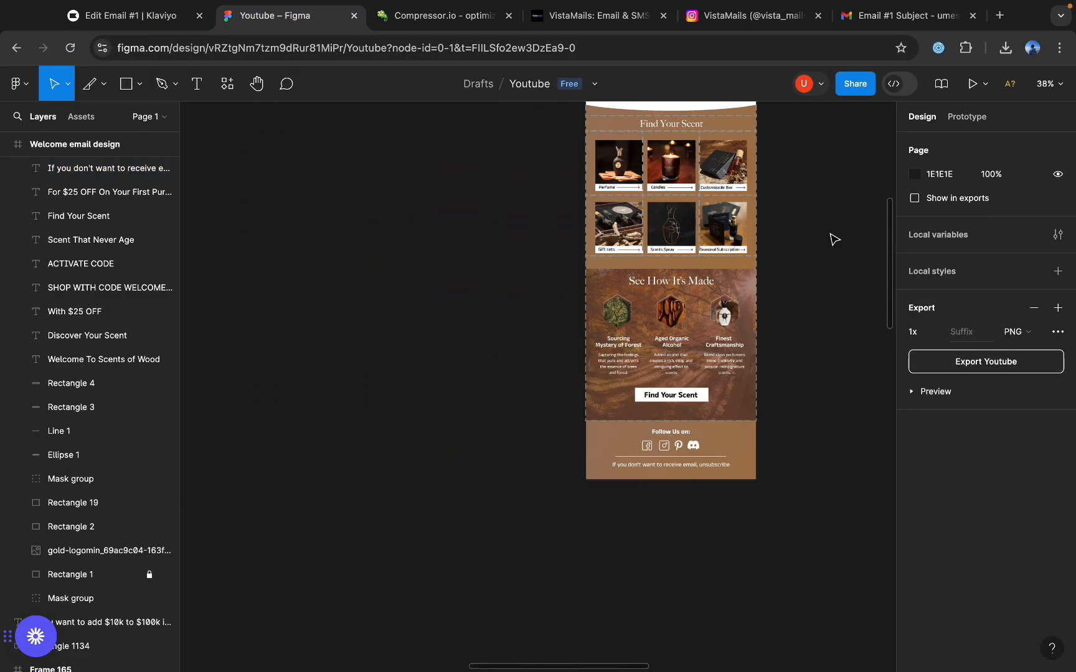
{"action": "scroll", "coordinate": [834, 239], "scroll_direction": "up", "scroll_amount": 2}
{"action": "scroll", "coordinate": [834, 239], "scroll_direction": "up", "scroll_amount": 5}
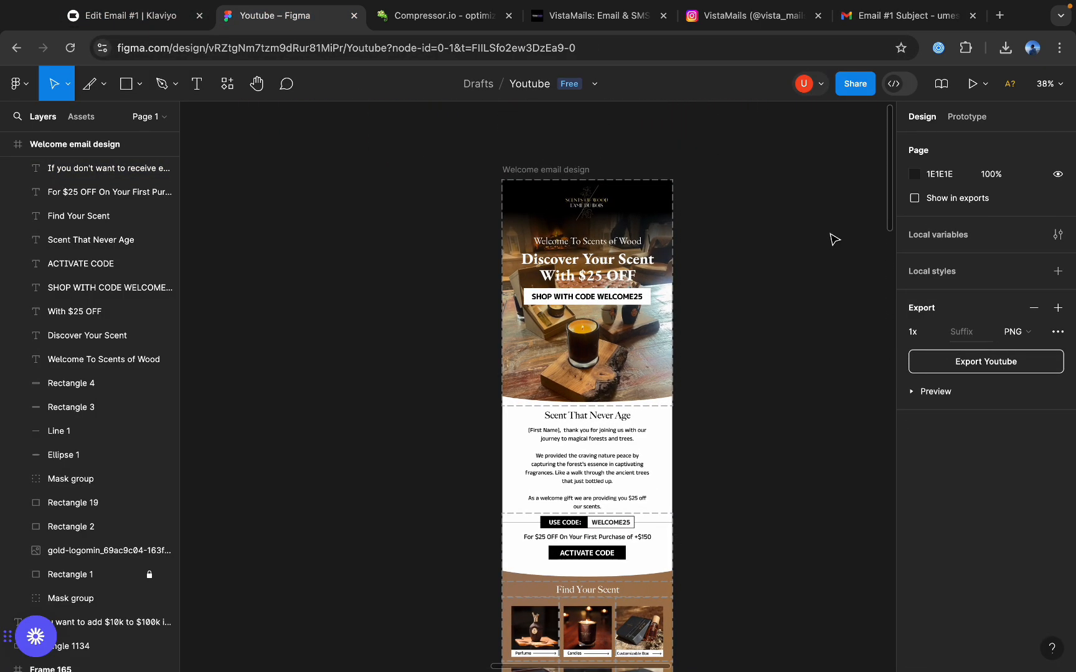